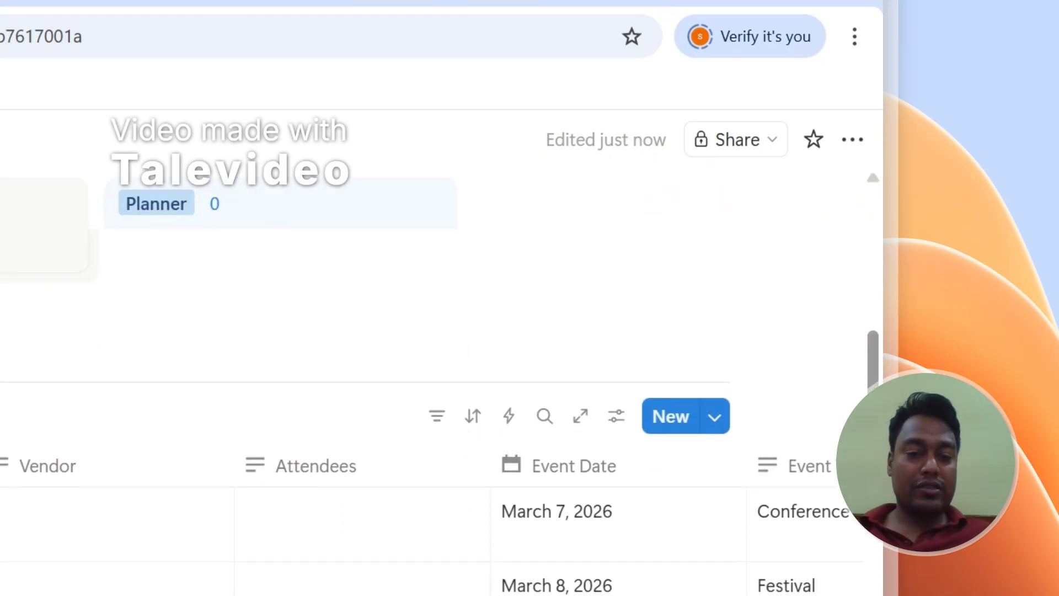
{"action": "left_click", "coordinate": [227, 312]}
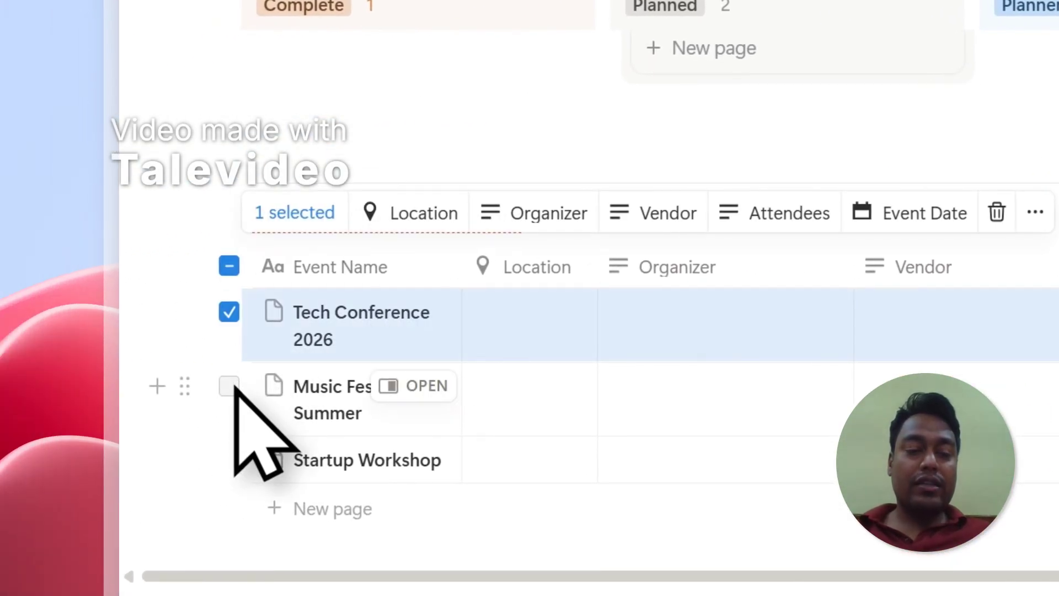
{"action": "left_click", "coordinate": [229, 385]}
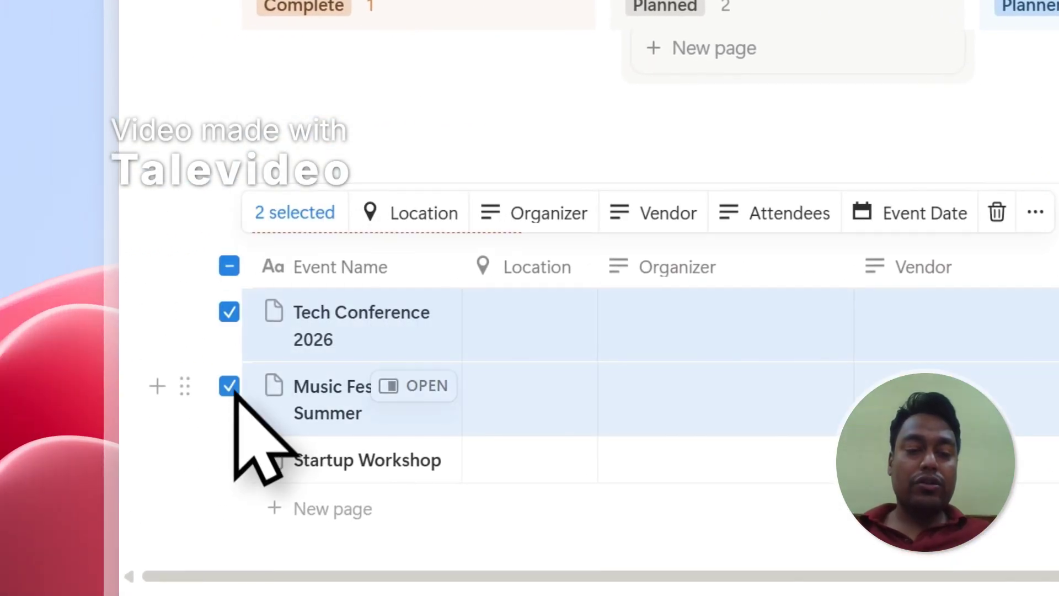
{"action": "left_click", "coordinate": [229, 460]}
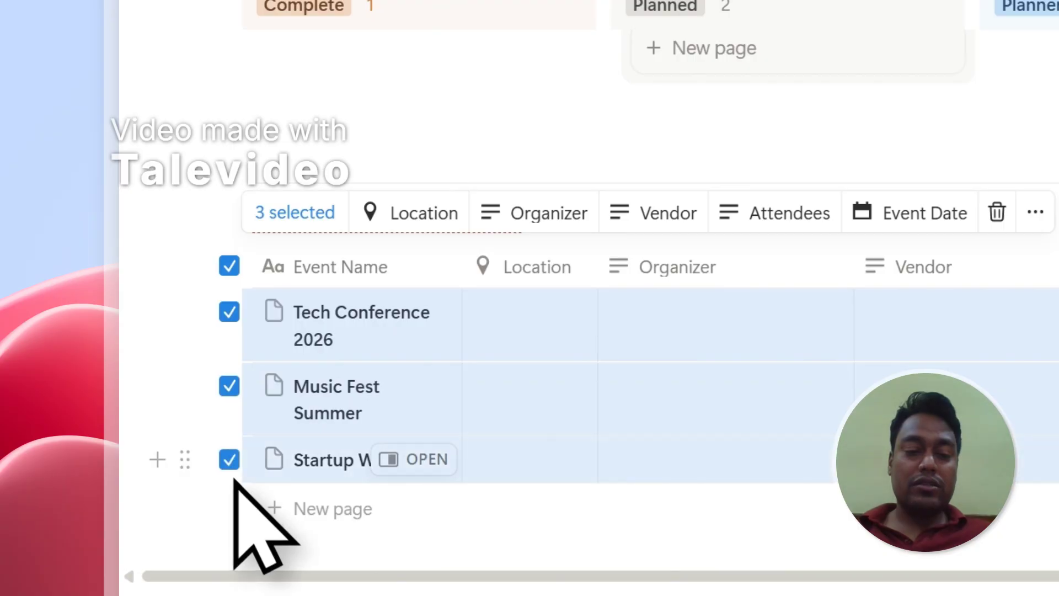
{"action": "left_click", "coordinate": [229, 265]}
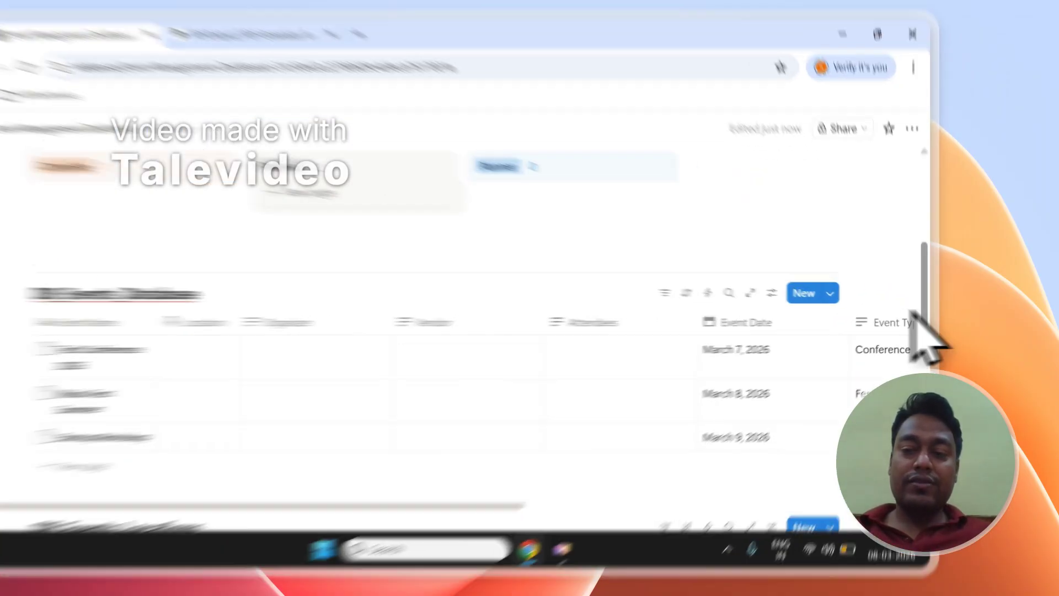
Review the status board, the DB_Events_Database columns, and the location and organizer tables on the Event Management Dashboard.
{"action": "scroll", "coordinate": [930, 330], "scroll_direction": "up", "scroll_amount": 3}
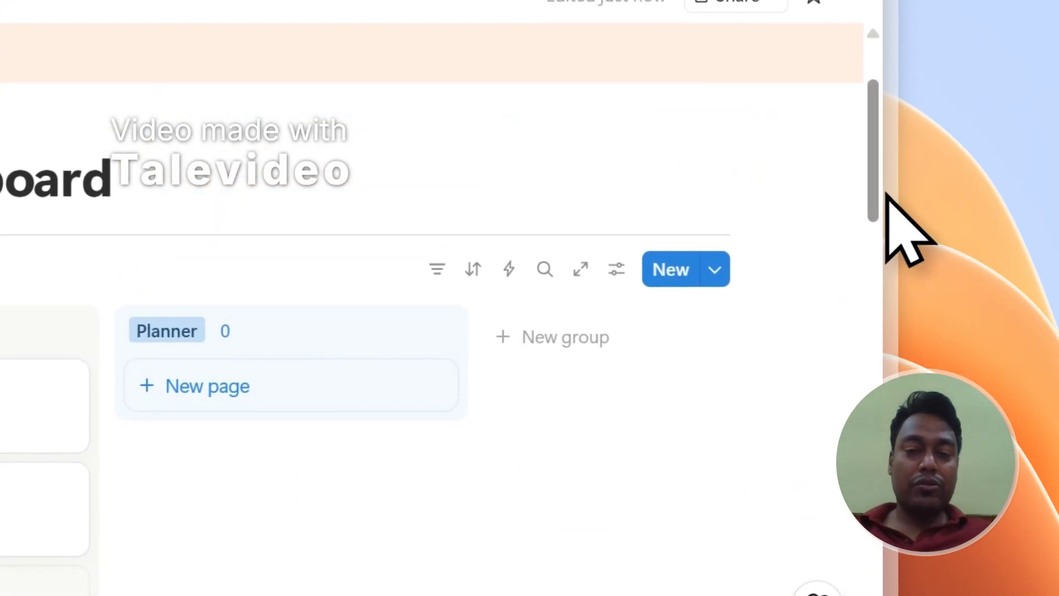
{"action": "scroll", "coordinate": [886, 195], "scroll_direction": "down", "scroll_amount": 5}
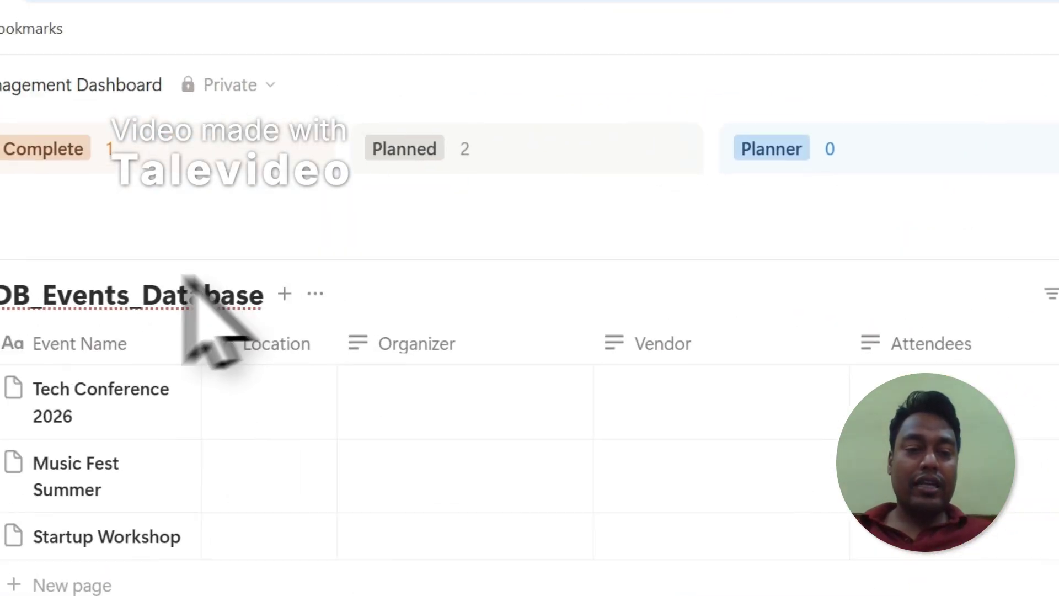
{"action": "left_click_drag", "start_coordinate": [7, 297], "coordinate": [243, 308]}
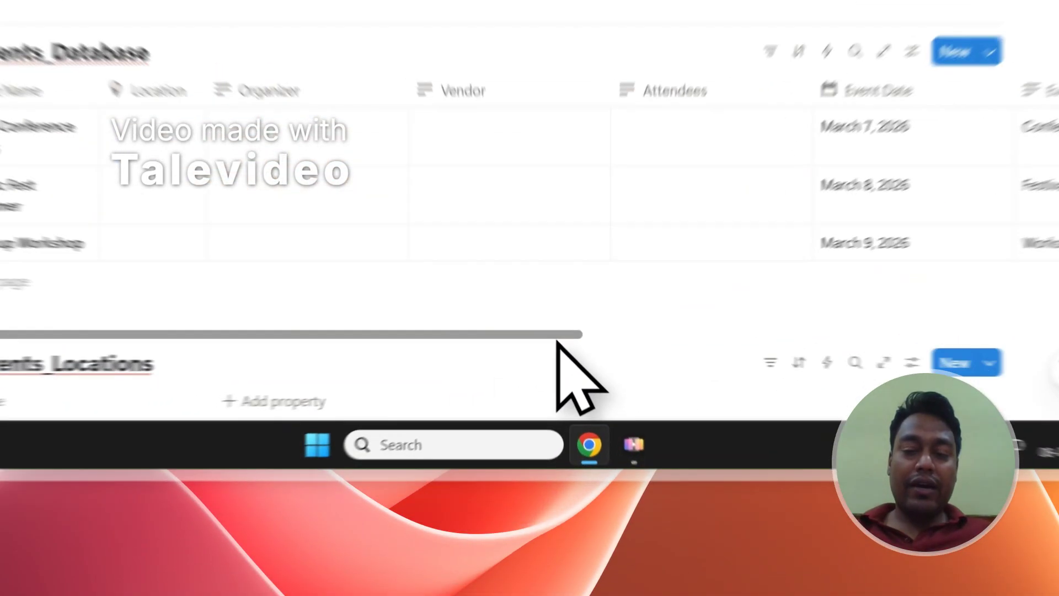
{"action": "left_click_drag", "start_coordinate": [586, 447], "coordinate": [677, 446]}
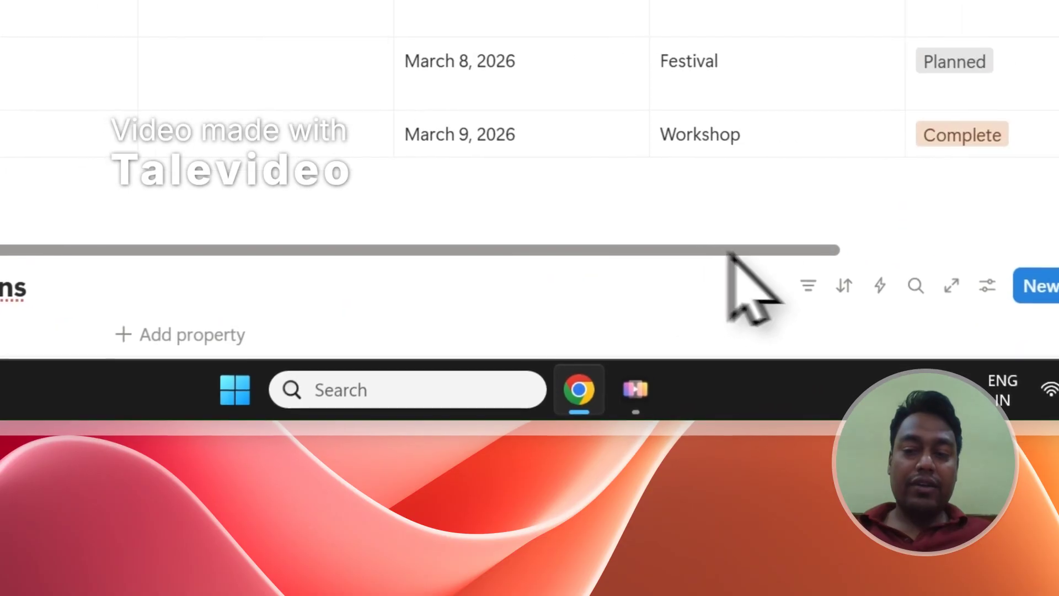
{"action": "left_click_drag", "start_coordinate": [870, 264], "coordinate": [426, 252]}
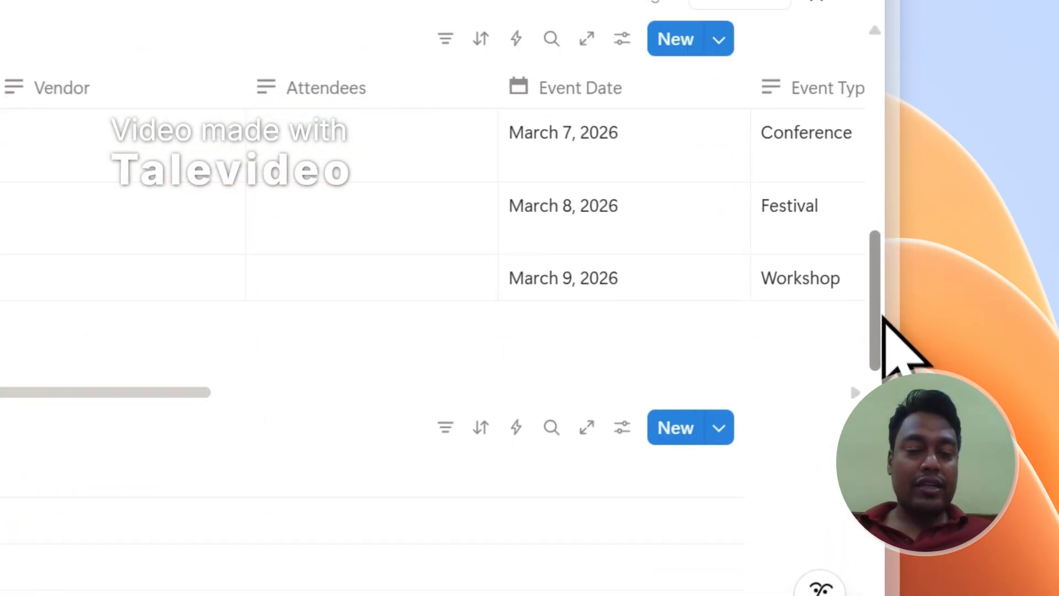
{"action": "scroll", "coordinate": [937, 386], "scroll_direction": "down", "scroll_amount": 3}
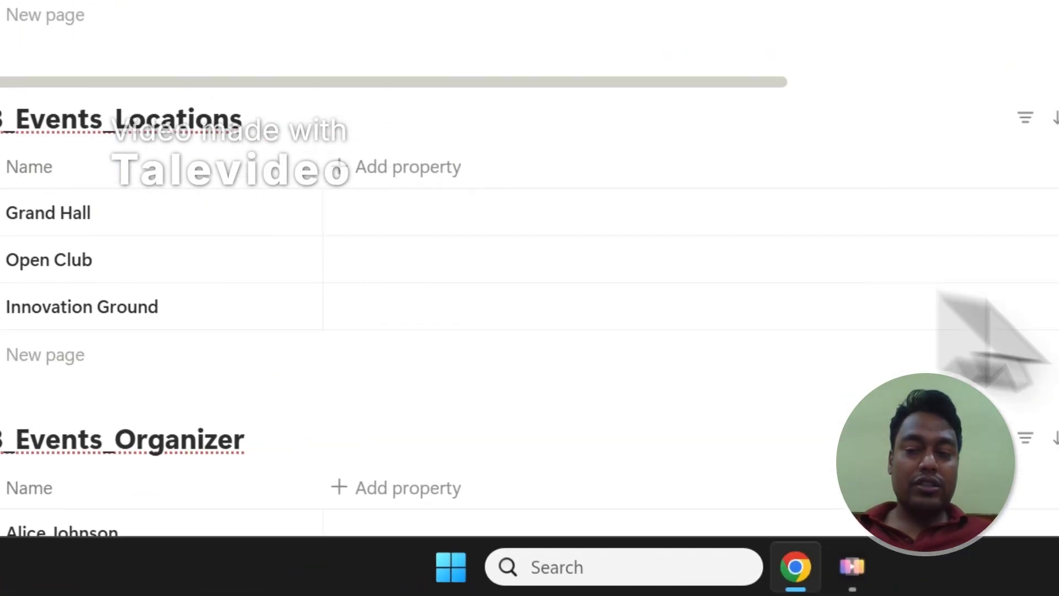
{"action": "scroll", "coordinate": [894, 149], "scroll_direction": "up", "scroll_amount": 5}
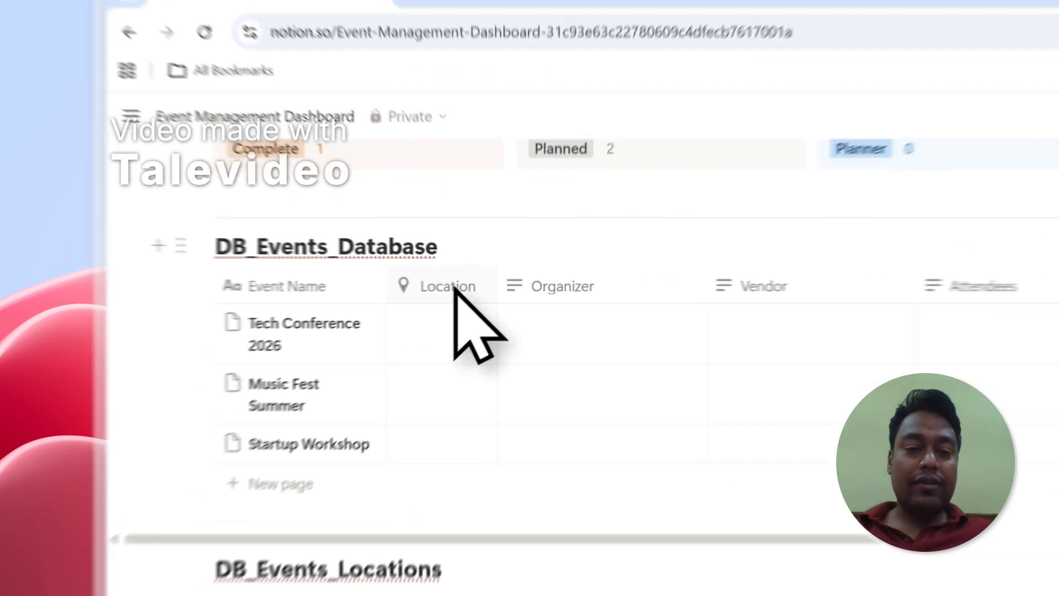
Convert the Location property of DB_Events_Database into a relation to DB_Events_Locations.
{"action": "left_click", "coordinate": [331, 264]}
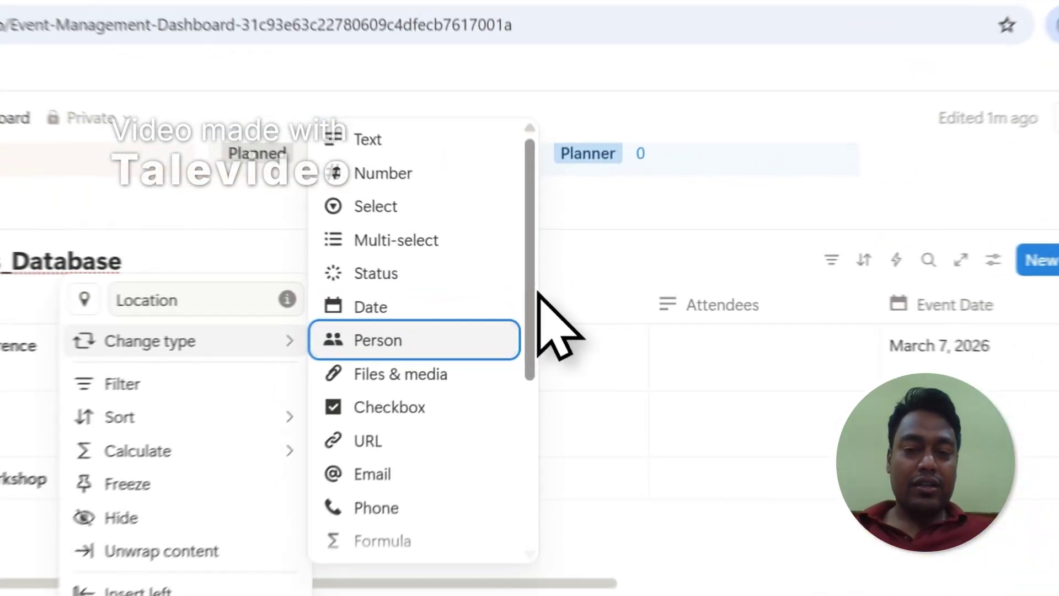
{"action": "scroll", "coordinate": [556, 259], "scroll_direction": "down", "scroll_amount": 2}
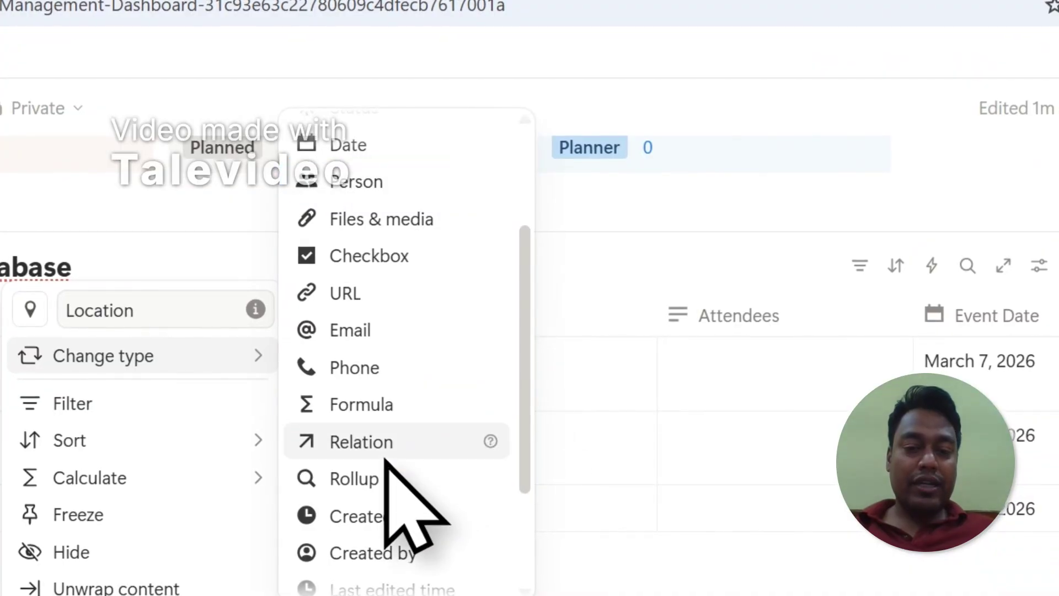
{"action": "left_click", "coordinate": [386, 457]}
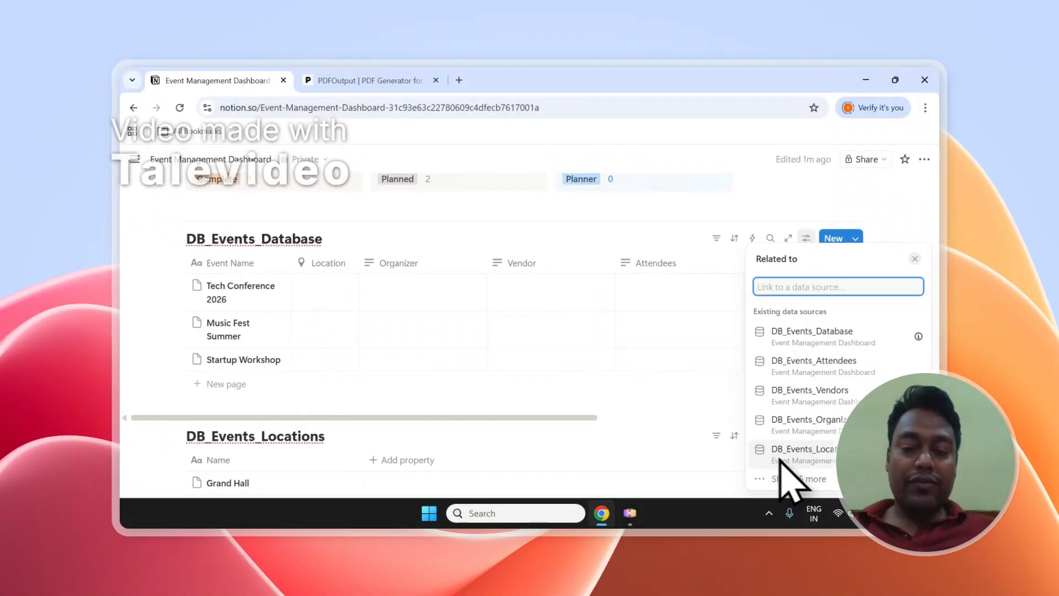
{"action": "left_click", "coordinate": [800, 460]}
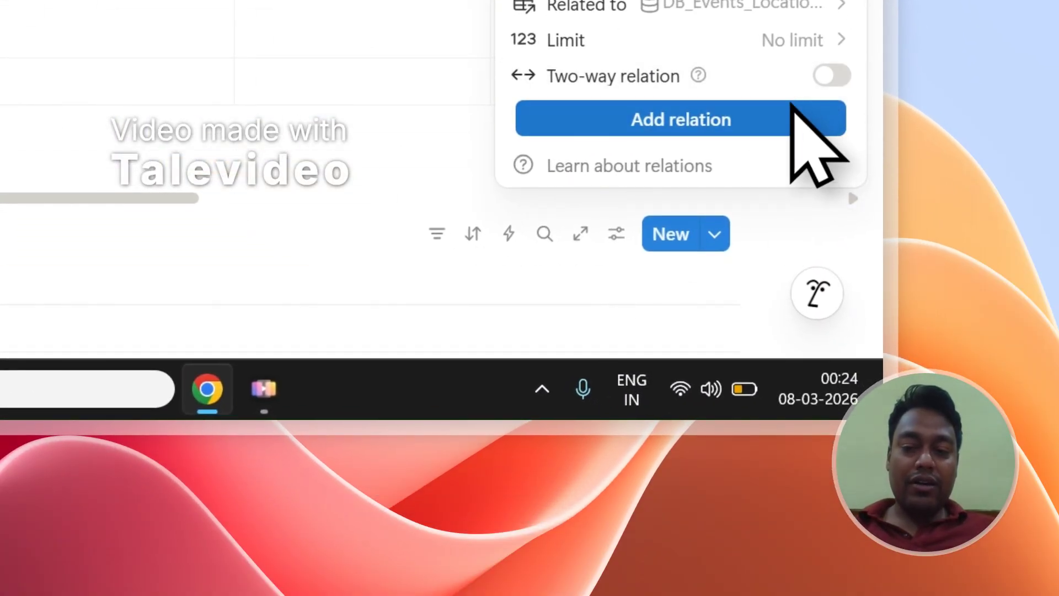
{"action": "left_click", "coordinate": [794, 110]}
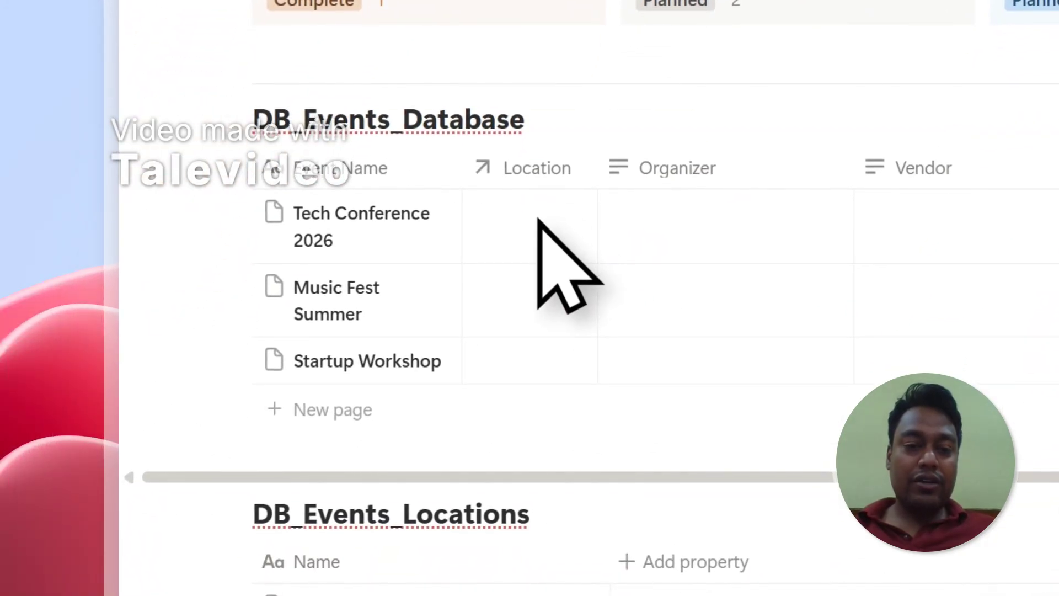
Link the Tech Conference 2026 event to Innovation Ground in its Location property.
{"action": "left_click", "coordinate": [537, 220]}
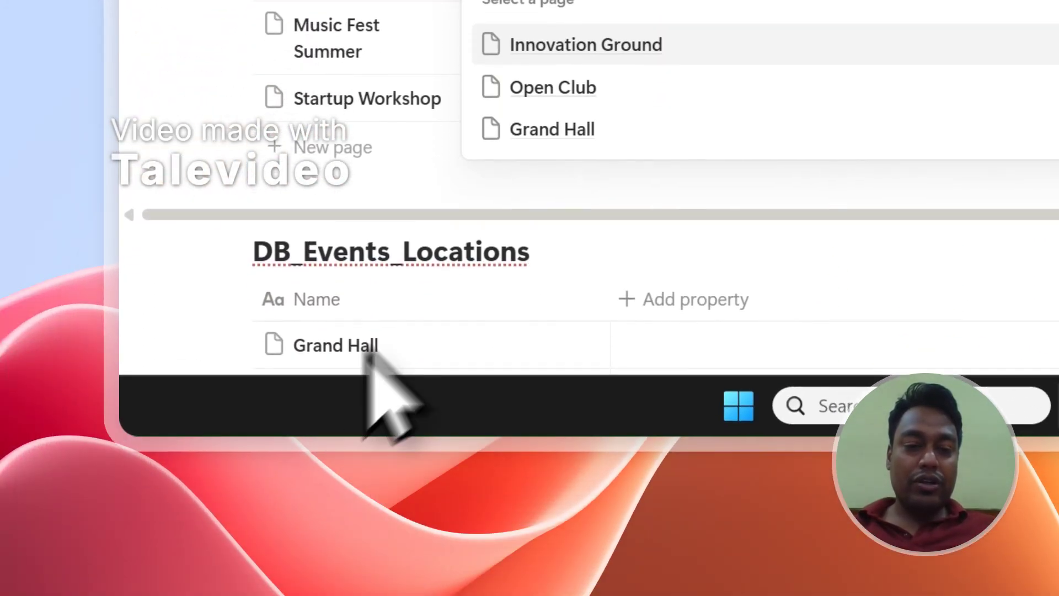
{"action": "left_click", "coordinate": [431, 215]}
{"action": "left_click_drag", "start_coordinate": [945, 224], "coordinate": [944, 286]}
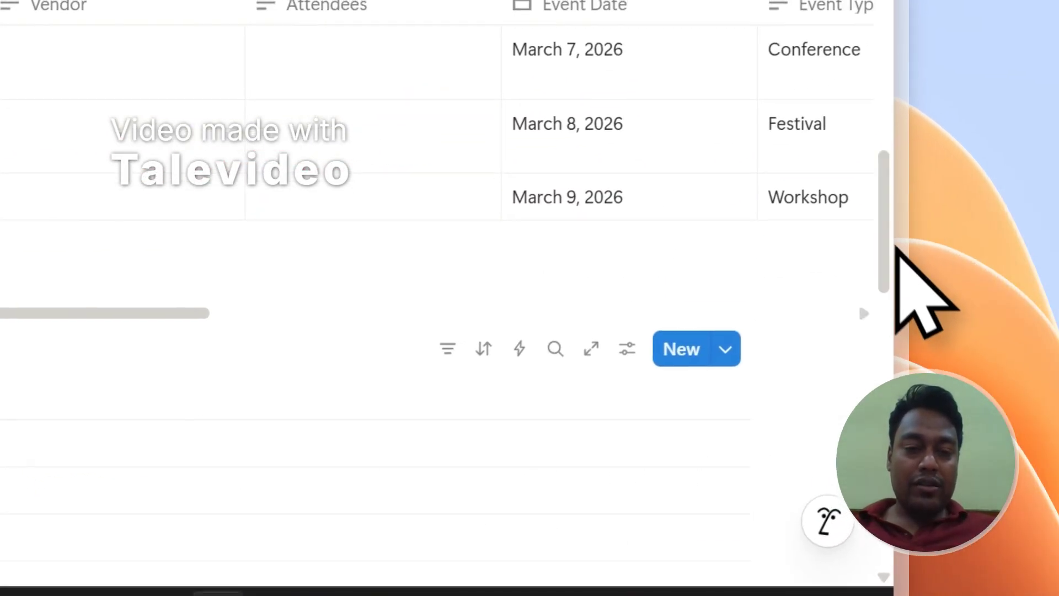
{"action": "left_click", "coordinate": [55, 205]}
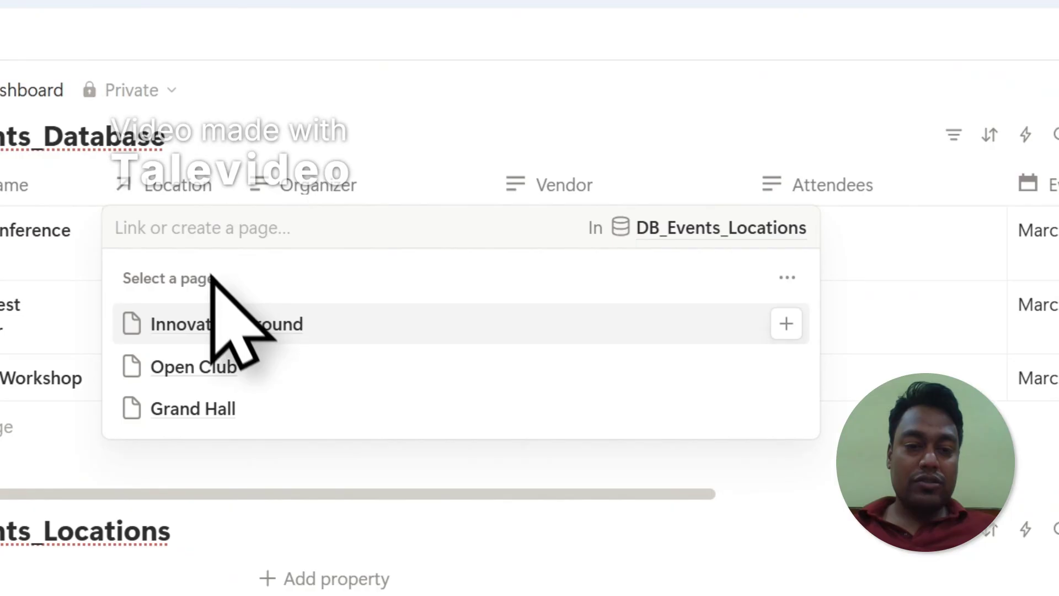
{"action": "left_click", "coordinate": [209, 328]}
{"action": "left_click", "coordinate": [95, 301]}
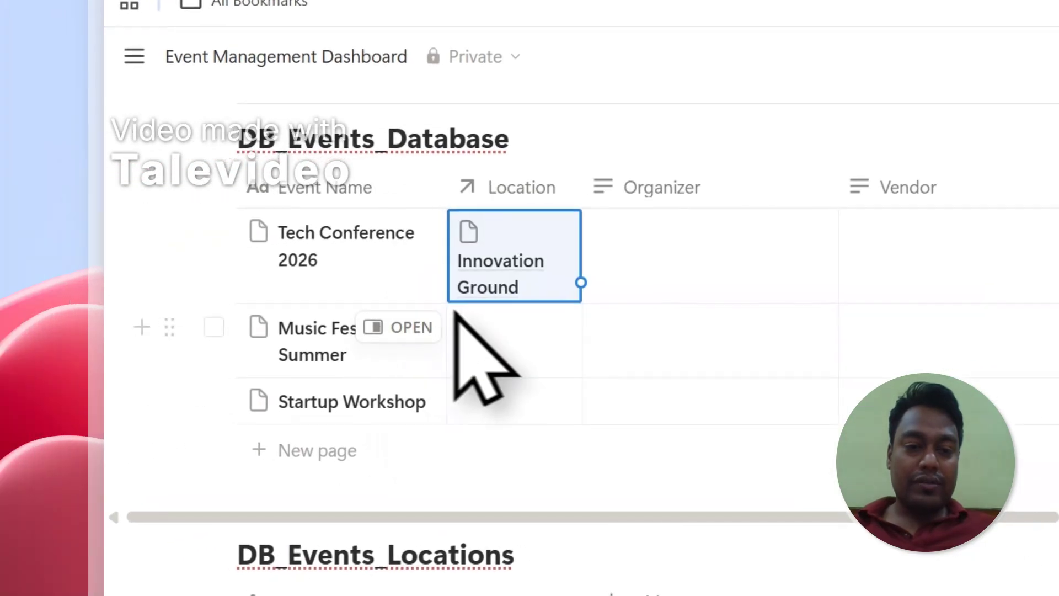
Set the Location relation to Grand Hall for Music Fest Summer and Open Club for Startup Workshop.
{"action": "left_click", "coordinate": [170, 333]}
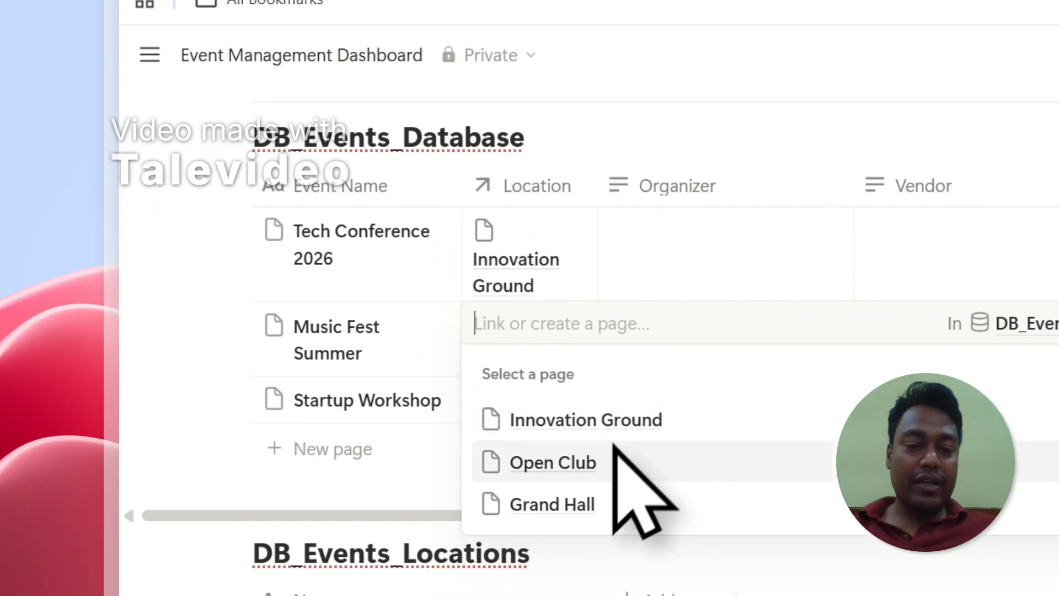
{"action": "left_click", "coordinate": [590, 491]}
{"action": "key", "text": "Escape"}
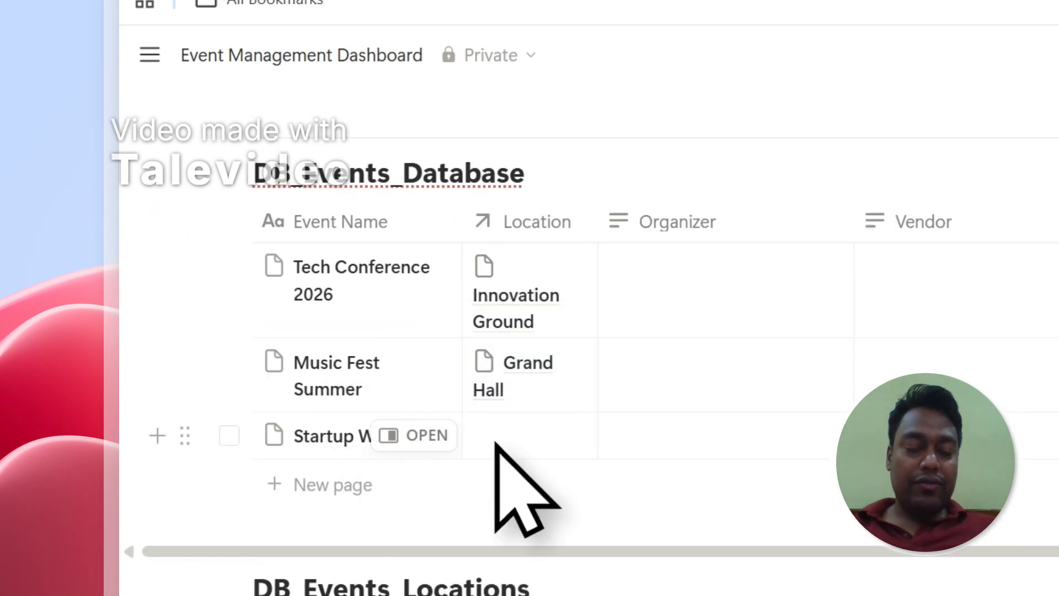
{"action": "left_click", "coordinate": [496, 444]}
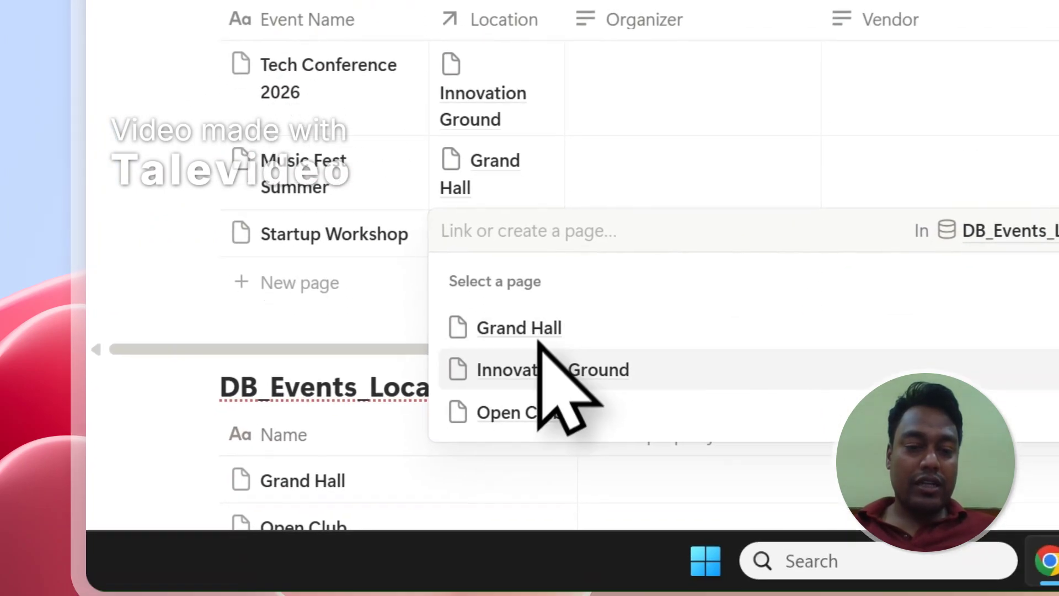
{"action": "left_click", "coordinate": [523, 381]}
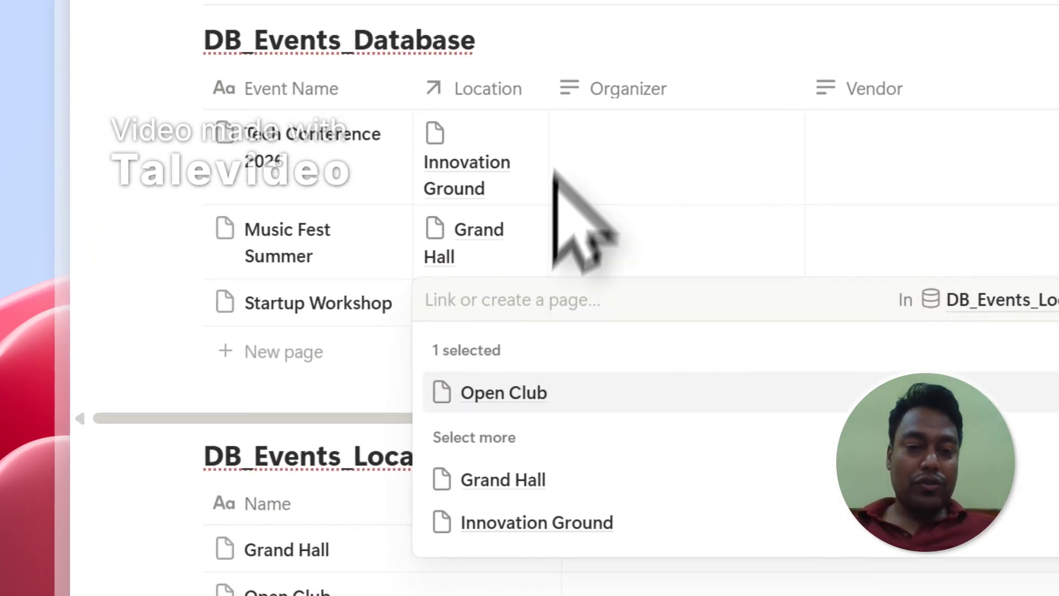
{"action": "key", "text": "Escape"}
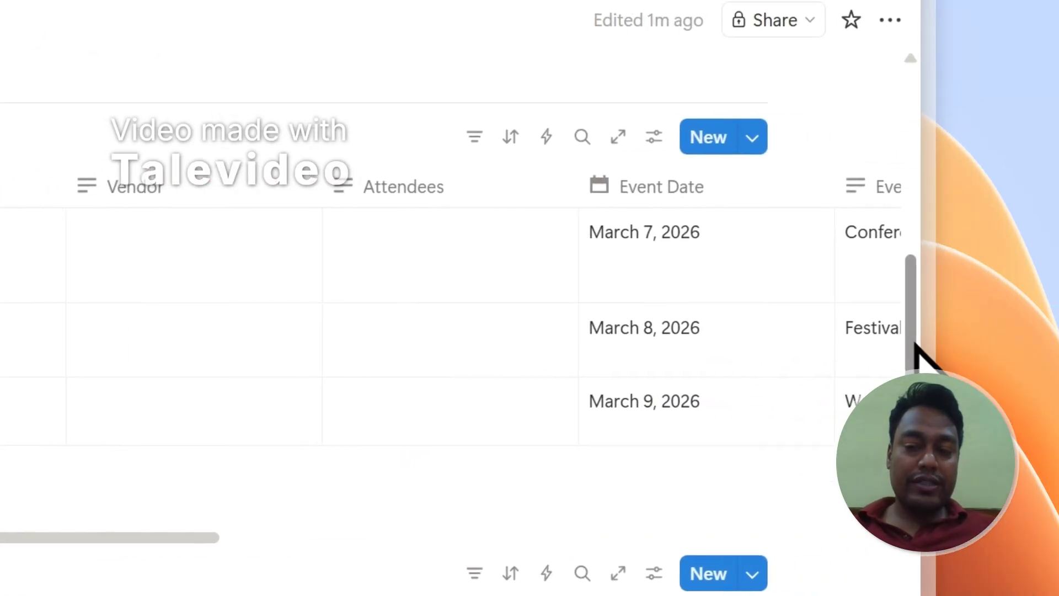
Convert the Organizer property of DB_Events_Database into a relation to DB_Events_Organizer.
{"action": "left_click_drag", "start_coordinate": [914, 348], "coordinate": [879, 357]}
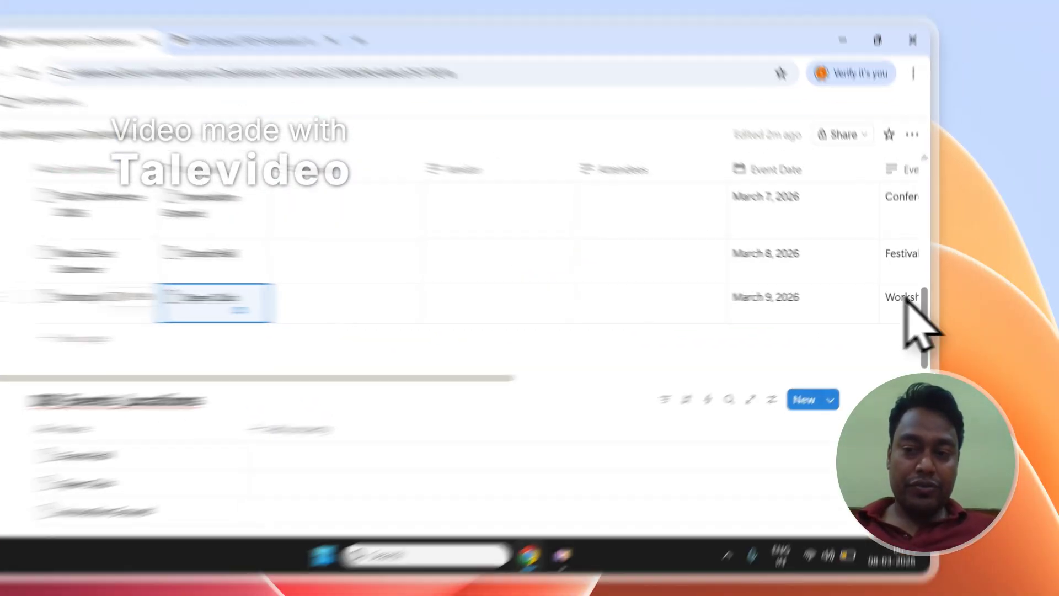
{"action": "left_click_drag", "start_coordinate": [933, 309], "coordinate": [935, 326]}
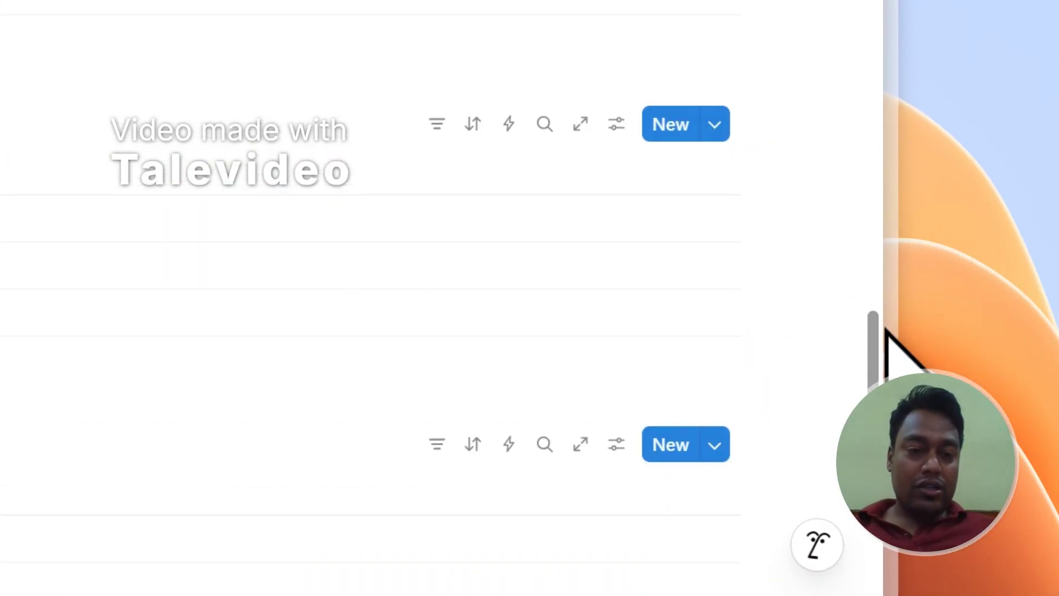
{"action": "mouse_move", "coordinate": [886, 329]}
{"action": "left_mouse_down"}
{"action": "mouse_move", "coordinate": [876, 375]}
{"action": "mouse_move", "coordinate": [866, 328]}
{"action": "left_mouse_up"}
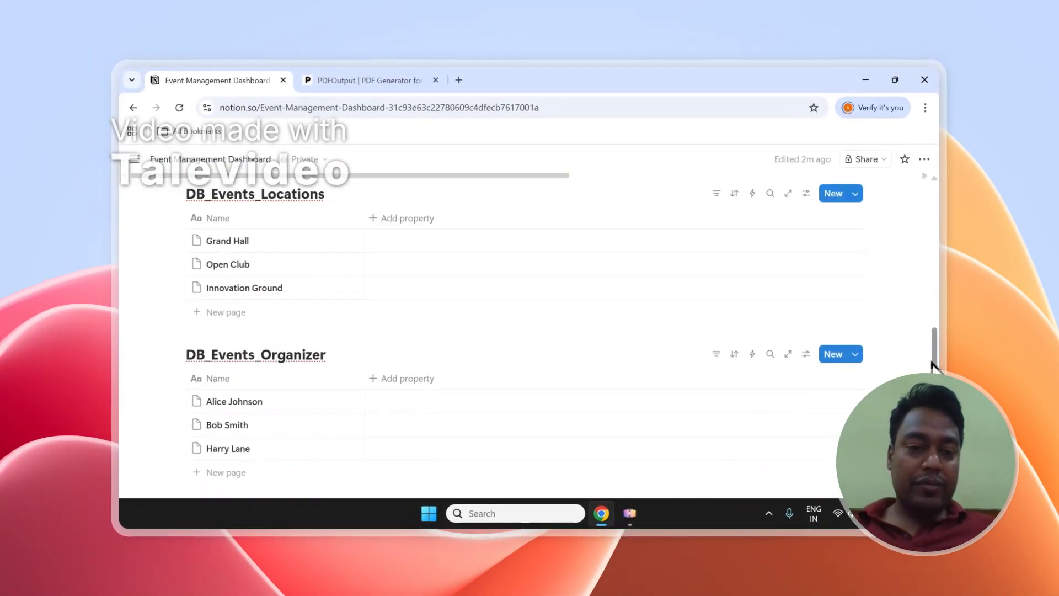
{"action": "left_click_drag", "start_coordinate": [931, 362], "coordinate": [909, 298]}
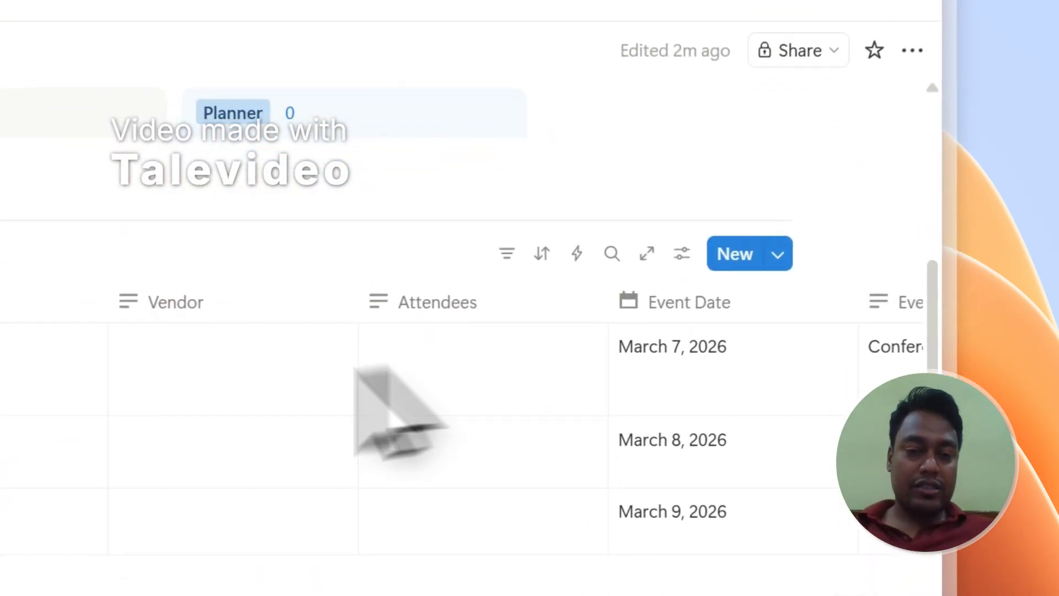
{"action": "left_click", "coordinate": [307, 279]}
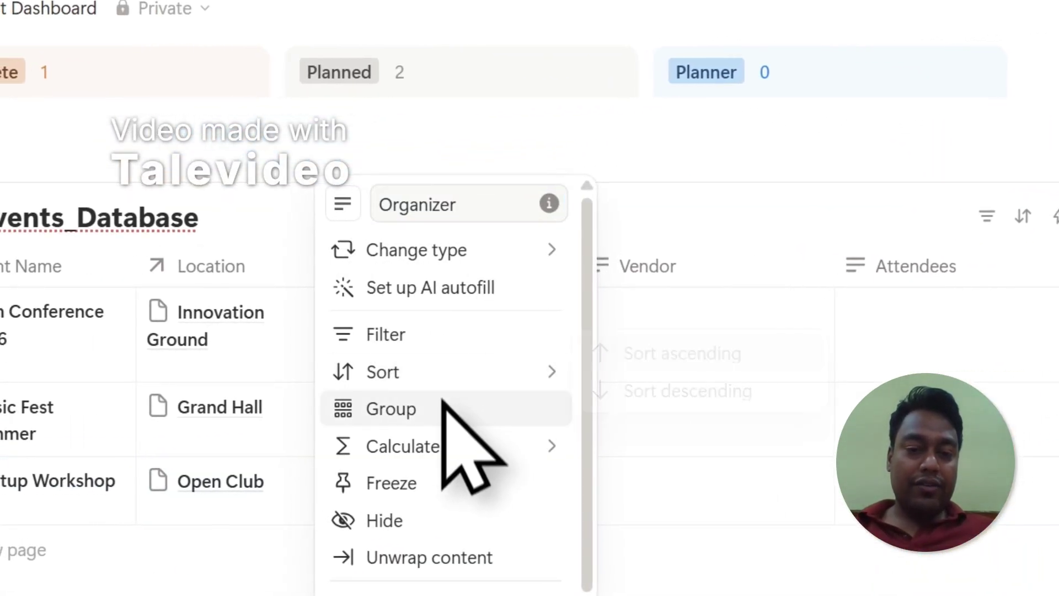
{"action": "left_click", "coordinate": [469, 256]}
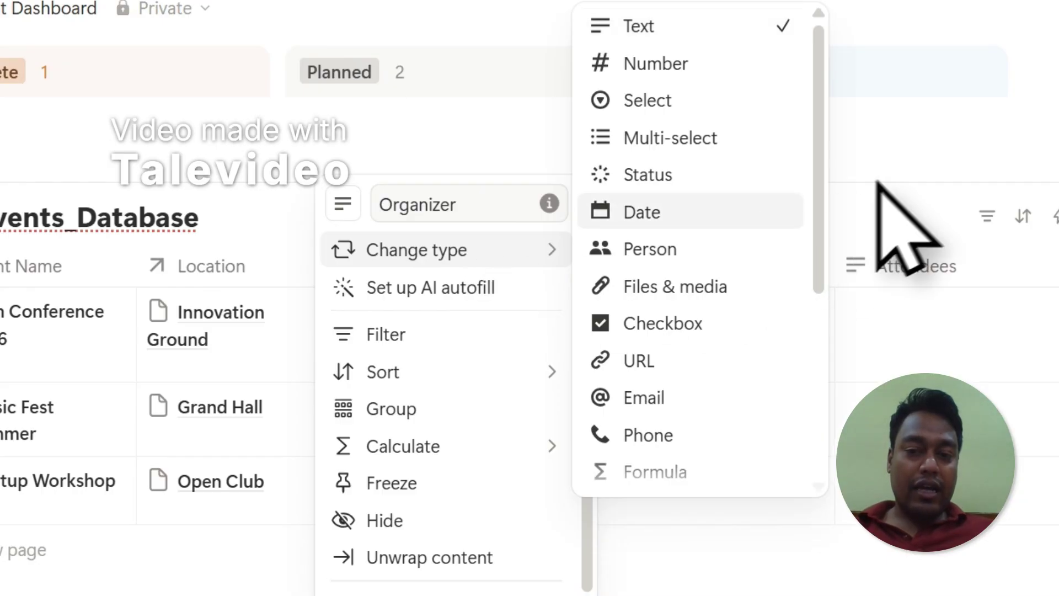
{"action": "scroll", "coordinate": [822, 166], "scroll_direction": "down", "scroll_amount": 5}
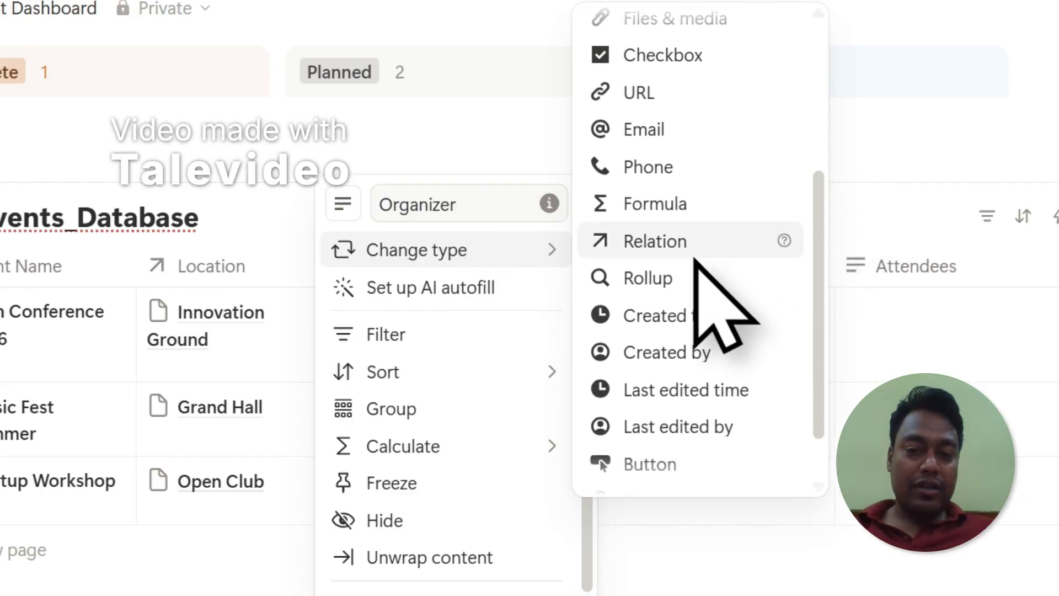
{"action": "left_click", "coordinate": [692, 251]}
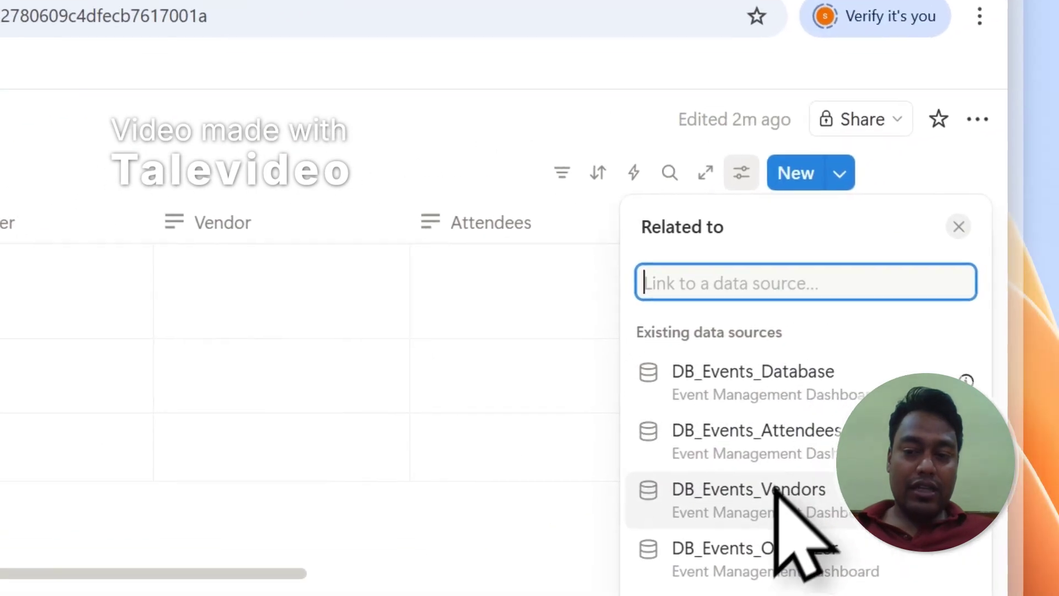
{"action": "left_click", "coordinate": [774, 549]}
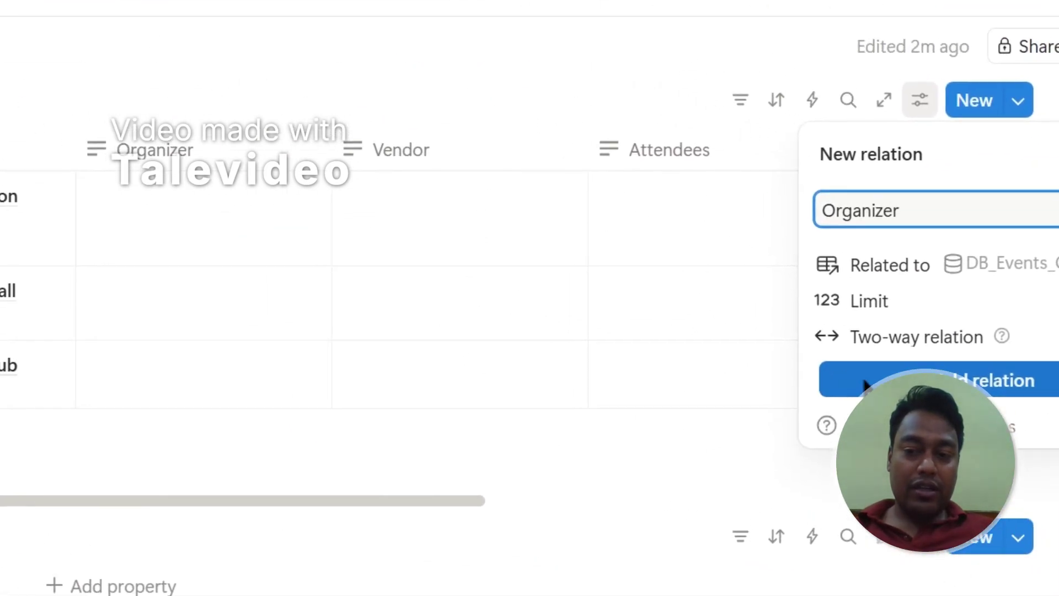
{"action": "left_click", "coordinate": [864, 380]}
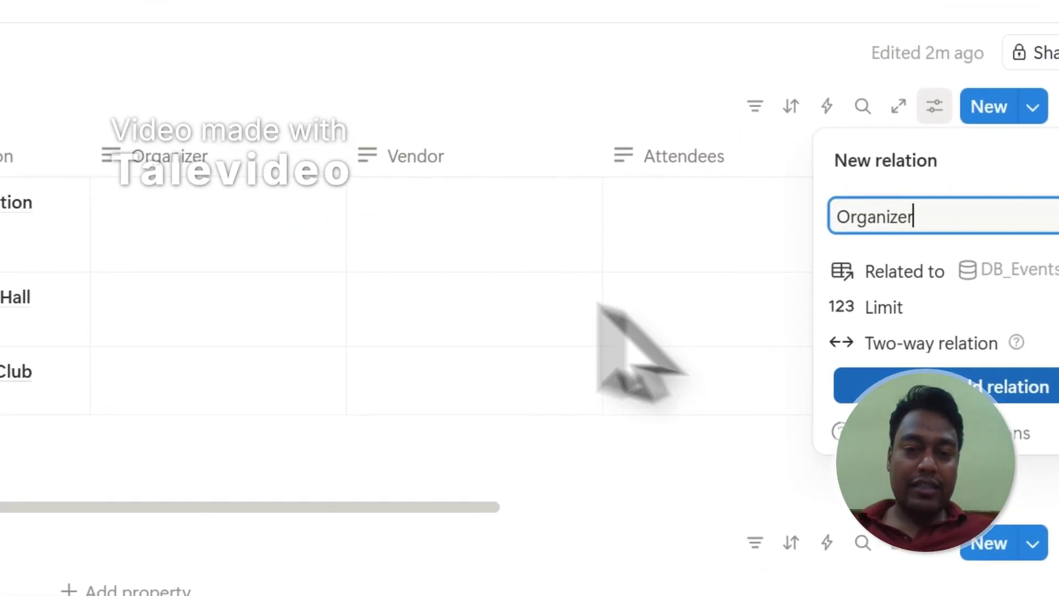
Link the Tech Conference 2026 event to the first listed organizer in its Organizer relation.
{"action": "left_click", "coordinate": [262, 230]}
{"action": "left_click", "coordinate": [247, 289]}
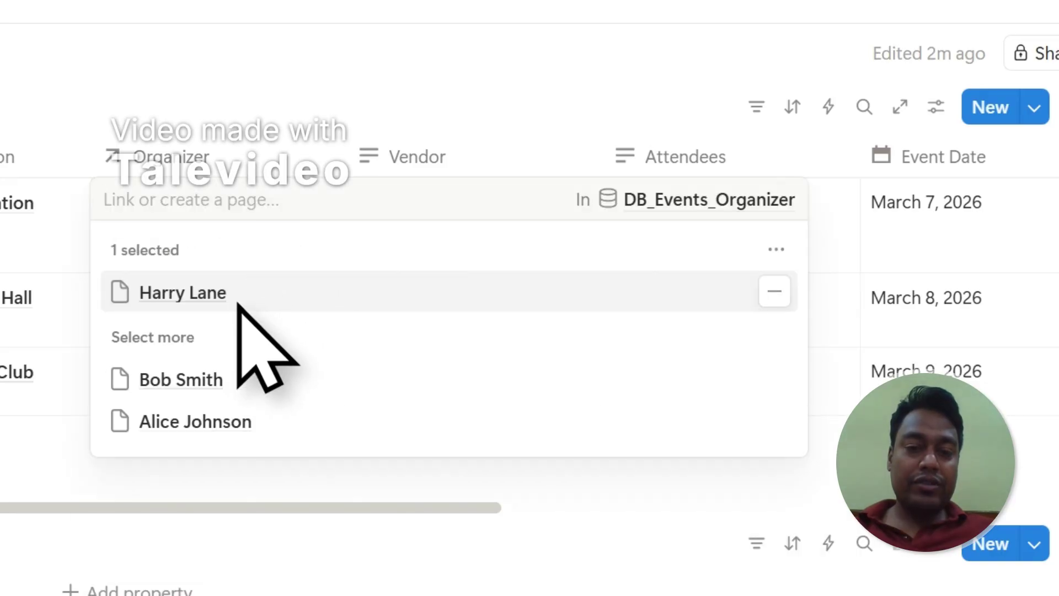
{"action": "key", "text": "Escape"}
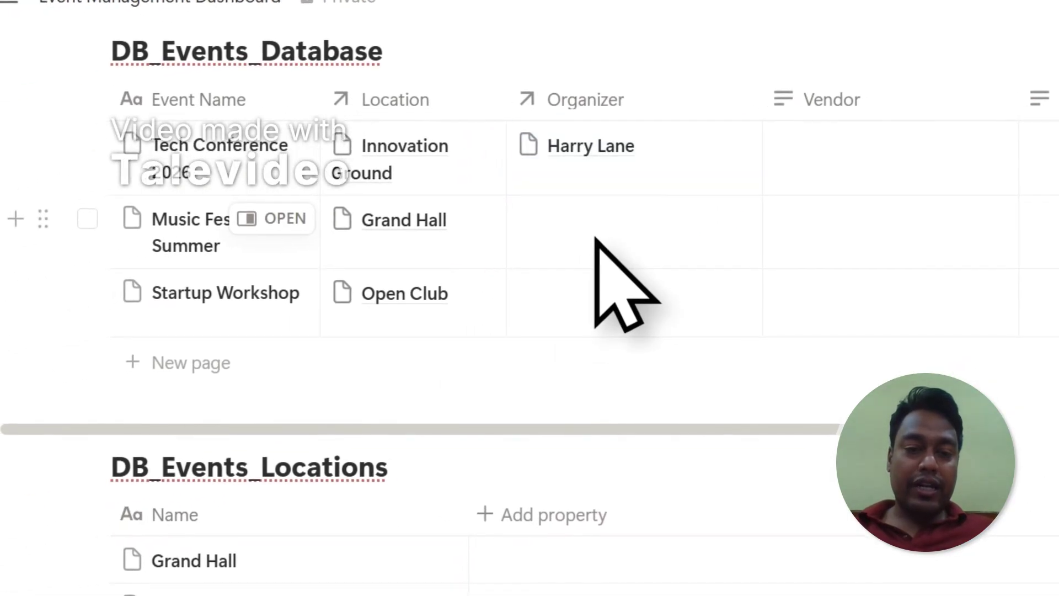
Create a new page Organizer A in DB_Events_Organizer from the Organizer relation of Music Fest Summer and link it to that event.
{"action": "left_click", "coordinate": [594, 239]}
{"action": "type", "text": "oRGANIZE"}
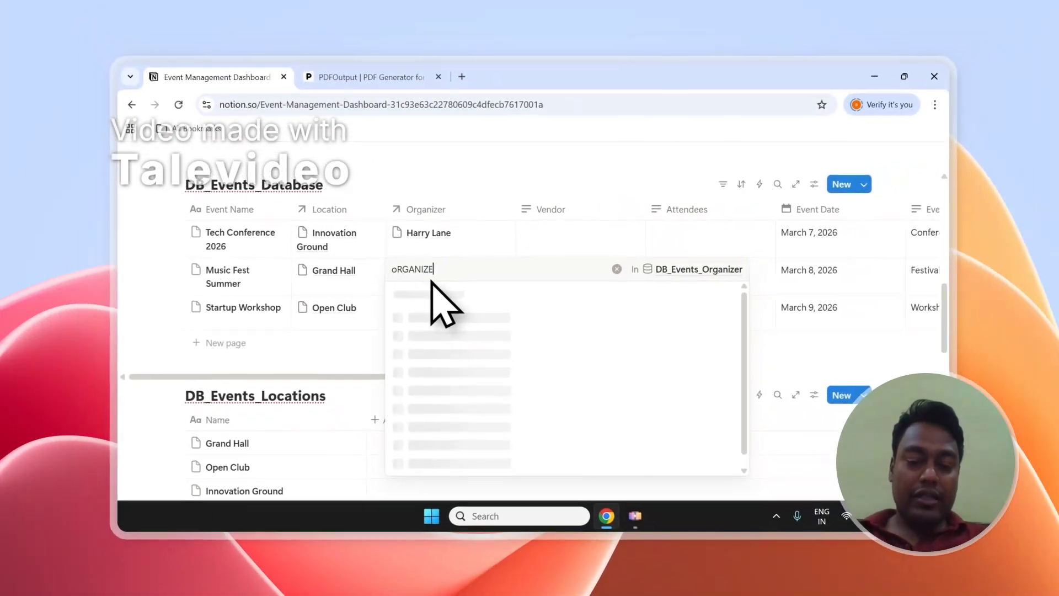
{"action": "key", "text": "BackSpace"}
{"action": "key", "text": "BackSpace"}
{"action": "key", "text": "BackSpace"}
{"action": "key", "text": "BackSpace"}
{"action": "key", "text": "BackSpace"}
{"action": "key", "text": "BackSpace"}
{"action": "key", "text": "BackSpace"}
{"action": "key", "text": "BackSpace"}
{"action": "type", "text": "Organizer A"}
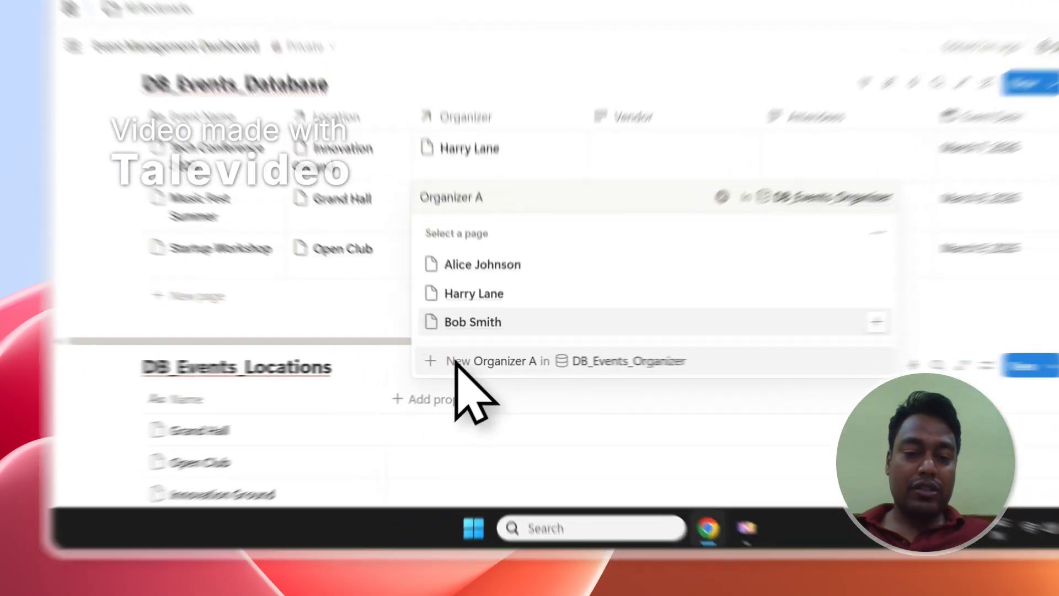
{"action": "left_click", "coordinate": [416, 389]}
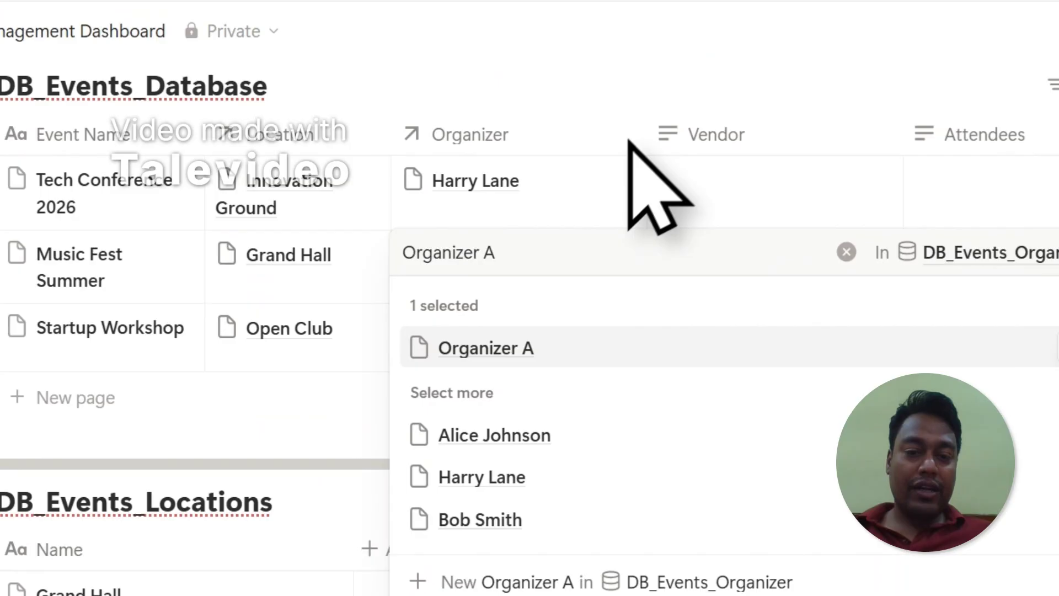
{"action": "left_click", "coordinate": [627, 142]}
Link the Startup Workshop event to the second listed organizer in its Organizer relation.
{"action": "left_click", "coordinate": [556, 167]}
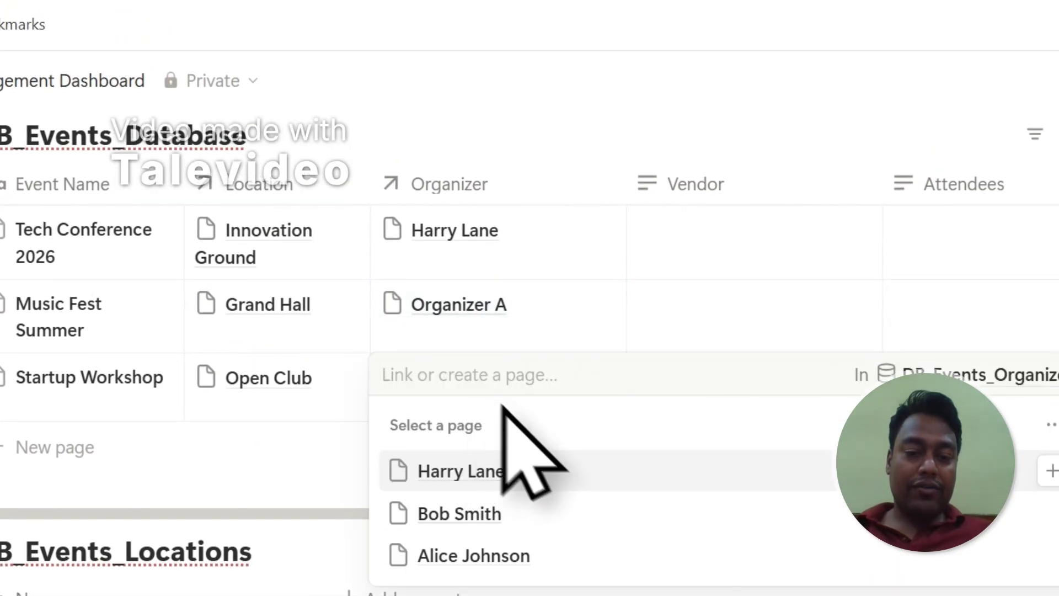
{"action": "left_click", "coordinate": [496, 504]}
{"action": "key", "text": "Escape"}
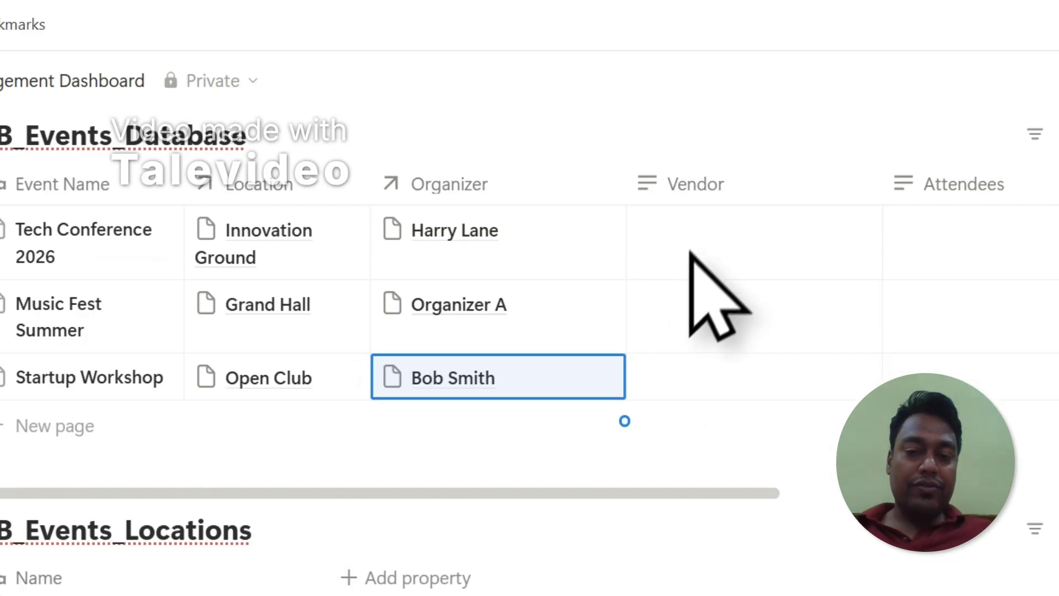
Convert the Vendor property of DB_Events_Database into a relation to DB_Events_Vendors.
{"action": "left_click", "coordinate": [705, 202]}
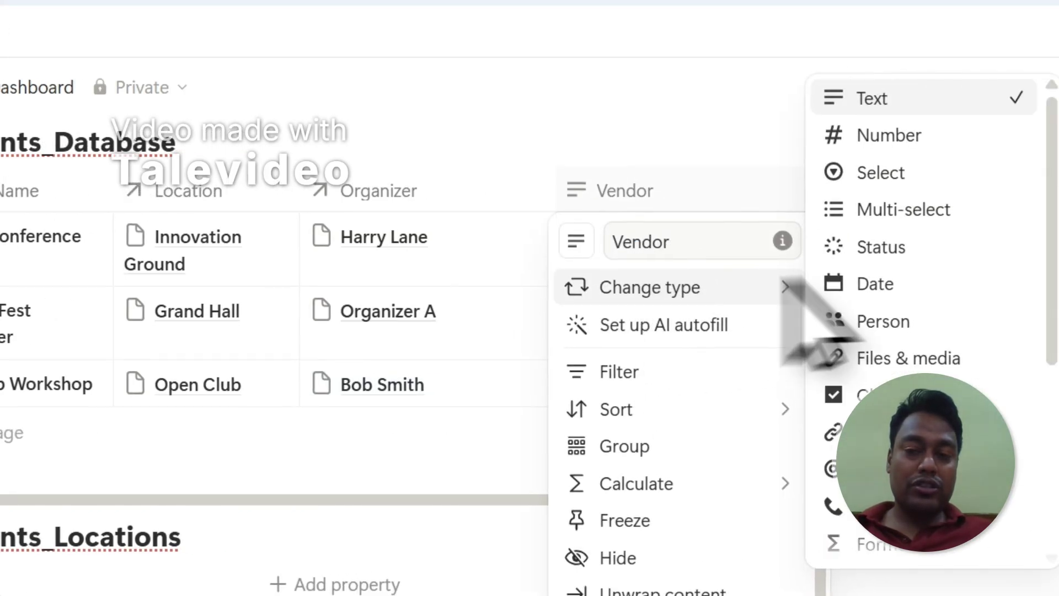
{"action": "scroll", "coordinate": [1042, 405], "scroll_direction": "down", "scroll_amount": 5}
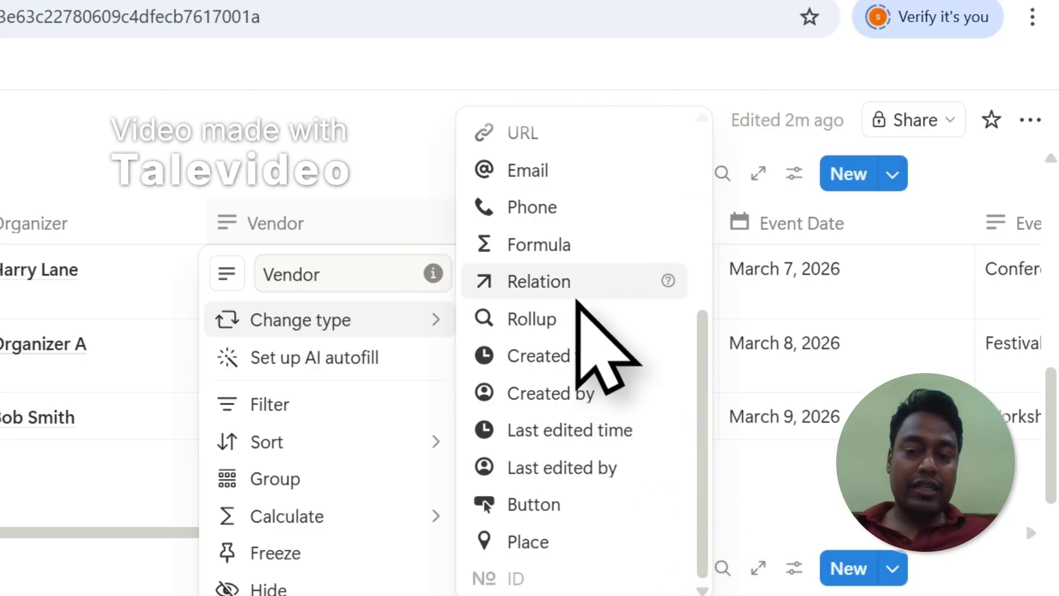
{"action": "left_click", "coordinate": [577, 297]}
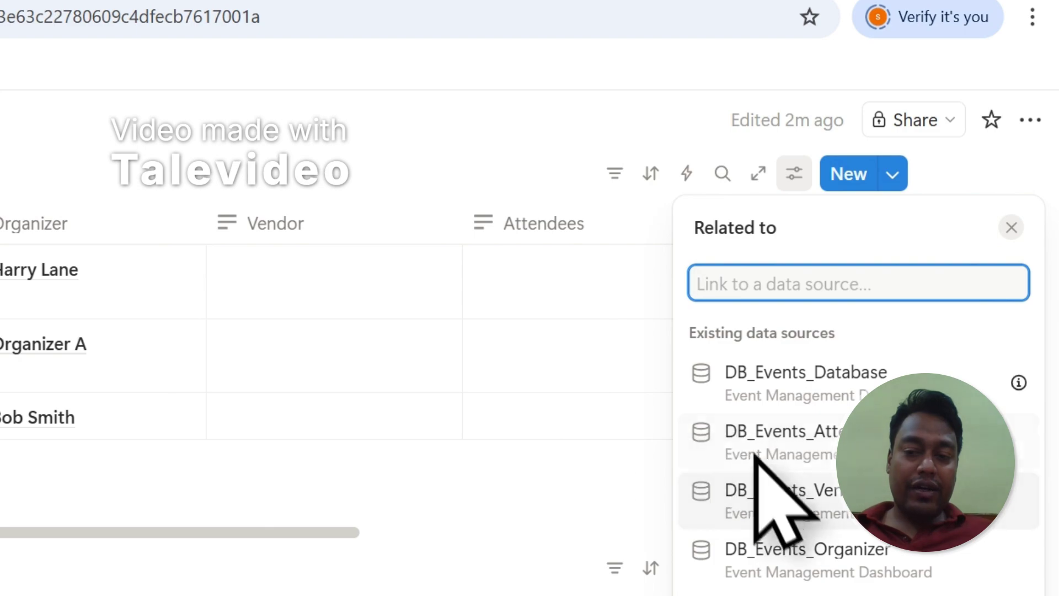
{"action": "left_click", "coordinate": [801, 507]}
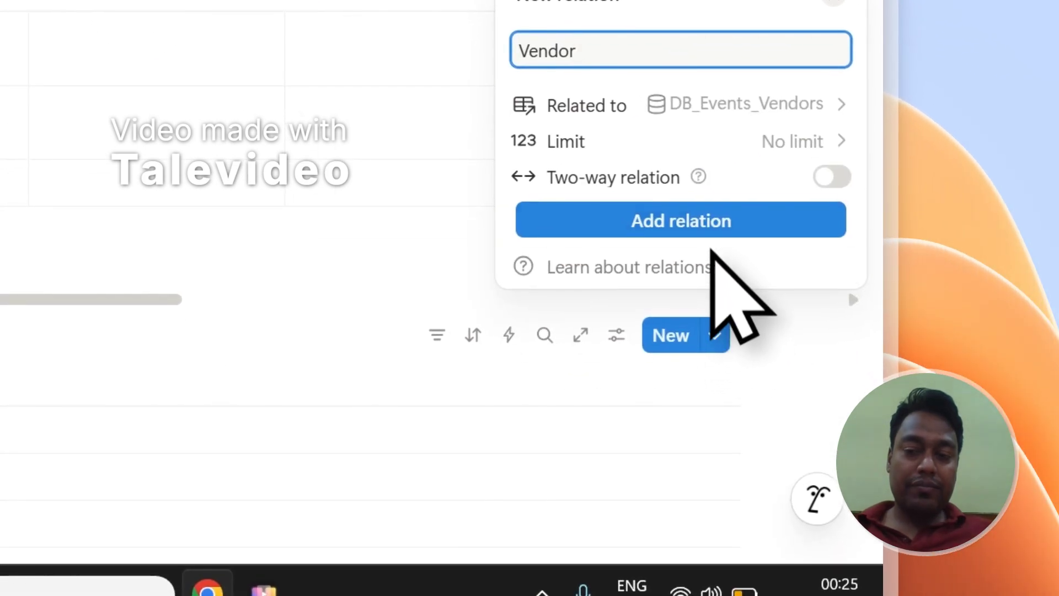
{"action": "left_click", "coordinate": [711, 231]}
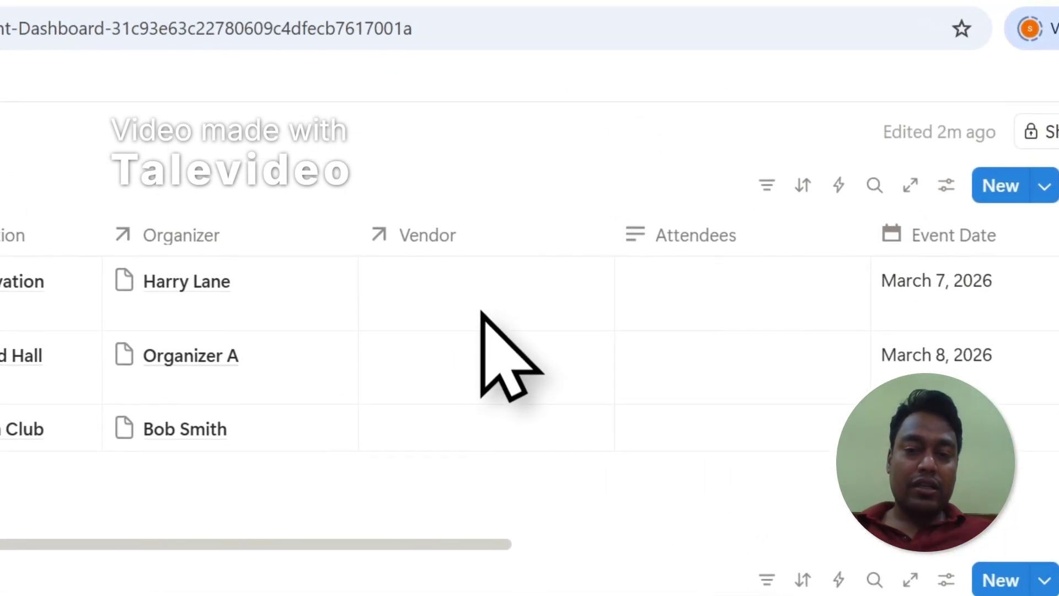
Set the Vendor relation to Workshop Pros for Tech Conference 2026 and Startup Workshop, and to Sound Tech Caterers for Music Fest Summer.
{"action": "left_click", "coordinate": [481, 312]}
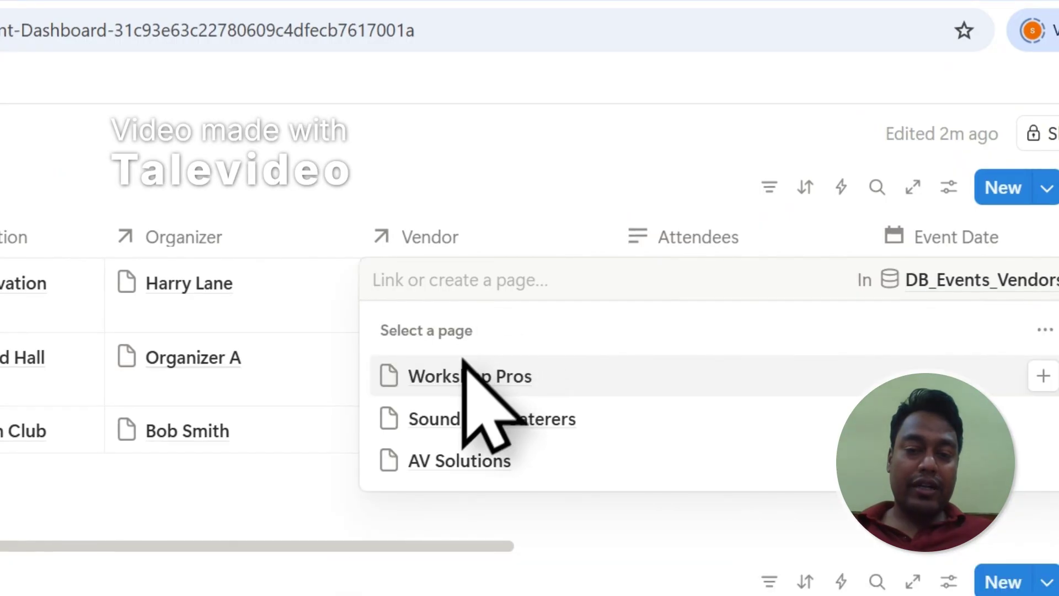
{"action": "left_click", "coordinate": [463, 375]}
{"action": "key", "text": "Escape"}
{"action": "left_click", "coordinate": [444, 433]}
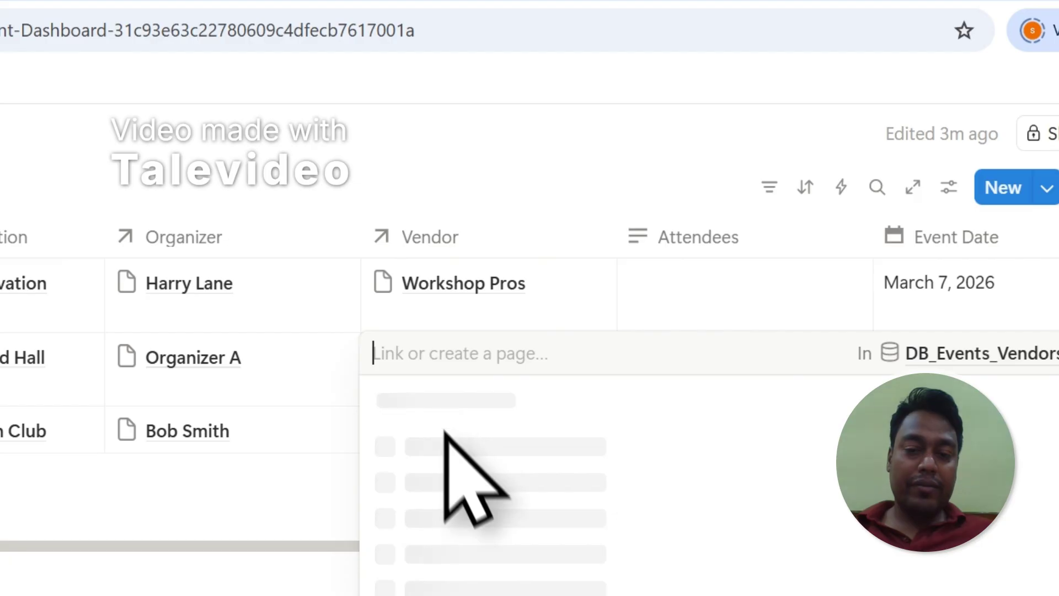
{"action": "left_click", "coordinate": [466, 492]}
{"action": "key", "text": "Escape"}
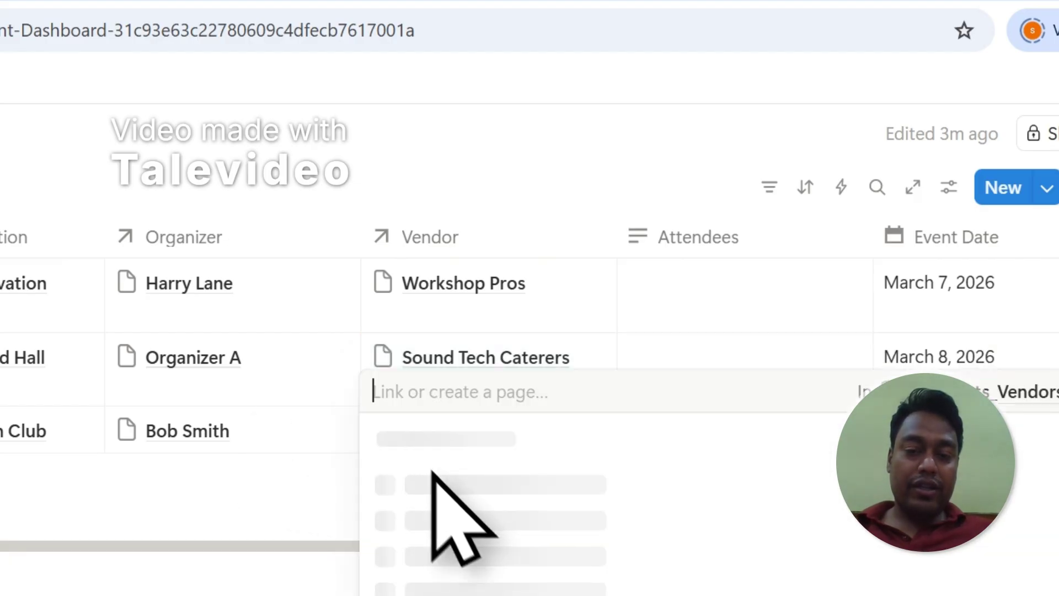
{"action": "left_click", "coordinate": [461, 566]}
{"action": "key", "text": "Escape"}
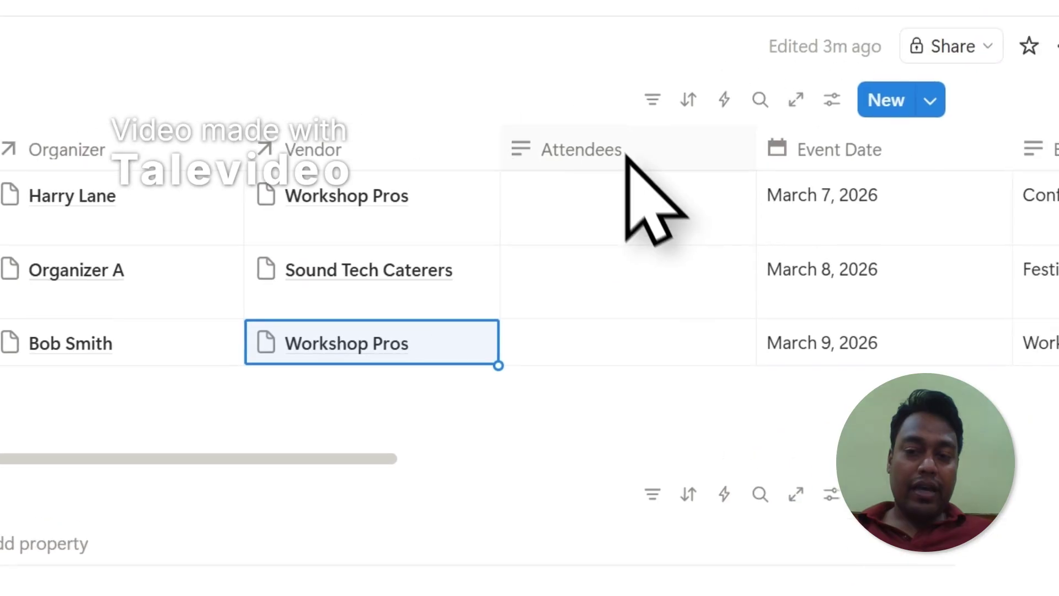
Convert the Attendees property of DB_Events_Database into a relation to DB_Events_Attendees.
{"action": "left_click", "coordinate": [802, 10]}
{"action": "left_click", "coordinate": [498, 334]}
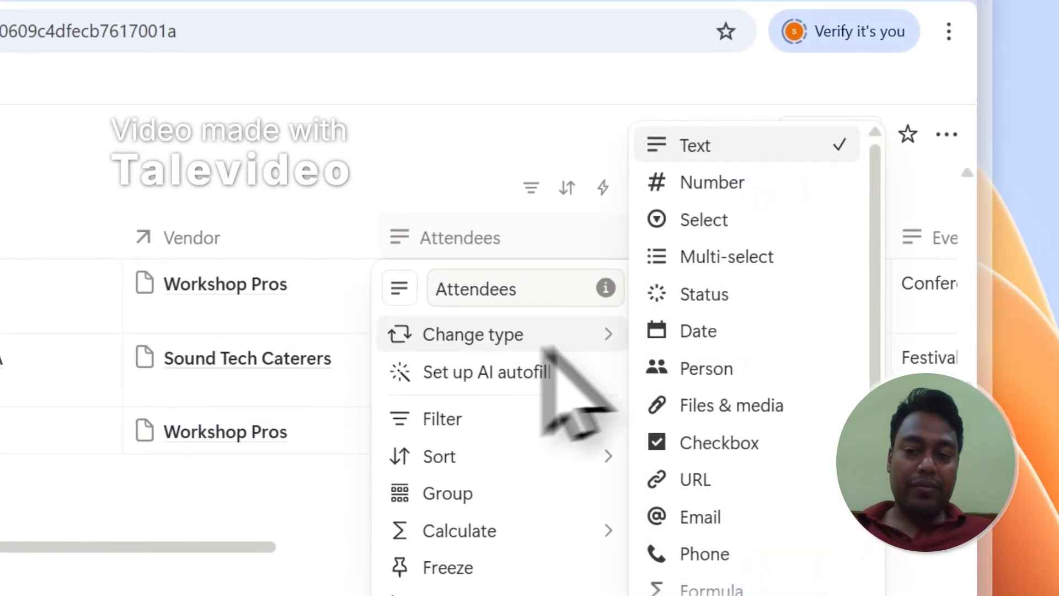
{"action": "scroll", "coordinate": [864, 343], "scroll_direction": "down", "scroll_amount": 4}
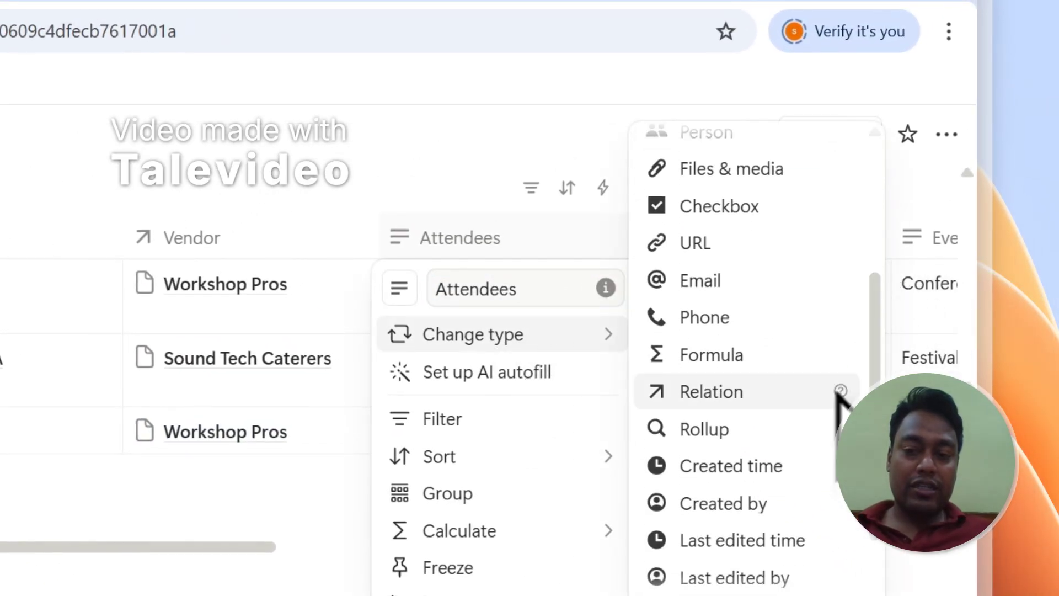
{"action": "left_click", "coordinate": [789, 393]}
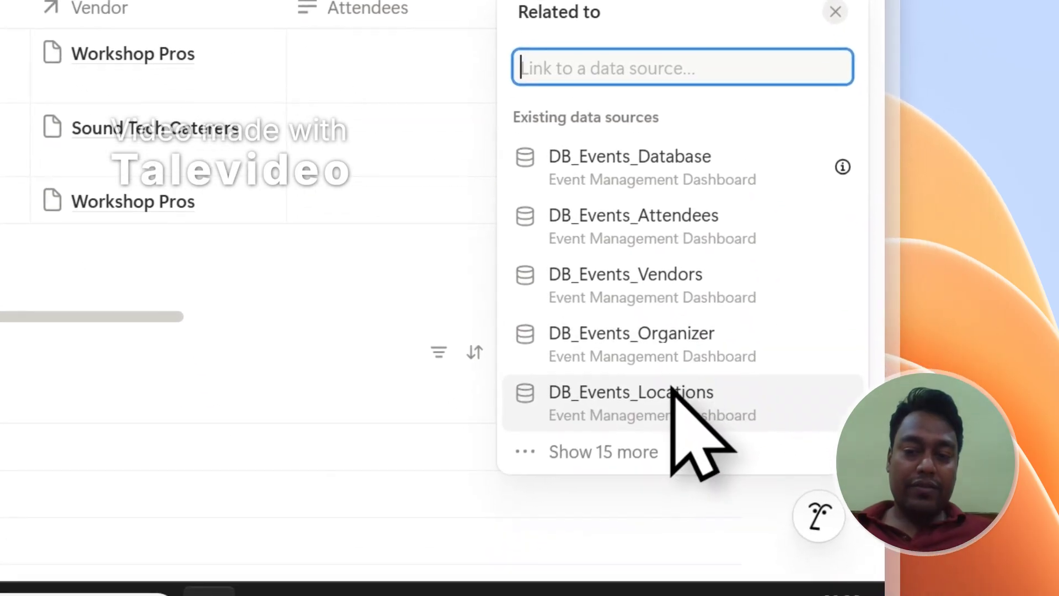
{"action": "left_click", "coordinate": [690, 220]}
{"action": "left_click", "coordinate": [688, 235]}
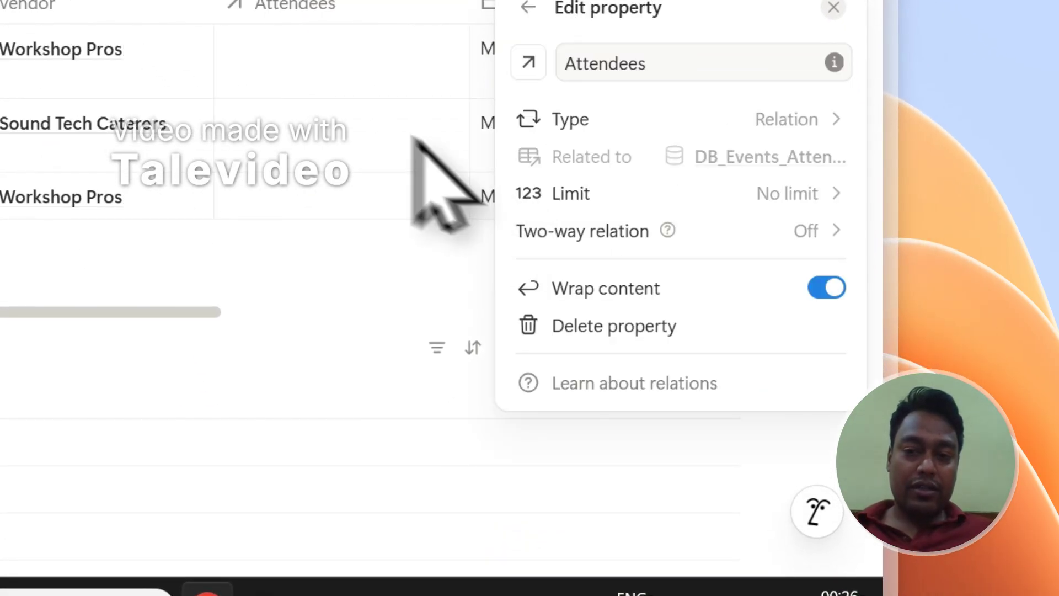
{"action": "key", "text": "Escape"}
Link an attendee to each event: the second listed for Tech Conference 2026 and Music Fest Summer, the third listed for Startup Workshop.
{"action": "left_click", "coordinate": [444, 171]}
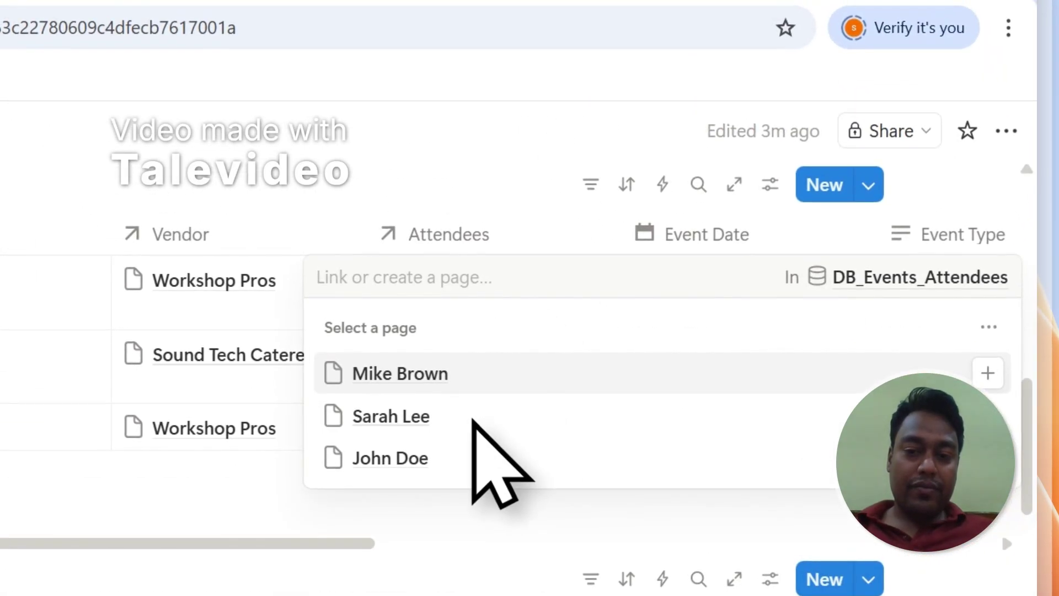
{"action": "left_click", "coordinate": [473, 418]}
{"action": "key", "text": "Escape"}
{"action": "left_click", "coordinate": [440, 395]}
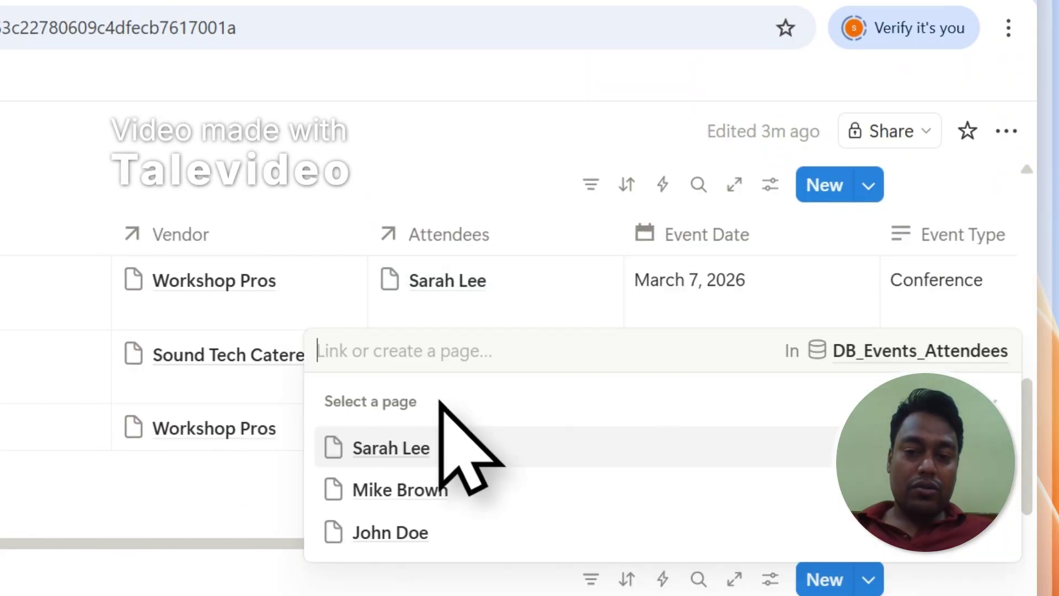
{"action": "left_click", "coordinate": [439, 496]}
{"action": "key", "text": "Escape"}
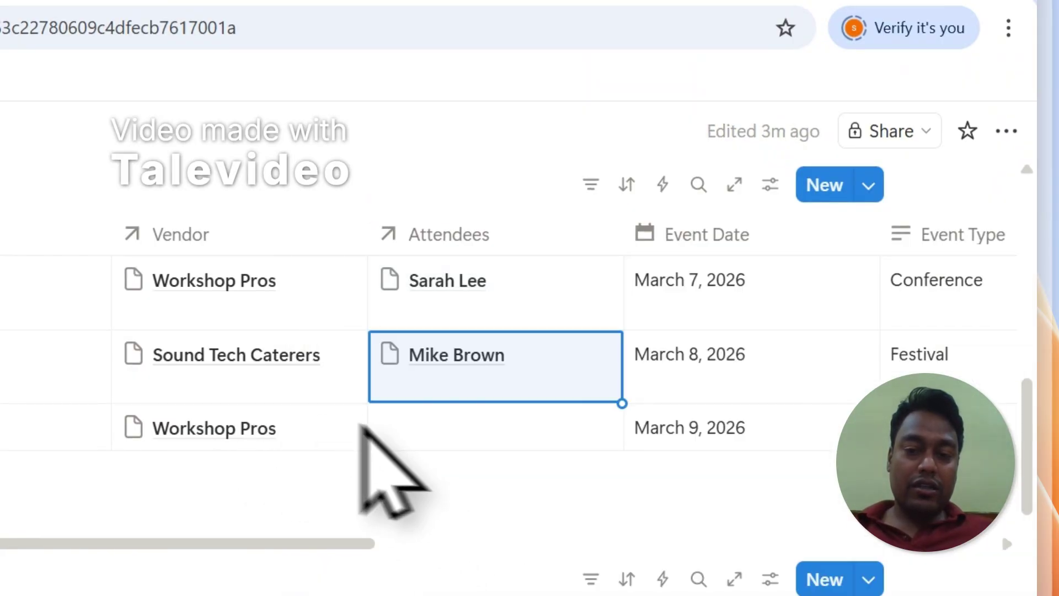
{"action": "left_click", "coordinate": [436, 441]}
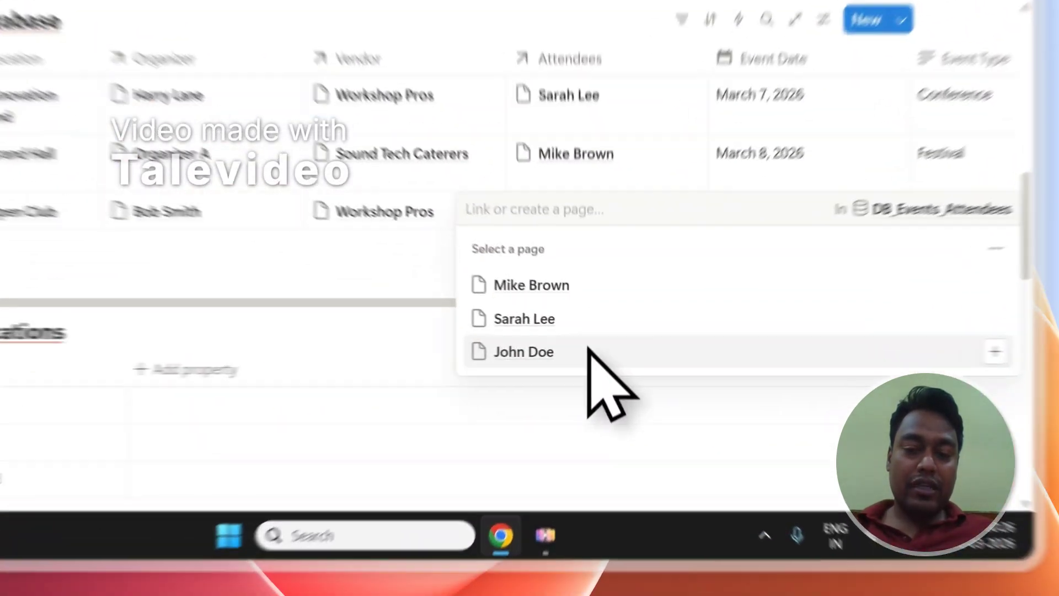
{"action": "left_click", "coordinate": [656, 398]}
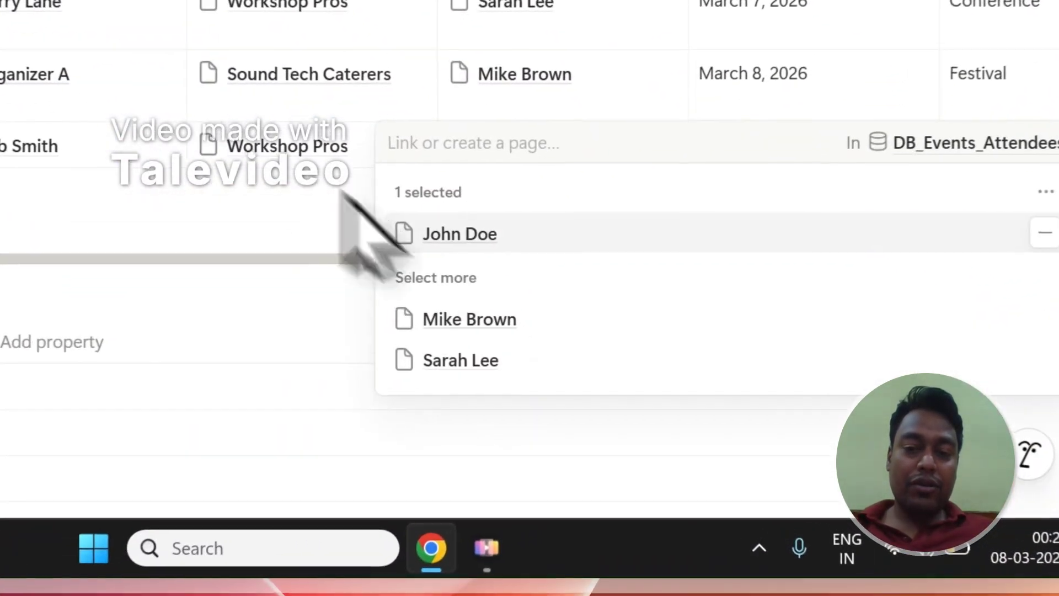
{"action": "left_click", "coordinate": [554, 329]}
Create a new page Location A in DB_Events_Locations from the Location relation of Tech Conference 2026 and link it to that event.
{"action": "scroll", "coordinate": [864, 215], "scroll_direction": "up", "scroll_amount": 10}
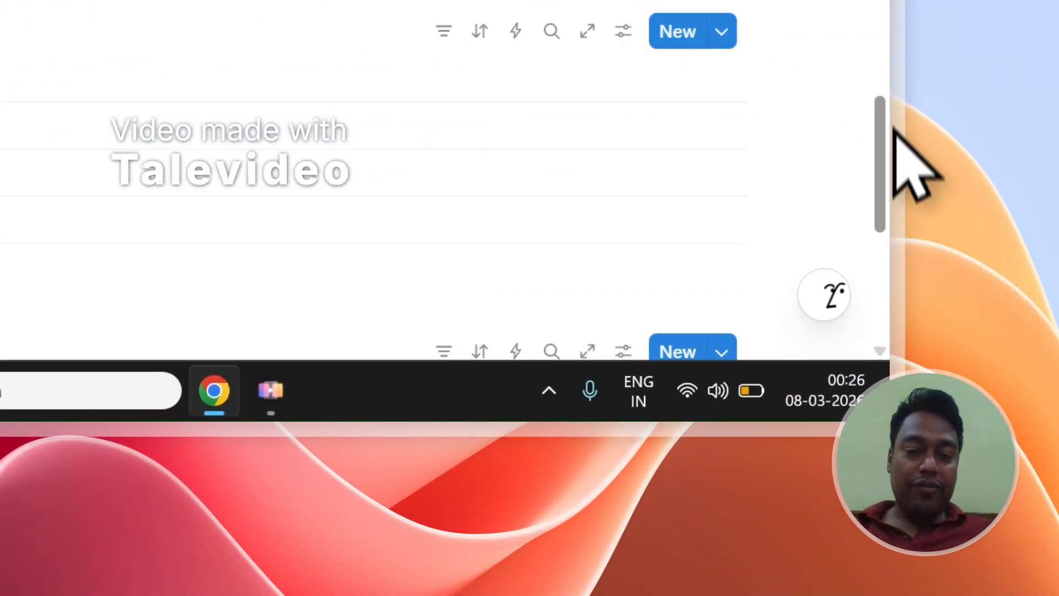
{"action": "scroll", "coordinate": [882, 188], "scroll_direction": "down", "scroll_amount": 5}
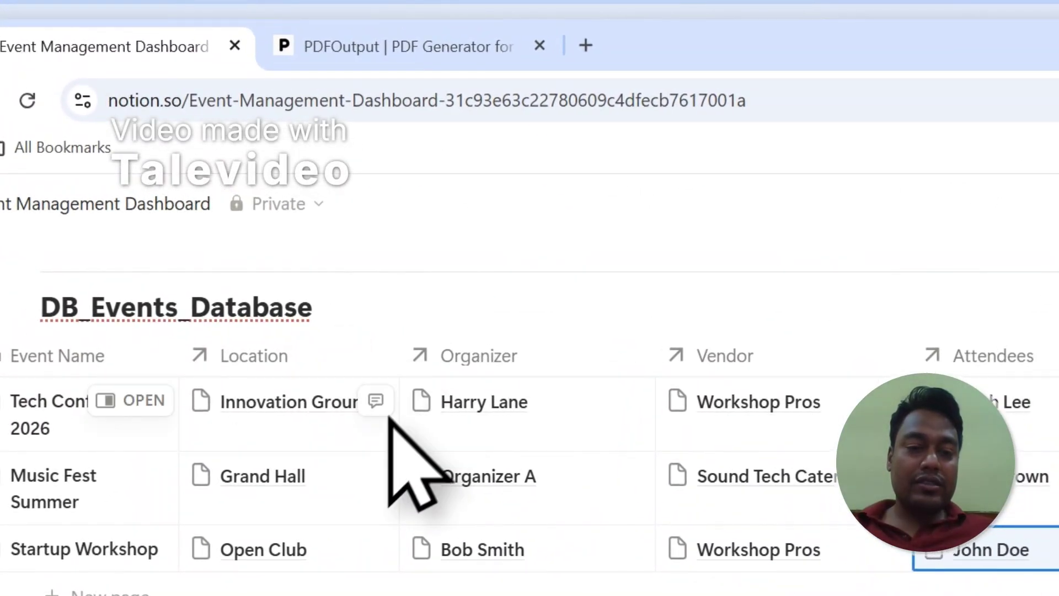
{"action": "left_click", "coordinate": [374, 435]}
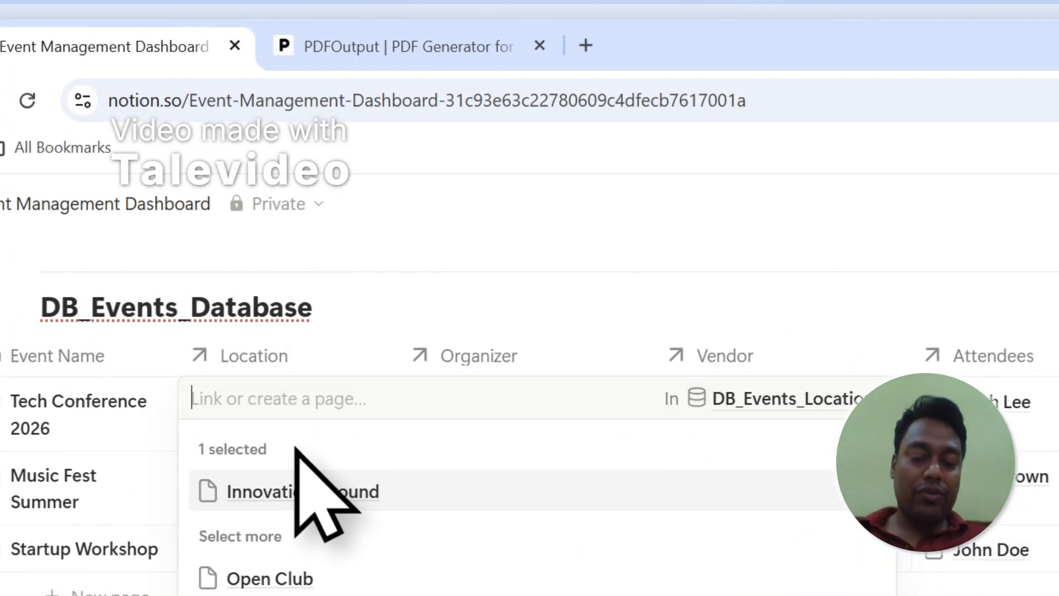
{"action": "type", "text": "lOCA"}
{"action": "key", "text": "ctrl+a"}
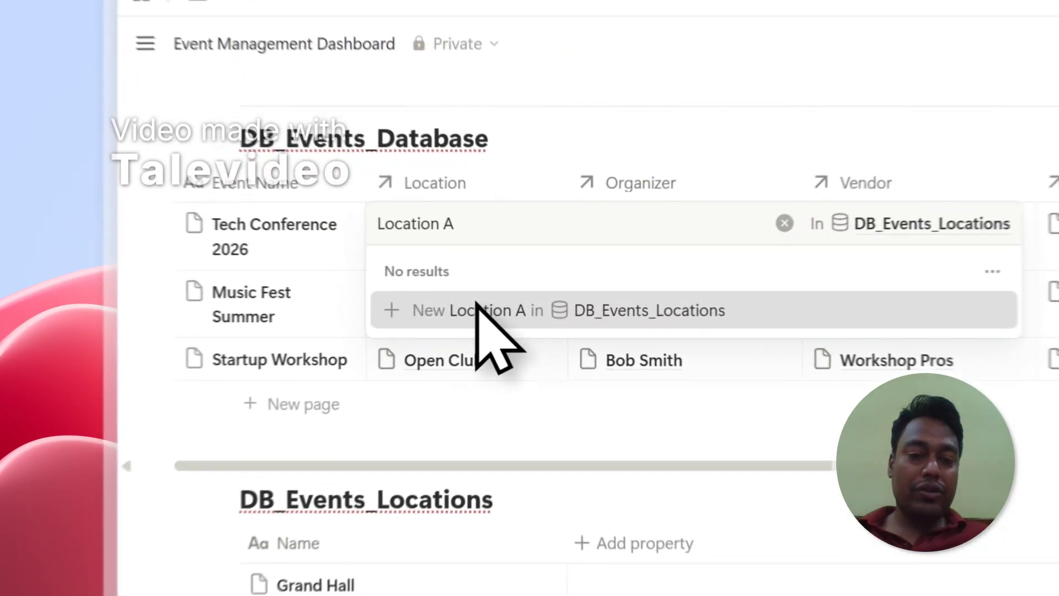
{"action": "left_click", "coordinate": [315, 304]}
{"action": "key", "text": "Escape"}
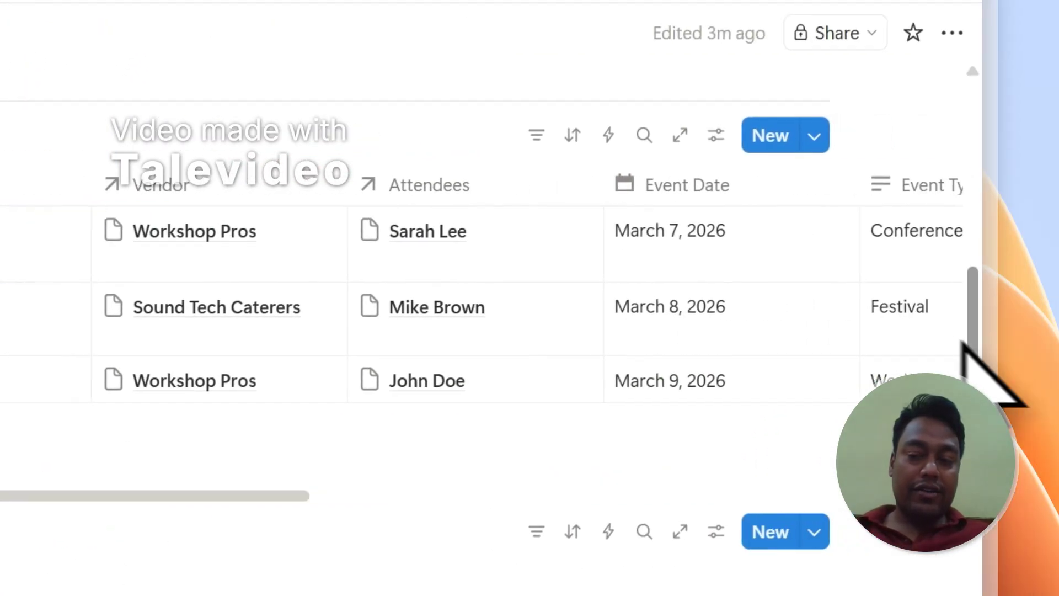
Unlink Innovation Ground from the Location relation of Tech Conference 2026 and return to the Event Summary board.
{"action": "scroll", "coordinate": [964, 348], "scroll_direction": "down", "scroll_amount": 5}
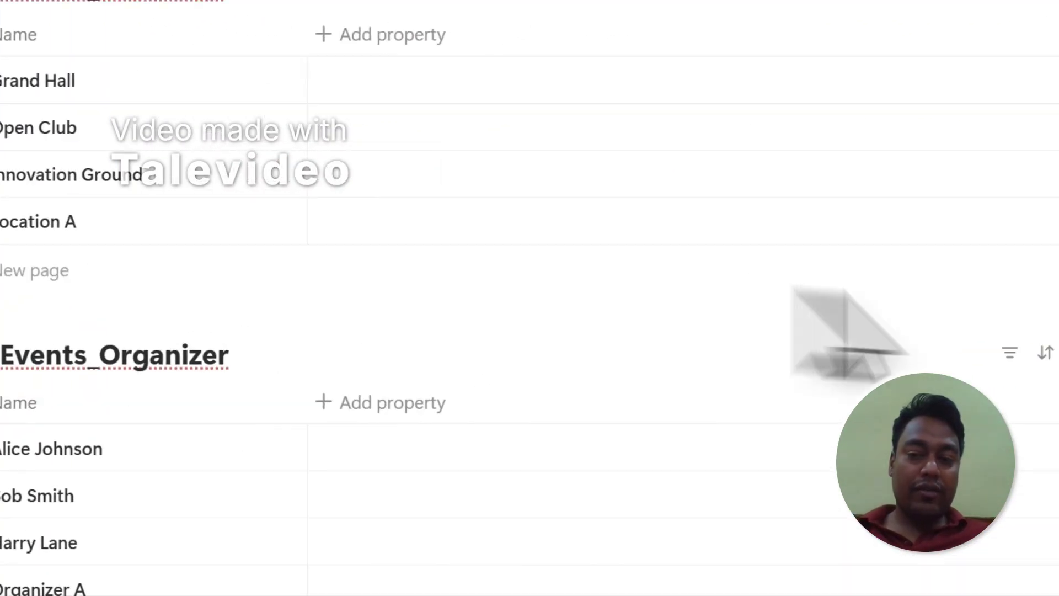
{"action": "left_click_drag", "start_coordinate": [995, 331], "coordinate": [1007, 243]}
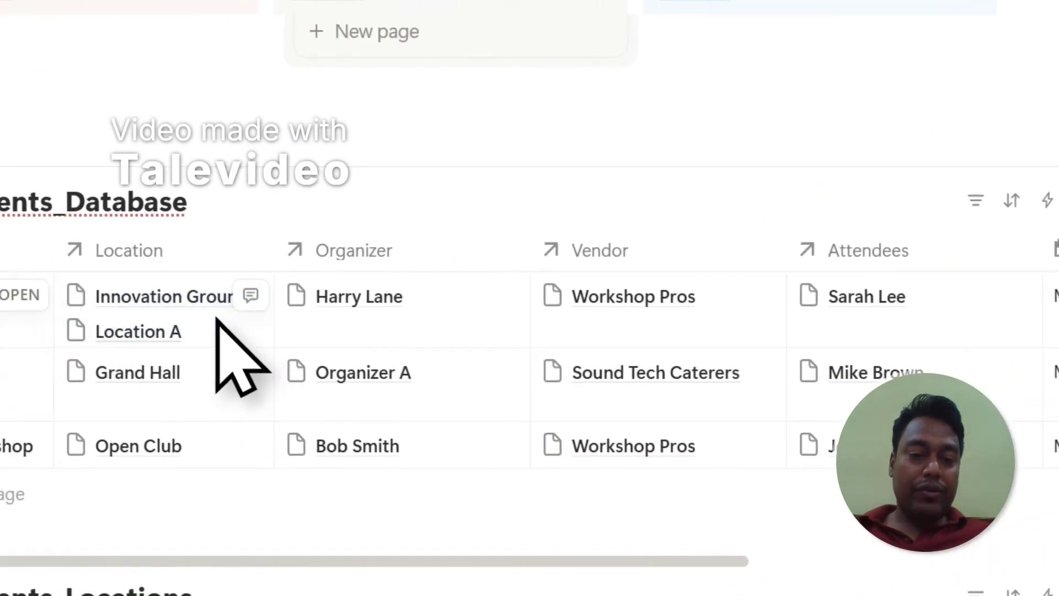
{"action": "left_click", "coordinate": [260, 320]}
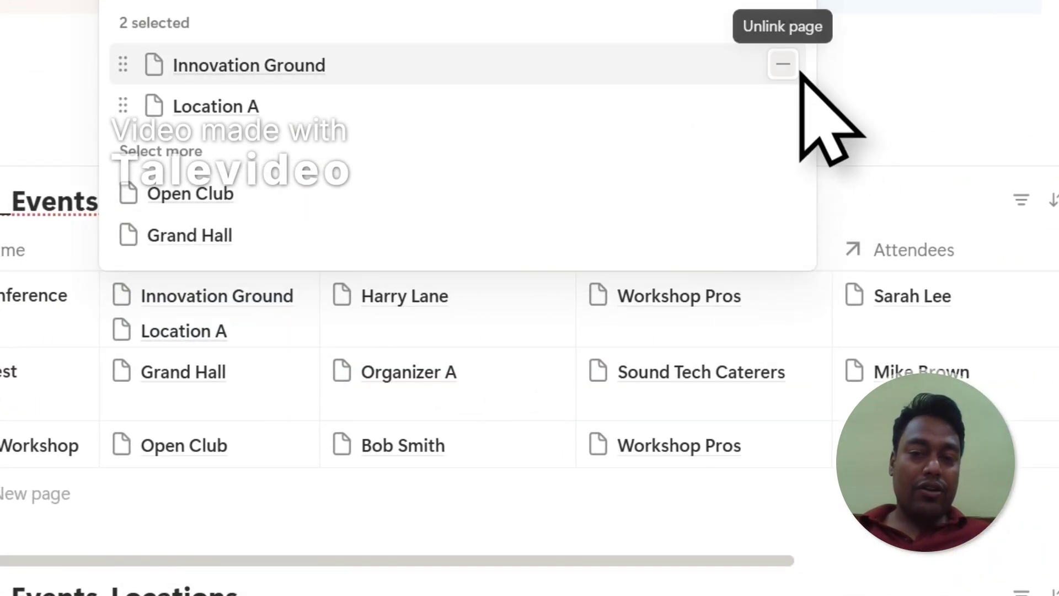
{"action": "left_click", "coordinate": [783, 64]}
{"action": "left_click", "coordinate": [936, 141]}
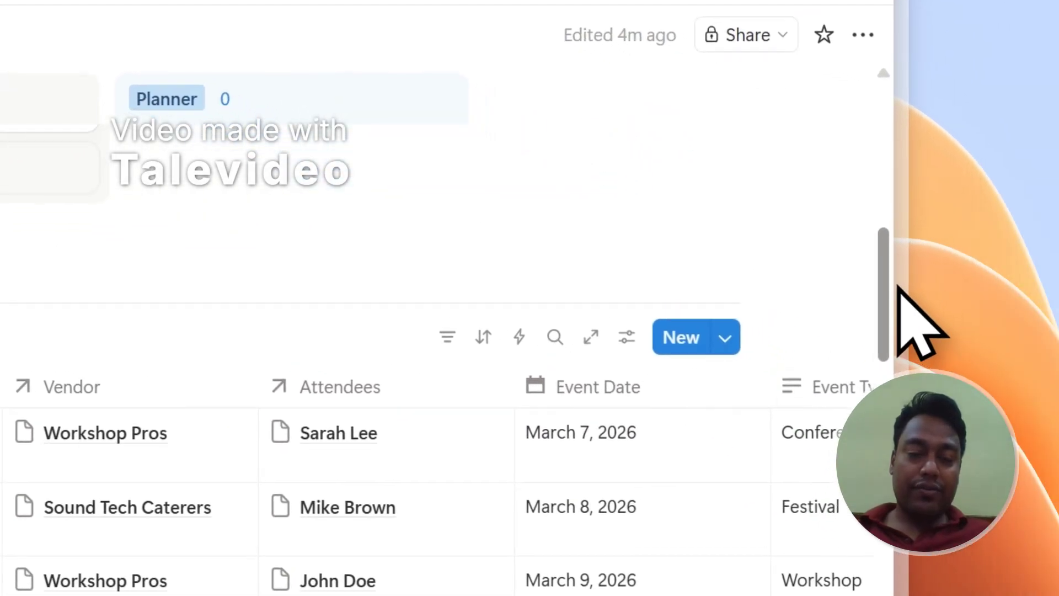
{"action": "left_click_drag", "start_coordinate": [898, 286], "coordinate": [874, 196]}
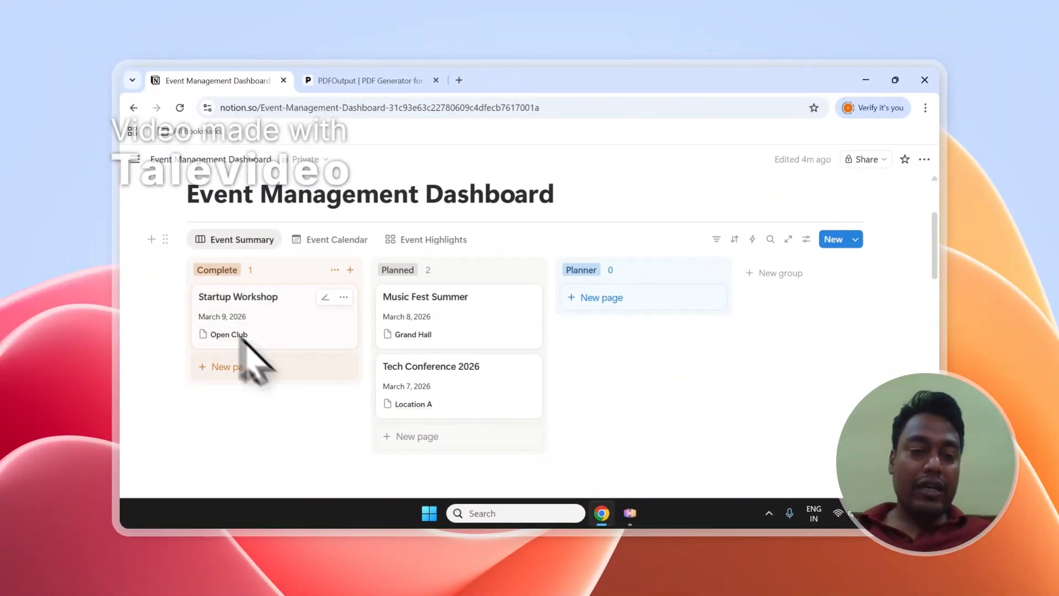
Look through the event type, status, budget and attendee count columns of DB_Events_Database and return to the Event Summary board.
{"action": "left_click_drag", "start_coordinate": [934, 240], "coordinate": [934, 298]}
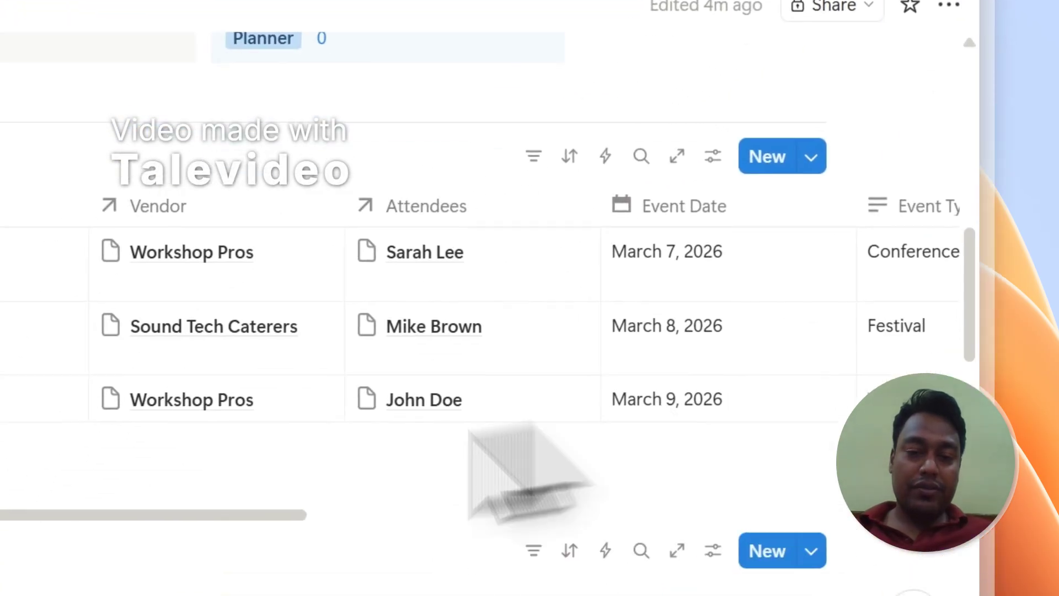
{"action": "scroll", "coordinate": [414, 397], "scroll_direction": "right", "scroll_amount": 10}
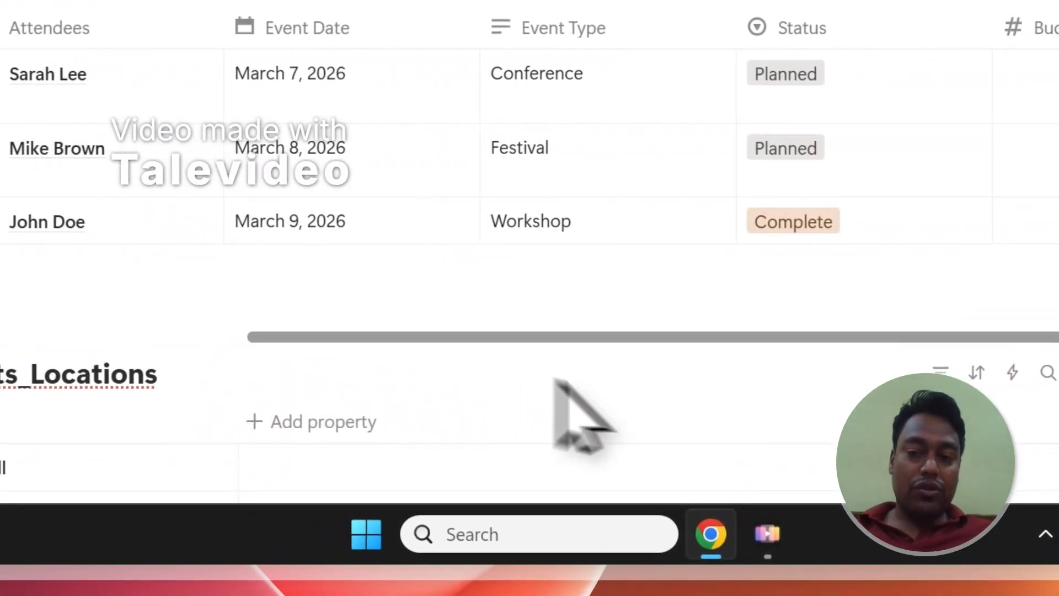
{"action": "left_click_drag", "start_coordinate": [768, 411], "coordinate": [816, 391]}
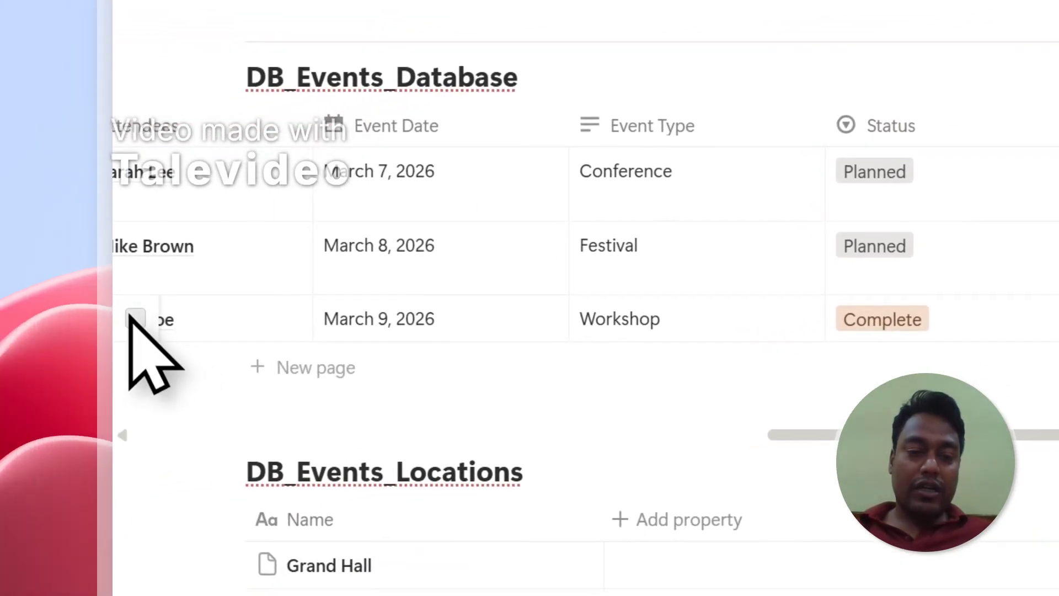
{"action": "left_click", "coordinate": [131, 315]}
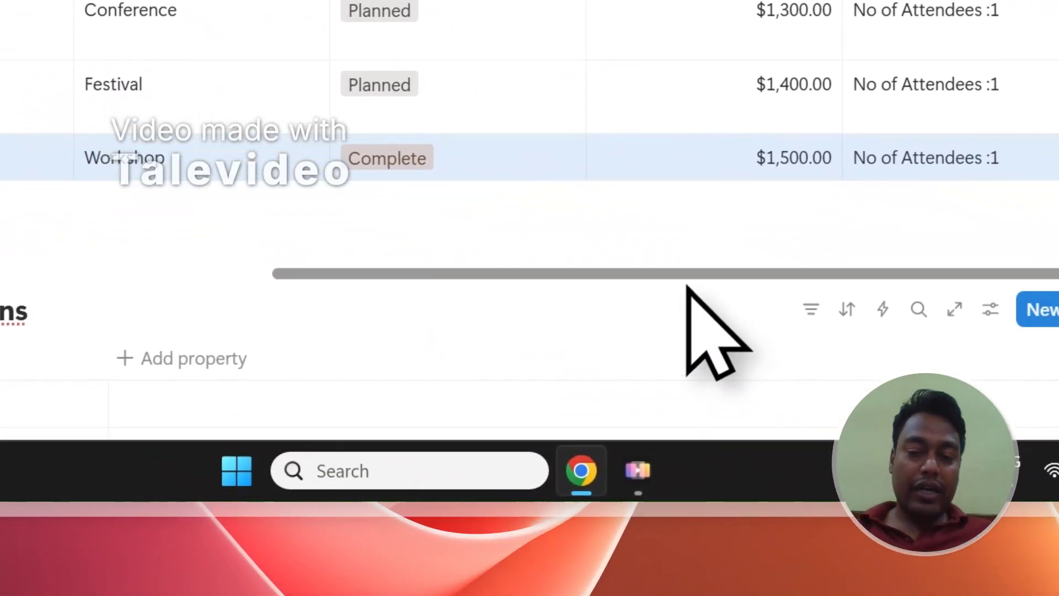
{"action": "left_click_drag", "start_coordinate": [688, 276], "coordinate": [158, 293]}
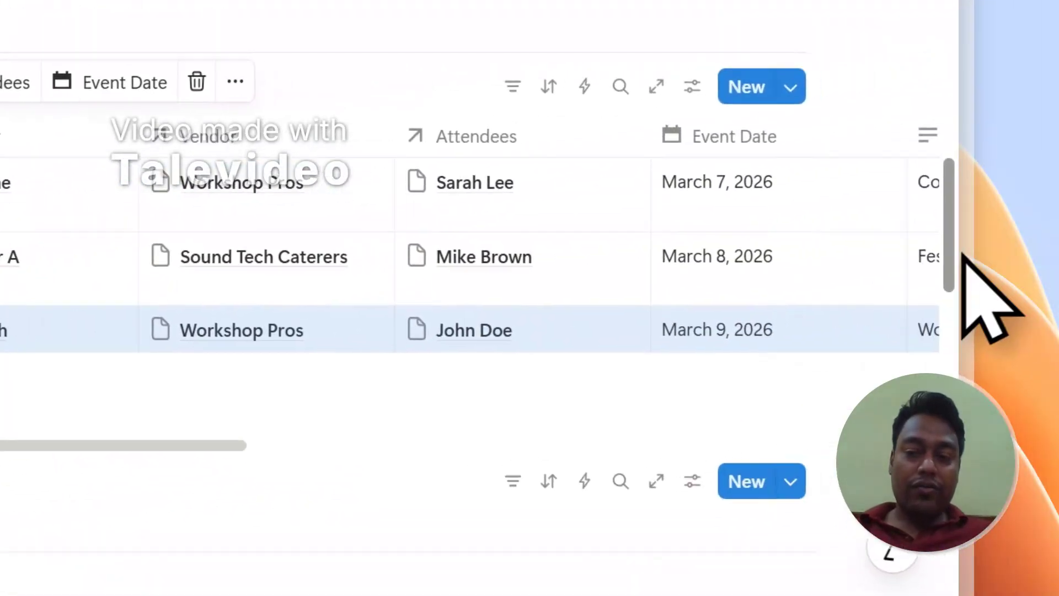
{"action": "left_click_drag", "start_coordinate": [957, 258], "coordinate": [884, 176]}
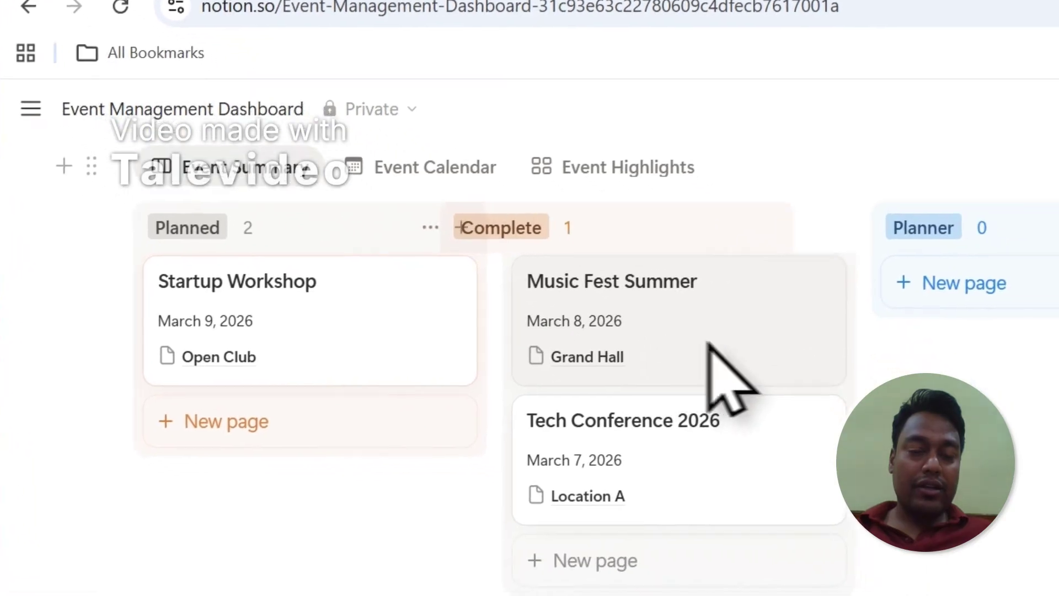
Move Startup Workshop to the Planner group and Tech Conference 2026 to the Complete group on the Event Summary board.
{"action": "left_click_drag", "start_coordinate": [397, 345], "coordinate": [636, 405]}
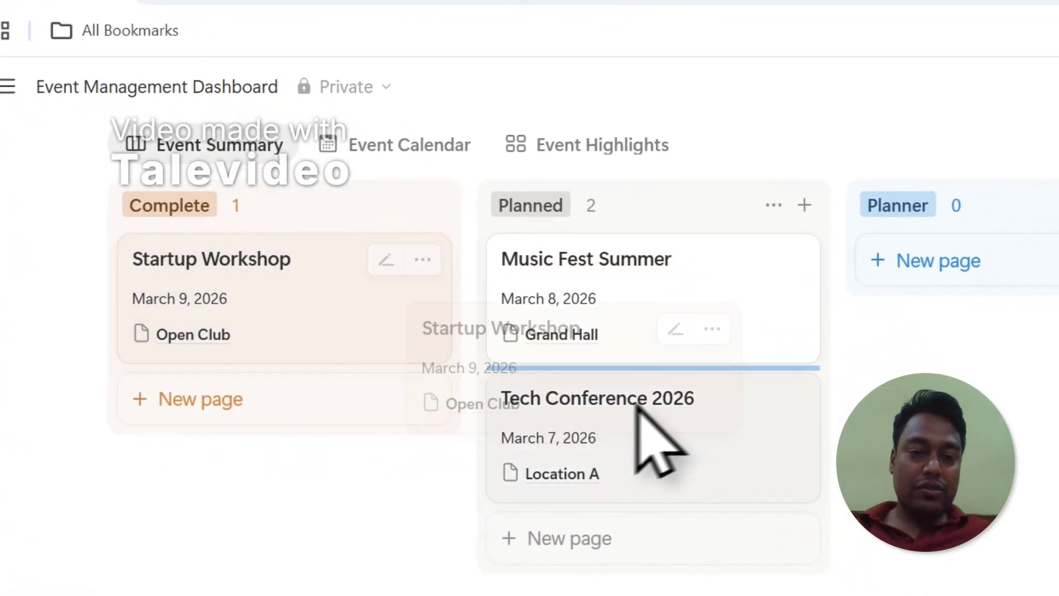
{"action": "left_click_drag", "start_coordinate": [703, 389], "coordinate": [623, 246]}
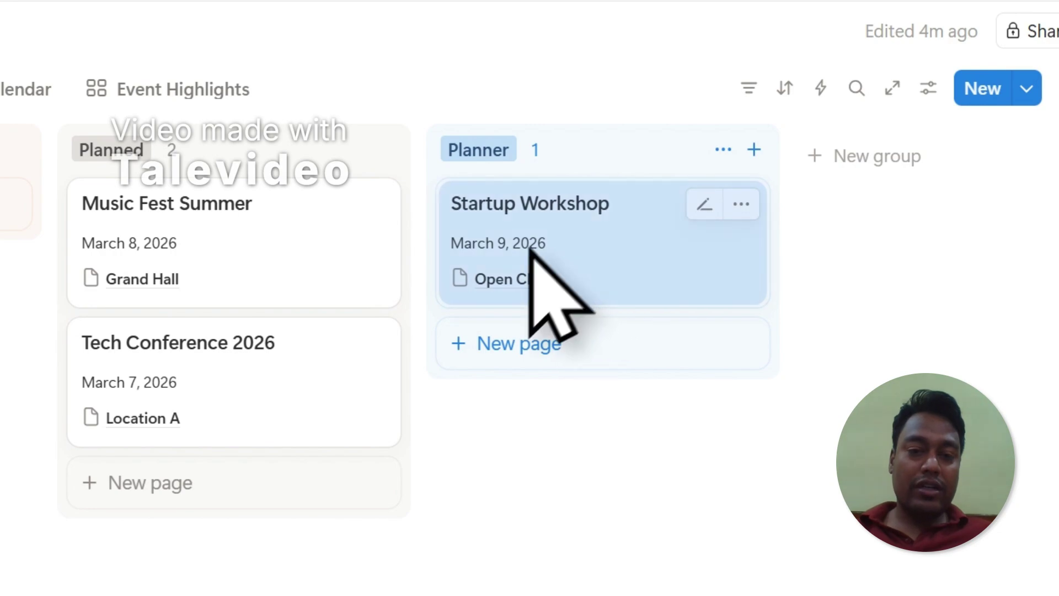
{"action": "left_click_drag", "start_coordinate": [341, 411], "coordinate": [438, 287]}
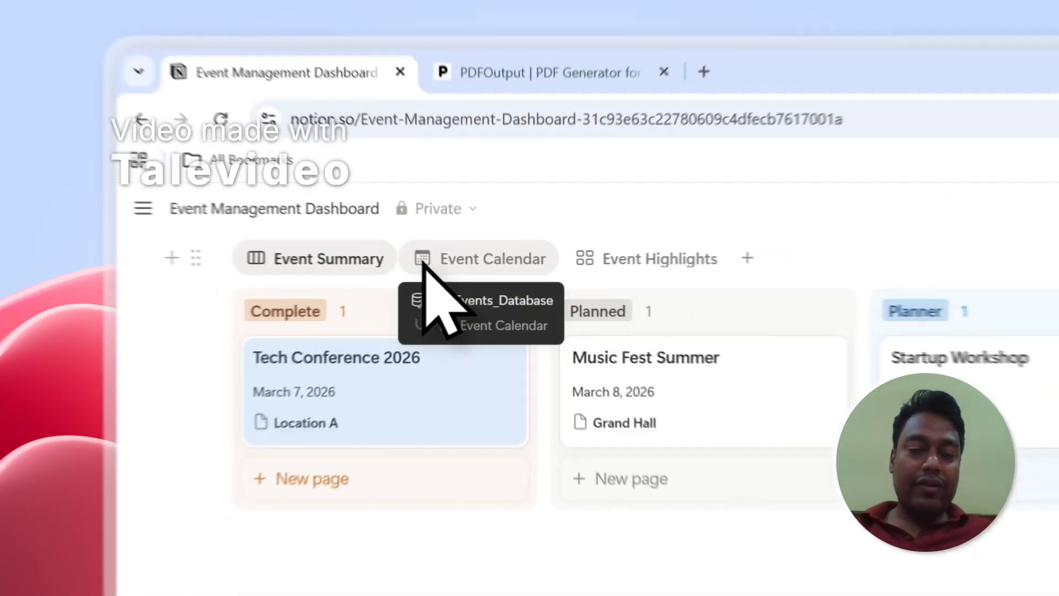
Show the Event Calendar view and check the status, budget and No of Attendees columns of DB_Events_Database.
{"action": "left_click", "coordinate": [303, 188]}
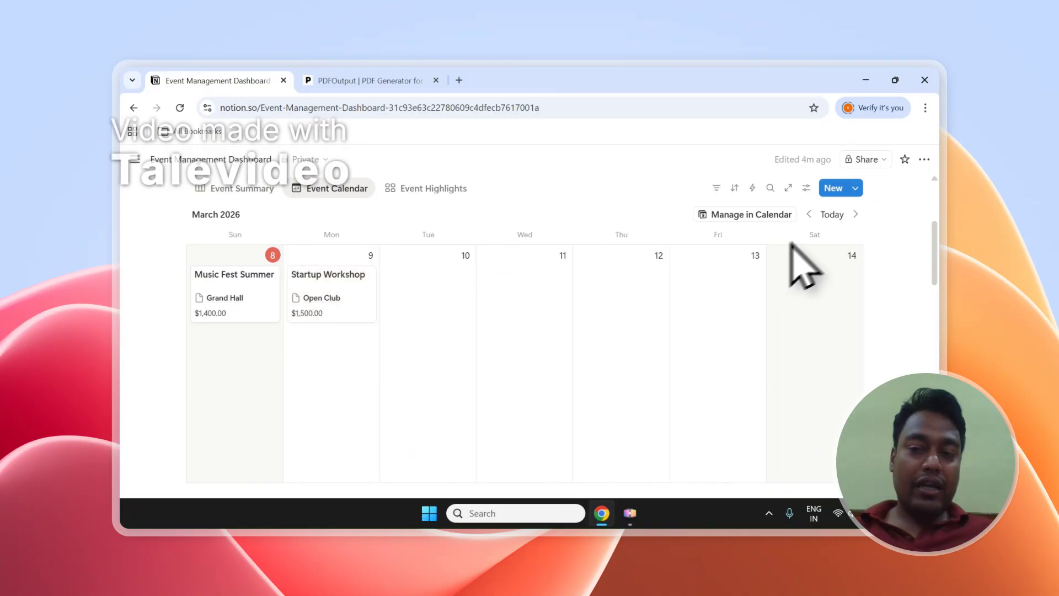
{"action": "scroll", "coordinate": [938, 287], "scroll_direction": "down", "scroll_amount": 10}
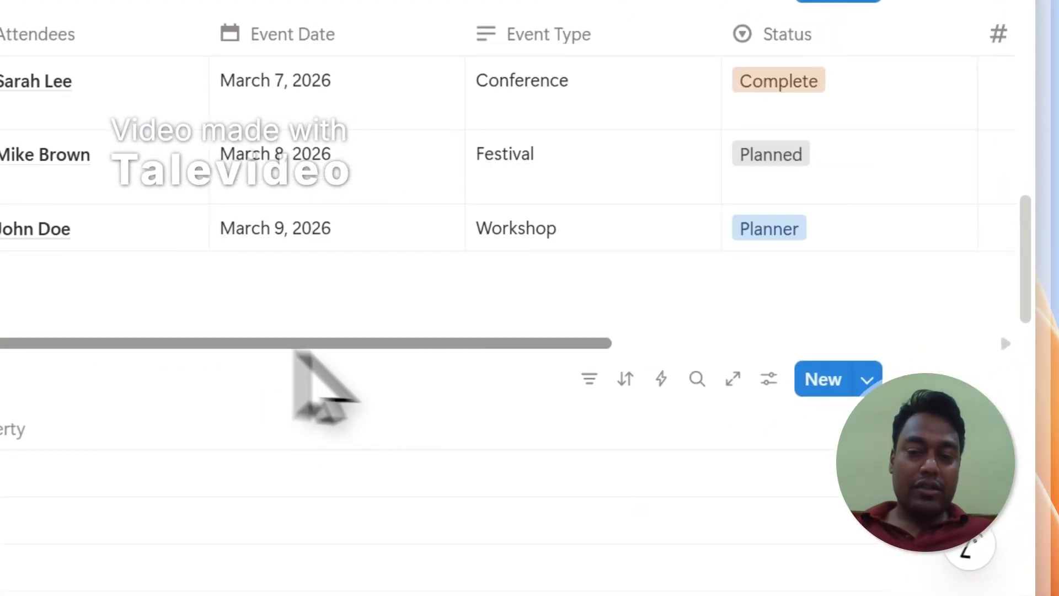
{"action": "left_click_drag", "start_coordinate": [295, 346], "coordinate": [651, 344]}
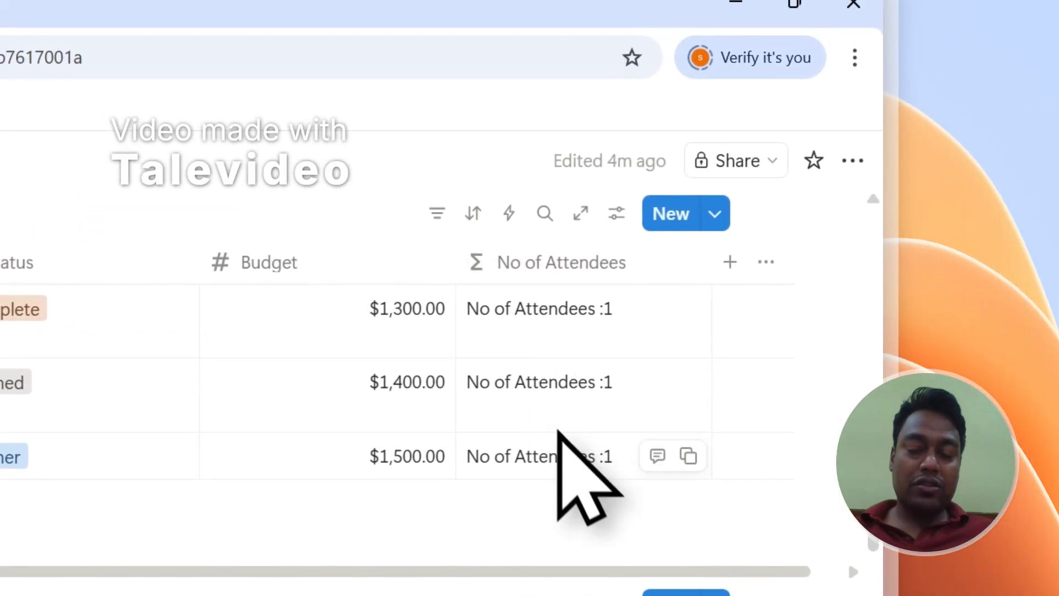
Add a page named Attendee Person A to DB_Events_Attendees.
{"action": "left_click_drag", "start_coordinate": [874, 513], "coordinate": [872, 503]}
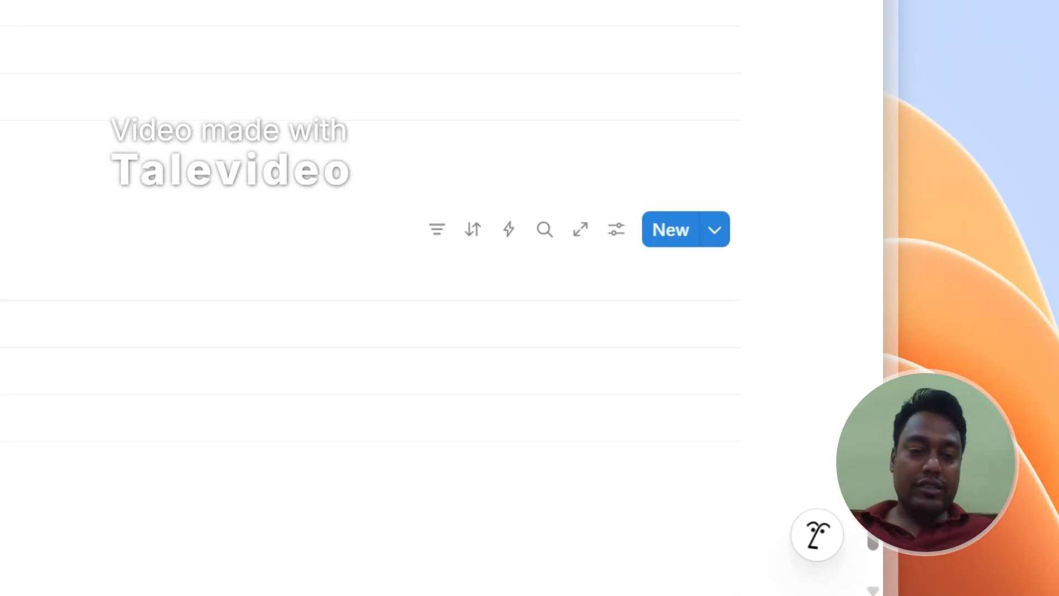
{"action": "left_click", "coordinate": [335, 302]}
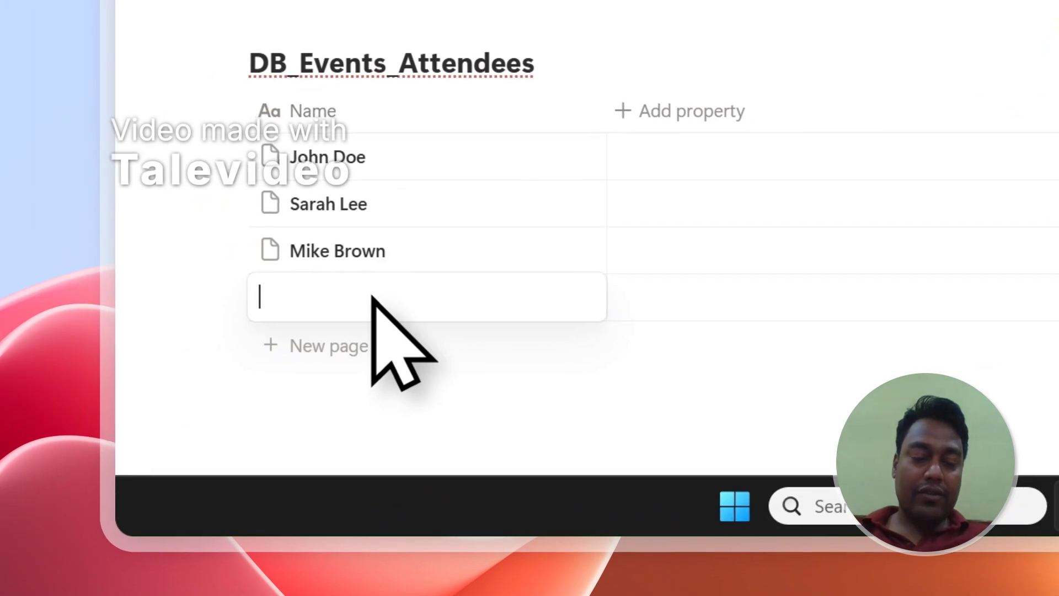
{"action": "type", "text": "Atted"}
{"action": "key", "text": "BackSpace"}
{"action": "type", "text": "ndee Person A"}
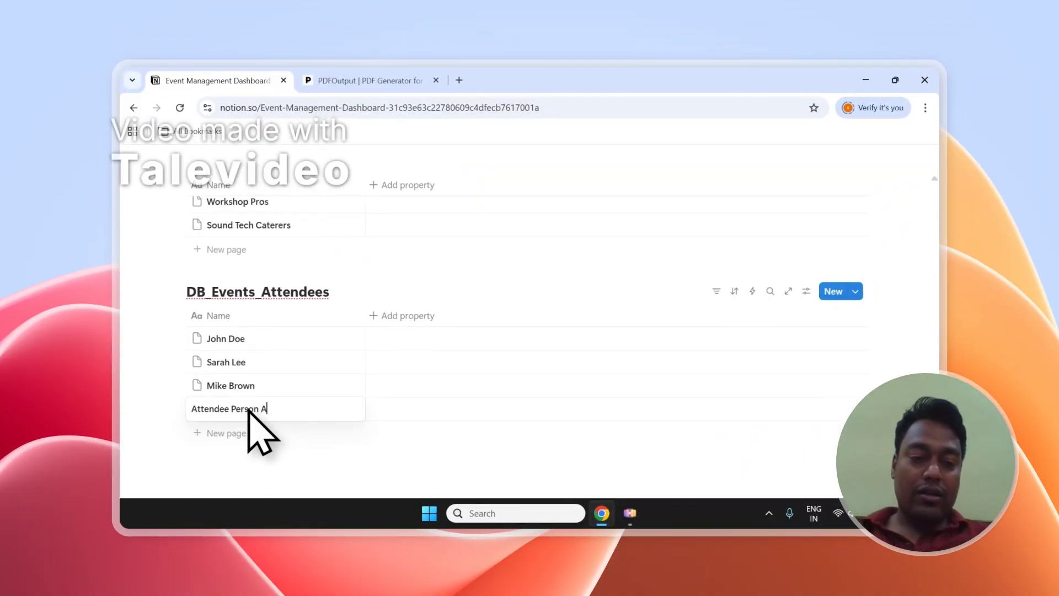
Link Attendee Person A to the Attendees relation of Tech Conference 2026 and check that event's No of Attendees.
{"action": "scroll", "coordinate": [909, 359], "scroll_direction": "up", "scroll_amount": 10}
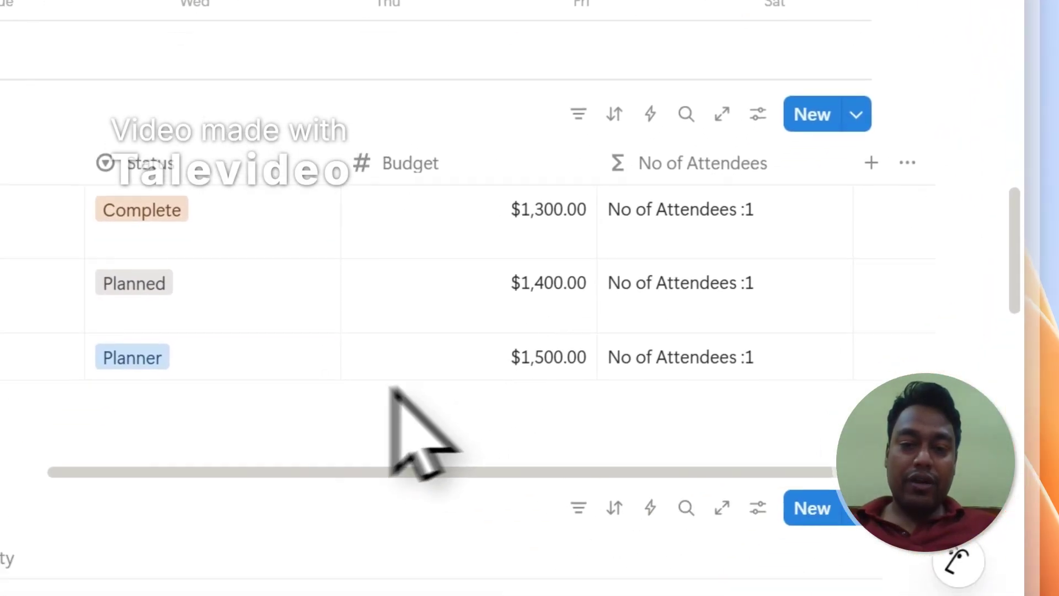
{"action": "left_click_drag", "start_coordinate": [593, 406], "coordinate": [349, 312]}
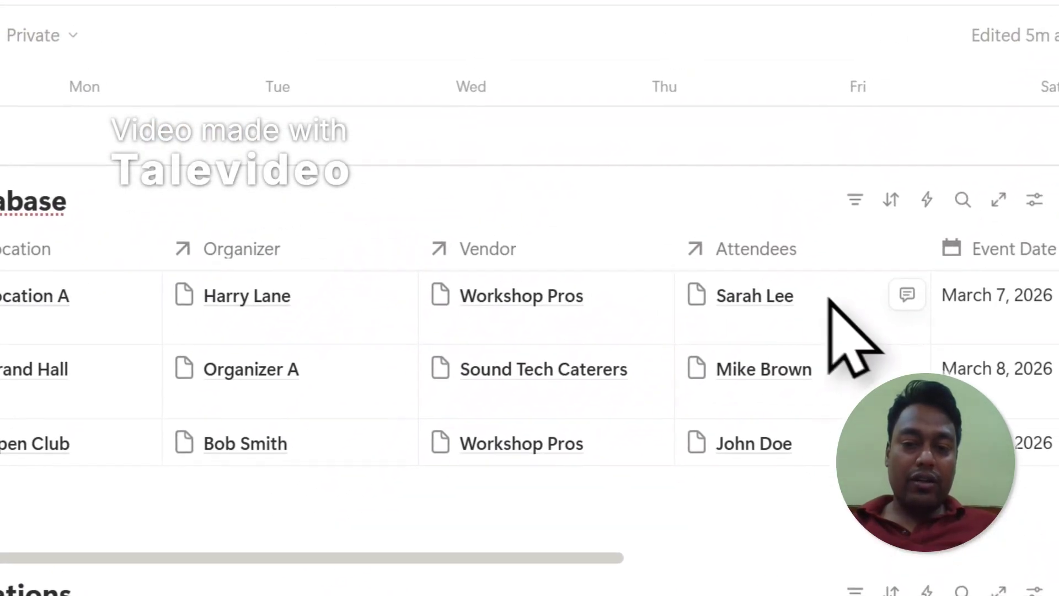
{"action": "left_click", "coordinate": [877, 256]}
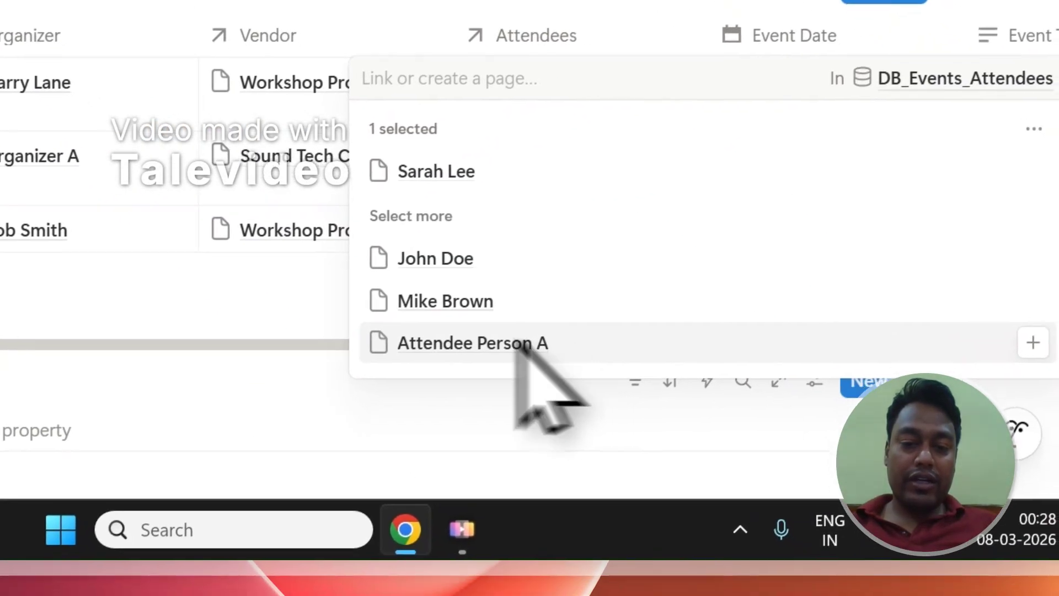
{"action": "left_click", "coordinate": [728, 563]}
{"action": "left_click", "coordinate": [161, 543]}
{"action": "left_click_drag", "start_coordinate": [349, 331], "coordinate": [1054, 400]}
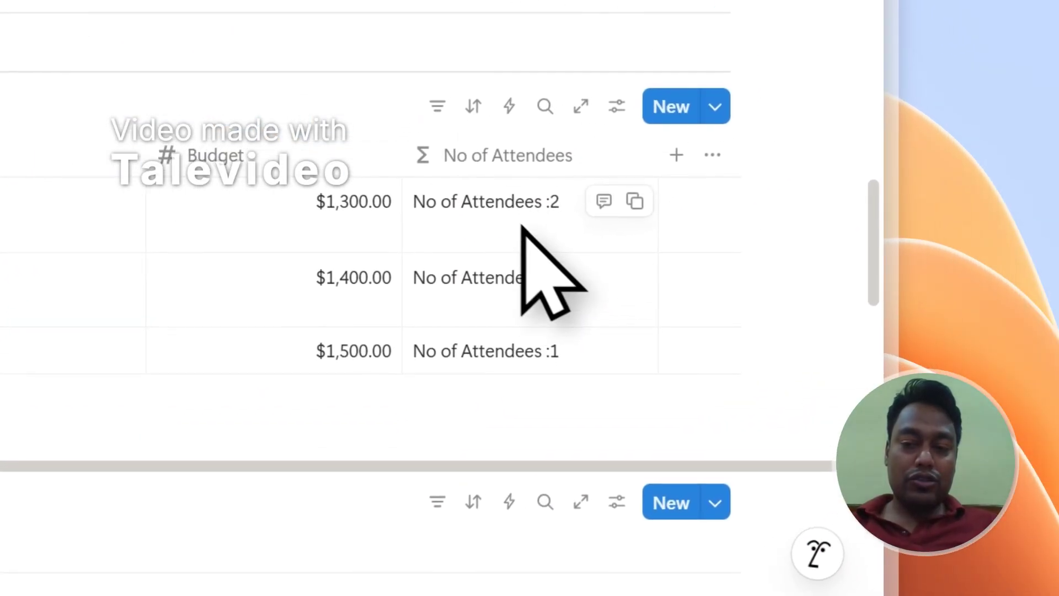
Show the No of Attendees property on the cards of the Event Summary board.
{"action": "left_click_drag", "start_coordinate": [925, 223], "coordinate": [928, 108]}
{"action": "left_click_drag", "start_coordinate": [881, 163], "coordinate": [874, 117]}
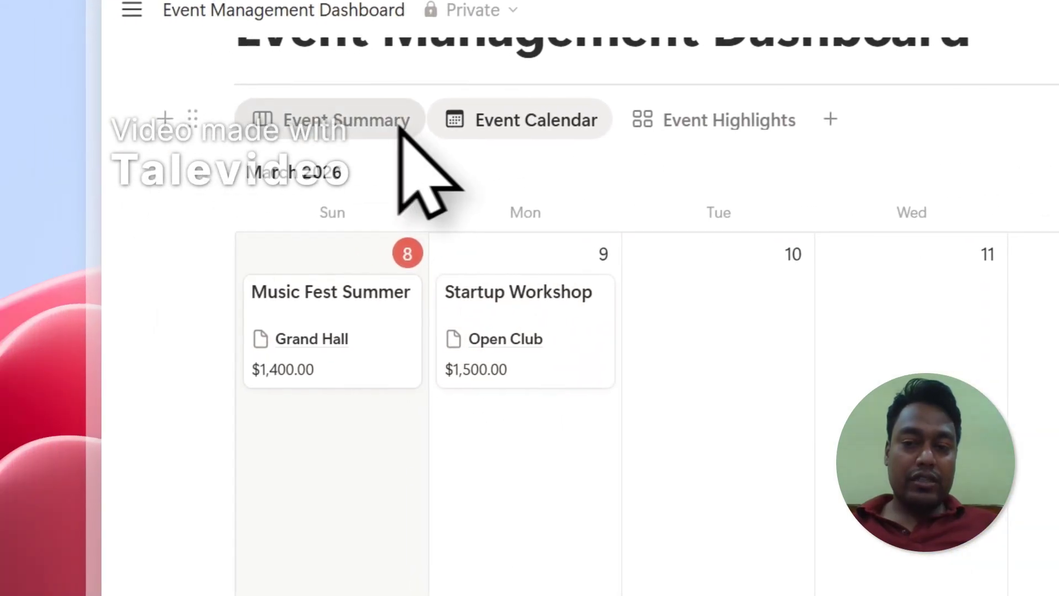
{"action": "left_click", "coordinate": [400, 127]}
{"action": "left_click", "coordinate": [638, 125]}
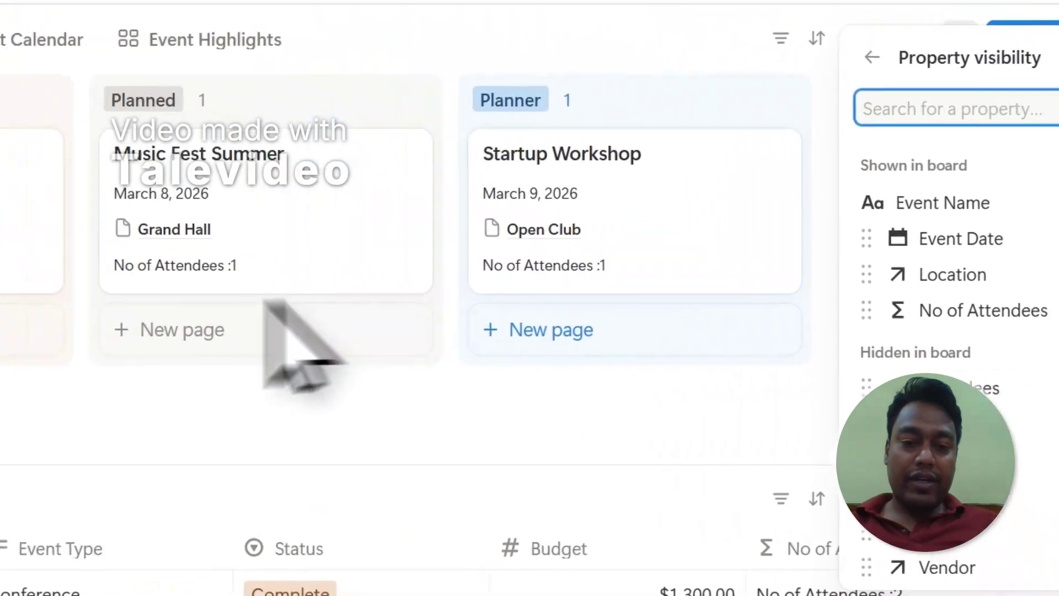
{"action": "left_click", "coordinate": [1025, 90]}
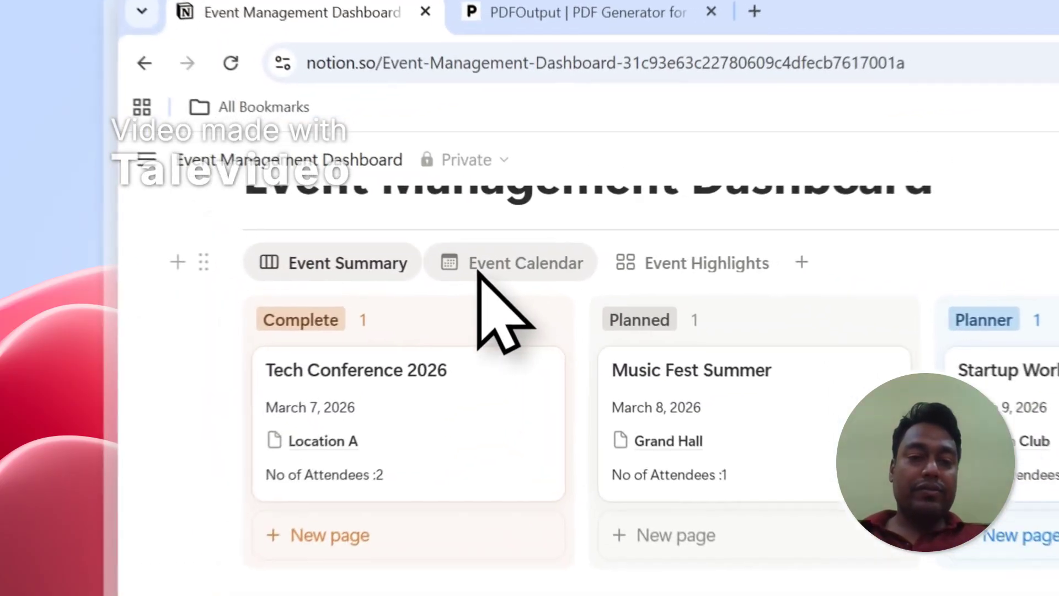
Review the Event Calendar, Event Highlights and Event Summary views and the relation columns of DB_Events_Database.
{"action": "left_click", "coordinate": [334, 213]}
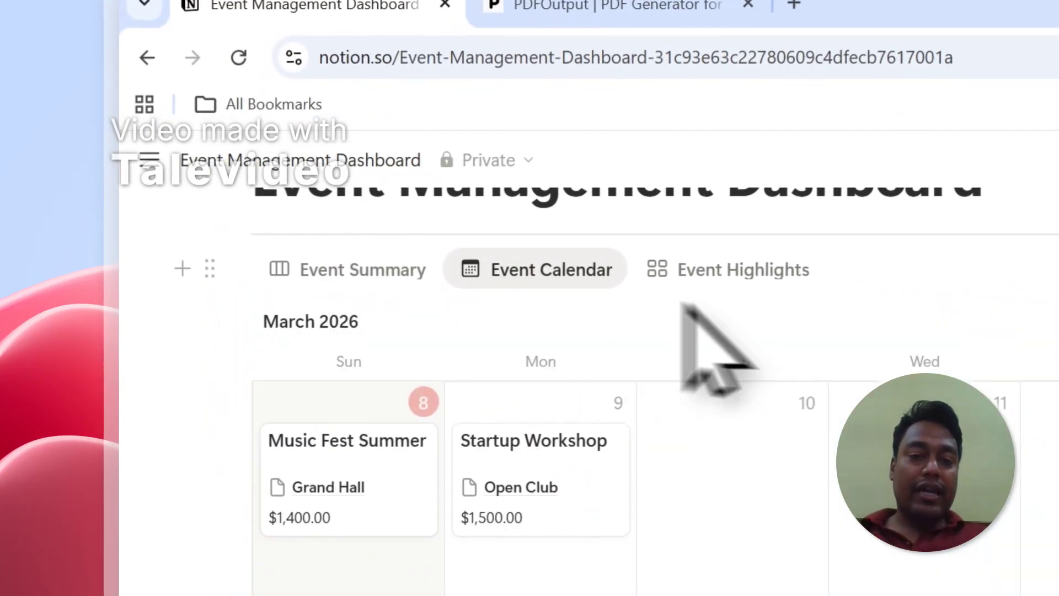
{"action": "left_click", "coordinate": [783, 284]}
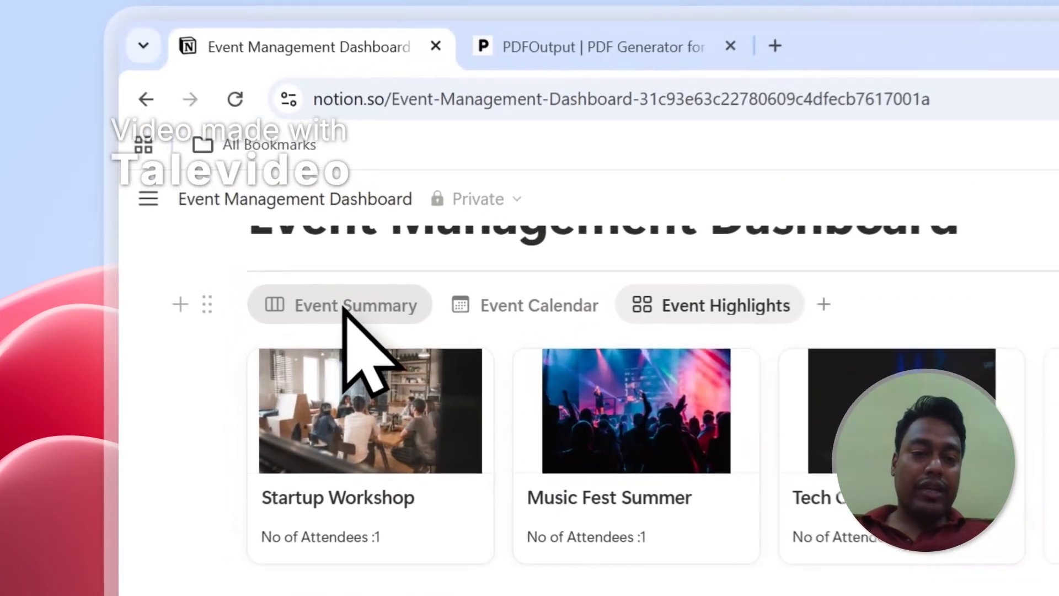
{"action": "left_click", "coordinate": [241, 214]}
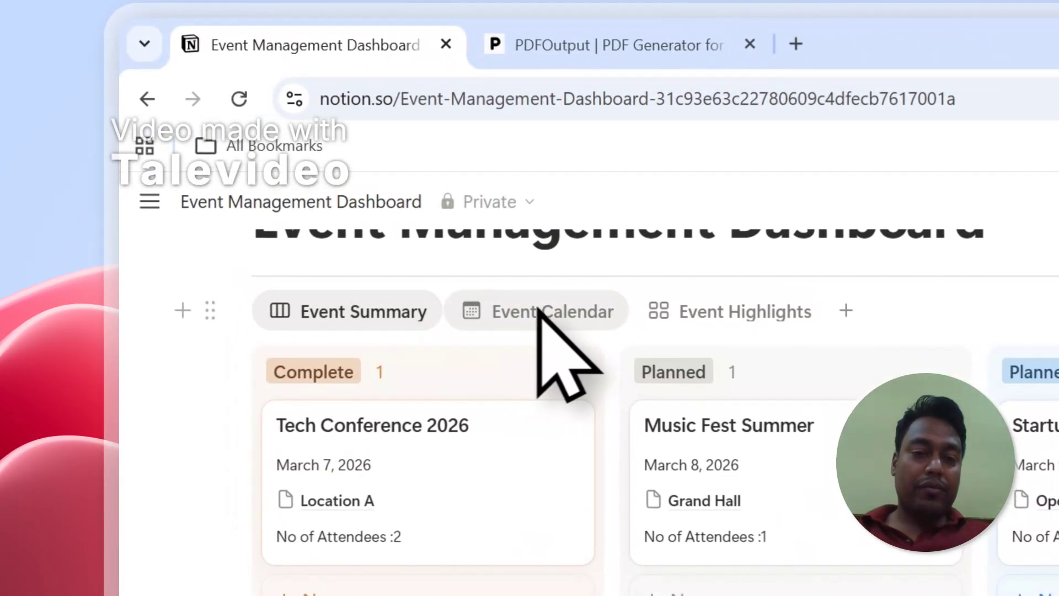
{"action": "left_click", "coordinate": [556, 310]}
{"action": "left_click", "coordinate": [699, 309]}
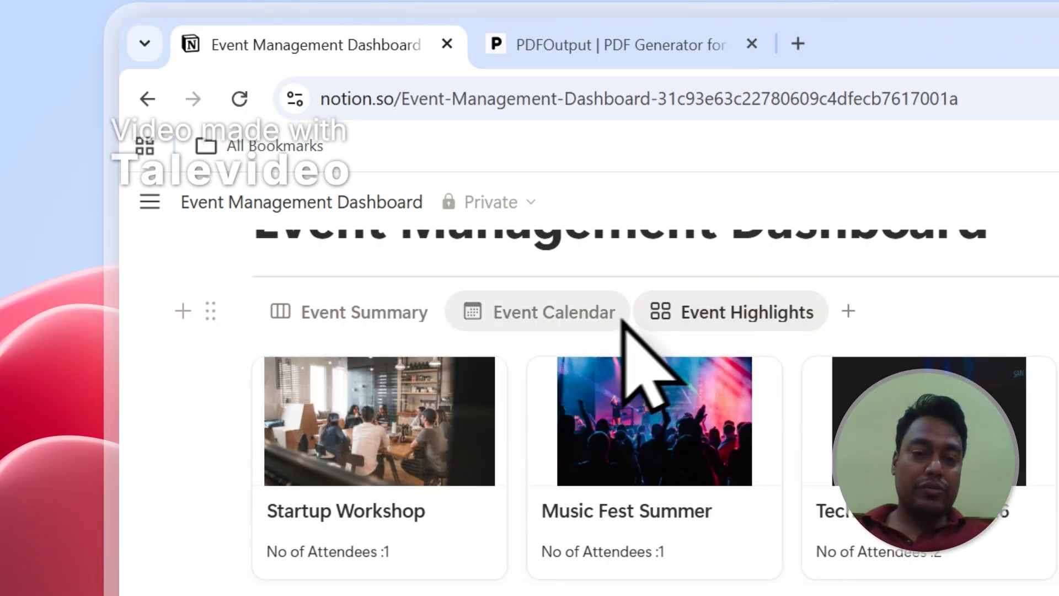
{"action": "left_click", "coordinate": [491, 324]}
{"action": "left_click", "coordinate": [388, 324]}
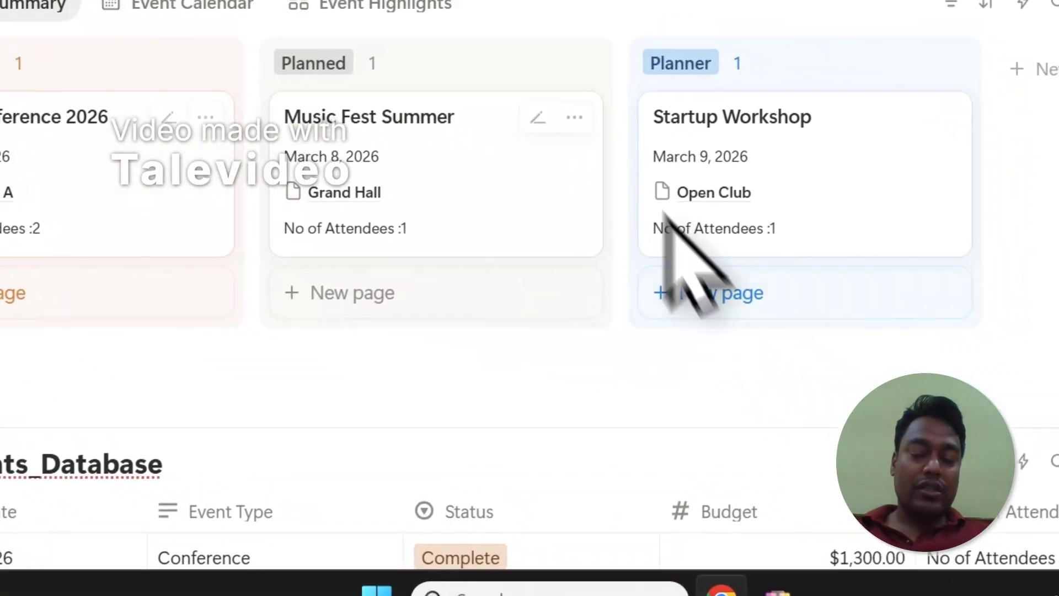
{"action": "left_click_drag", "start_coordinate": [914, 270], "coordinate": [888, 369]}
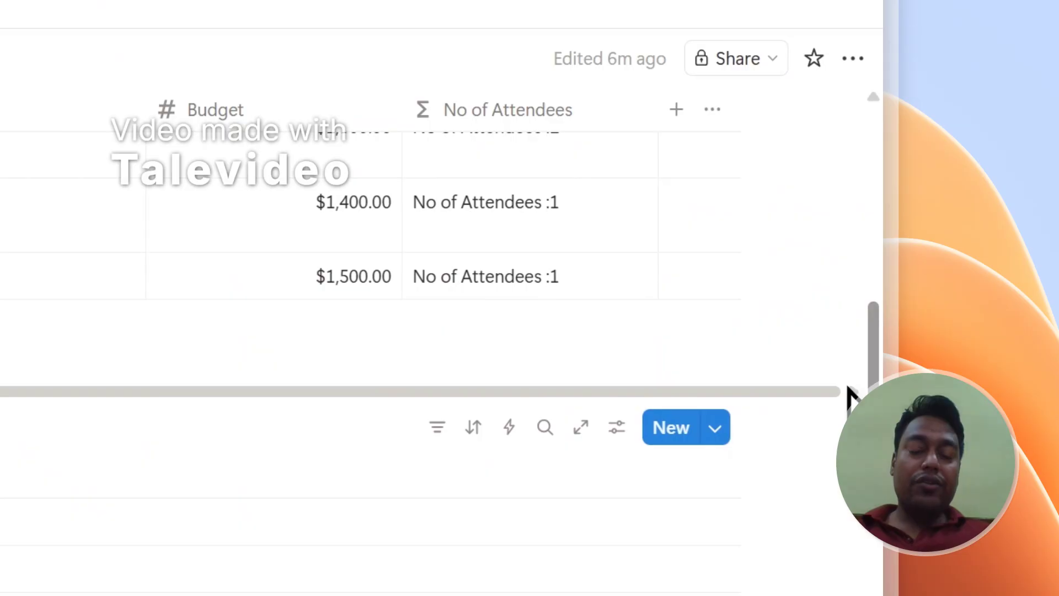
{"action": "left_click_drag", "start_coordinate": [518, 491], "coordinate": [0, 485]}
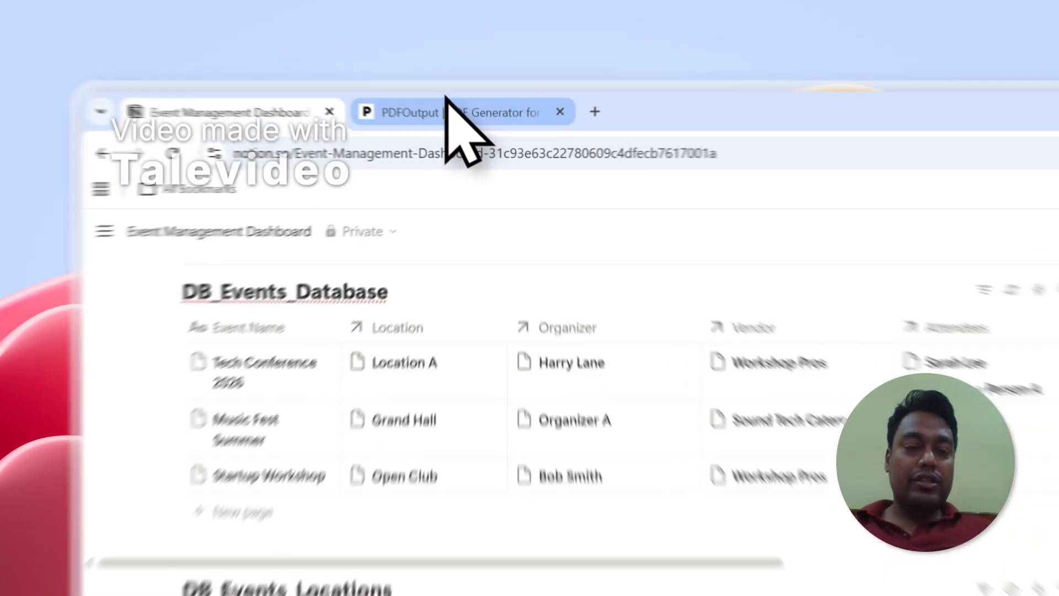
Switch to the PDFOutput automation dashboard and open its connection setup for Notion and Google Docs.
{"action": "left_click", "coordinate": [365, 80]}
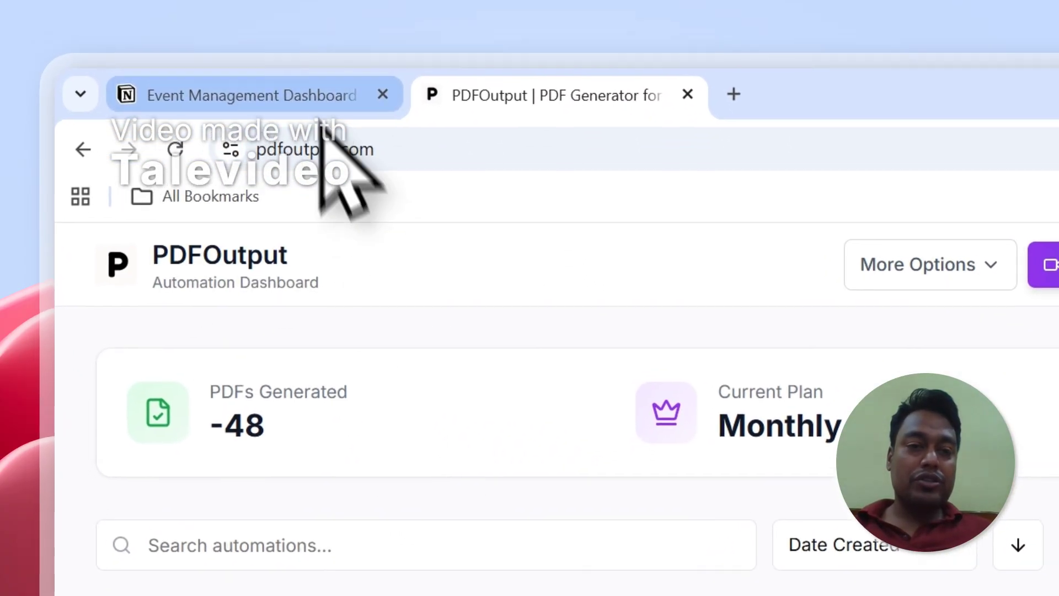
{"action": "left_click", "coordinate": [237, 84]}
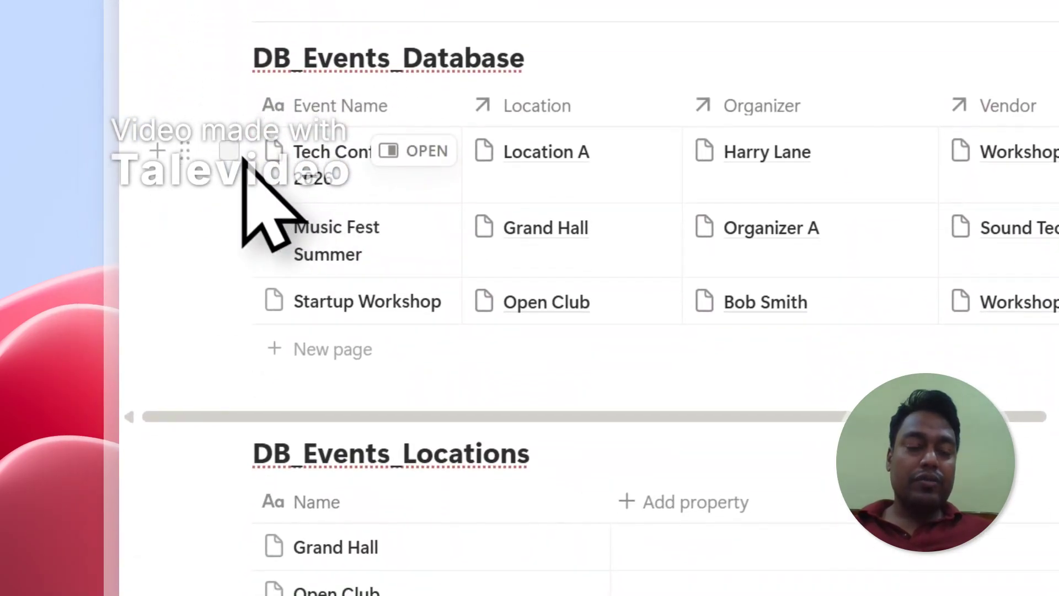
{"action": "left_click", "coordinate": [529, 27]}
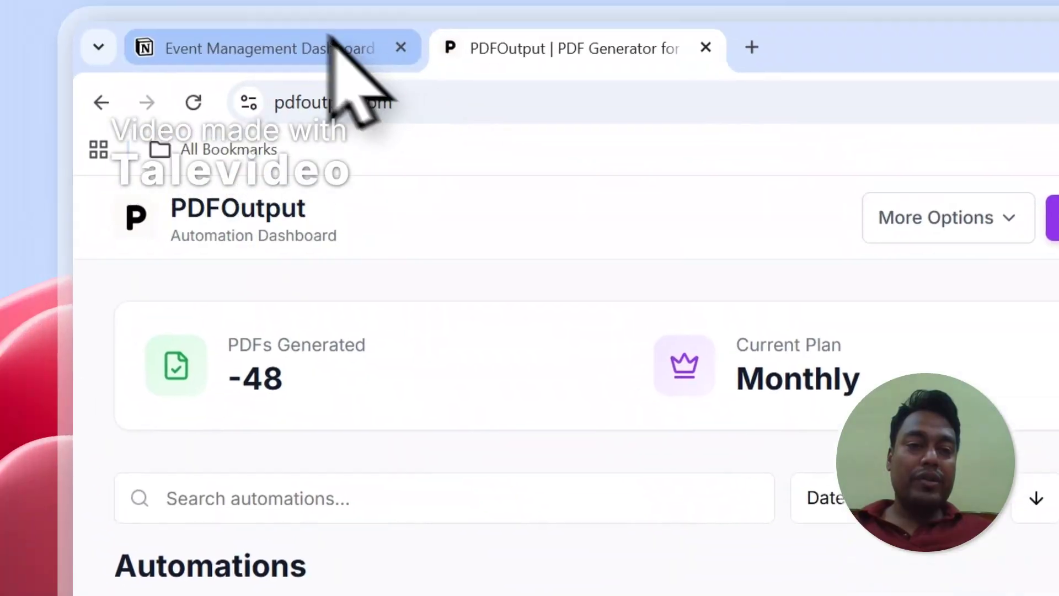
{"action": "left_click", "coordinate": [243, 39]}
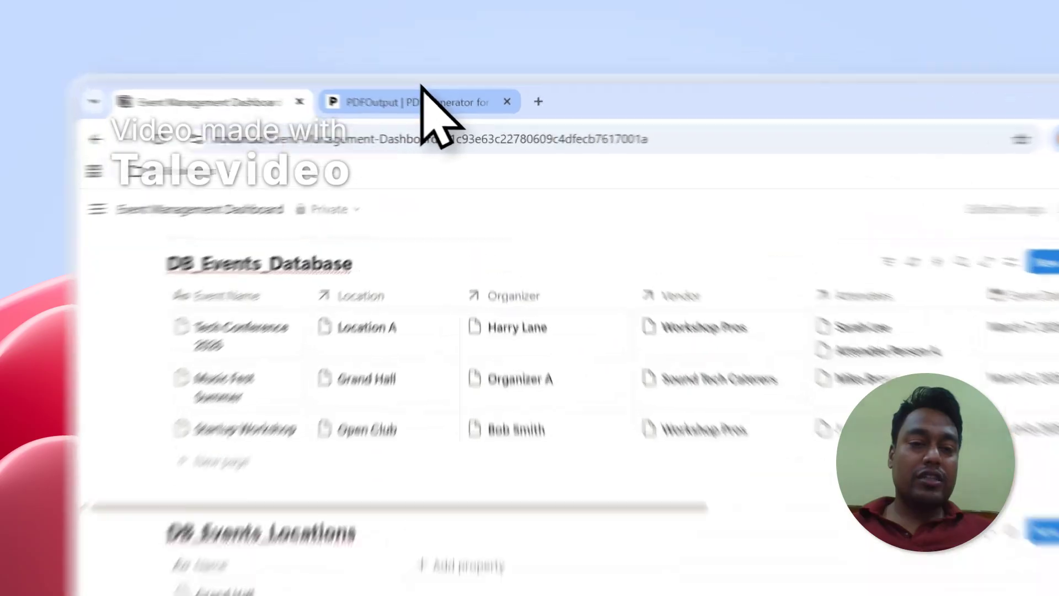
{"action": "left_click", "coordinate": [376, 77]}
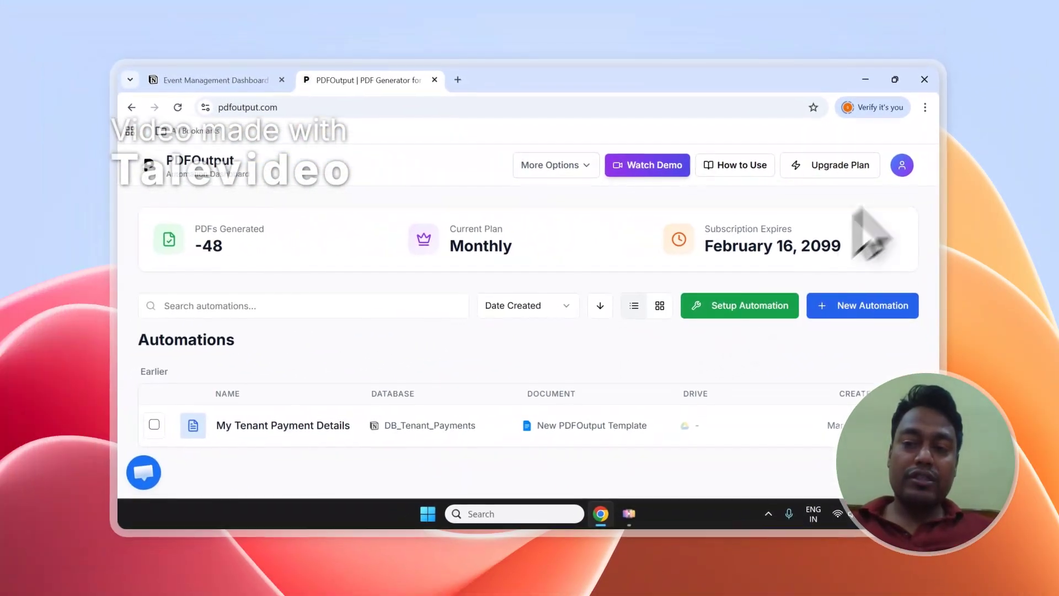
{"action": "left_click", "coordinate": [728, 307]}
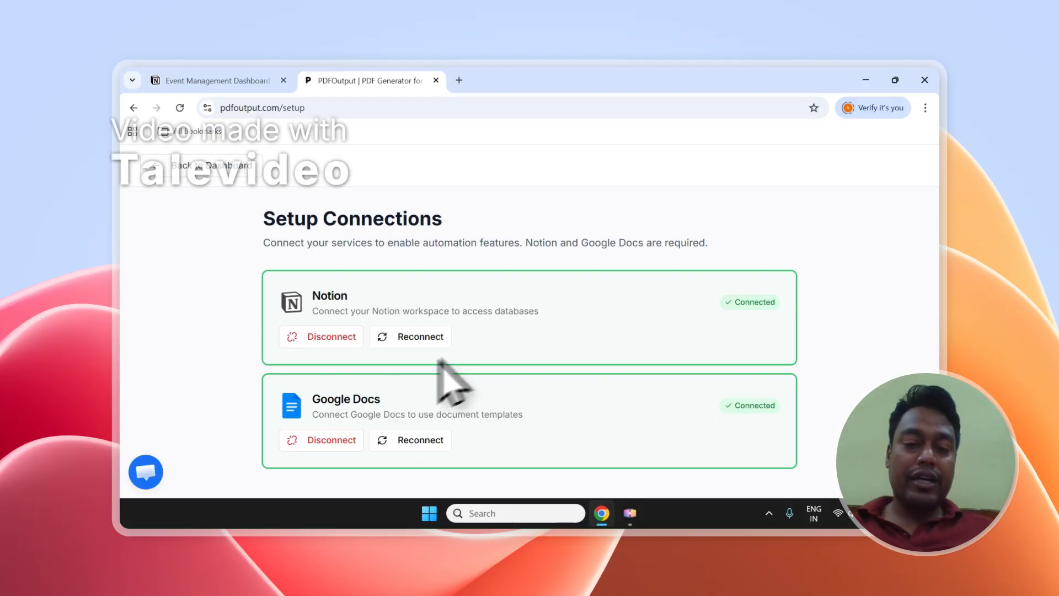
Start reconnecting the Notion workspace in PDFOutput's connection setup.
{"action": "left_click", "coordinate": [182, 81]}
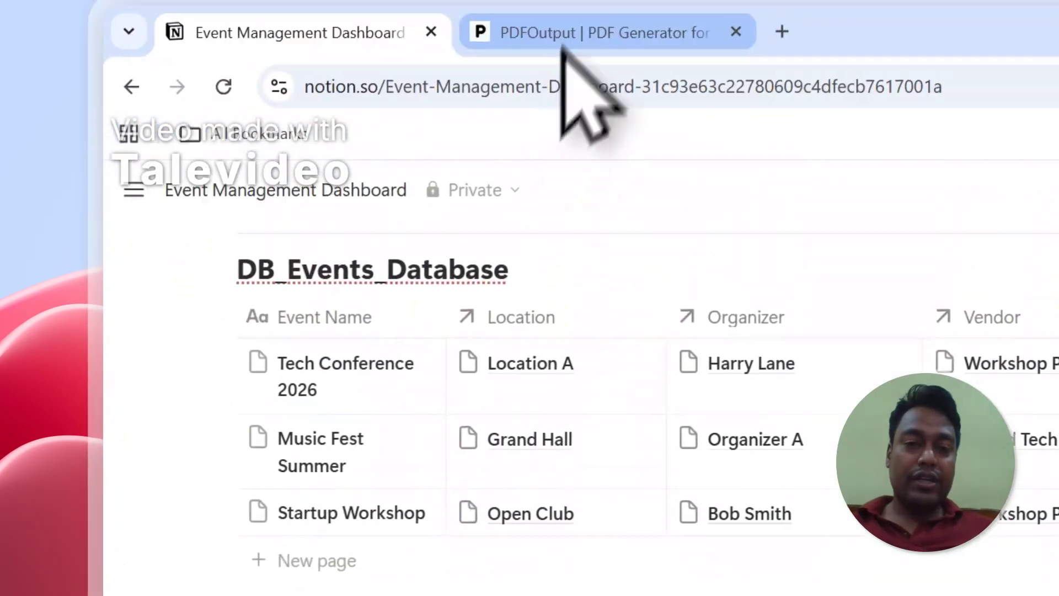
{"action": "left_click", "coordinate": [562, 46]}
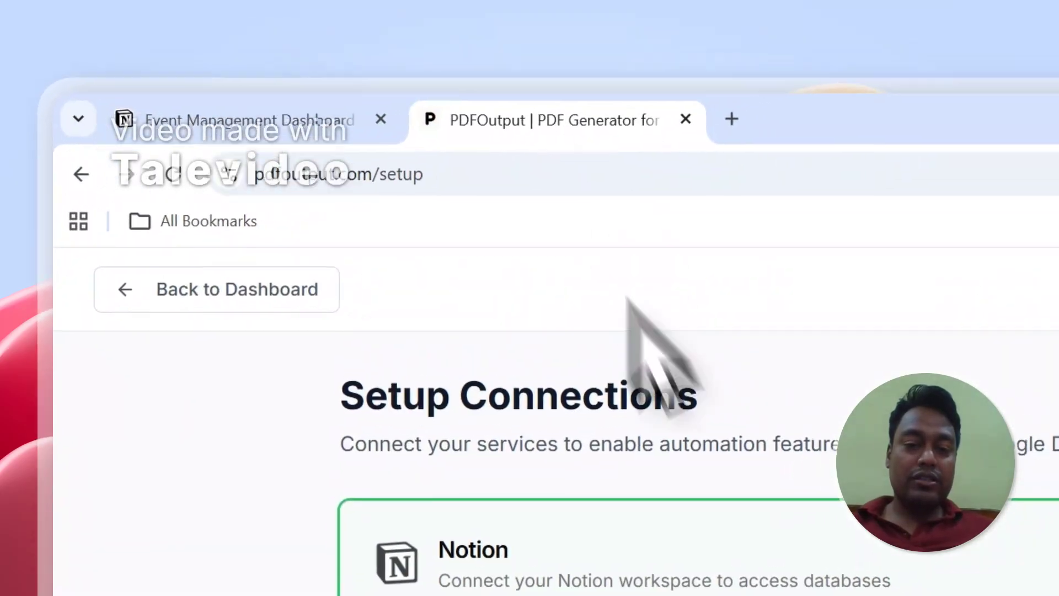
{"action": "left_click", "coordinate": [492, 400]}
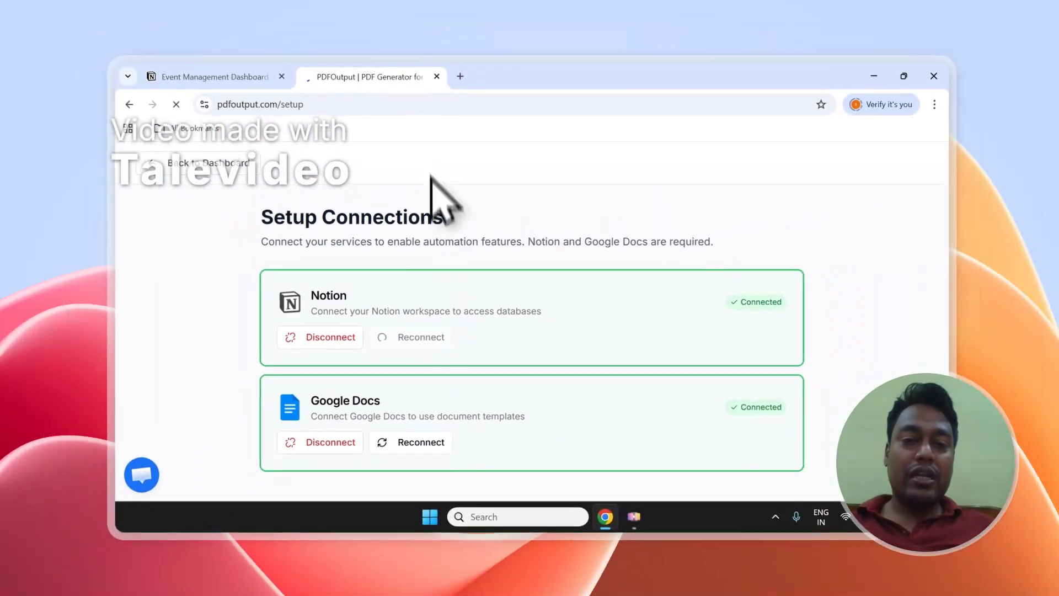
Examine the Event Management Dashboard page in Notion, from its title and board down through the event databases.
{"action": "left_click", "coordinate": [244, 81]}
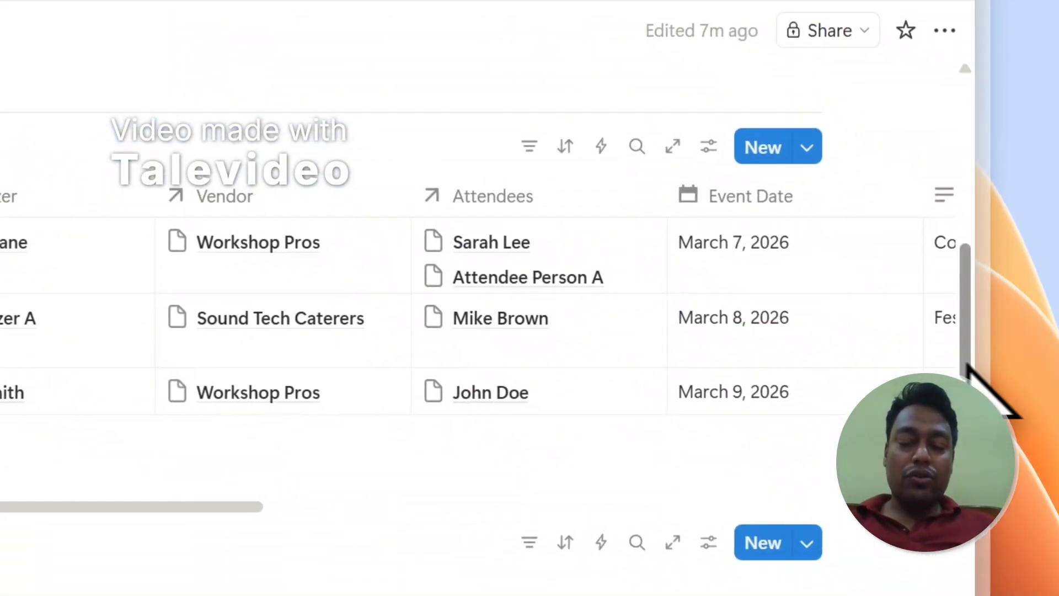
{"action": "left_click_drag", "start_coordinate": [966, 364], "coordinate": [964, 185]}
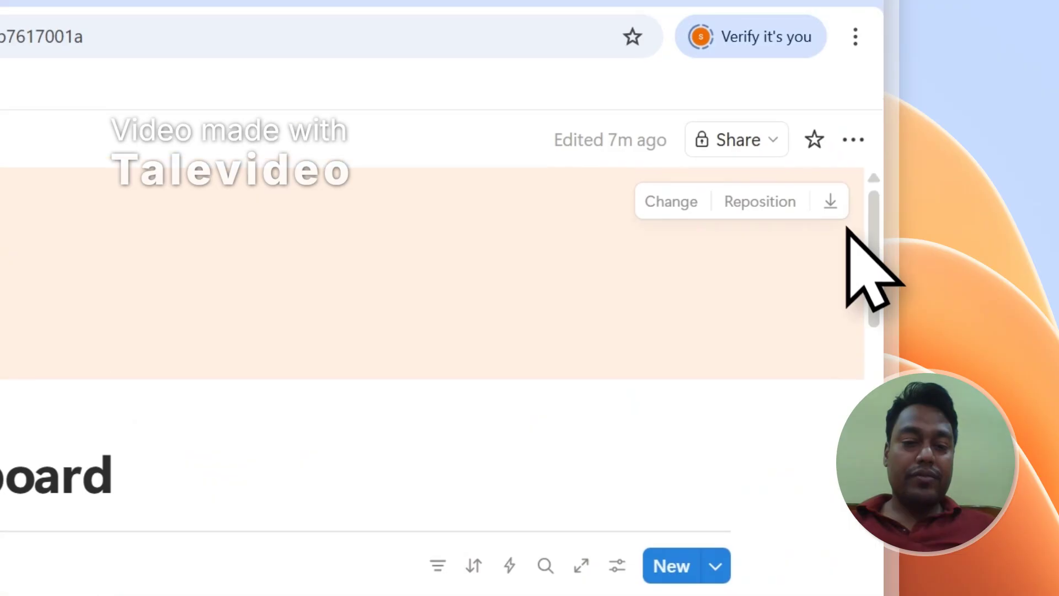
{"action": "left_click", "coordinate": [228, 352]}
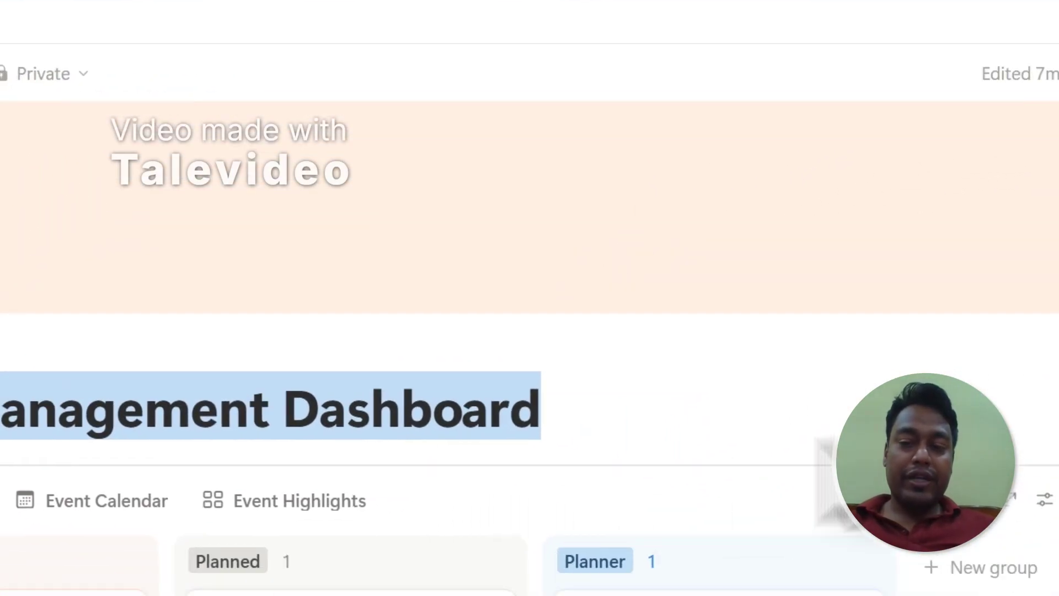
{"action": "scroll", "coordinate": [928, 113], "scroll_direction": "down", "scroll_amount": 5}
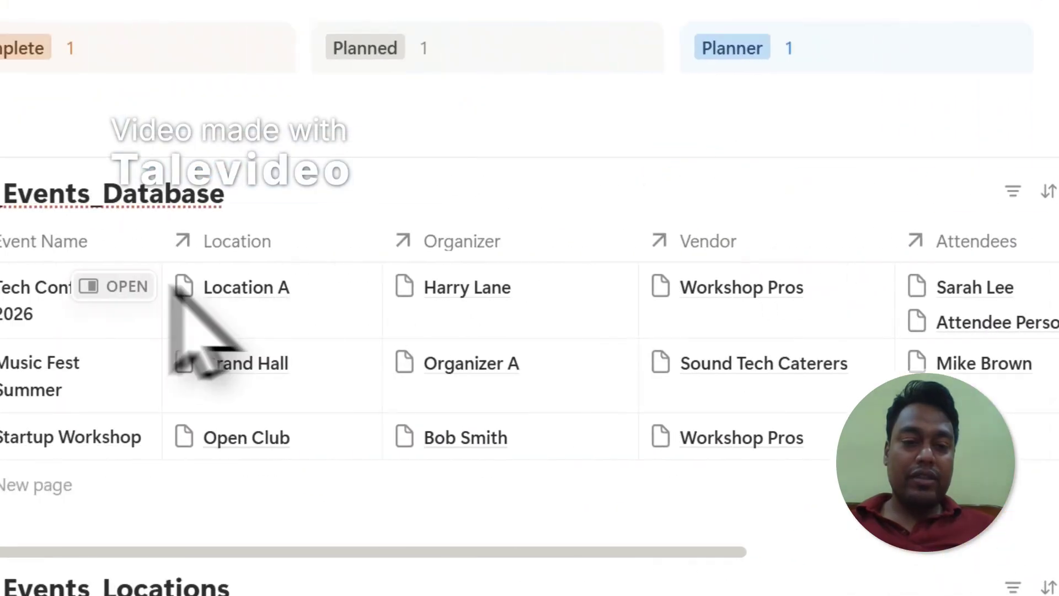
{"action": "left_click_drag", "start_coordinate": [895, 238], "coordinate": [904, 276]}
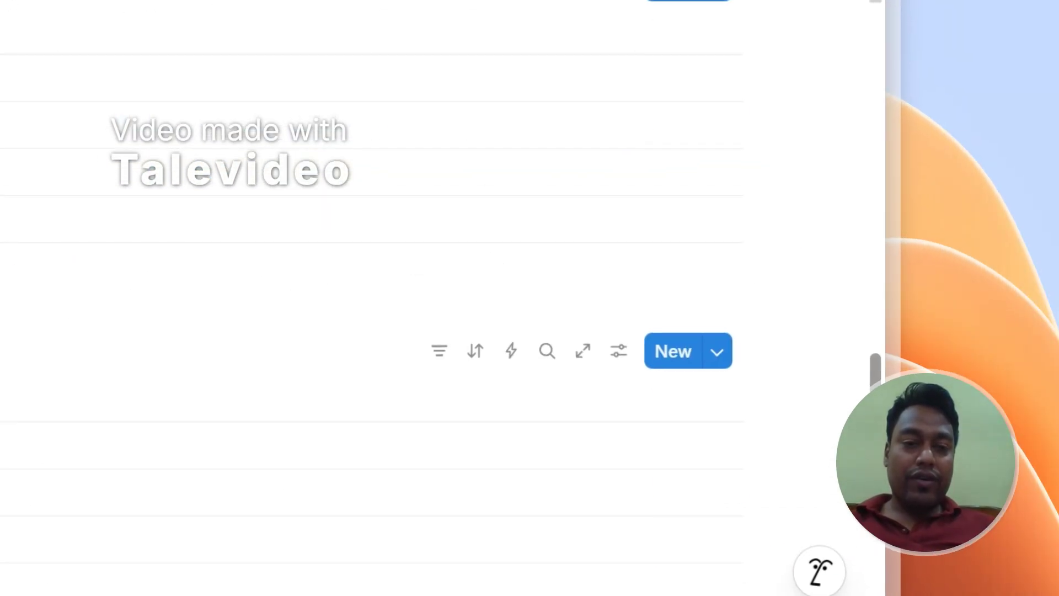
{"action": "left_click_drag", "start_coordinate": [858, 524], "coordinate": [849, 105]}
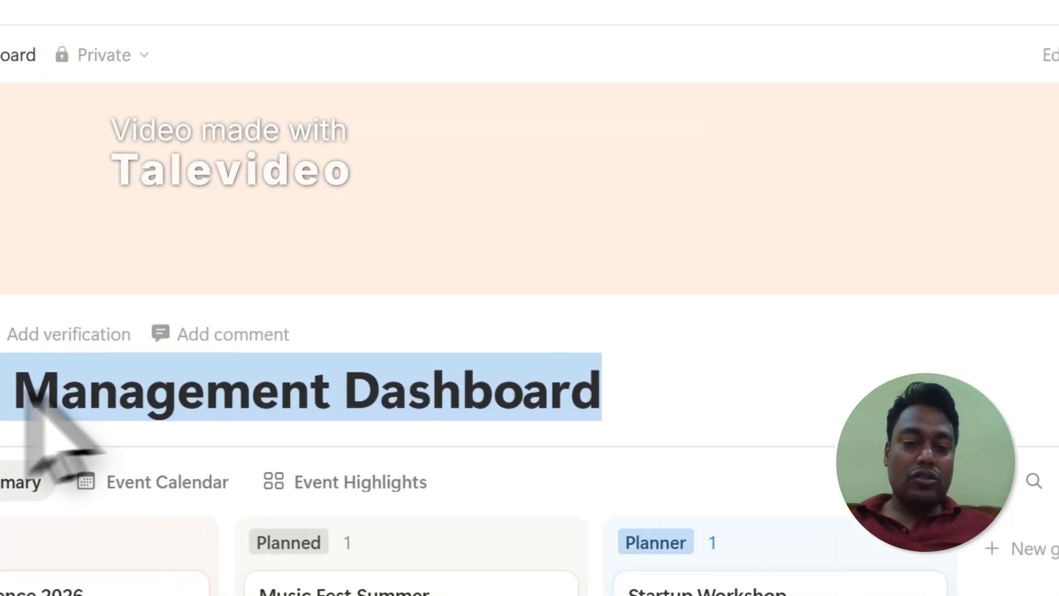
{"action": "left_click", "coordinate": [0, 402]}
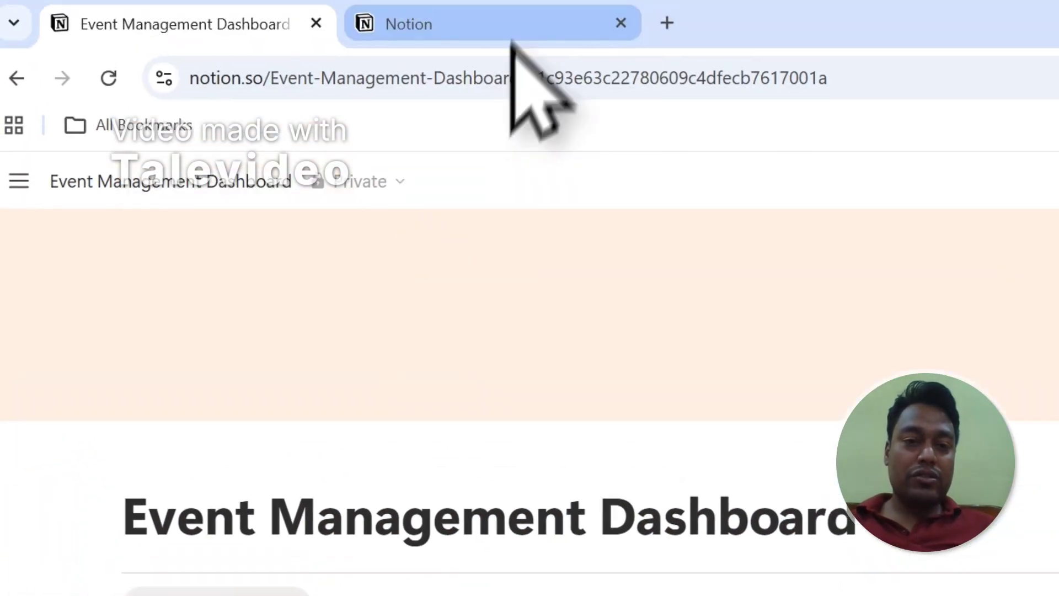
Switch the PDFOutput authorization to the PDFOutput's Space workspace and check that the Event Management Dashboard belongs to it.
{"action": "left_click", "coordinate": [516, 33]}
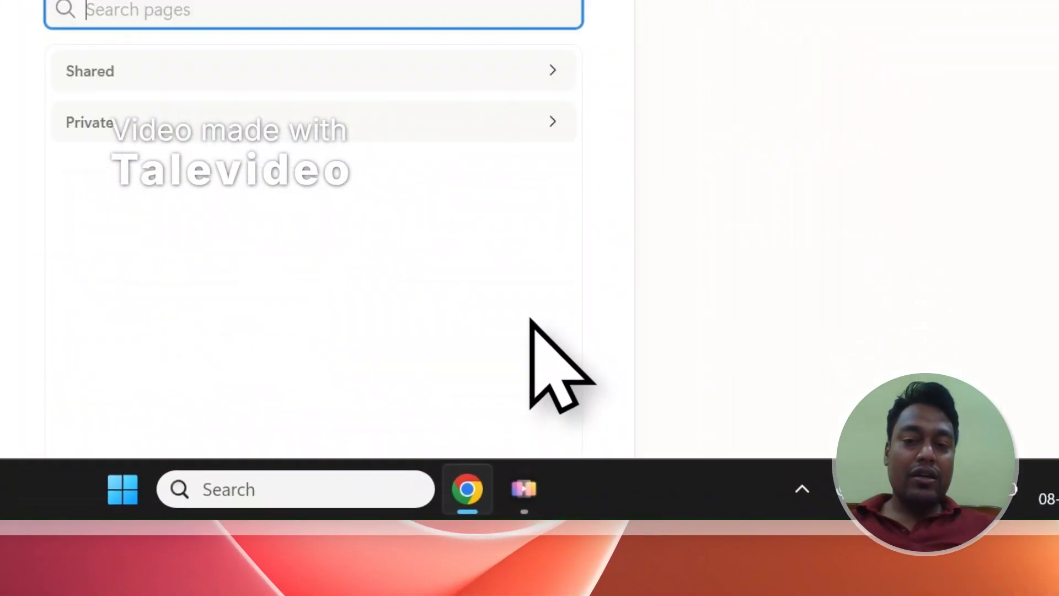
{"action": "left_click", "coordinate": [548, 227]}
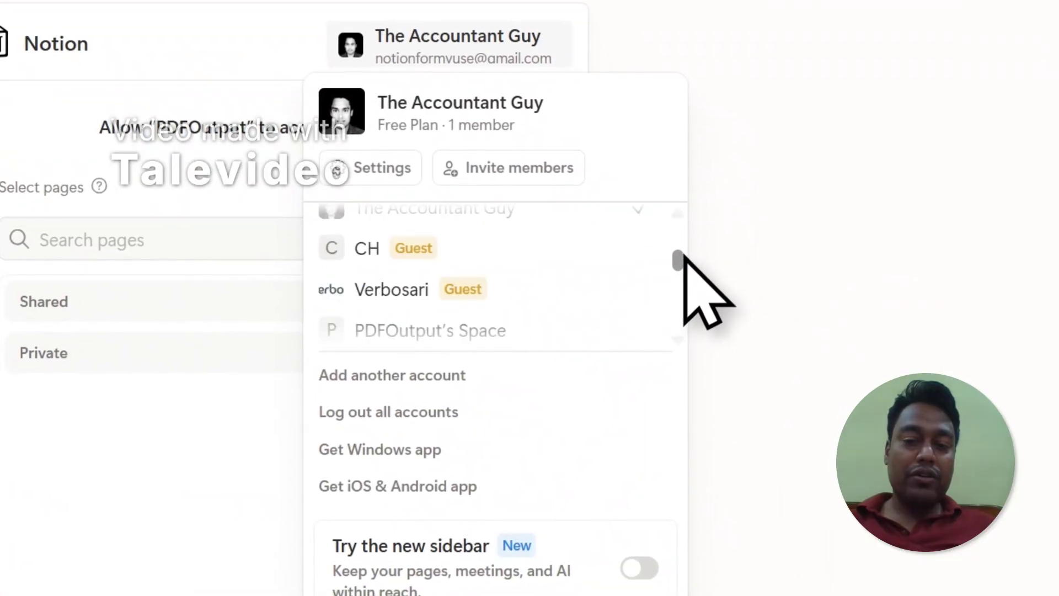
{"action": "left_click", "coordinate": [500, 342]}
{"action": "left_click", "coordinate": [123, 130]}
{"action": "left_click", "coordinate": [236, 124]}
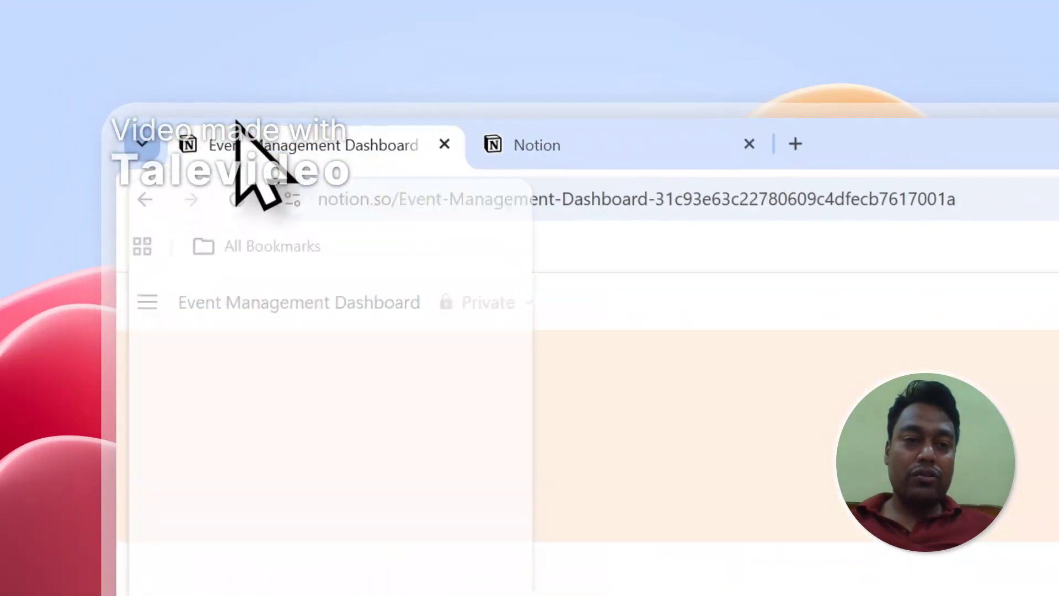
{"action": "mouse_move", "coordinate": [157, 291]}
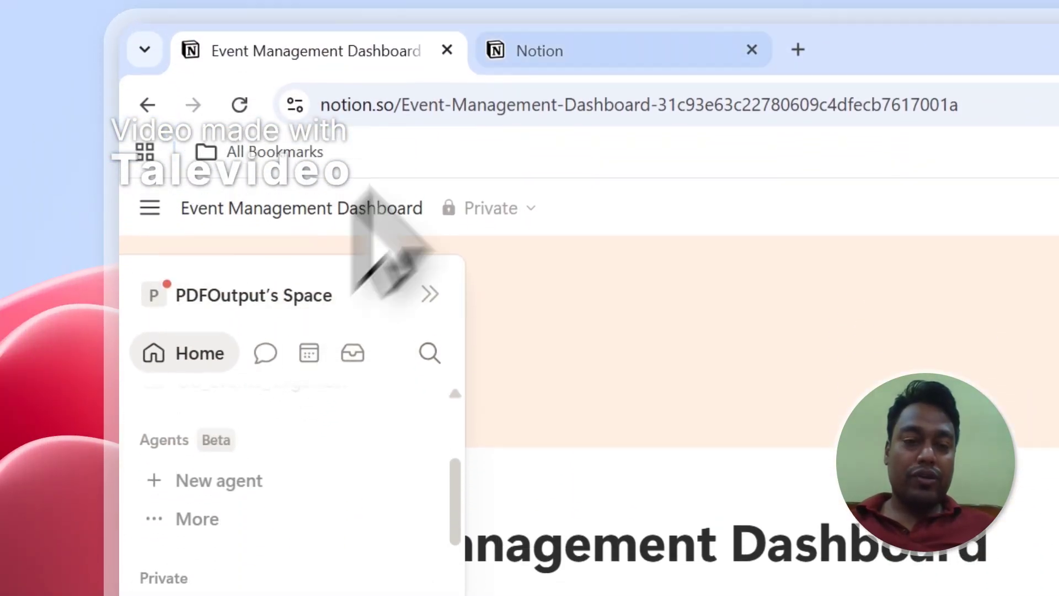
{"action": "left_click", "coordinate": [634, 145]}
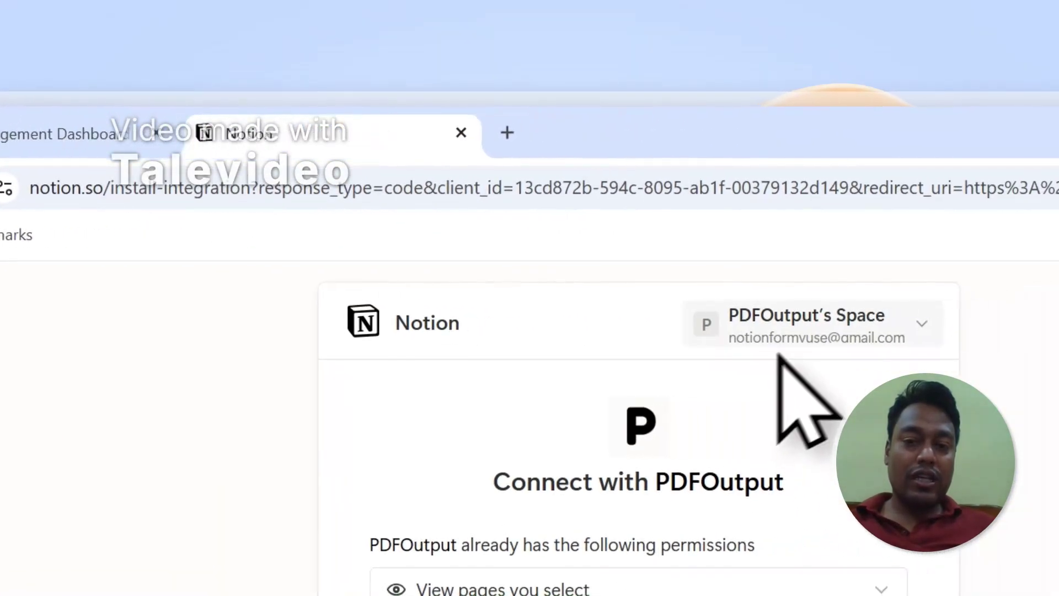
Proceed to page selection and add the Event Management Dashboard, searching by the title copied from its Notion page.
{"action": "left_click", "coordinate": [549, 428]}
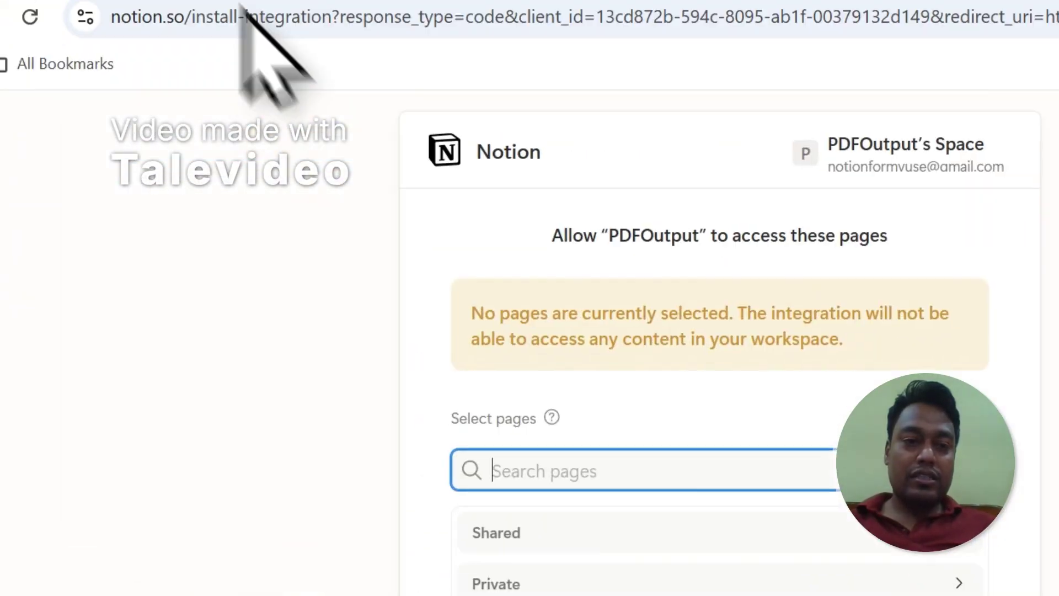
{"action": "left_click", "coordinate": [309, 128]}
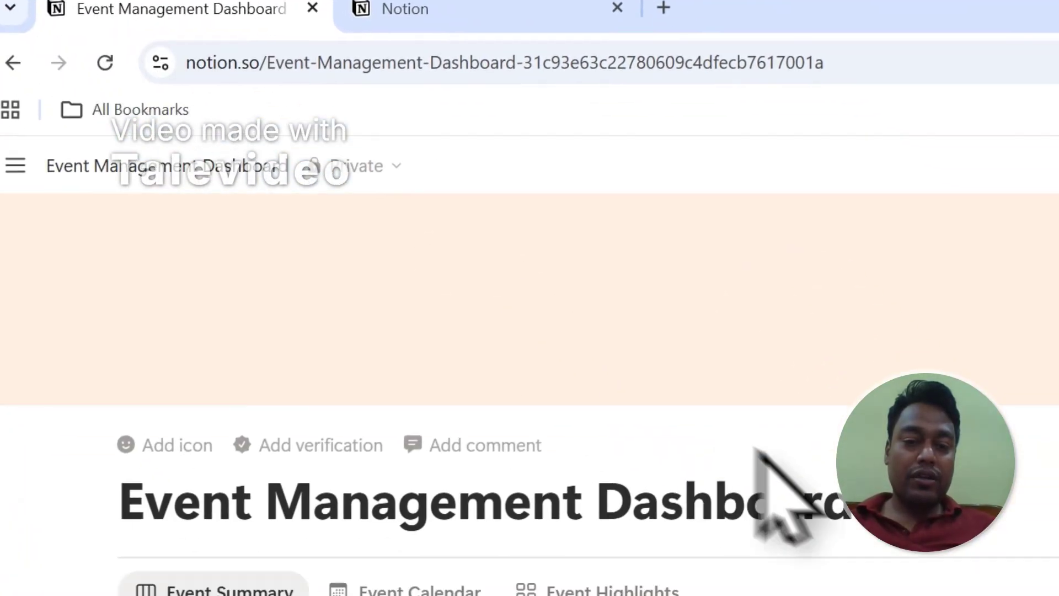
{"action": "left_click_drag", "start_coordinate": [844, 503], "coordinate": [139, 506]}
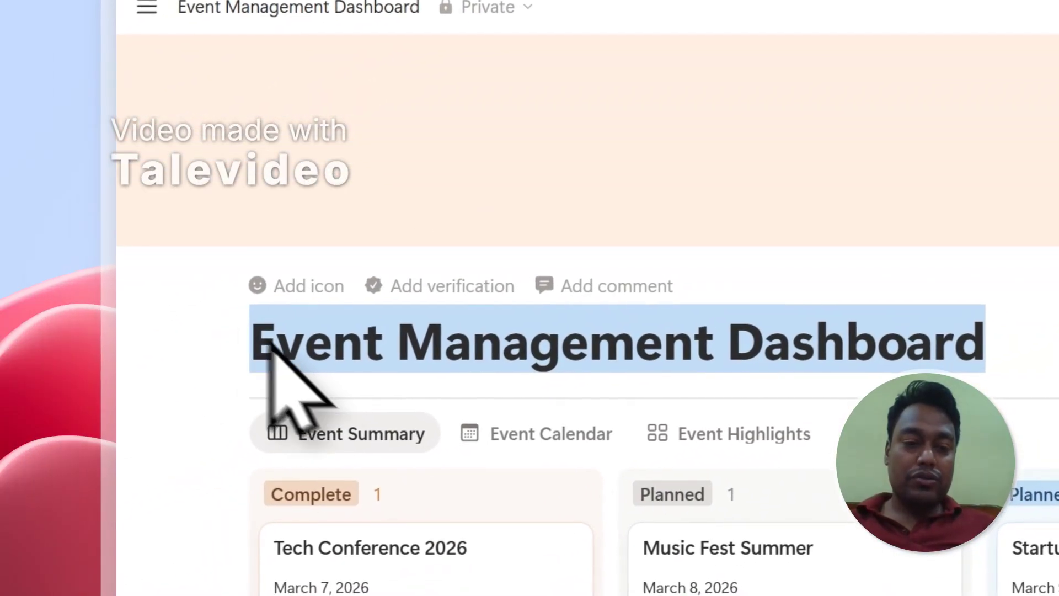
{"action": "right_click", "coordinate": [327, 379]}
{"action": "left_click", "coordinate": [379, 206]}
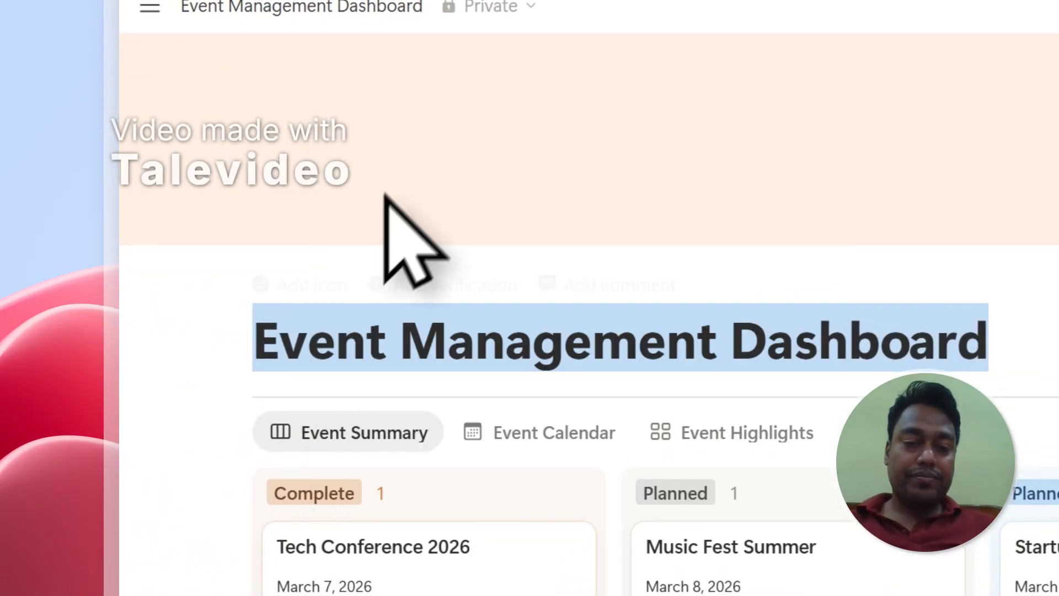
{"action": "left_click", "coordinate": [582, 95]}
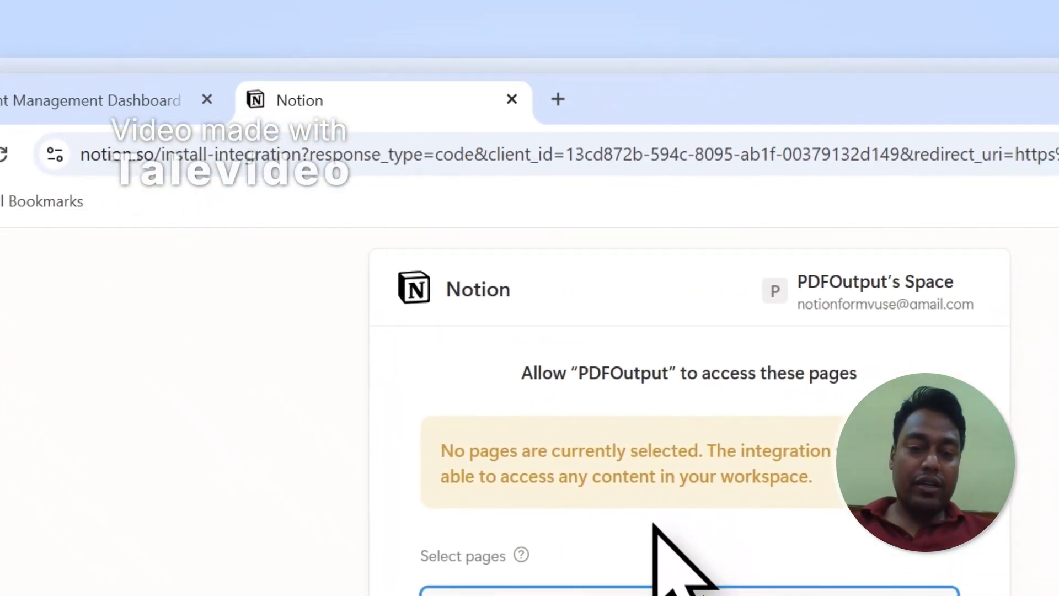
{"action": "key", "text": "ctrl+v"}
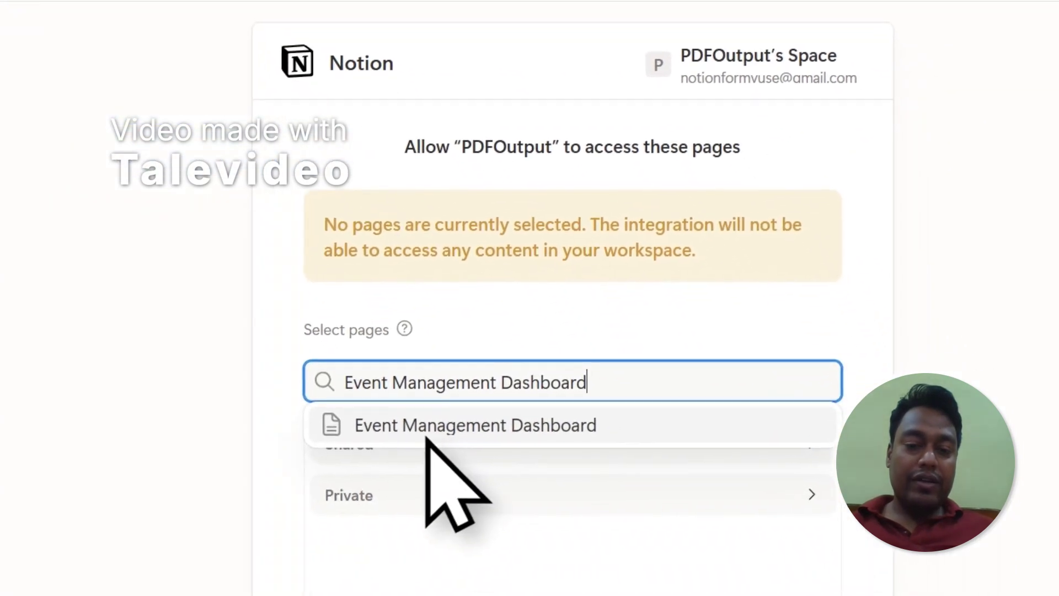
{"action": "left_click", "coordinate": [424, 434]}
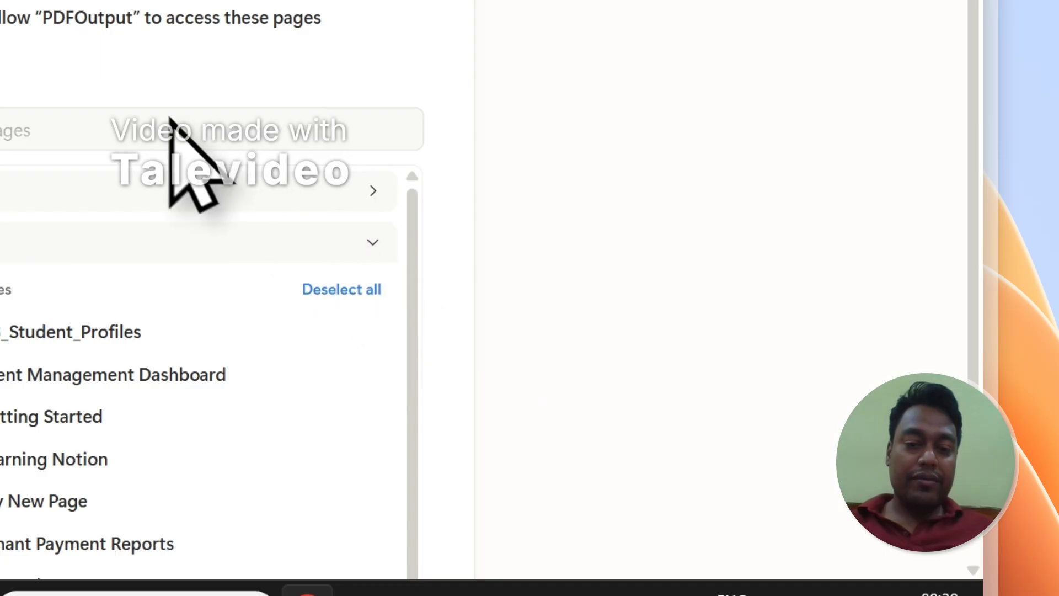
Search the selectable pages for "DB_Even" to check the event databases, and allow PDFOutput access.
{"action": "left_click", "coordinate": [58, 130]}
{"action": "type", "text": "DB_"}
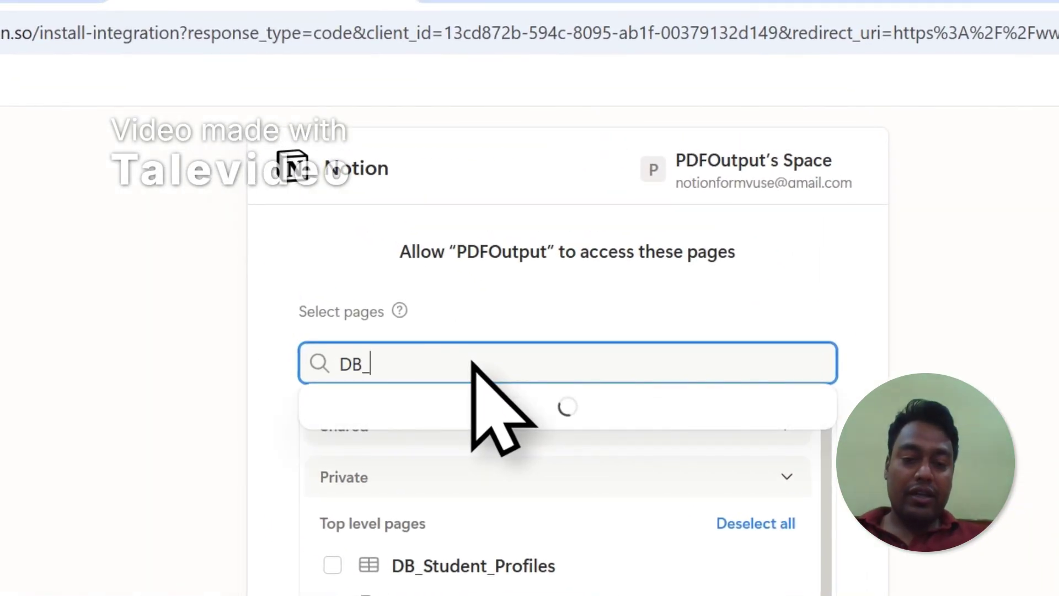
{"action": "type", "text": "Even"}
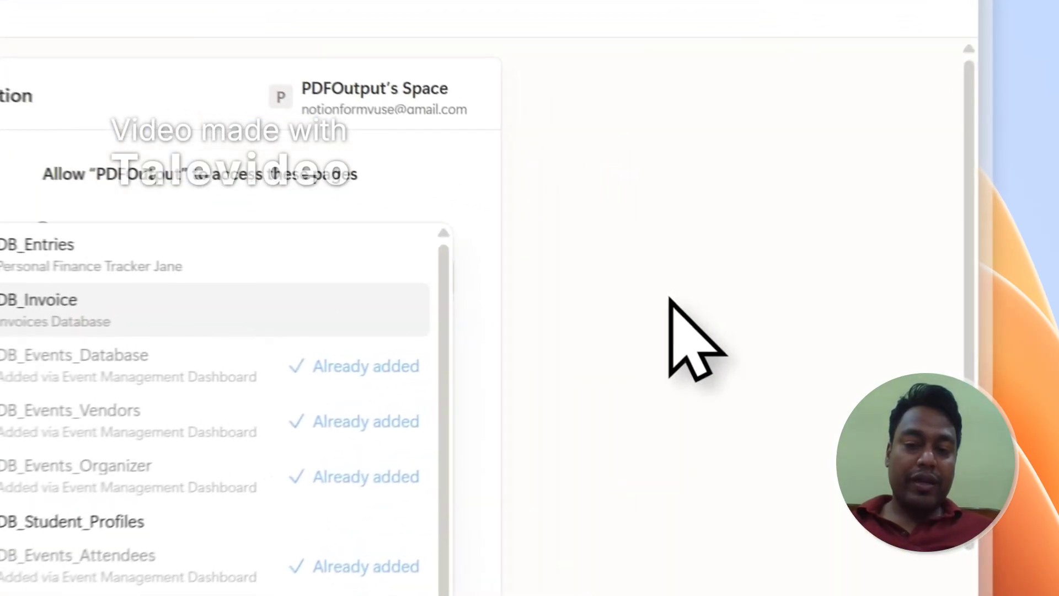
{"action": "left_click", "coordinate": [758, 330]}
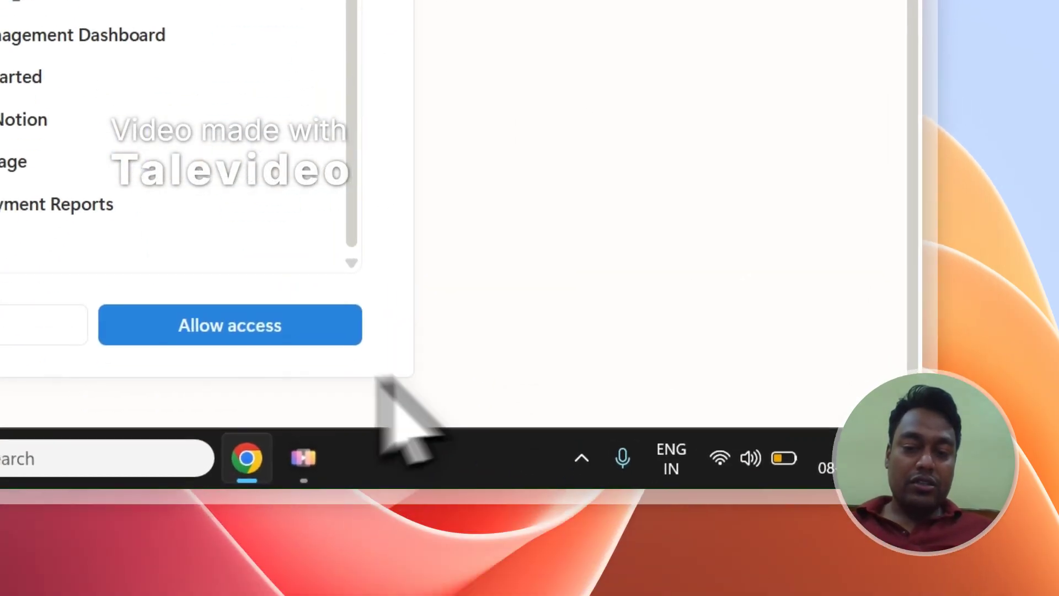
{"action": "left_click", "coordinate": [249, 580]}
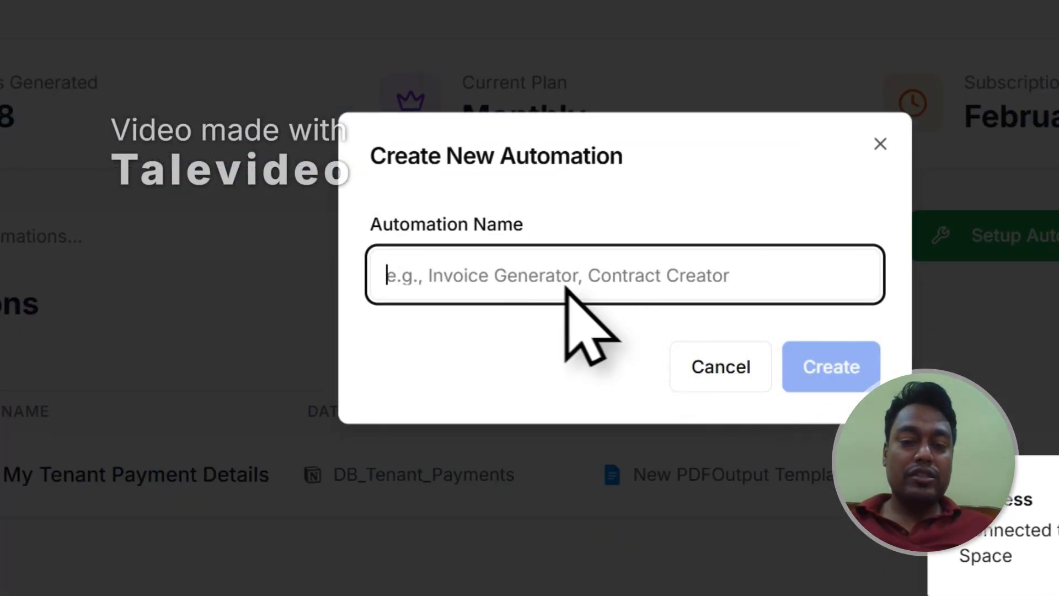
Create an automation named Events Management Automation and check its Notion database selection.
{"action": "left_click", "coordinate": [567, 288]}
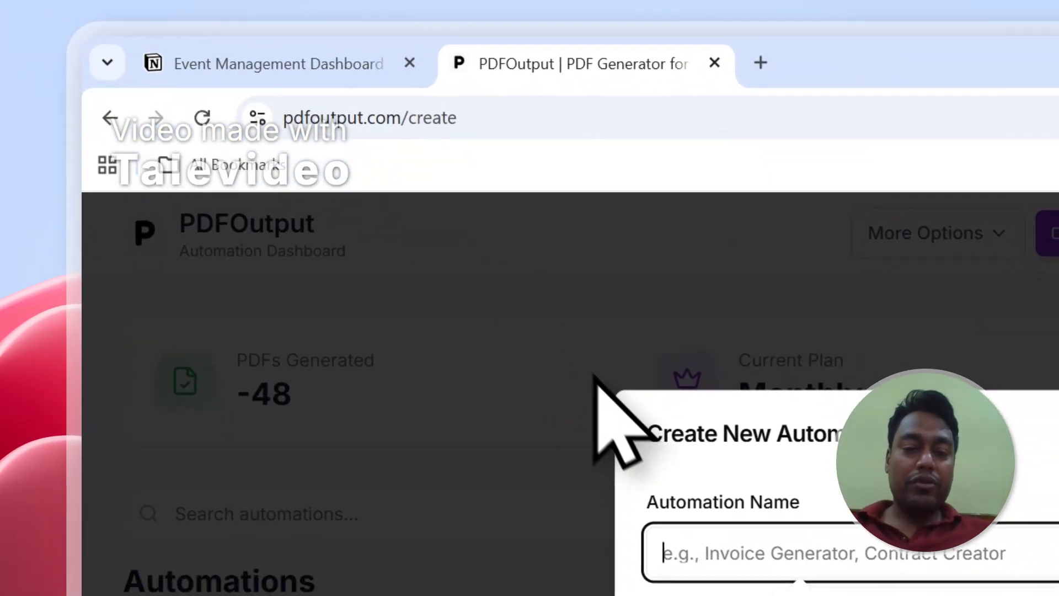
{"action": "type", "text": "Events Management Automation"}
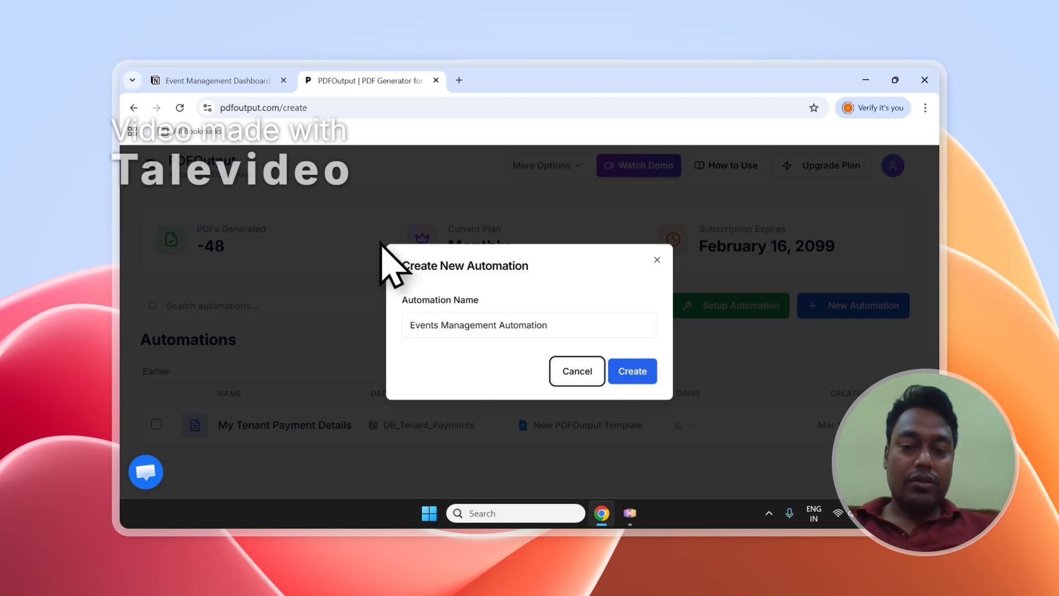
{"action": "left_click", "coordinate": [644, 371]}
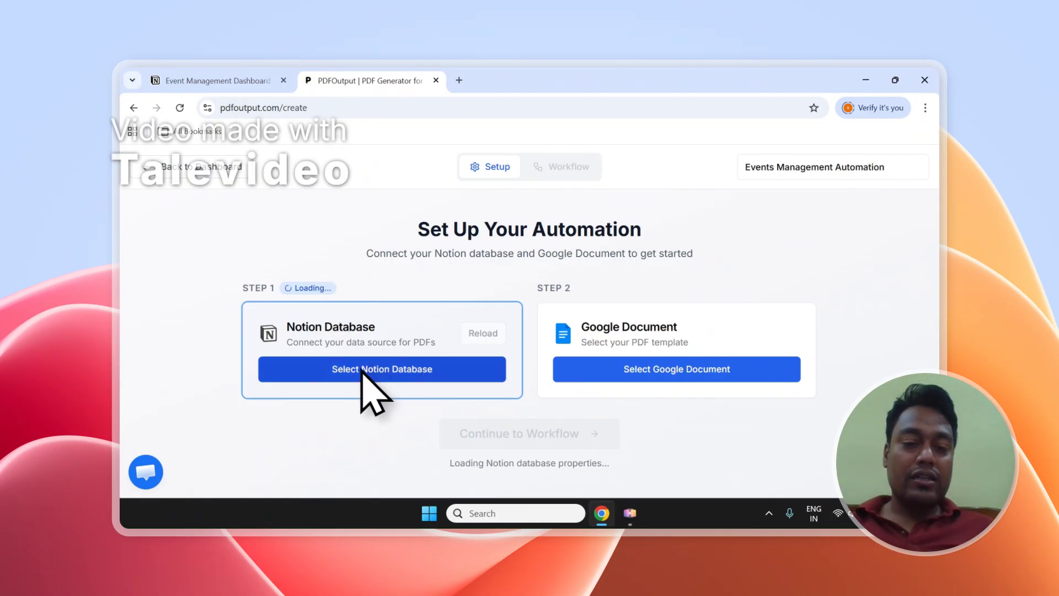
{"action": "left_click", "coordinate": [363, 371]}
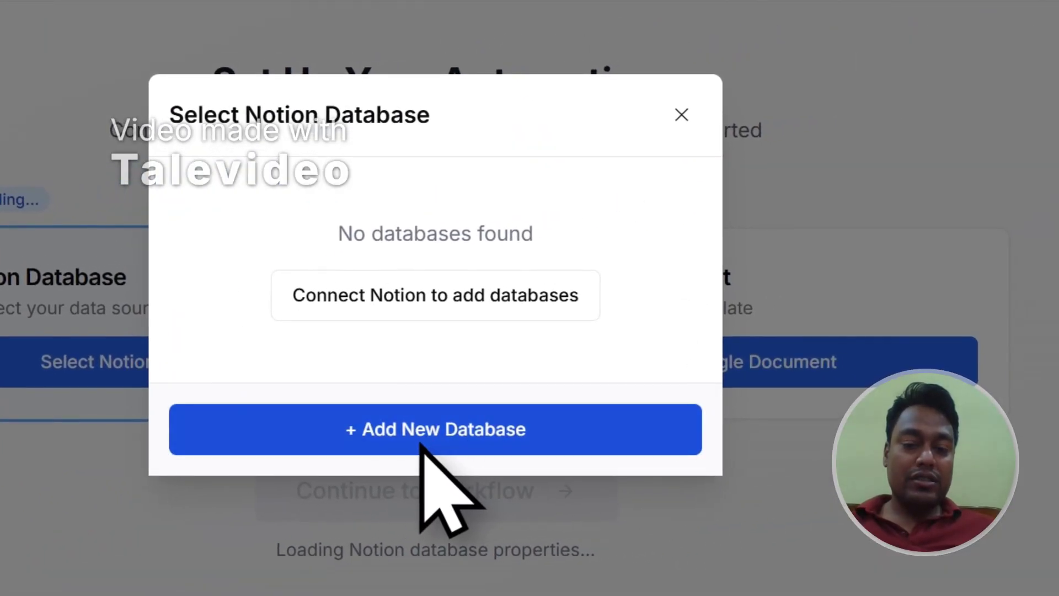
{"action": "left_click", "coordinate": [682, 113]}
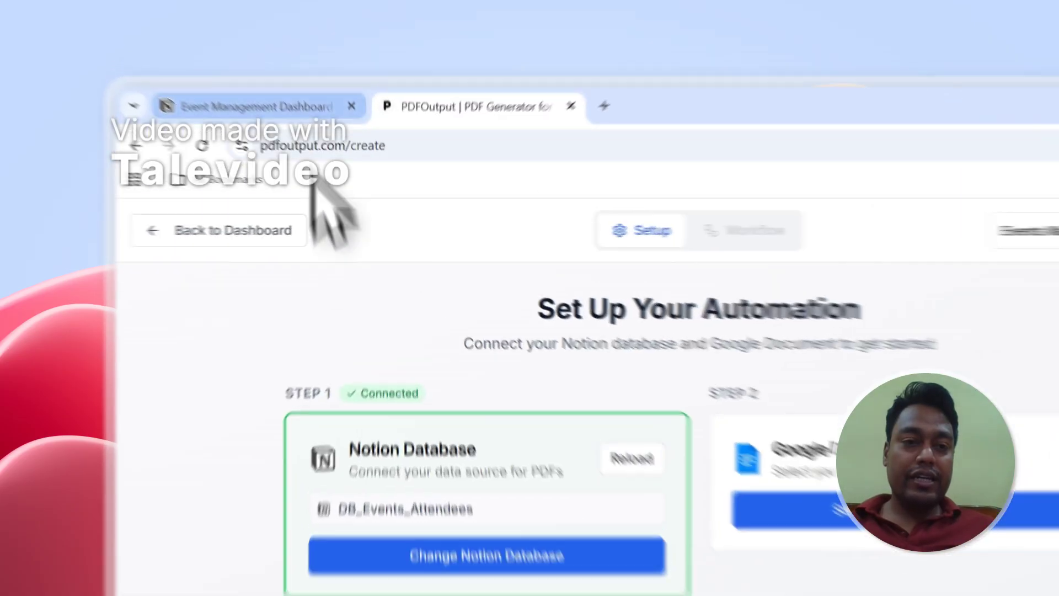
Check the events database's name in the Notion dashboard and change the automation's Notion database to DB_Events_Database.
{"action": "left_click", "coordinate": [259, 81]}
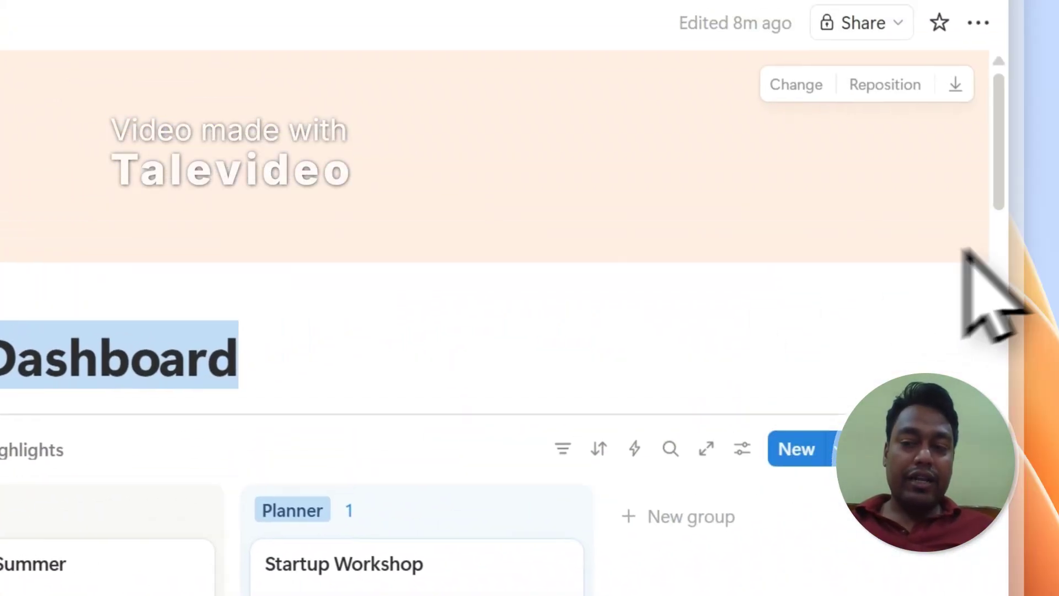
{"action": "left_click_drag", "start_coordinate": [998, 118], "coordinate": [1009, 240]}
{"action": "left_click_drag", "start_coordinate": [234, 322], "coordinate": [460, 314]}
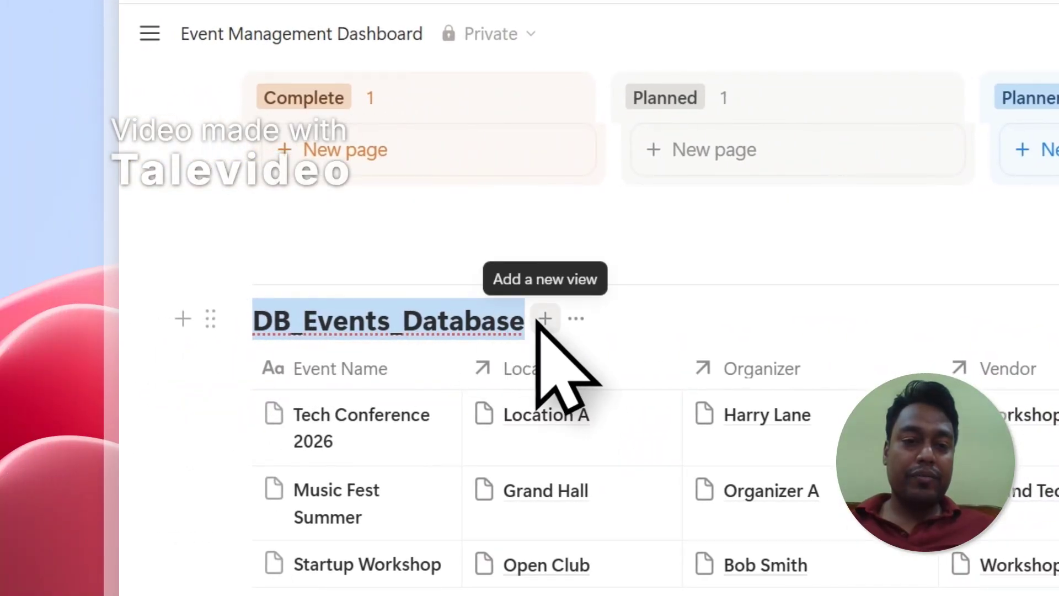
{"action": "left_click", "coordinate": [618, 83]}
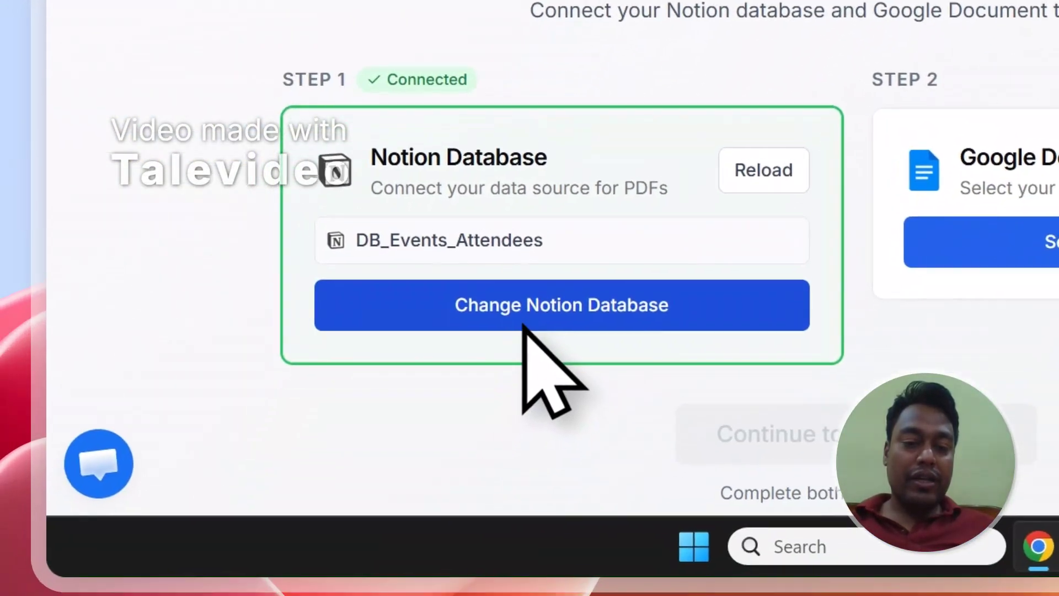
{"action": "left_click", "coordinate": [524, 324]}
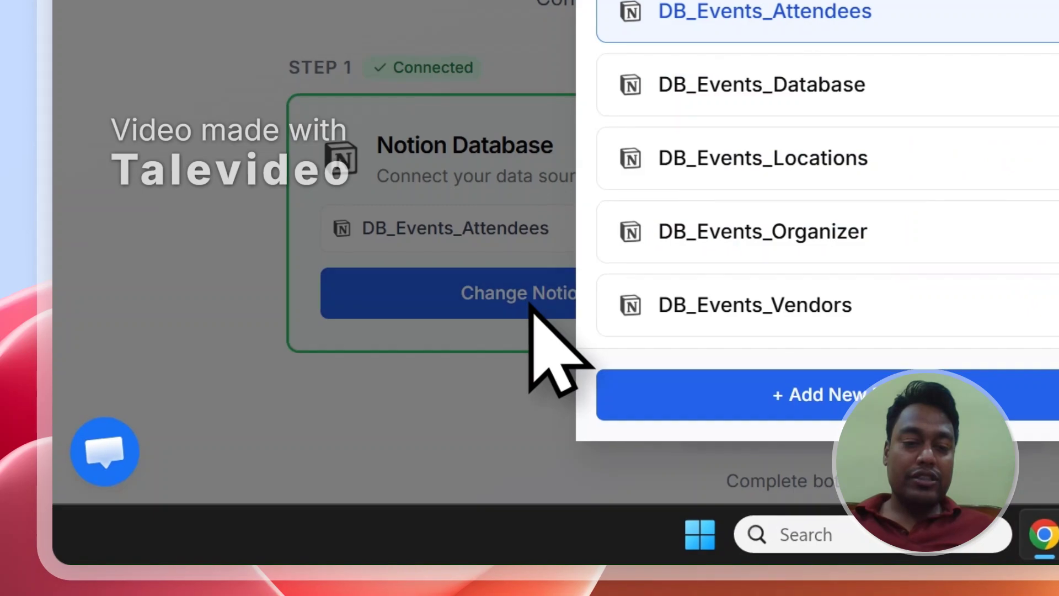
{"action": "left_click", "coordinate": [753, 86]}
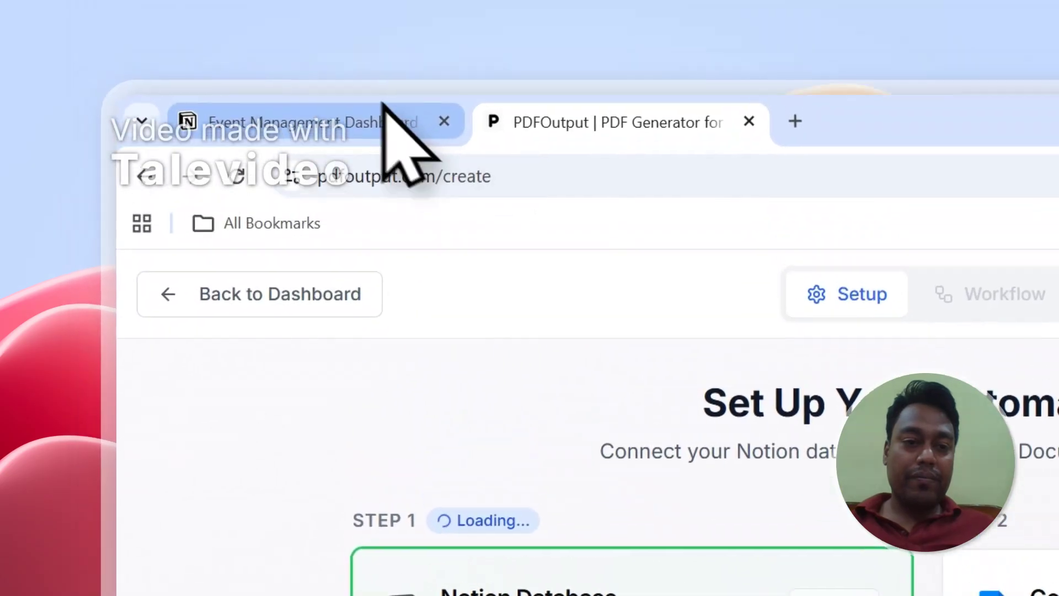
Review the DB_Events_Database columns in Notion, from Event Name through No of Attendees, and return to the PDFOutput setup.
{"action": "left_click", "coordinate": [390, 118]}
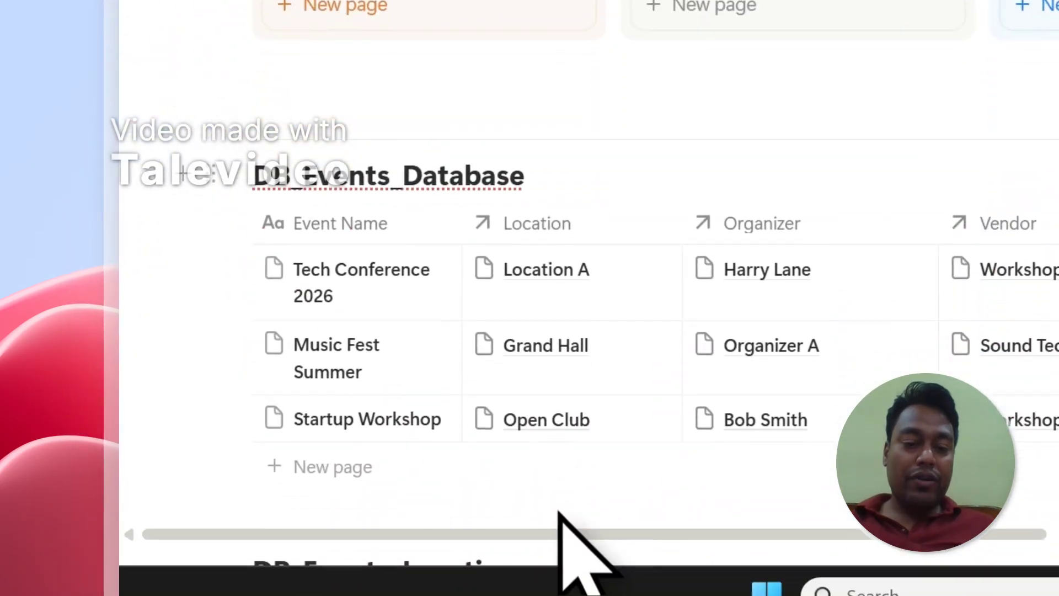
{"action": "left_click_drag", "start_coordinate": [556, 497], "coordinate": [796, 387]}
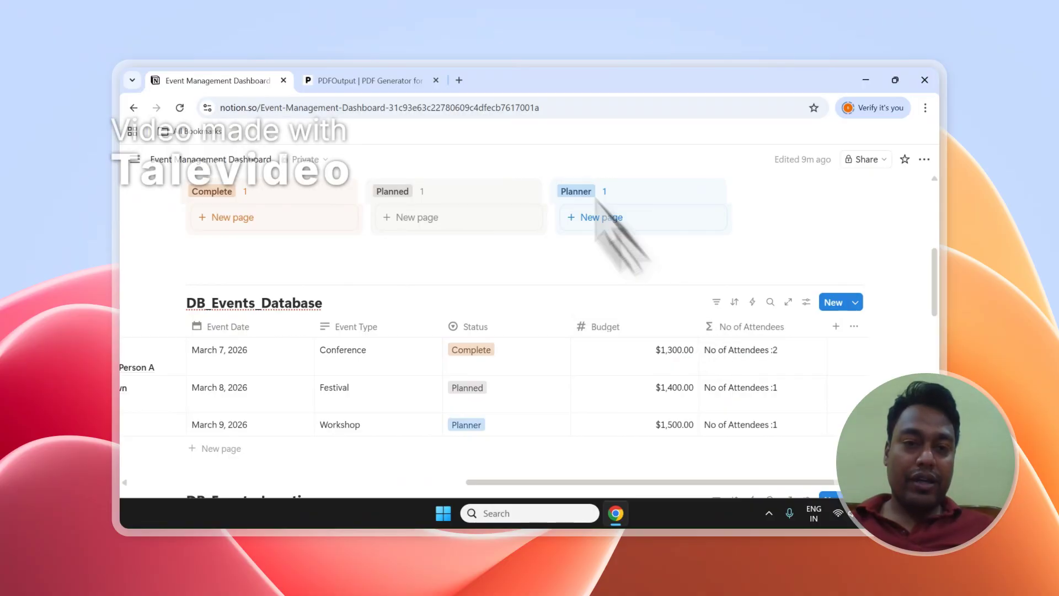
{"action": "left_click", "coordinate": [381, 81]}
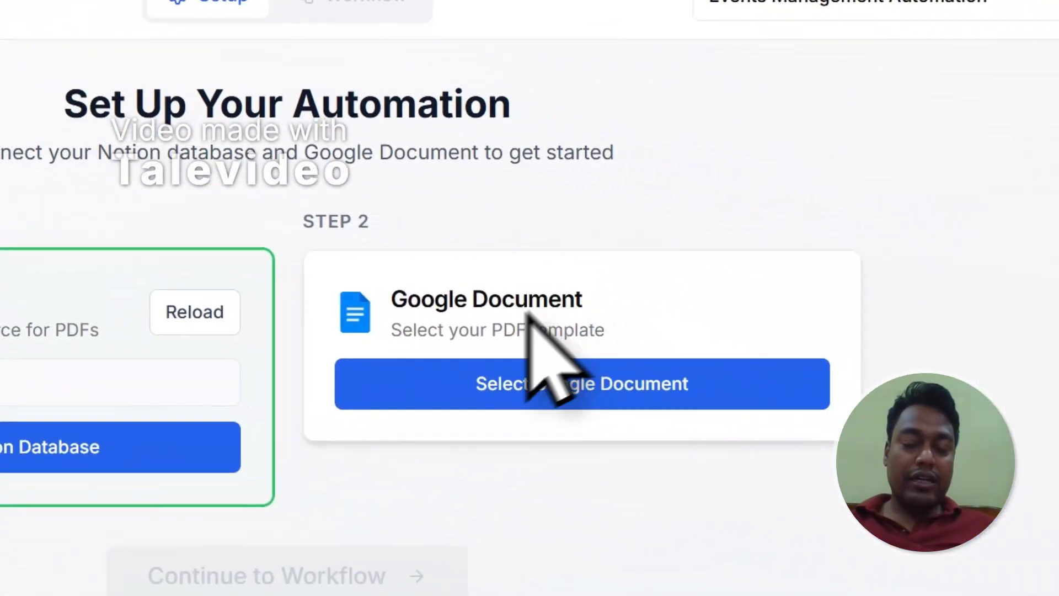
{"action": "left_click", "coordinate": [331, 105]}
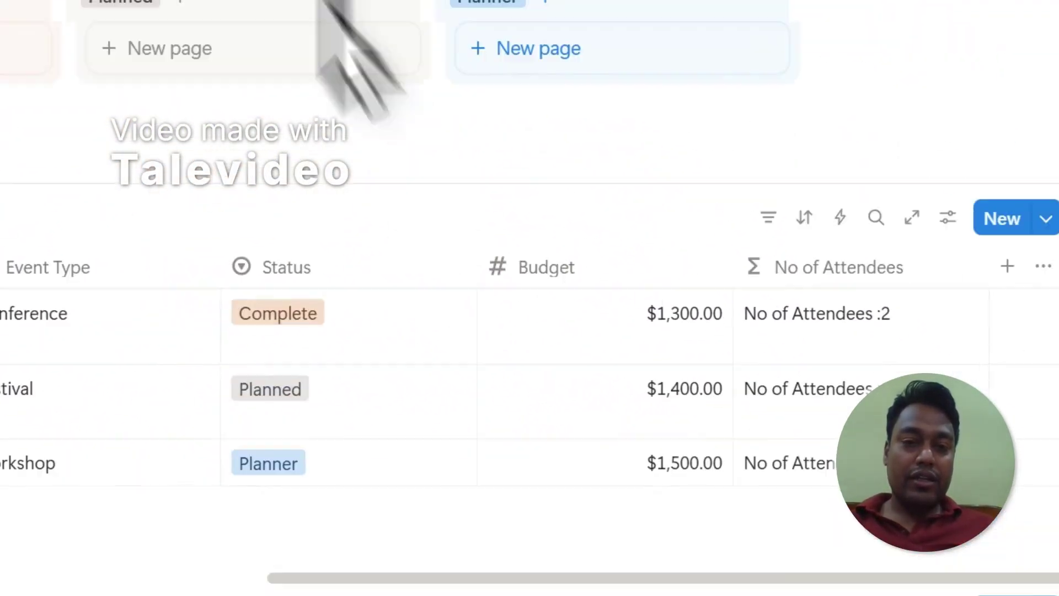
{"action": "left_click", "coordinate": [269, 105]}
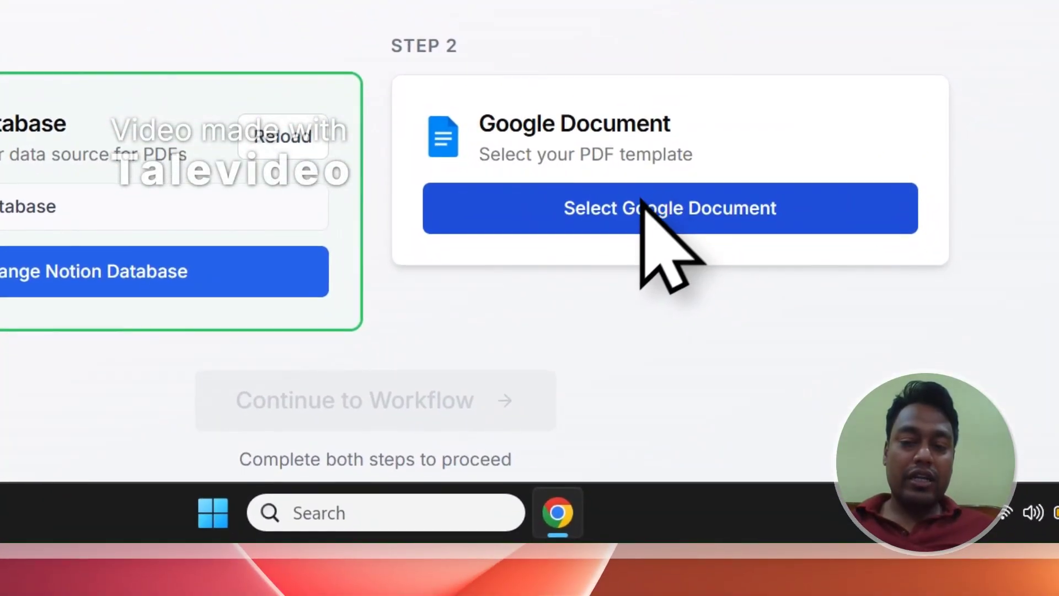
{"action": "left_click", "coordinate": [641, 204]}
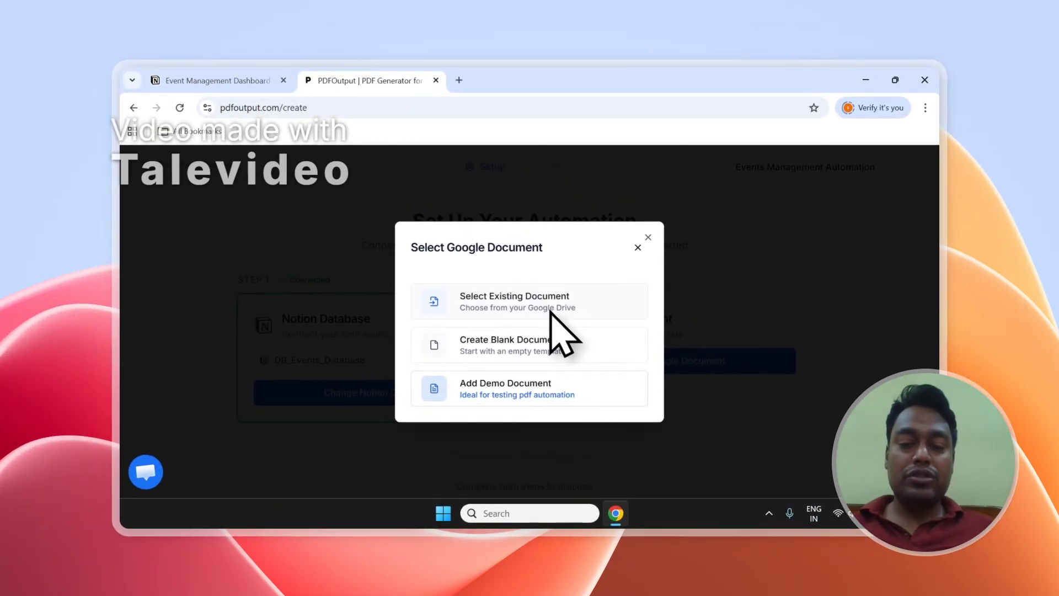
{"action": "left_click", "coordinate": [550, 310]}
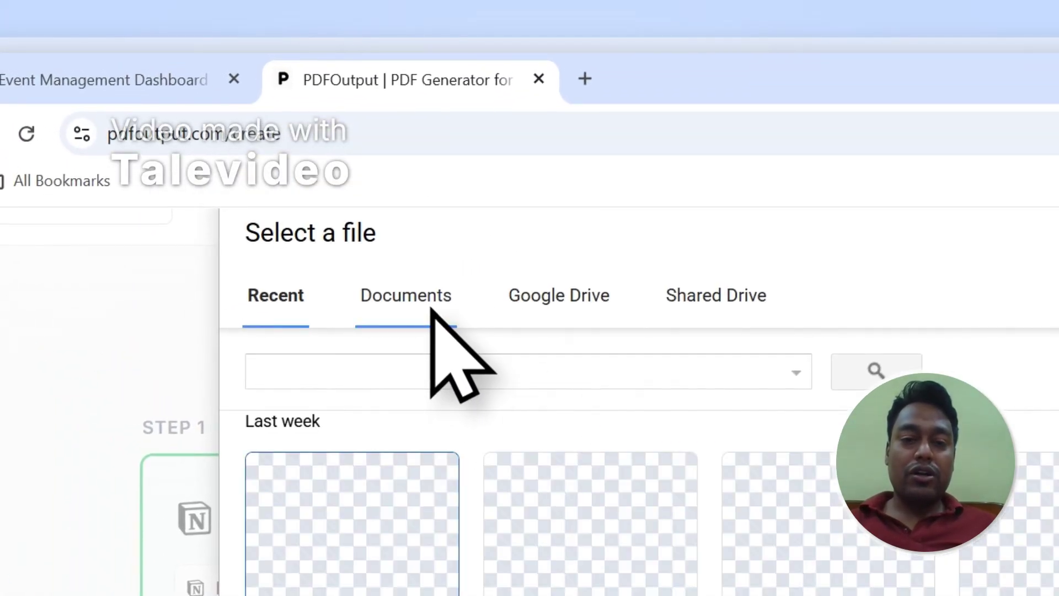
{"action": "left_click", "coordinate": [432, 310]}
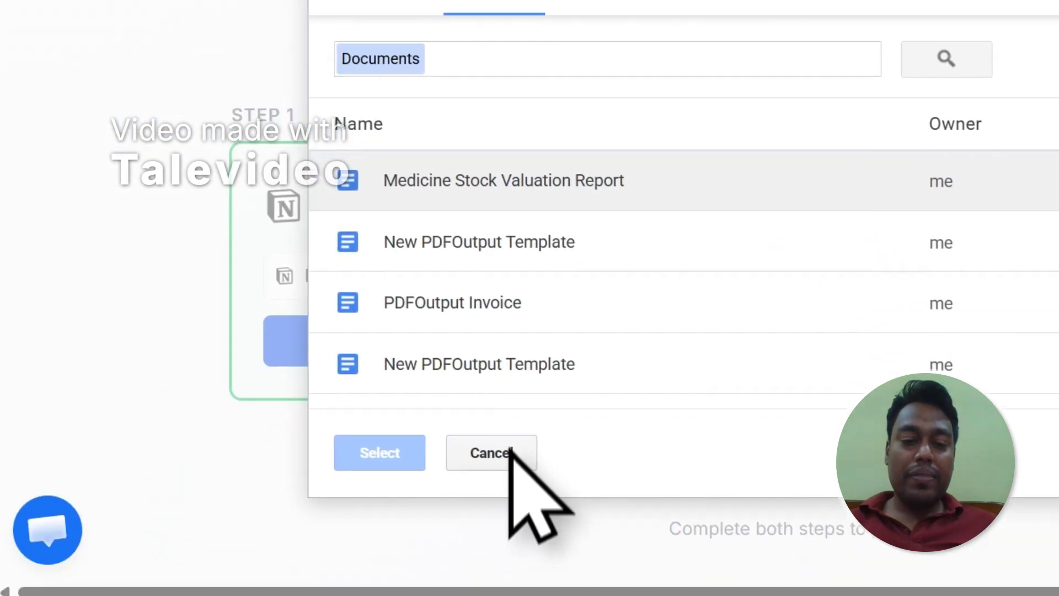
{"action": "left_click", "coordinate": [510, 449]}
Add a demo document as the automation's Google Docs template and continue to the workflow.
{"action": "left_click", "coordinate": [827, 279]}
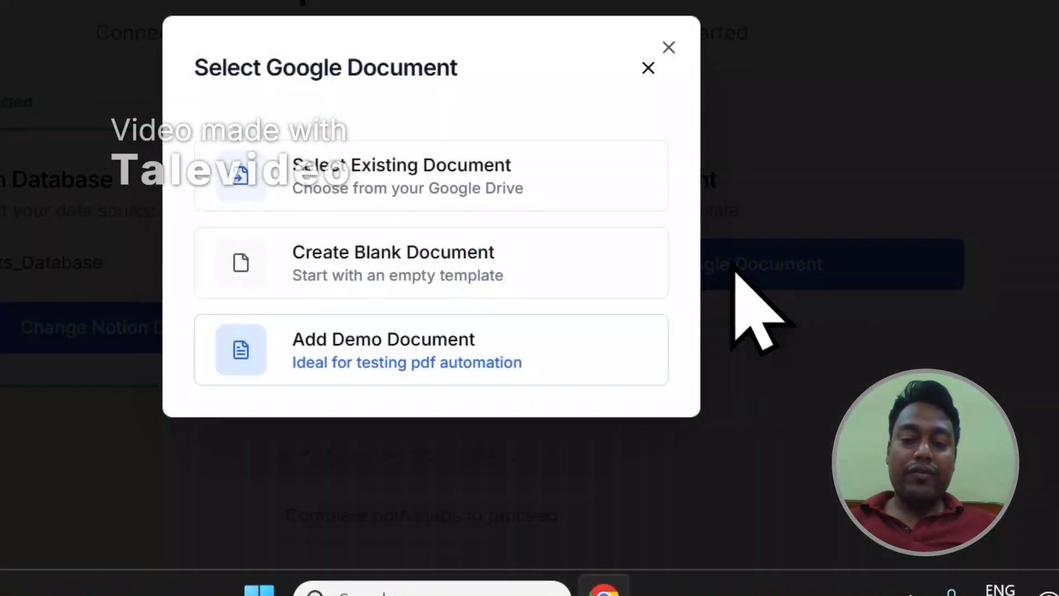
{"action": "left_click", "coordinate": [419, 364]}
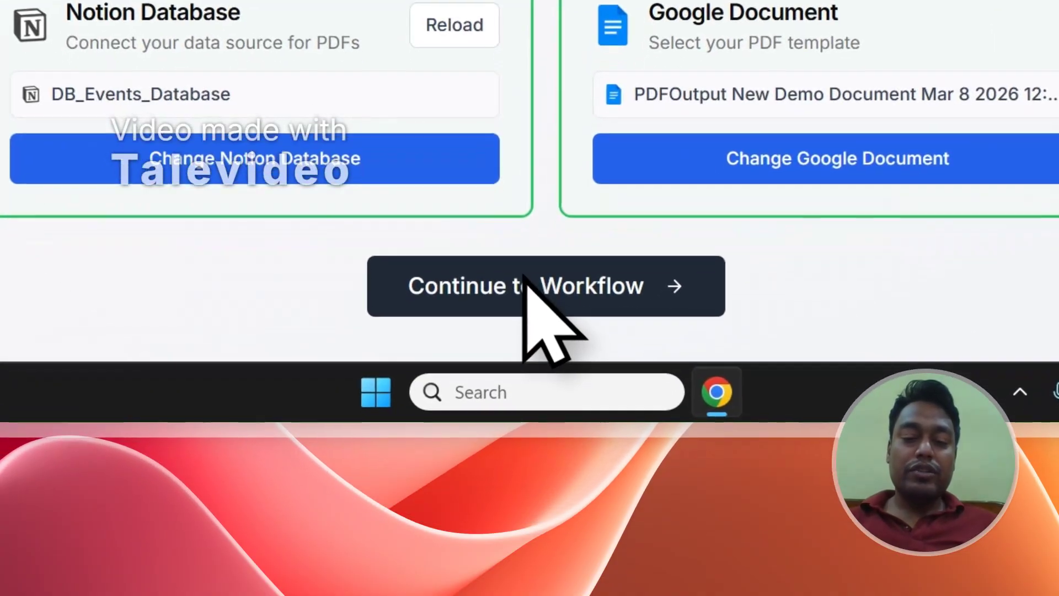
{"action": "left_click", "coordinate": [518, 455]}
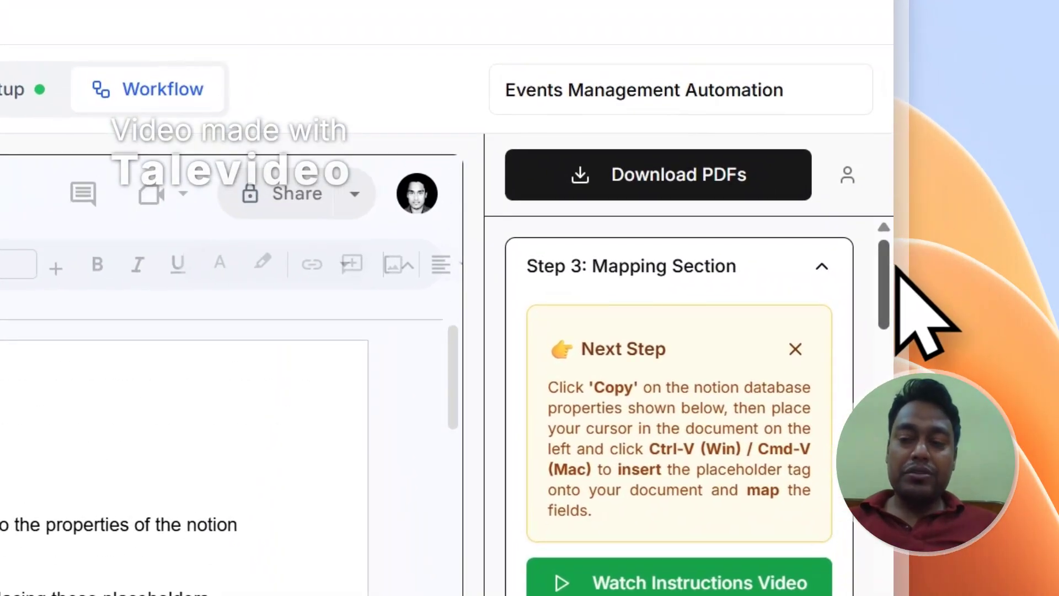
Compare the database properties offered in the Mapping Section with the DB_Events_Database columns in Notion.
{"action": "left_click_drag", "start_coordinate": [959, 129], "coordinate": [961, 180]}
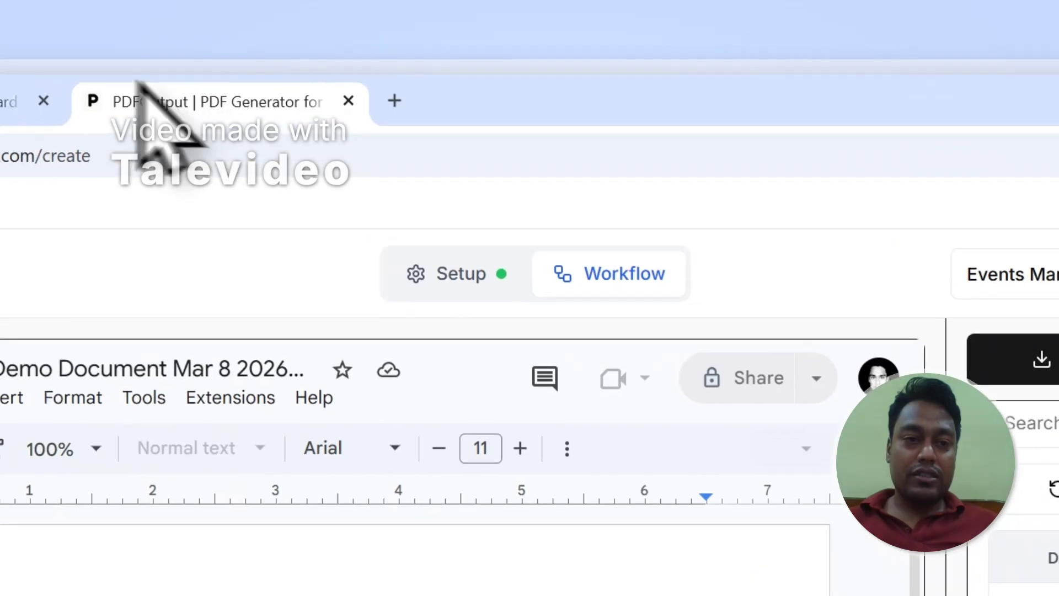
{"action": "left_click", "coordinate": [33, 99]}
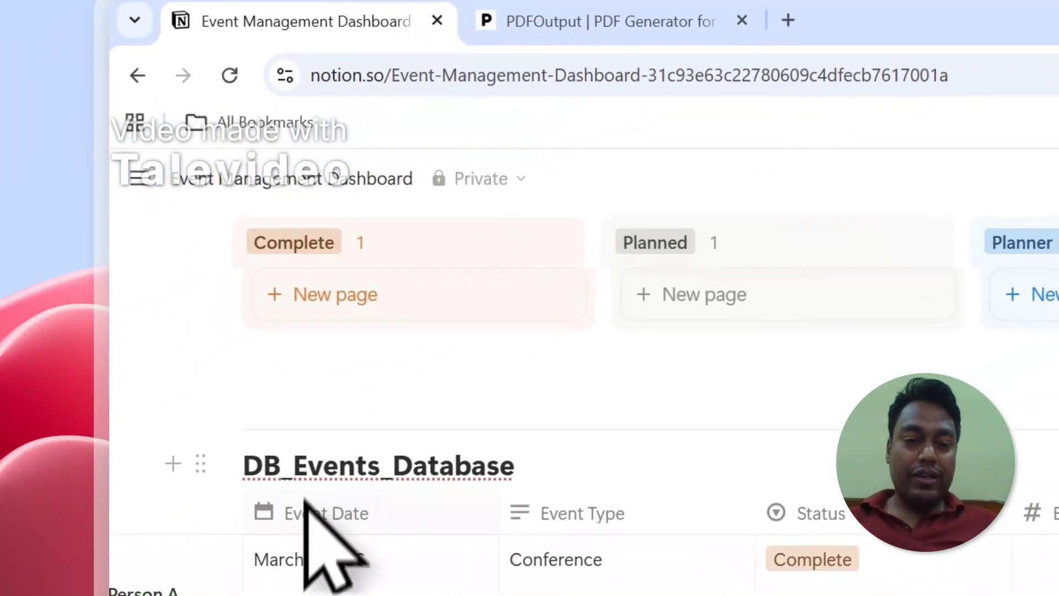
{"action": "left_click", "coordinate": [684, 17]}
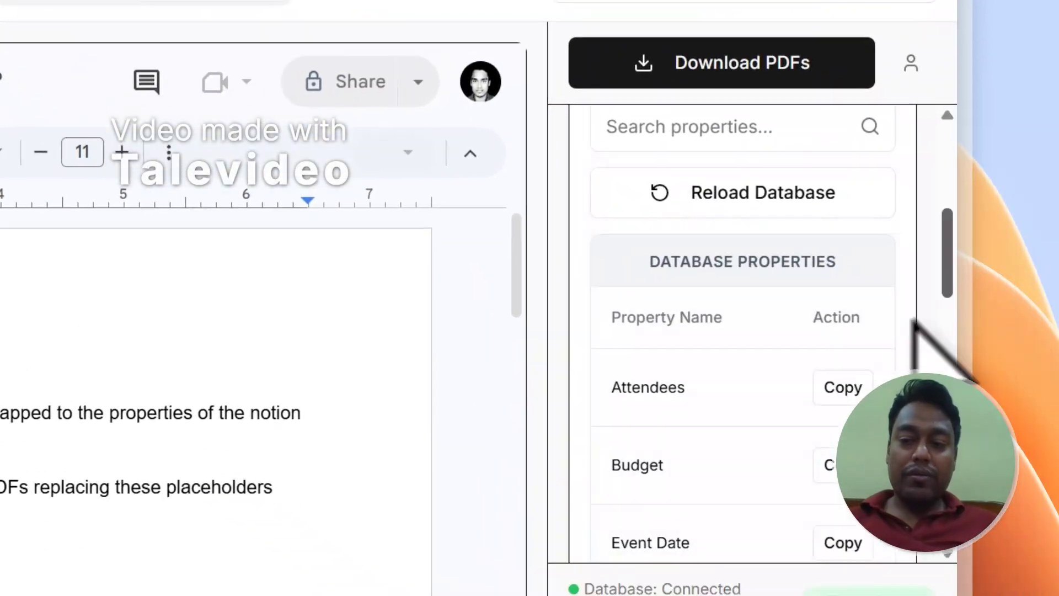
{"action": "scroll", "coordinate": [929, 350], "scroll_direction": "down", "scroll_amount": 5}
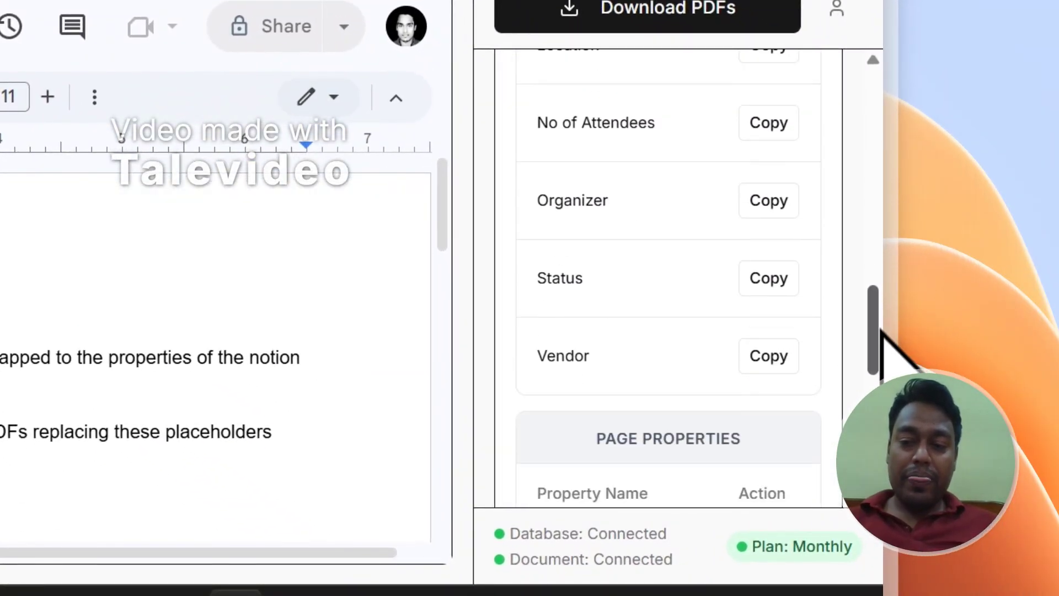
{"action": "scroll", "coordinate": [880, 334], "scroll_direction": "up", "scroll_amount": 1}
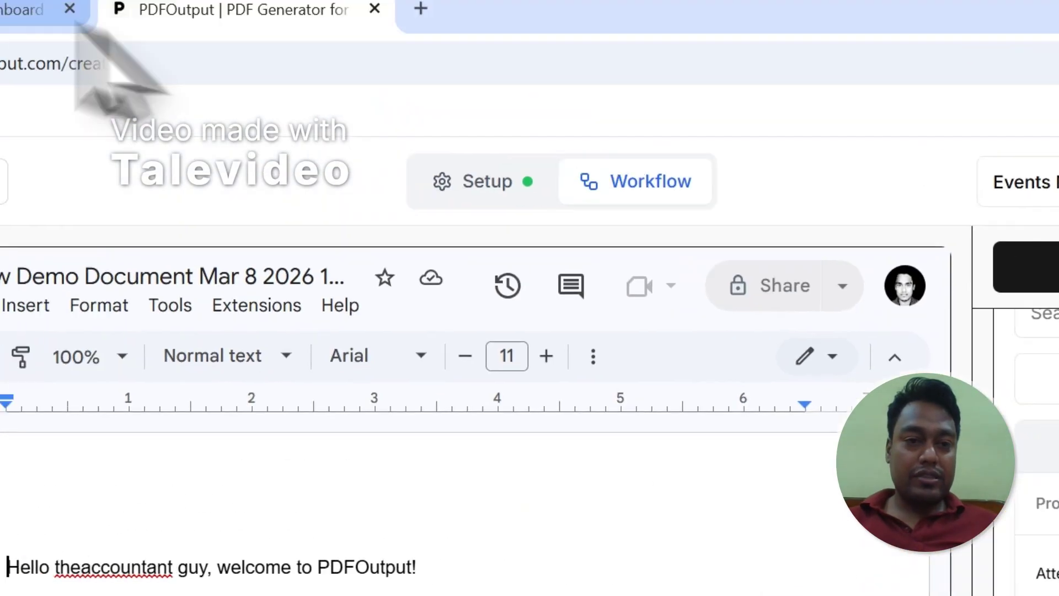
Reload the Event Management Dashboard in Notion and examine the GeneratePDF and PDFFiles columns of DB_Events_Database.
{"action": "left_click", "coordinate": [44, 8]}
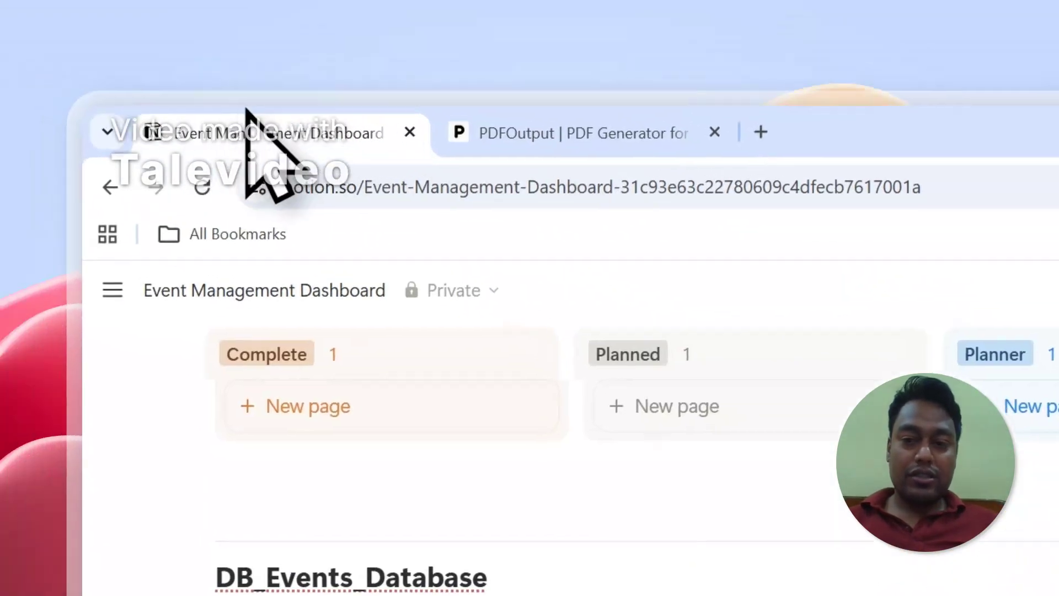
{"action": "left_click", "coordinate": [815, 441]}
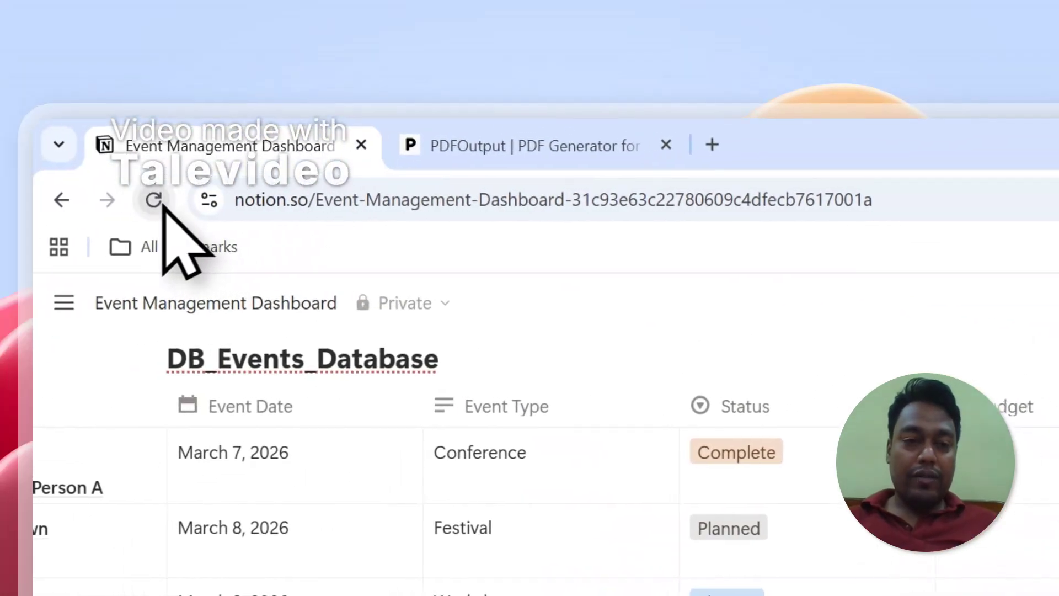
{"action": "left_click", "coordinate": [156, 197]}
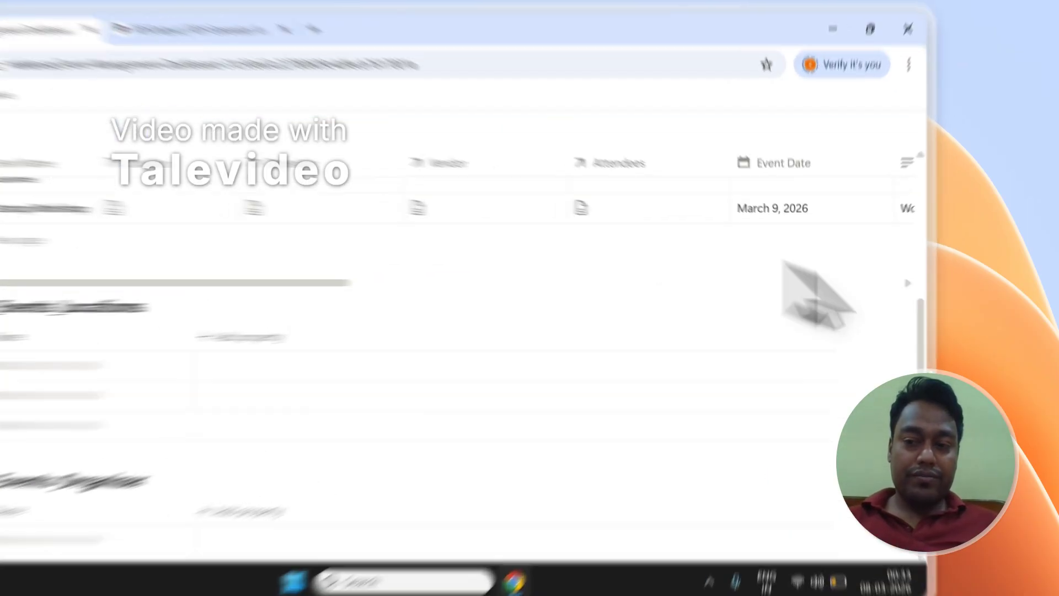
{"action": "mouse_move", "coordinate": [936, 303]}
{"action": "left_mouse_down"}
{"action": "mouse_move", "coordinate": [936, 293]}
{"action": "mouse_move", "coordinate": [935, 312]}
{"action": "left_mouse_up"}
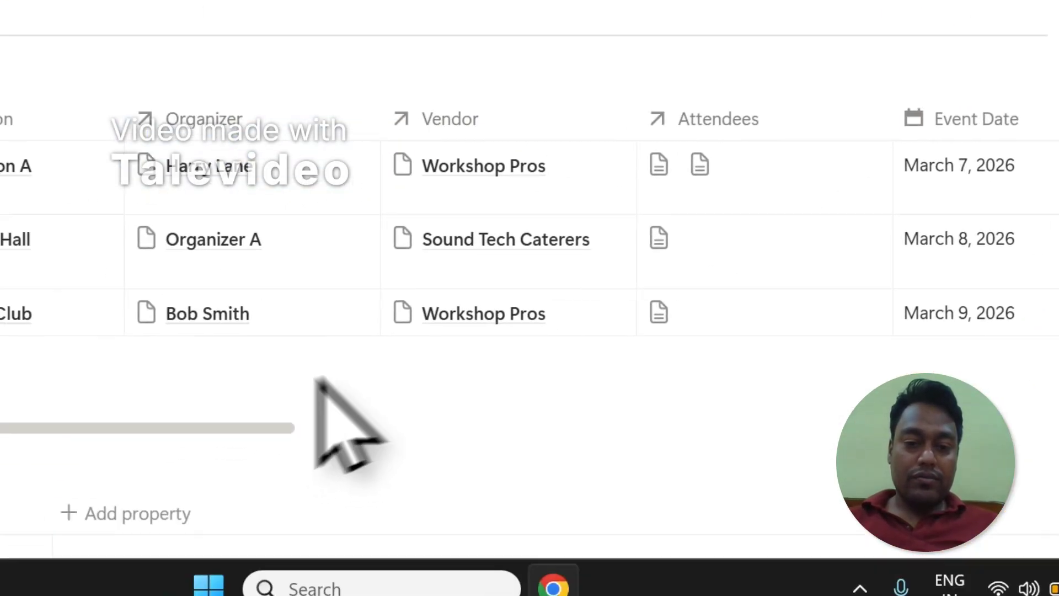
{"action": "left_click_drag", "start_coordinate": [409, 350], "coordinate": [1058, 382]}
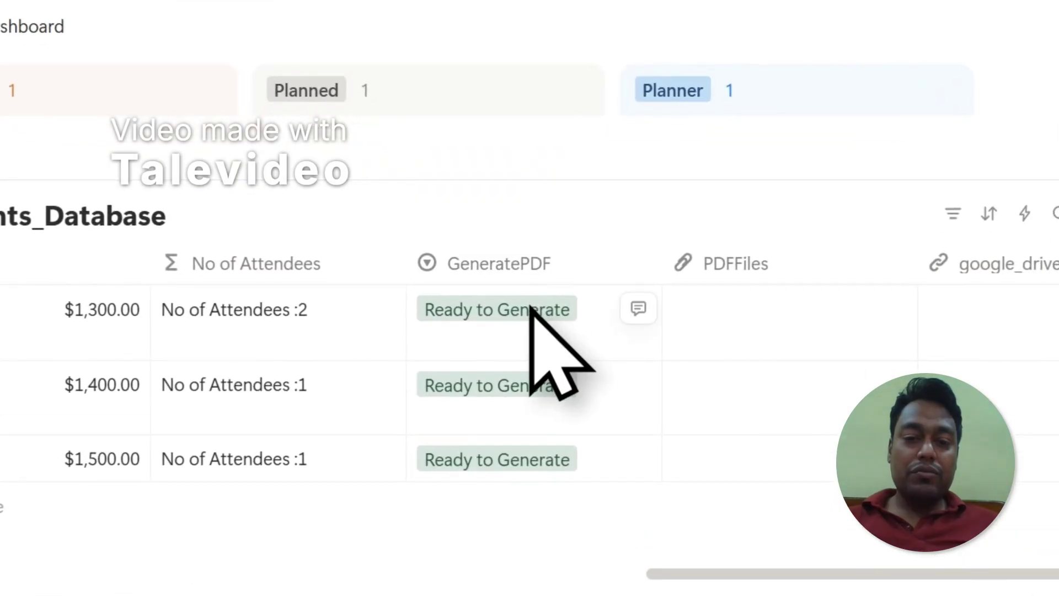
{"action": "left_click", "coordinate": [781, 289]}
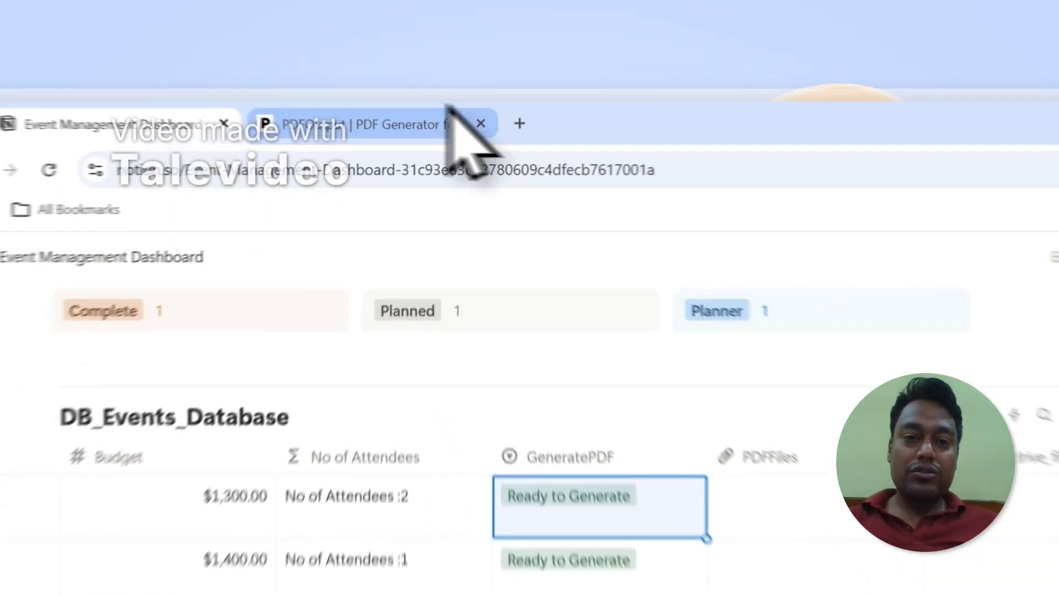
Review the workflow's Additional Settings in PDFOutput alongside the GeneratePDF column in Notion.
{"action": "left_click", "coordinate": [412, 79]}
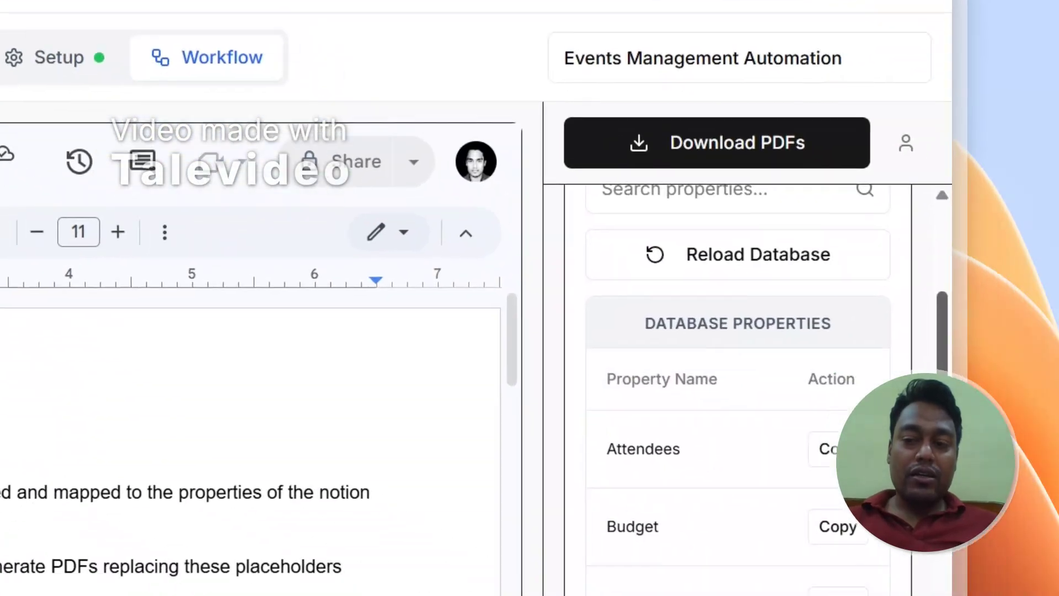
{"action": "left_click_drag", "start_coordinate": [935, 348], "coordinate": [934, 407]}
{"action": "left_click_drag", "start_coordinate": [879, 491], "coordinate": [877, 564]}
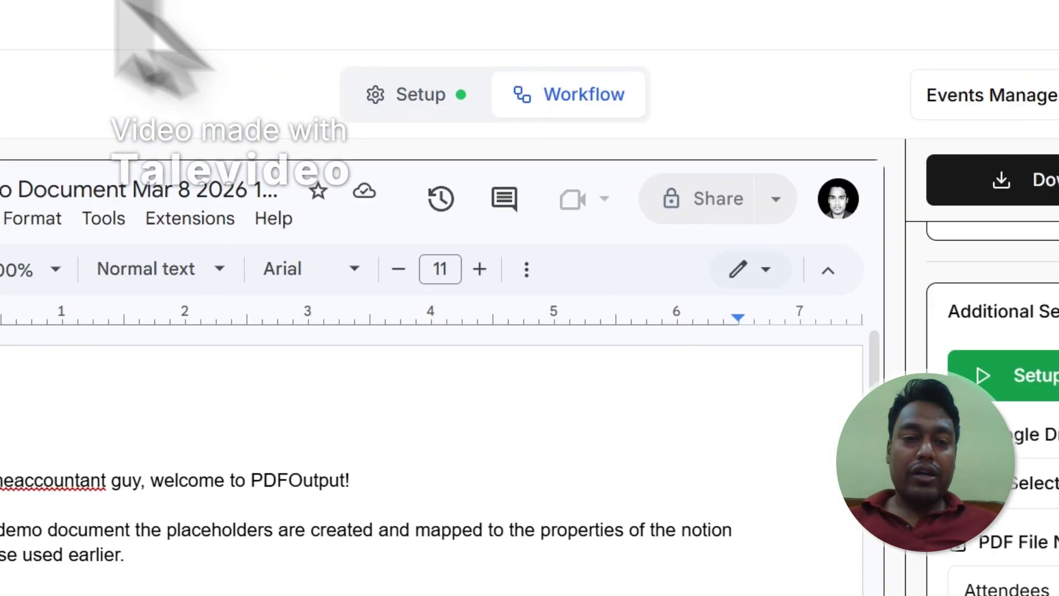
{"action": "left_click", "coordinate": [190, 106]}
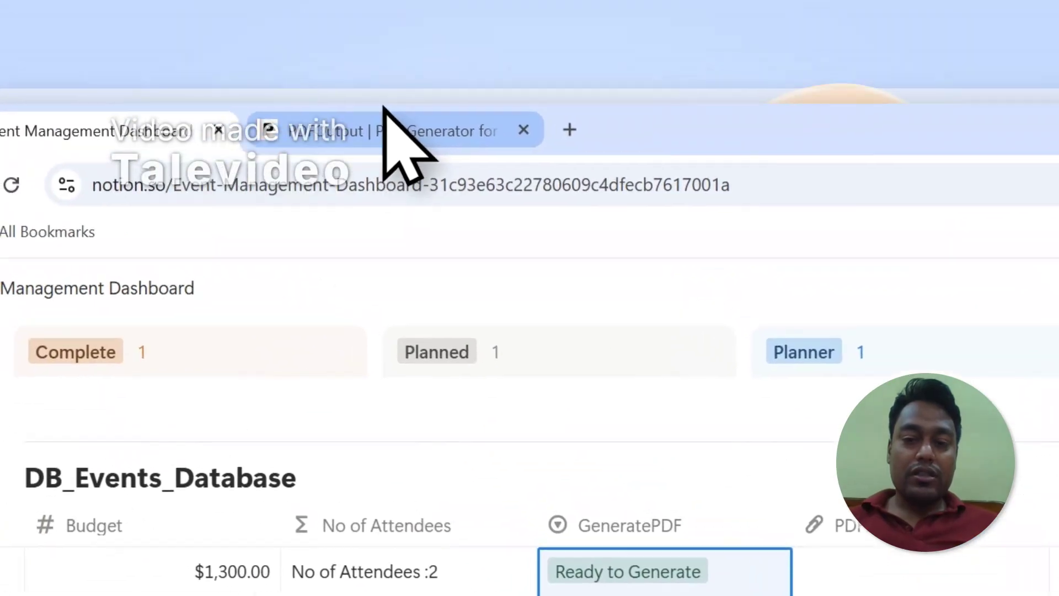
{"action": "left_click", "coordinate": [387, 121]}
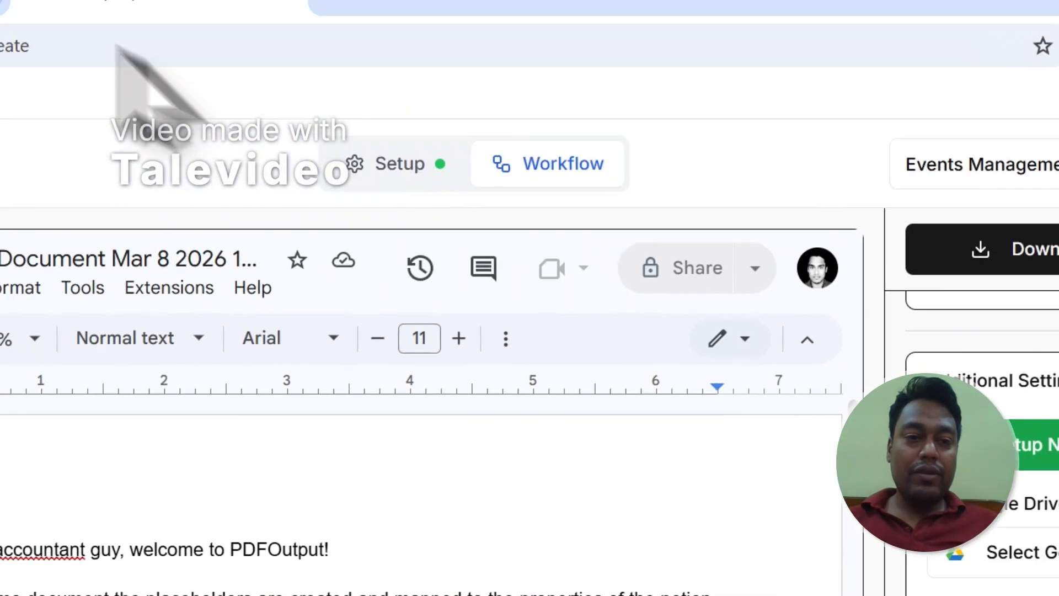
Check the Event Name column of DB_Events_Database in Notion and set the automation's PDF file name to Event Name.
{"action": "left_click", "coordinate": [209, 122]}
{"action": "left_click", "coordinate": [782, 479]}
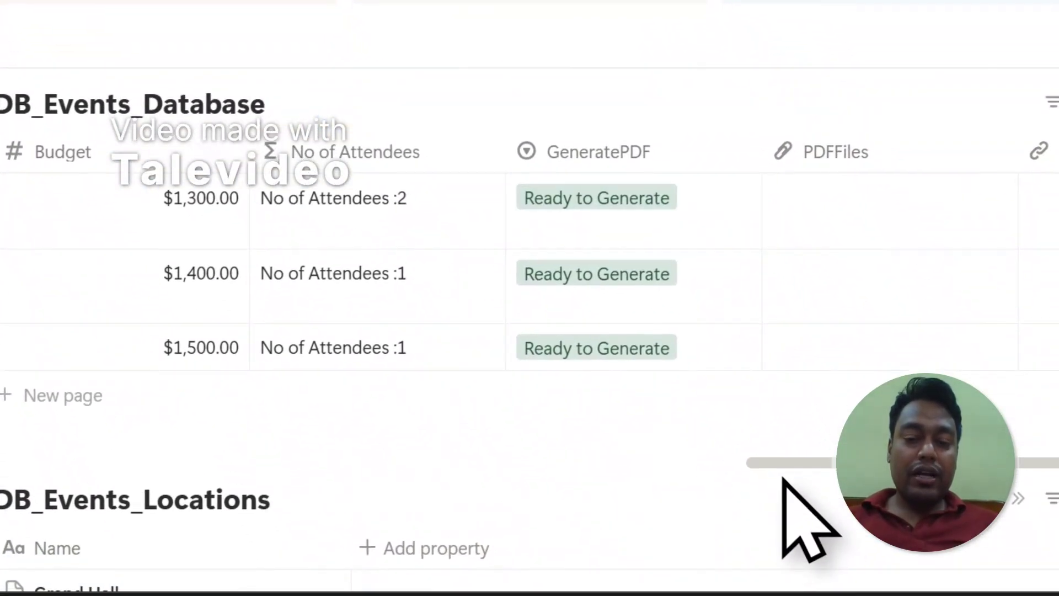
{"action": "left_click_drag", "start_coordinate": [786, 463], "coordinate": [0, 369]}
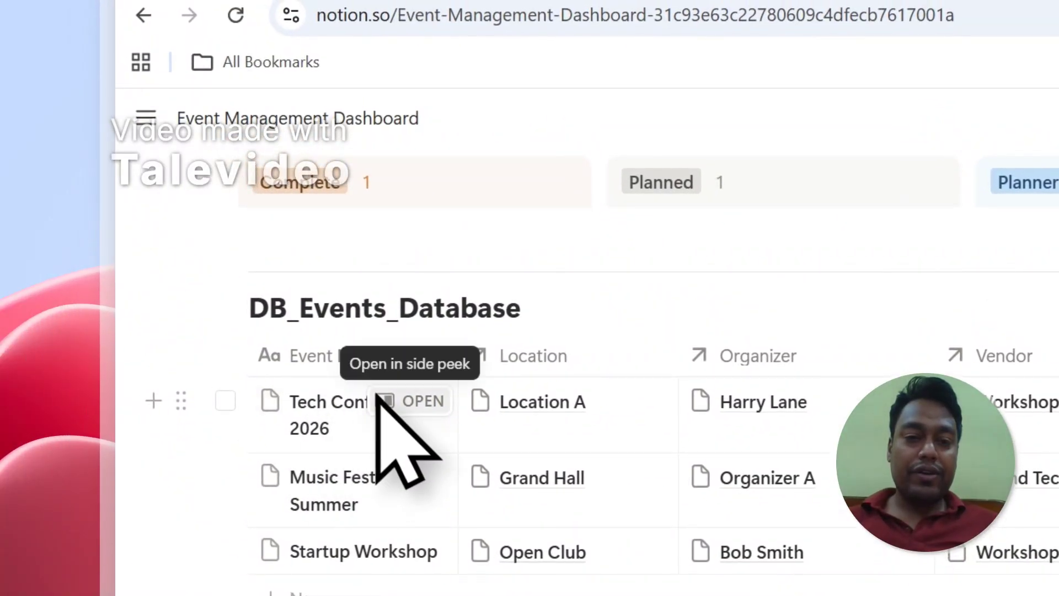
{"action": "left_click", "coordinate": [543, 96]}
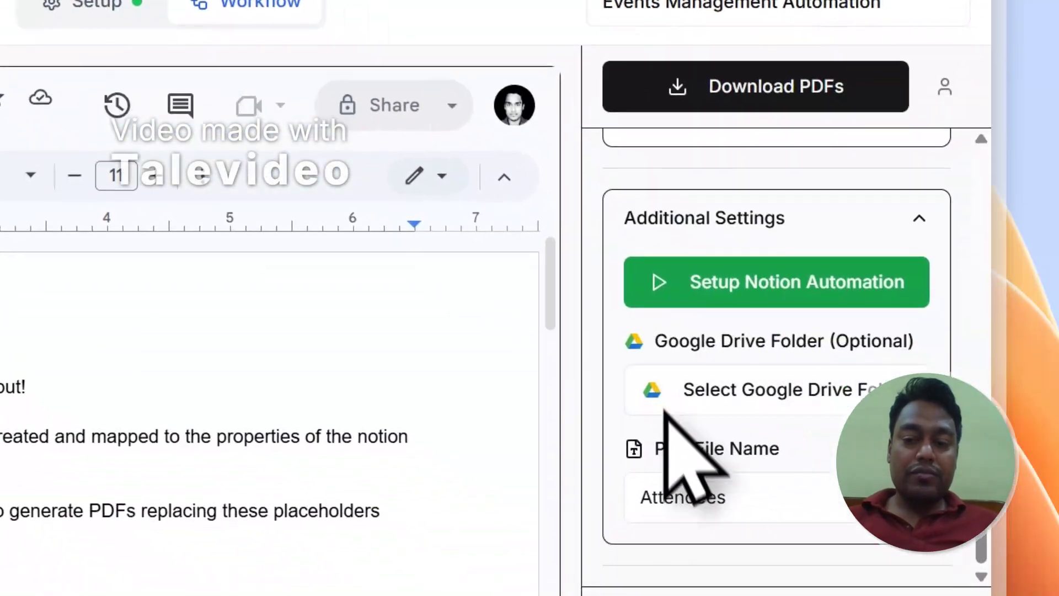
{"action": "left_click", "coordinate": [571, 432]}
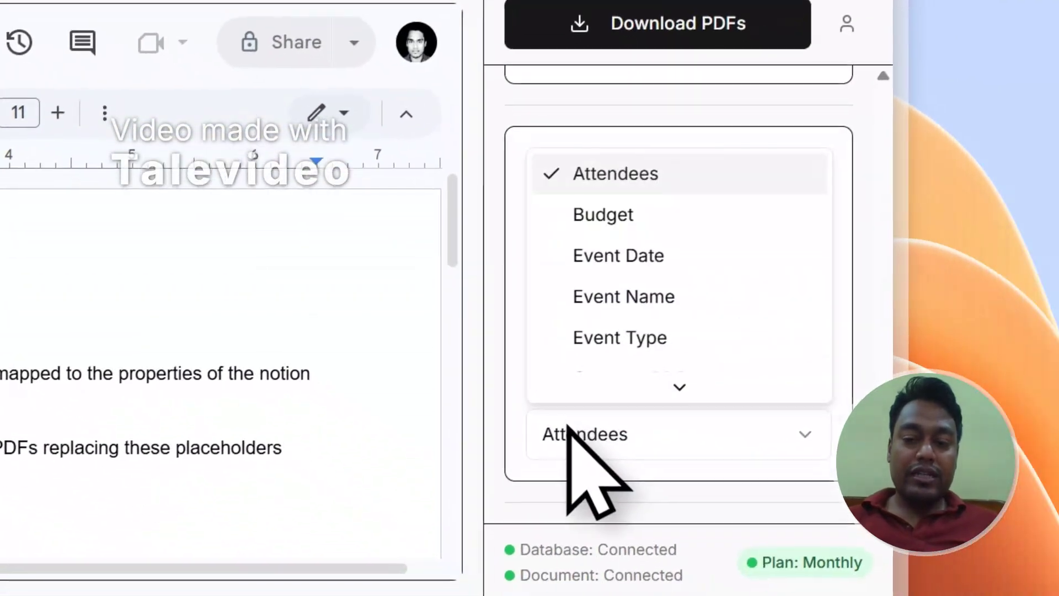
{"action": "scroll", "coordinate": [592, 389], "scroll_direction": "down", "scroll_amount": 3}
{"action": "left_click", "coordinate": [615, 228]}
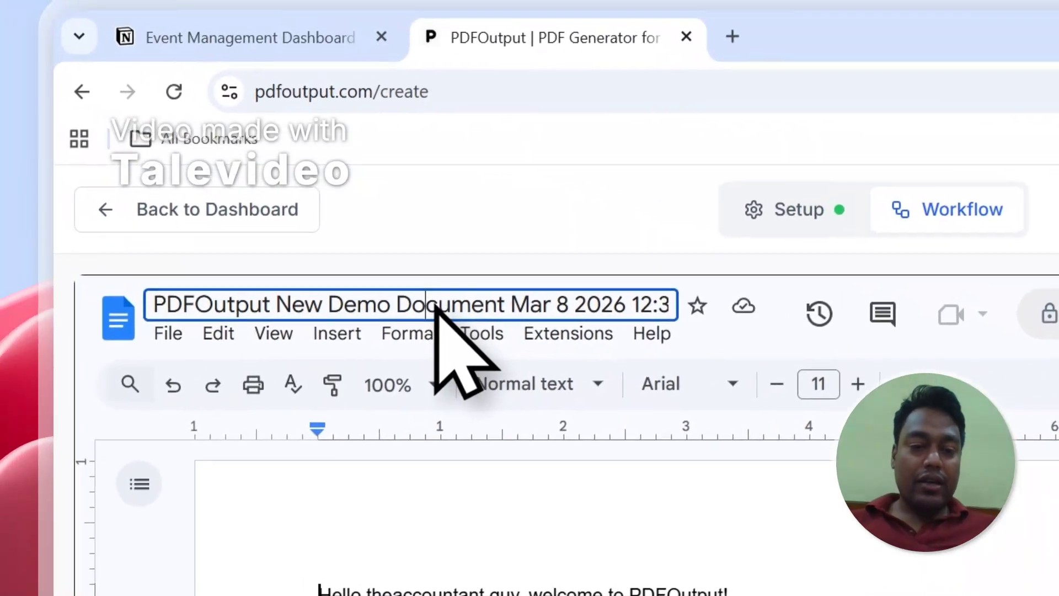
Rename the demo Google Docs template as Event Management Template.
{"action": "left_click", "coordinate": [449, 312]}
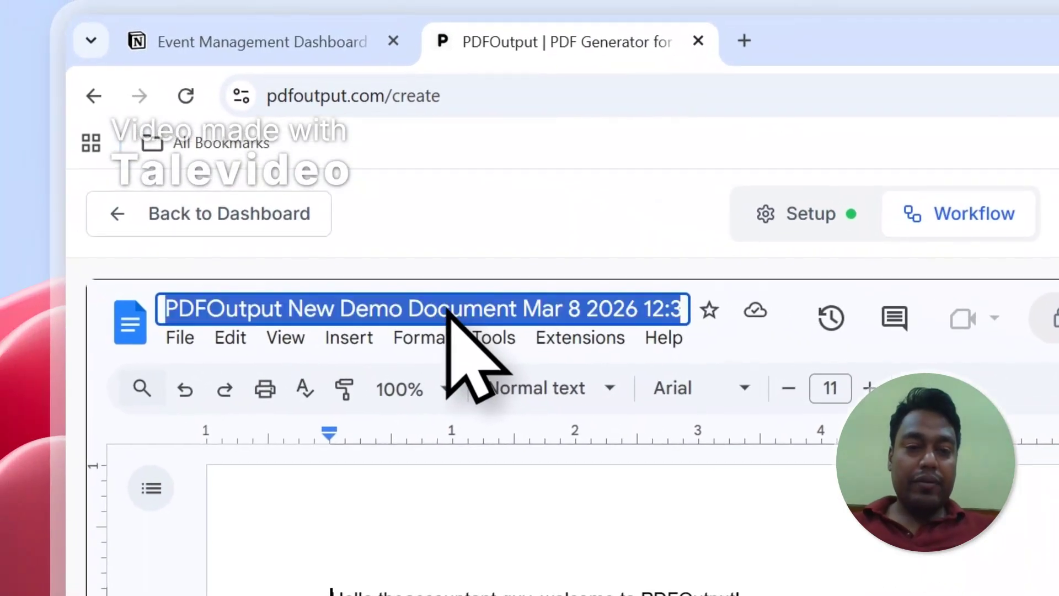
{"action": "type", "text": "Event Management Template"}
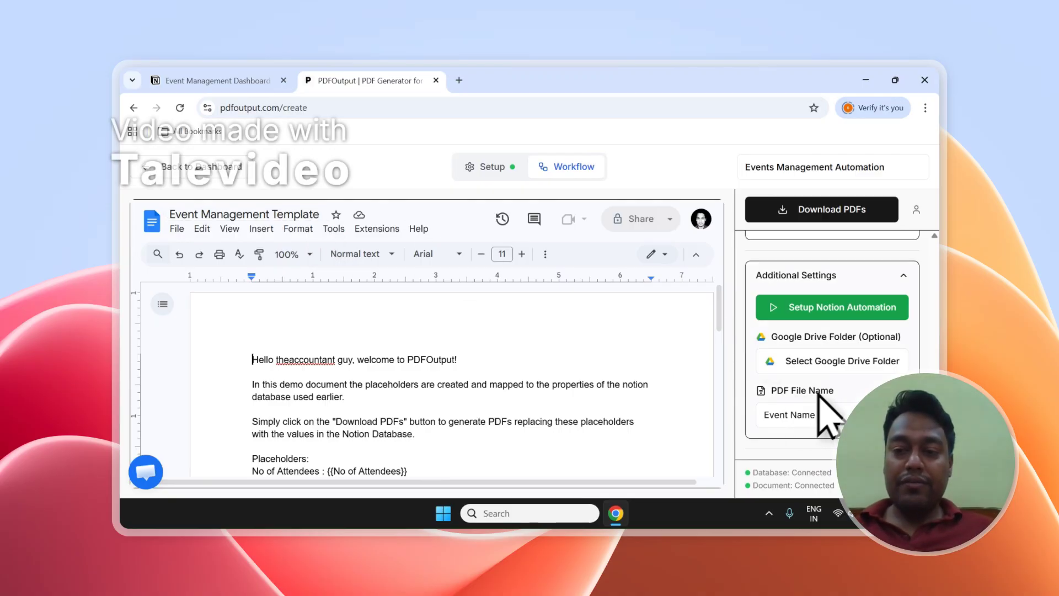
Delete the welcome and instruction paragraphs above the Placeholders heading in the template.
{"action": "left_click_drag", "start_coordinate": [935, 432], "coordinate": [940, 338]}
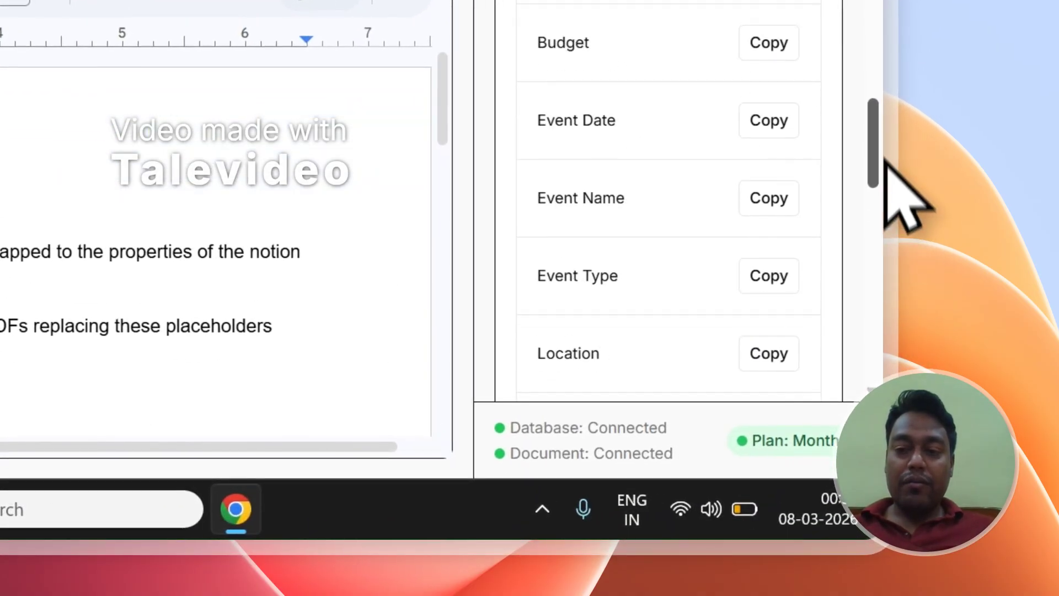
{"action": "left_click_drag", "start_coordinate": [884, 160], "coordinate": [869, 0]}
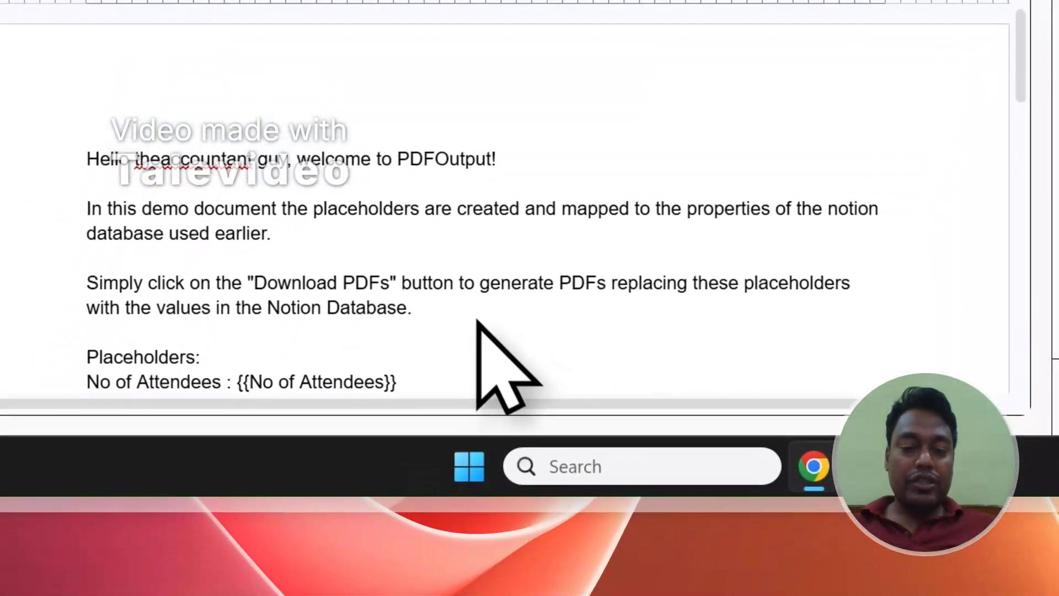
{"action": "left_click_drag", "start_coordinate": [477, 319], "coordinate": [83, 160]}
{"action": "key", "text": "BackSpace"}
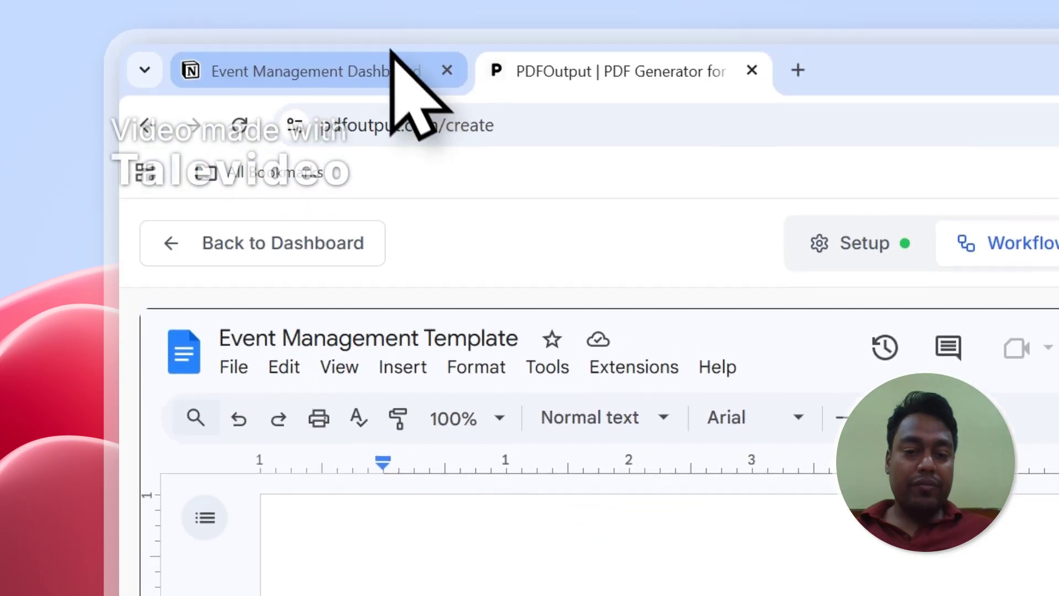
Check the DB_Events_Database columns in Notion and delete the No of Attendees placeholder line from the template.
{"action": "left_click", "coordinate": [388, 55]}
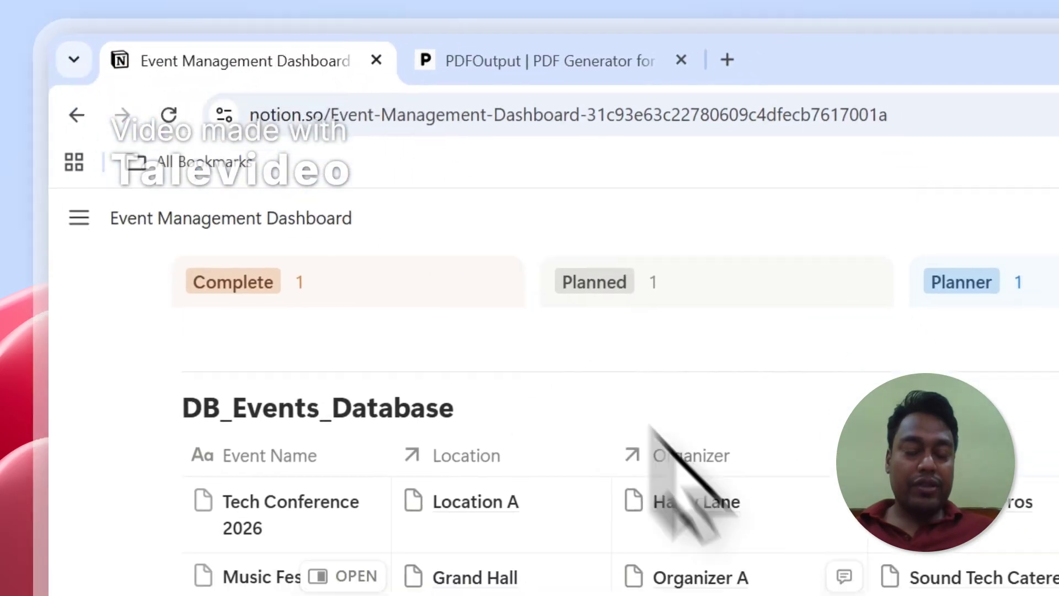
{"action": "left_click_drag", "start_coordinate": [630, 447], "coordinate": [1058, 443]}
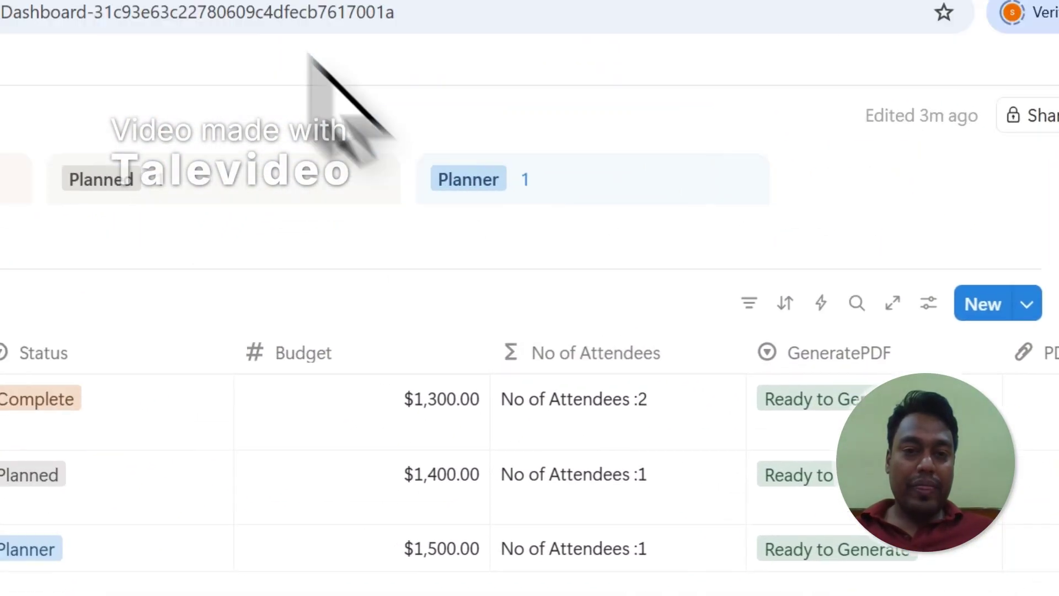
{"action": "left_click", "coordinate": [371, 130]}
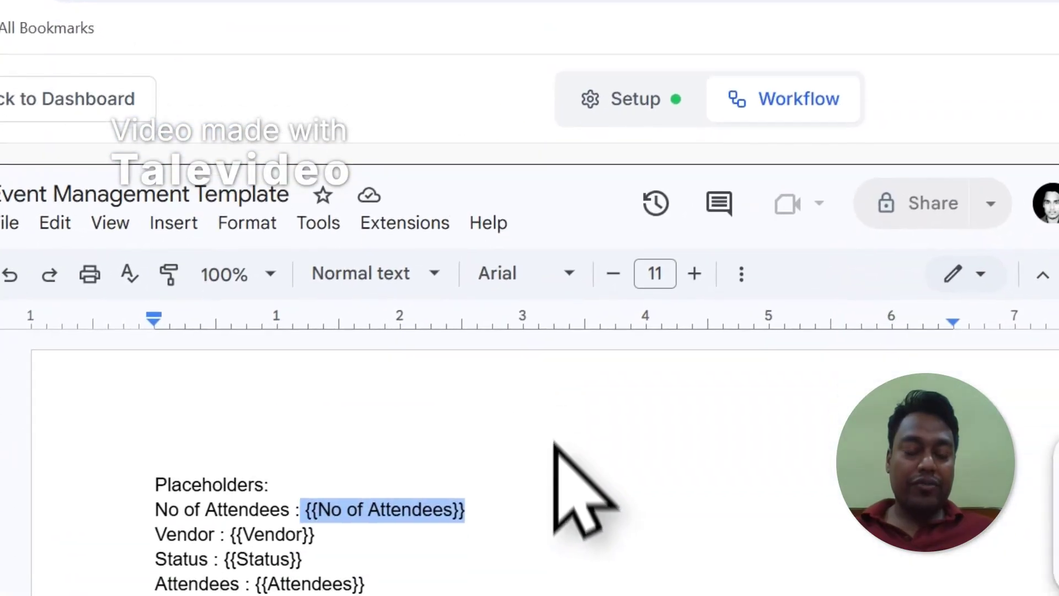
{"action": "left_click", "coordinate": [484, 532]}
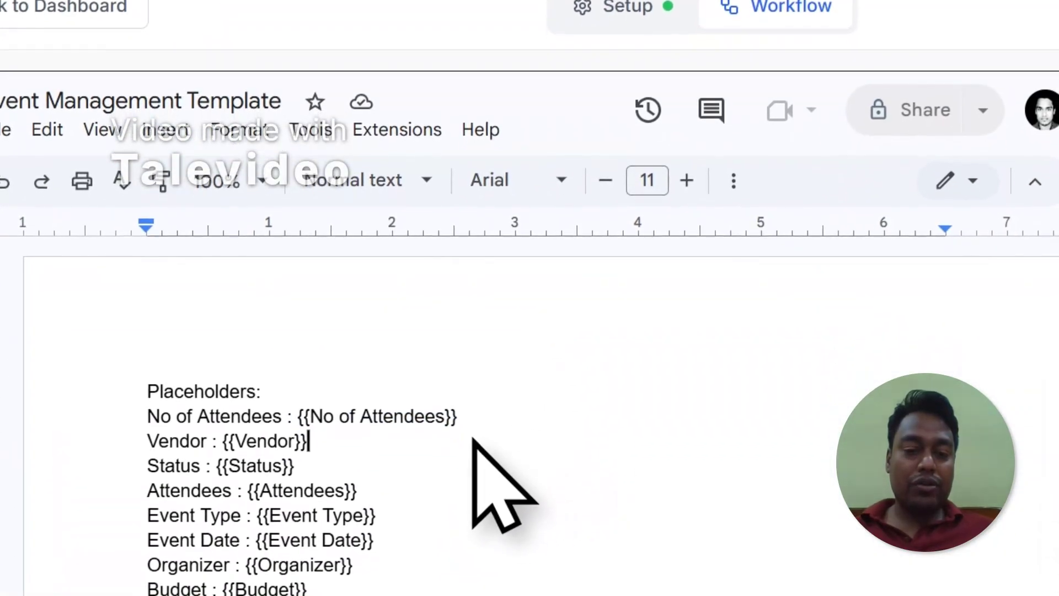
{"action": "left_click", "coordinate": [481, 511]}
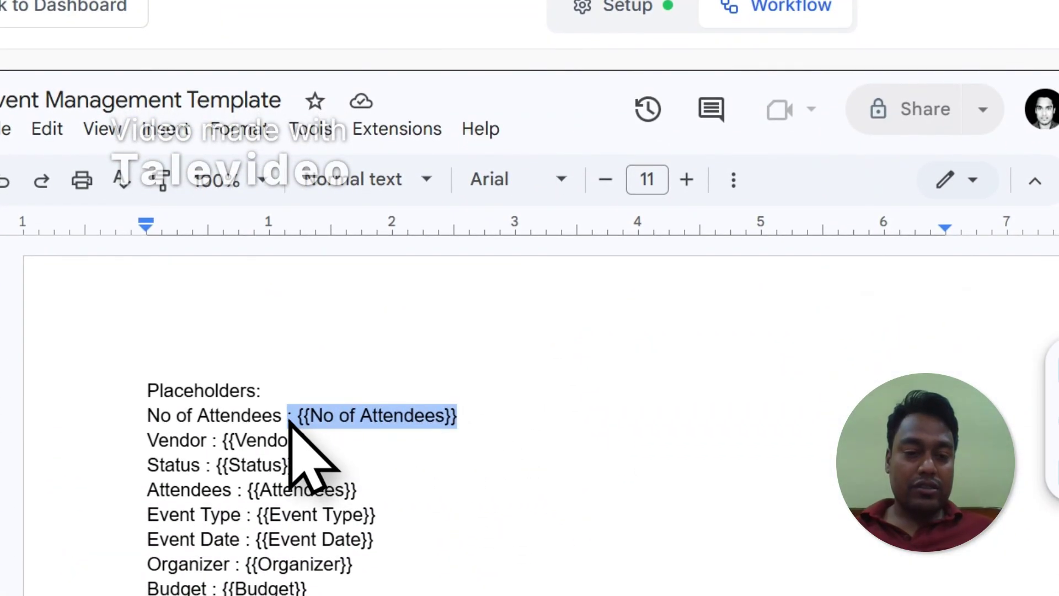
{"action": "left_click_drag", "start_coordinate": [289, 419], "coordinate": [106, 420]}
{"action": "key", "text": "BackSpace"}
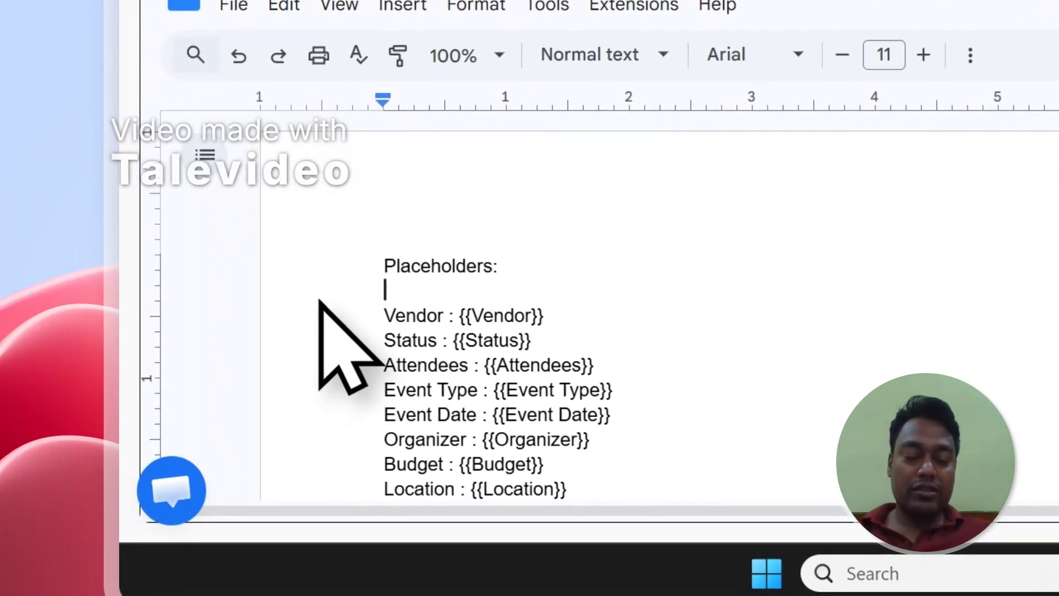
Read through the template's placeholder lines from Vendor to Event Name.
{"action": "key", "text": "Down"}
{"action": "key", "text": "Down"}
{"action": "key", "text": "Down"}
{"action": "key", "text": "Down"}
{"action": "key", "text": "Down"}
{"action": "key", "text": "Down"}
{"action": "key", "text": "Down"}
{"action": "key", "text": "Down"}
{"action": "key", "text": "Down"}
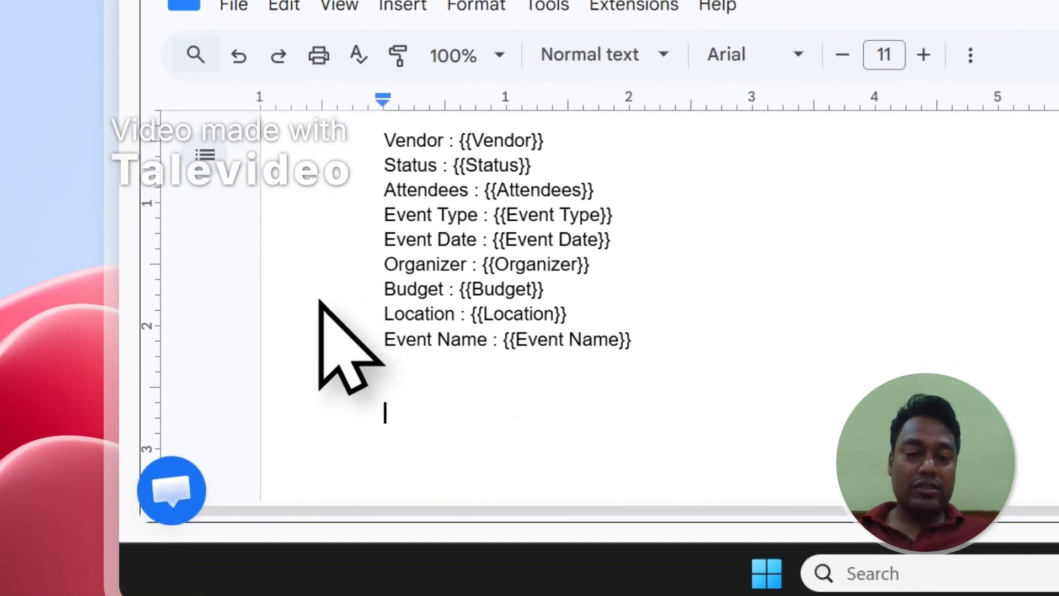
{"action": "key", "text": "Up"}
{"action": "key", "text": "Up"}
{"action": "key", "text": "Up"}
{"action": "key", "text": "Up"}
{"action": "key", "text": "Up"}
{"action": "key", "text": "Up"}
{"action": "key", "text": "Up"}
{"action": "key", "text": "Up"}
{"action": "key", "text": "Up"}
{"action": "key", "text": "Up"}
{"action": "key", "text": "Up"}
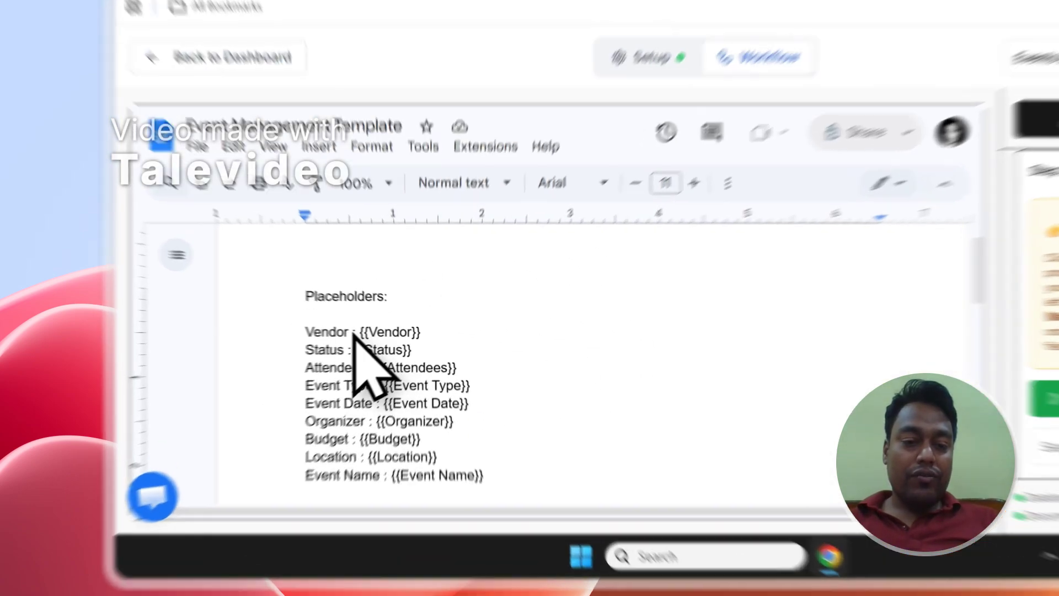
Compare the template's Vendor label and {{Vendor}} placeholder with the DB_Events_Database columns in Notion.
{"action": "double_click", "coordinate": [271, 357]}
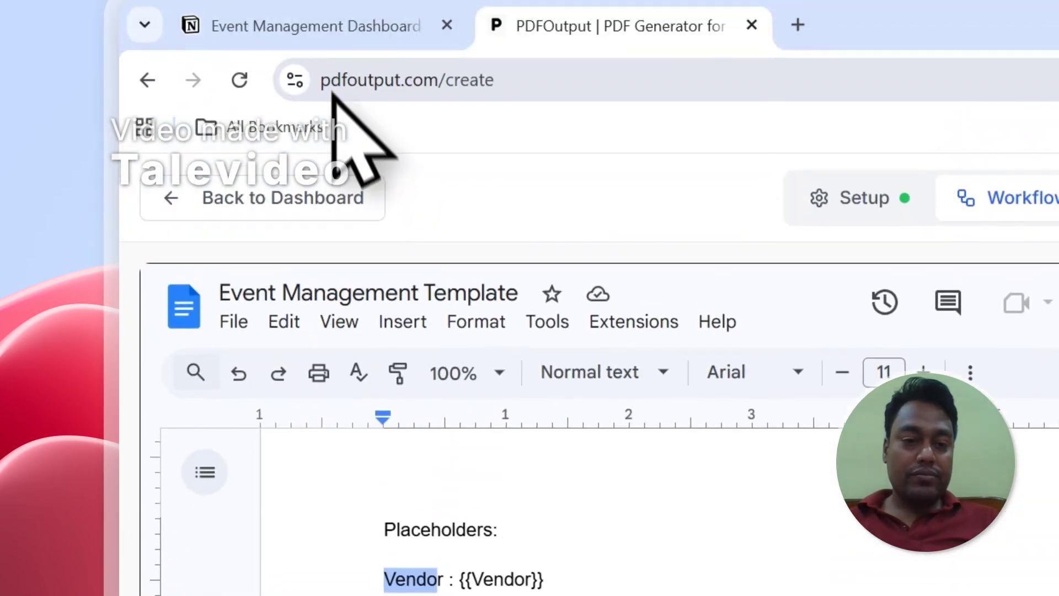
{"action": "left_click_drag", "start_coordinate": [460, 579], "coordinate": [540, 579]}
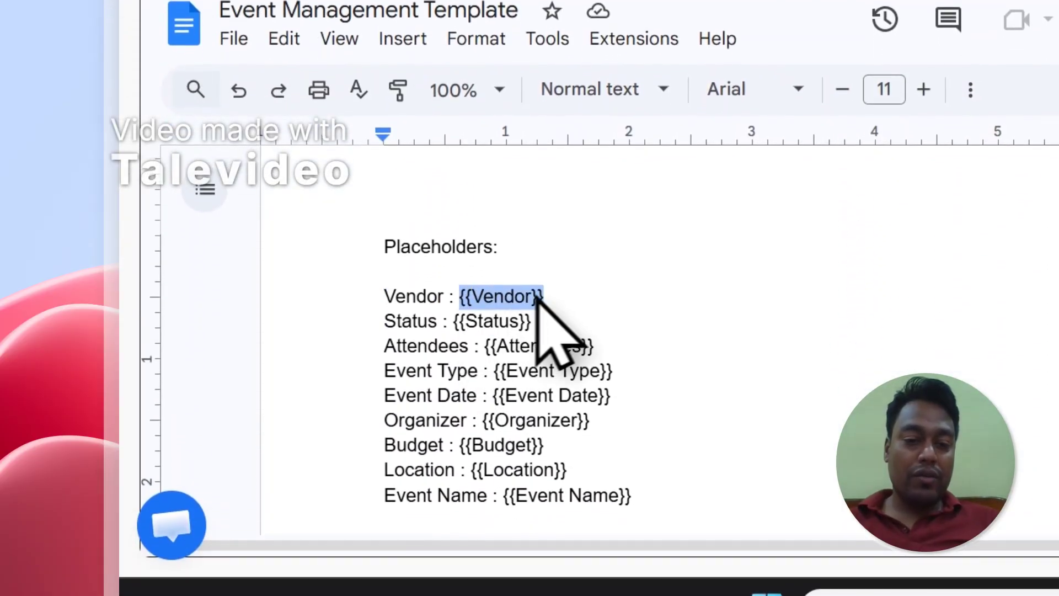
{"action": "left_click", "coordinate": [402, 142]}
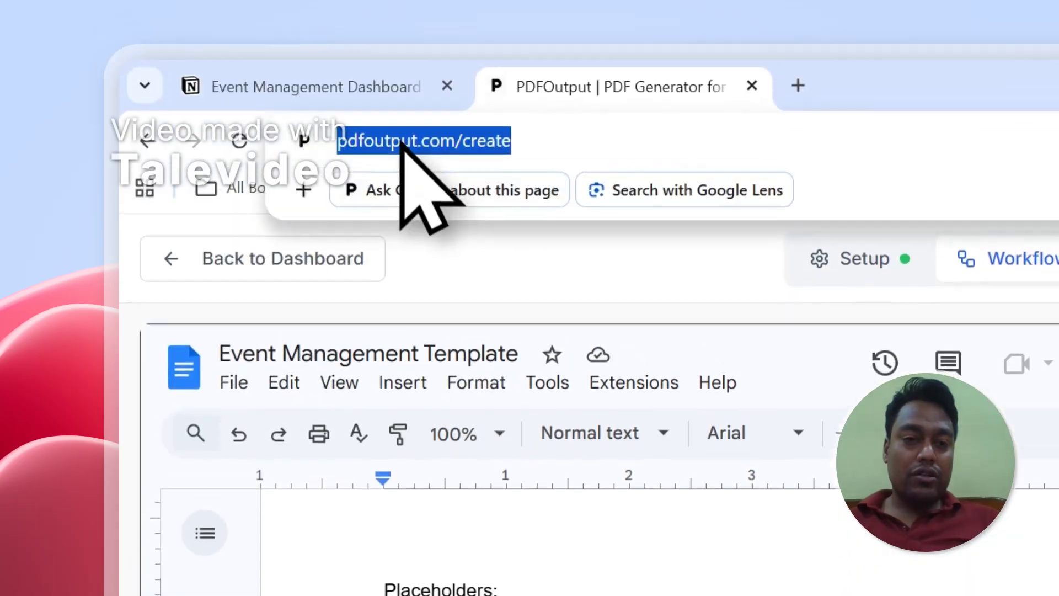
{"action": "left_click", "coordinate": [366, 129]}
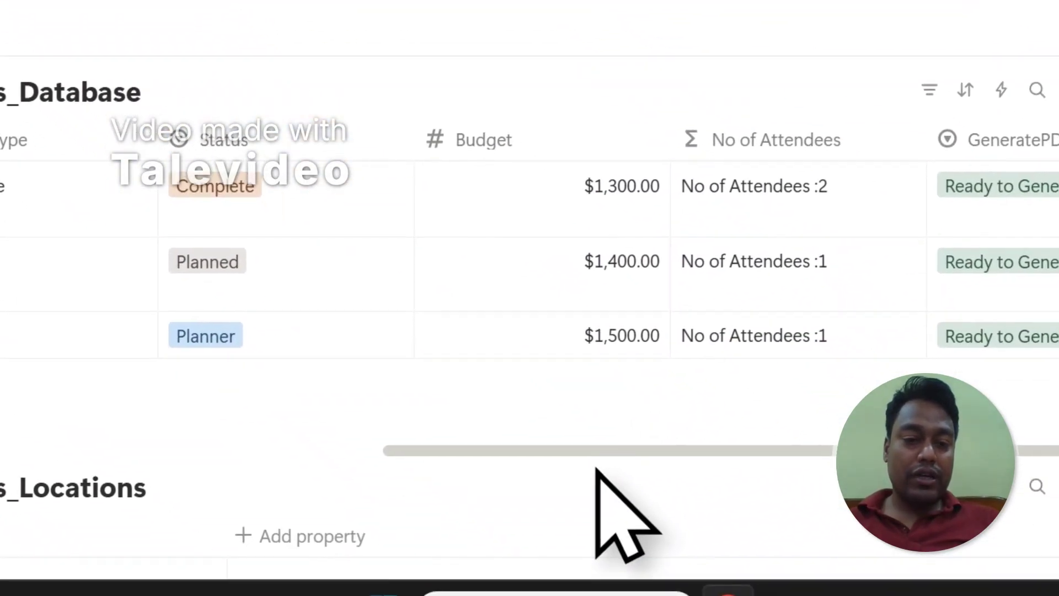
{"action": "left_click_drag", "start_coordinate": [596, 453], "coordinate": [43, 430]}
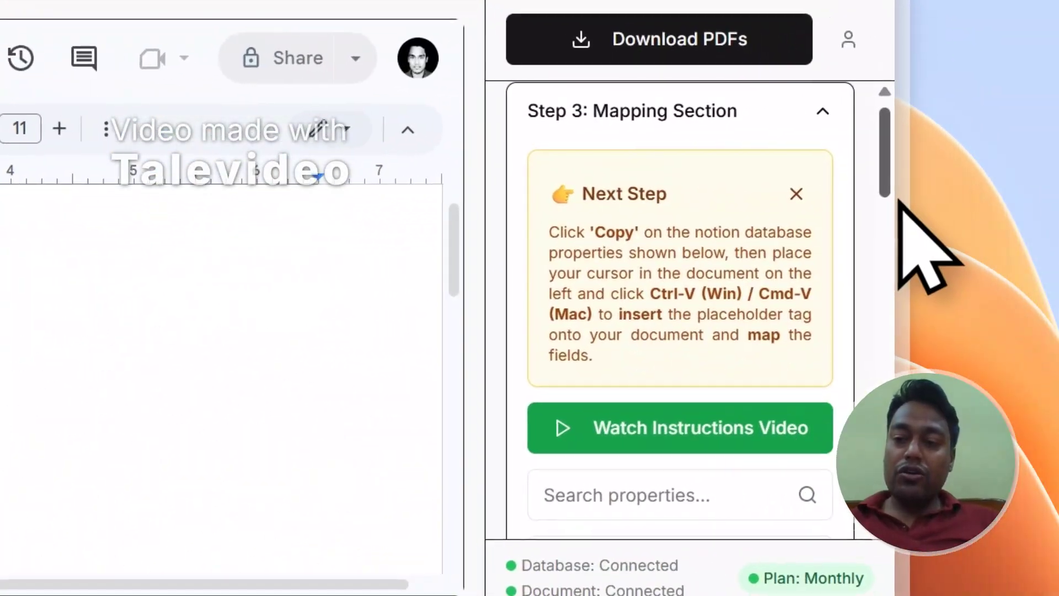
Copy the Budget property from the Mapping Section and insert its {{Budget}} placeholder below the Event Name line of the template.
{"action": "left_click_drag", "start_coordinate": [884, 179], "coordinate": [885, 282]}
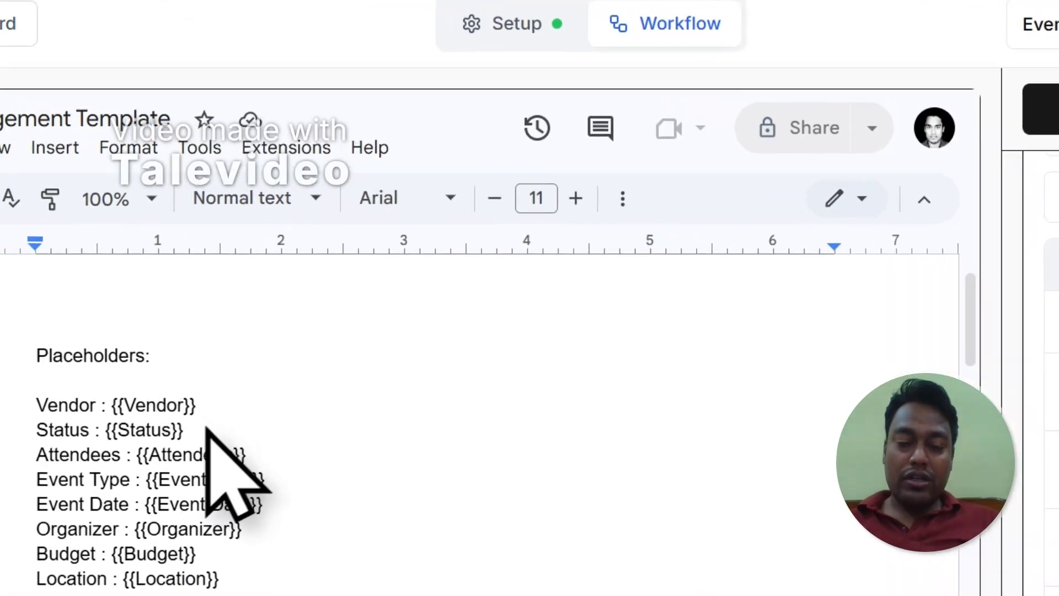
{"action": "left_click", "coordinate": [208, 428]}
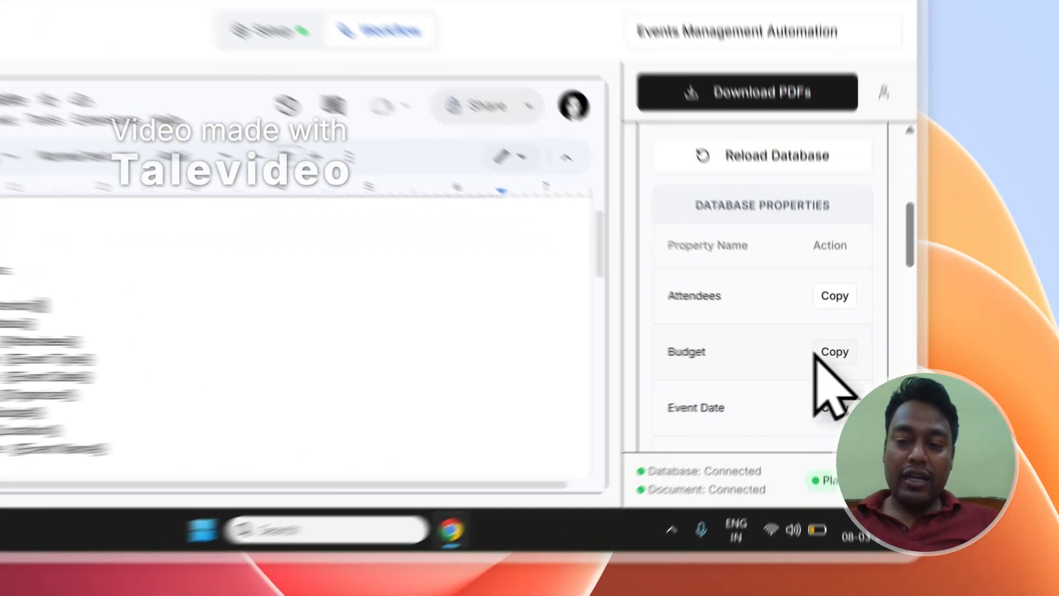
{"action": "left_click", "coordinate": [882, 390]}
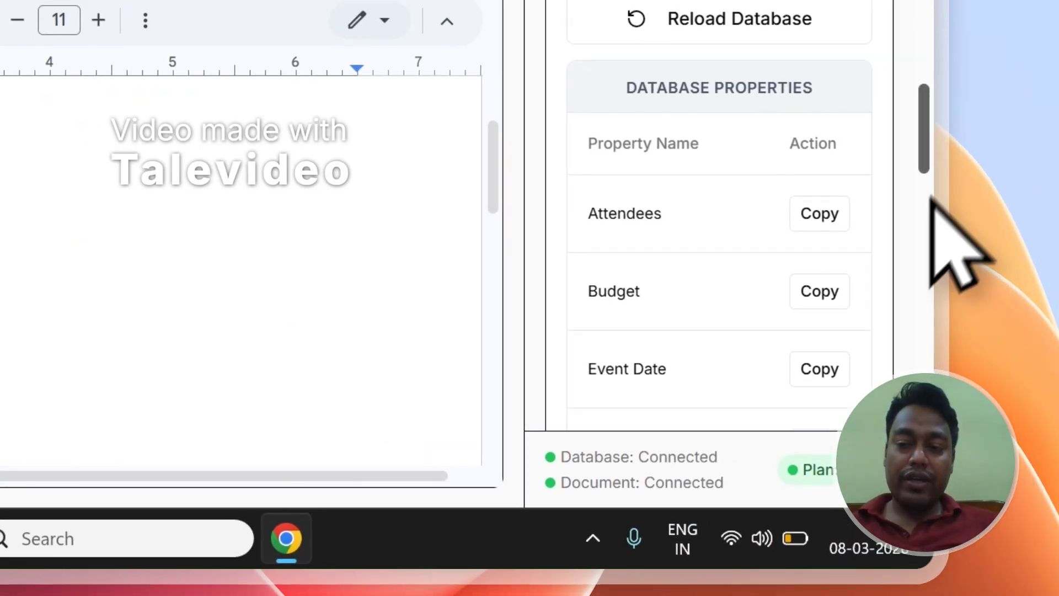
{"action": "left_click_drag", "start_coordinate": [923, 150], "coordinate": [889, 105]}
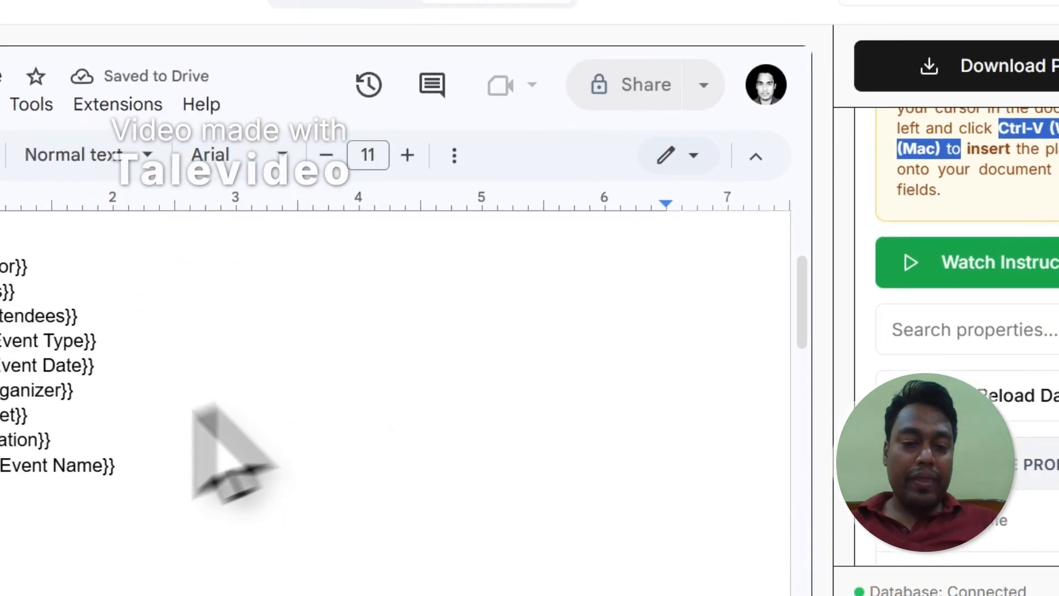
{"action": "key", "text": "ctrl+v"}
{"action": "key", "text": "shift+Home"}
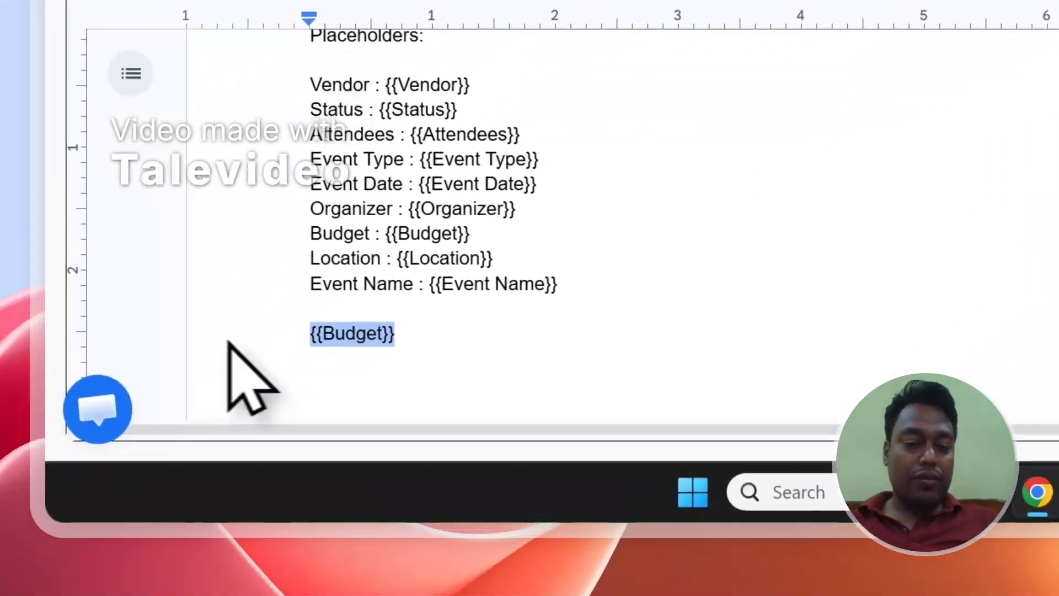
Compare the template's placeholders and the listed database properties with the DB_Events_Database columns in Notion.
{"action": "left_click", "coordinate": [325, 17]}
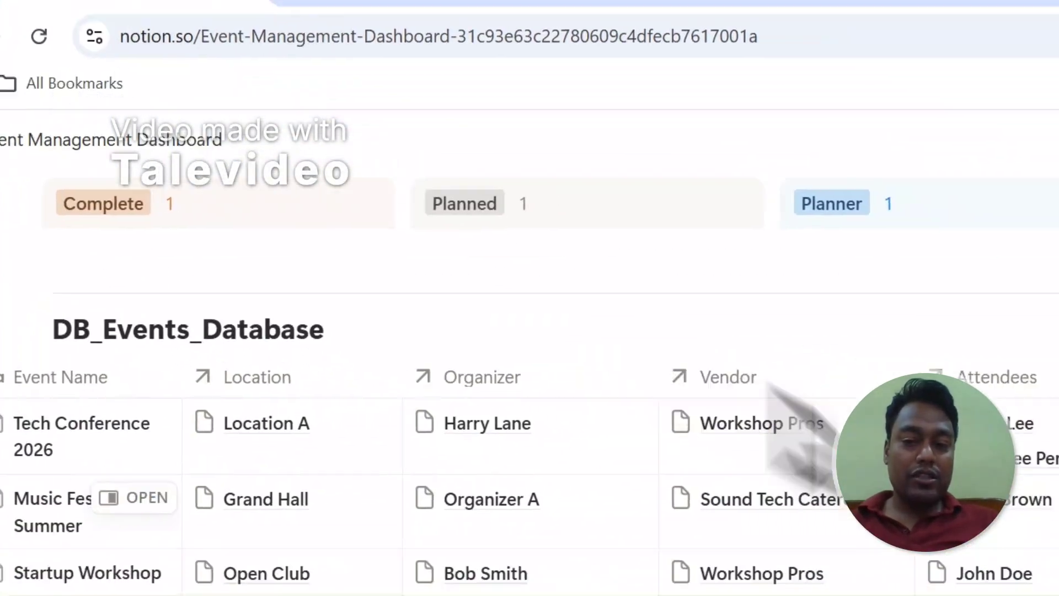
{"action": "scroll", "coordinate": [634, 595], "scroll_direction": "right", "scroll_amount": 10}
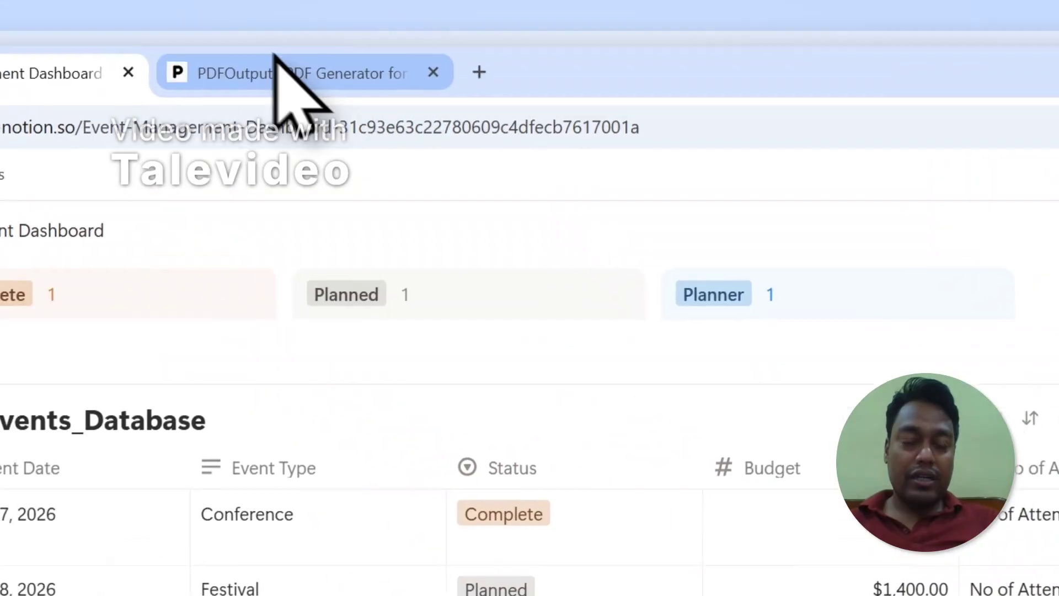
{"action": "left_click", "coordinate": [277, 66]}
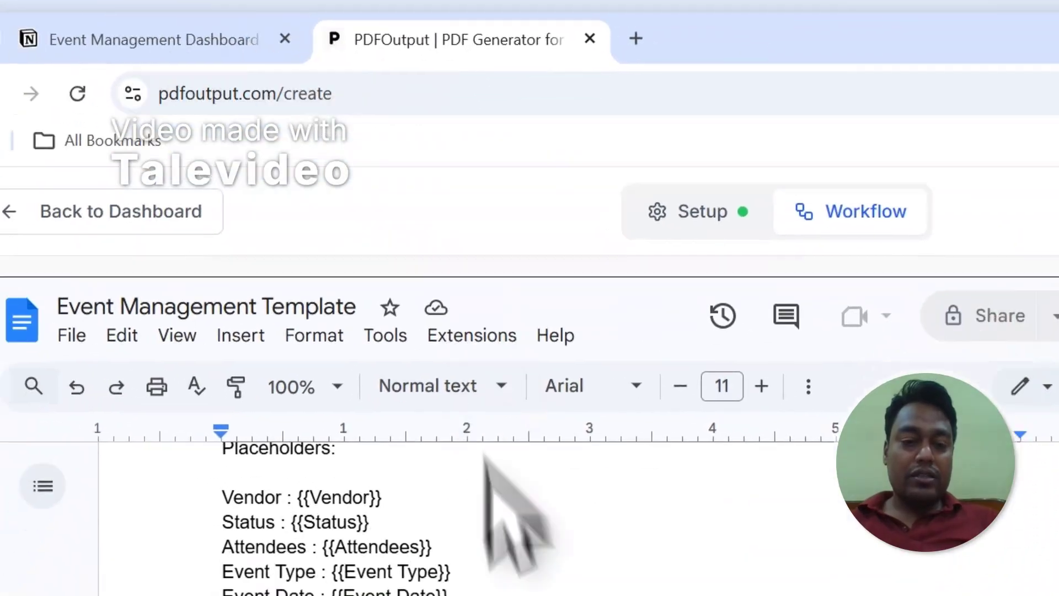
{"action": "left_click_drag", "start_coordinate": [515, 374], "coordinate": [236, 107]}
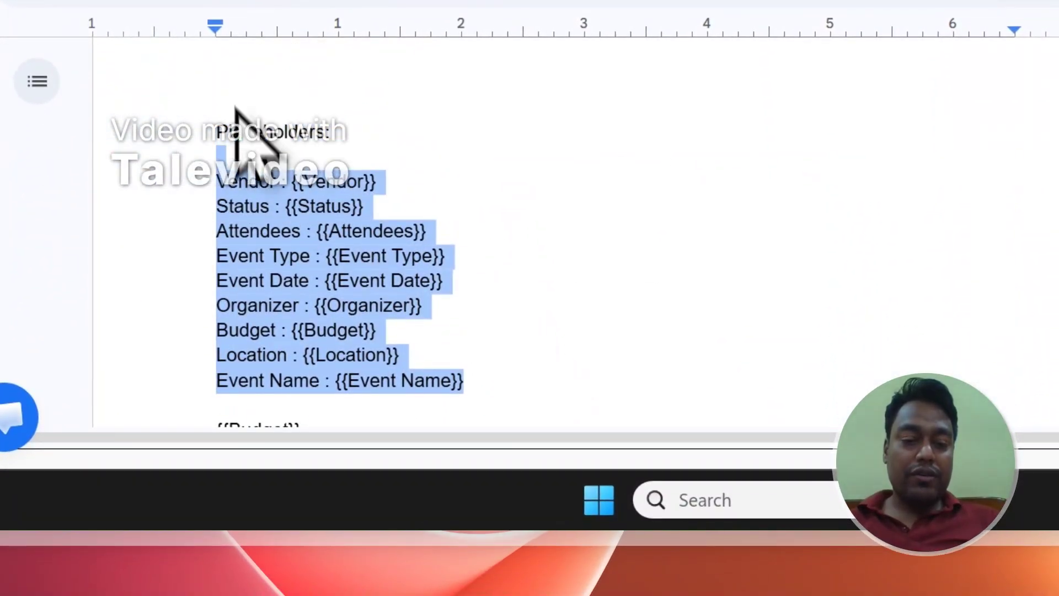
{"action": "left_click", "coordinate": [348, 203]}
{"action": "scroll", "coordinate": [985, 220], "scroll_direction": "down", "scroll_amount": 5}
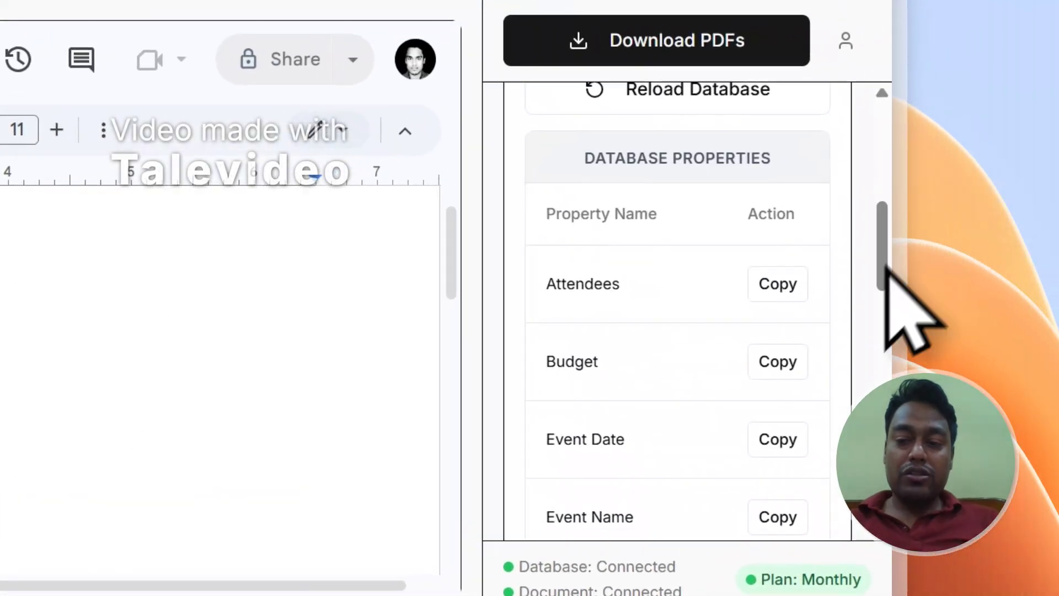
{"action": "scroll", "coordinate": [886, 278], "scroll_direction": "down", "scroll_amount": 2}
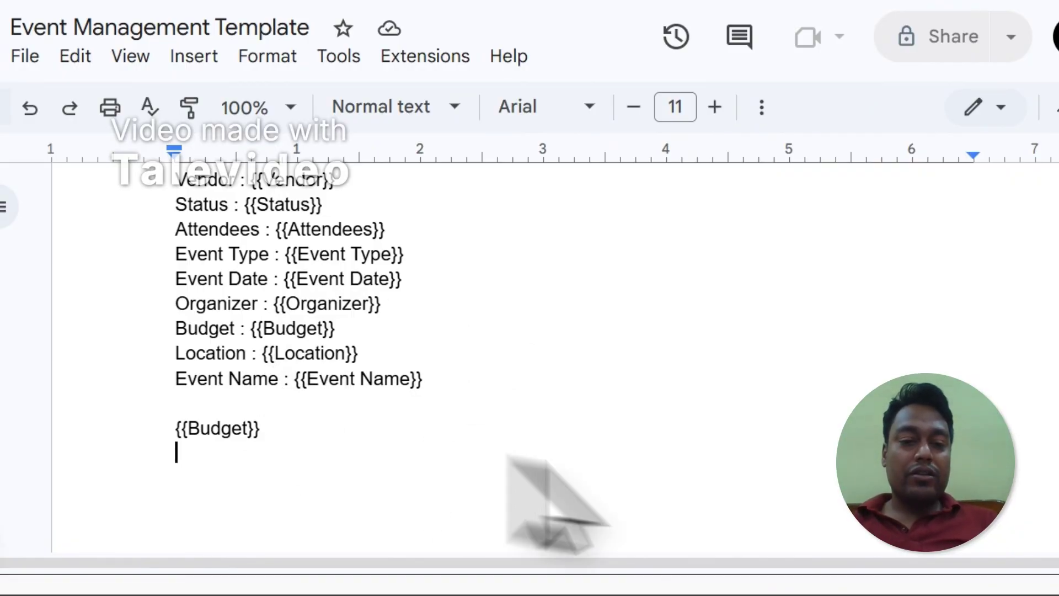
{"action": "left_click", "coordinate": [364, 56]}
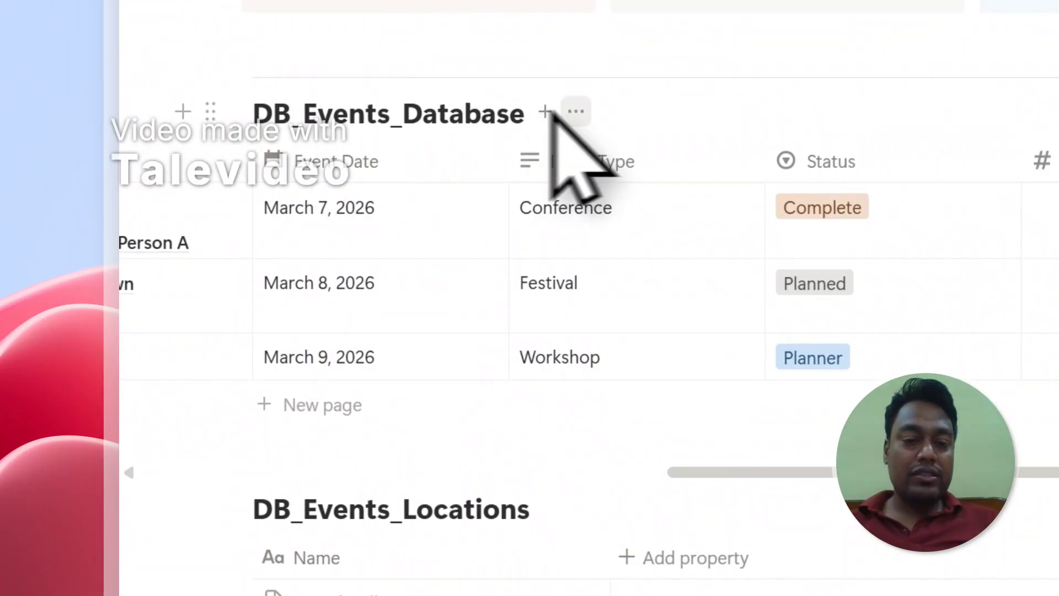
Check the remaining databases and DB_Events_Database columns in Notion against the properties available for mapping in PDFOutput.
{"action": "scroll", "coordinate": [922, 343], "scroll_direction": "down", "scroll_amount": 4}
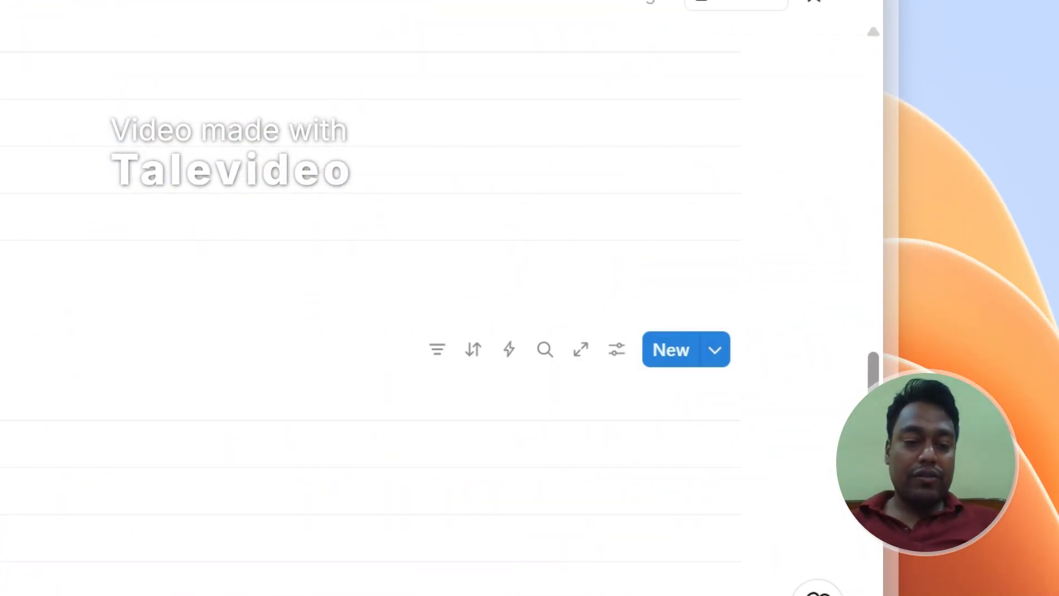
{"action": "scroll", "coordinate": [369, 276], "scroll_direction": "down", "scroll_amount": 5}
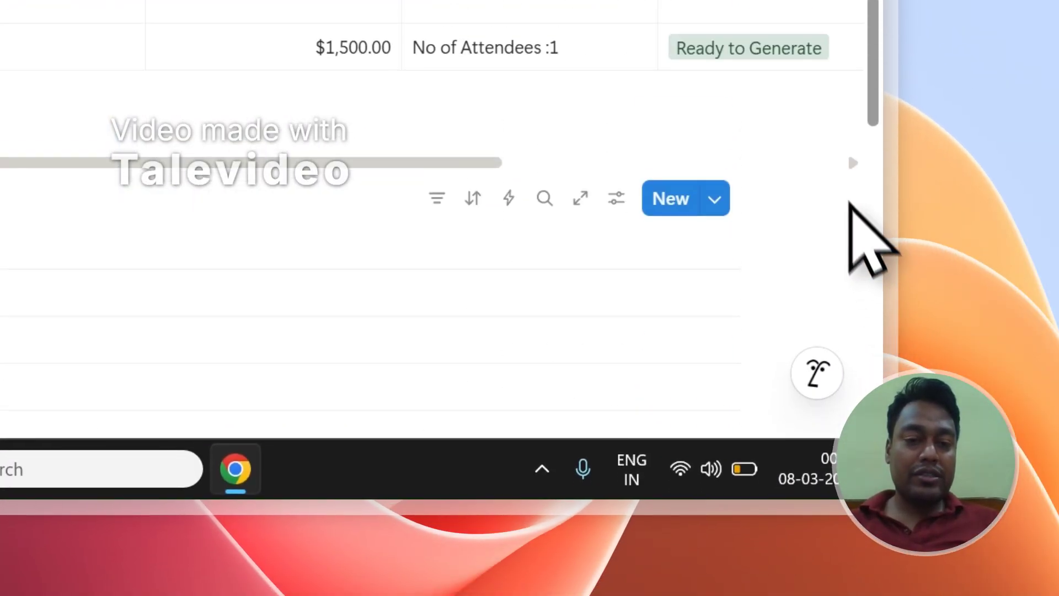
{"action": "scroll", "coordinate": [824, 128], "scroll_direction": "up", "scroll_amount": 8}
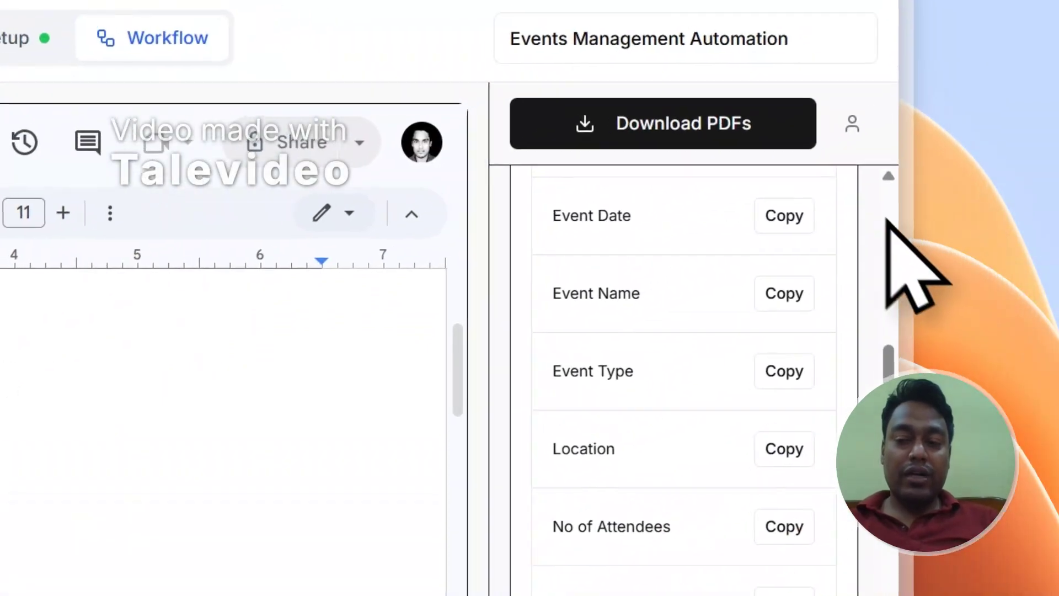
{"action": "left_click_drag", "start_coordinate": [886, 357], "coordinate": [888, 262]}
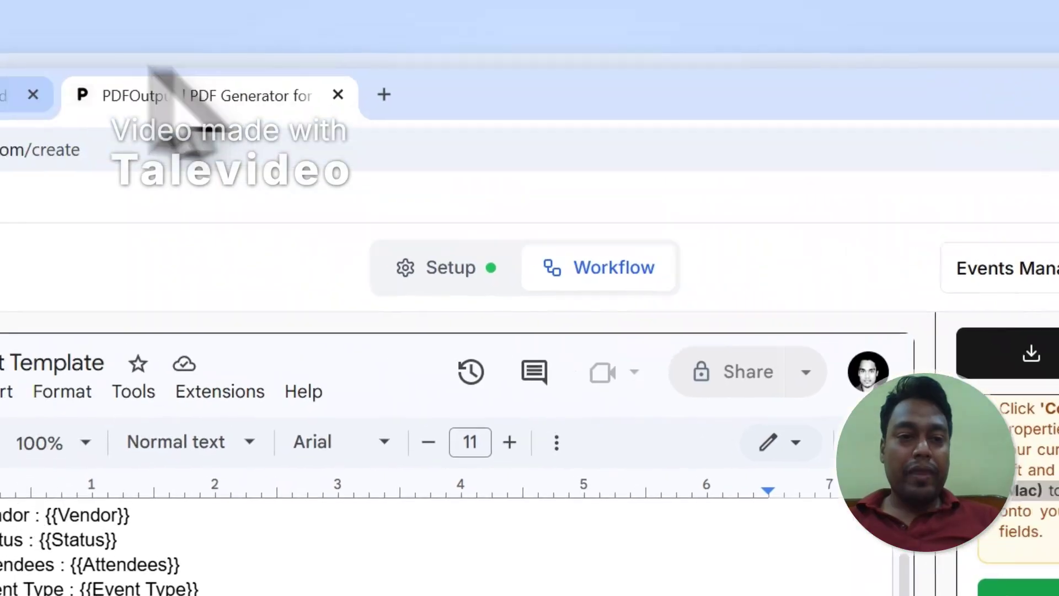
{"action": "left_click", "coordinate": [288, 132]}
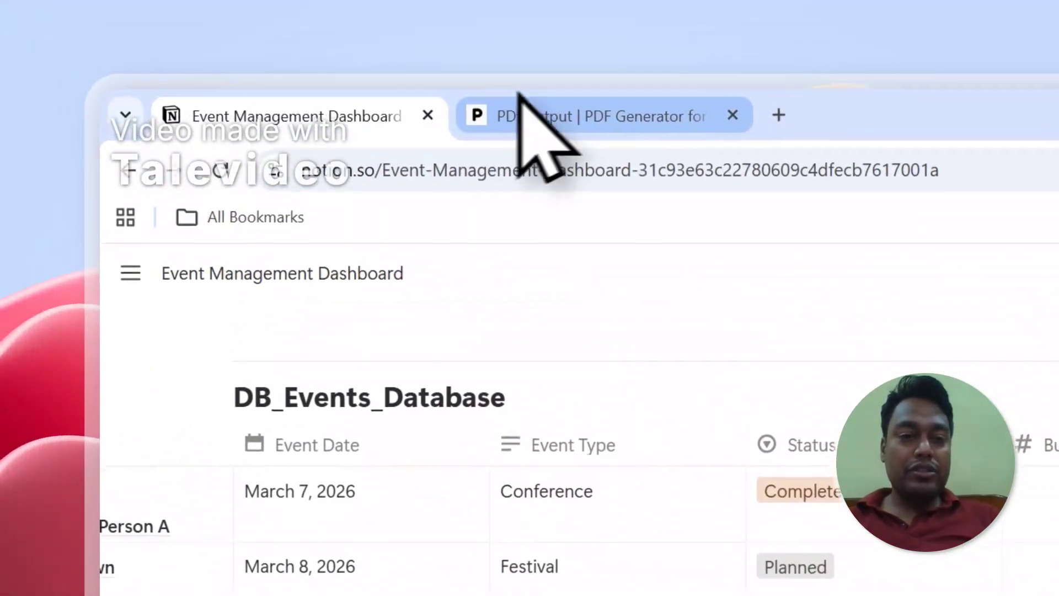
Insert a 2 x 2 table below the {{Budget}} placeholder in the PDFOutput template.
{"action": "left_click", "coordinate": [524, 107]}
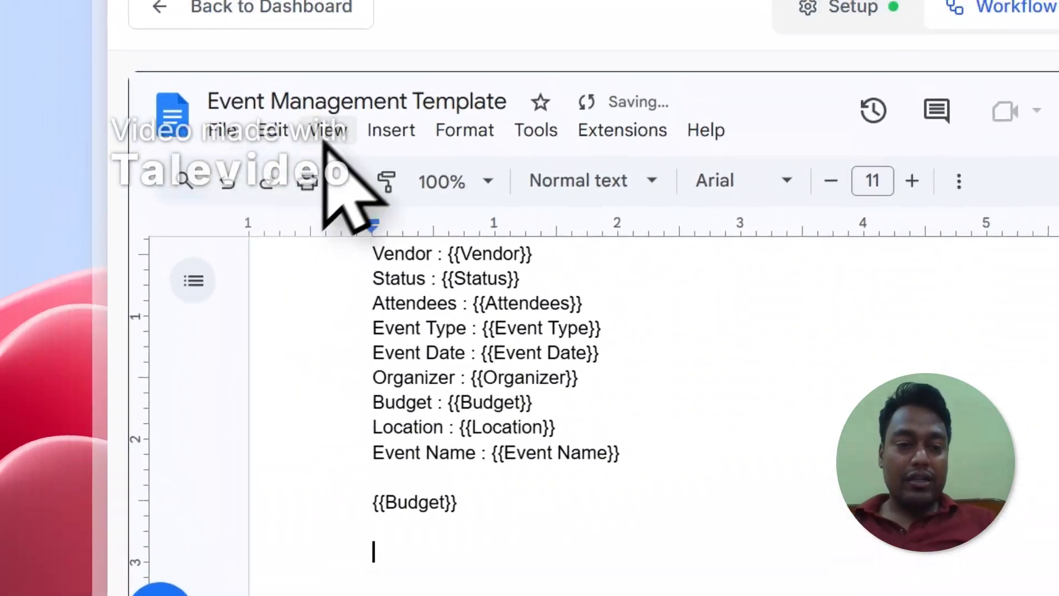
{"action": "left_click", "coordinate": [390, 130]}
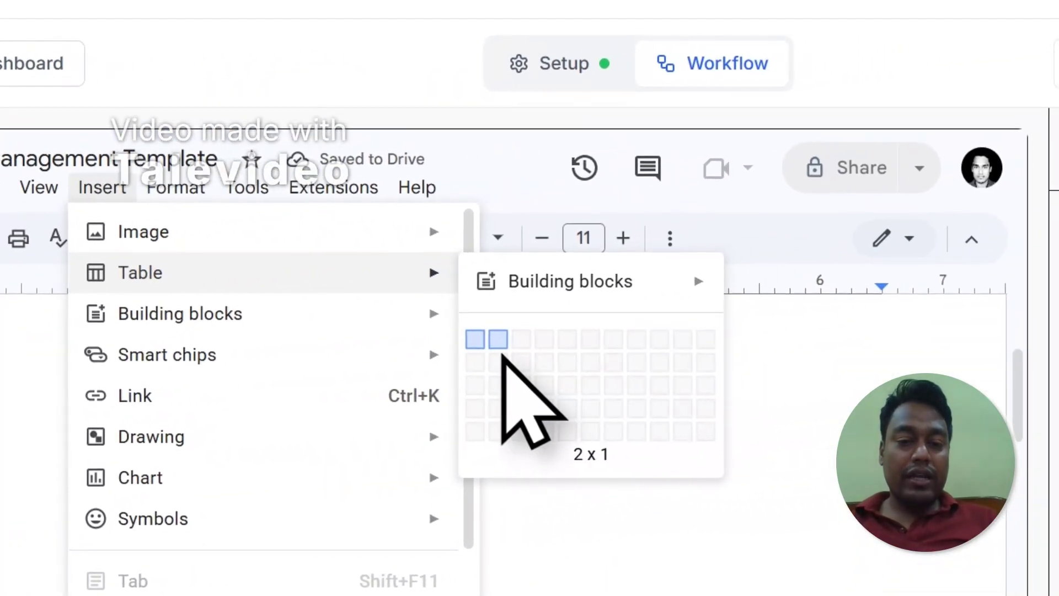
{"action": "left_click", "coordinate": [494, 363]}
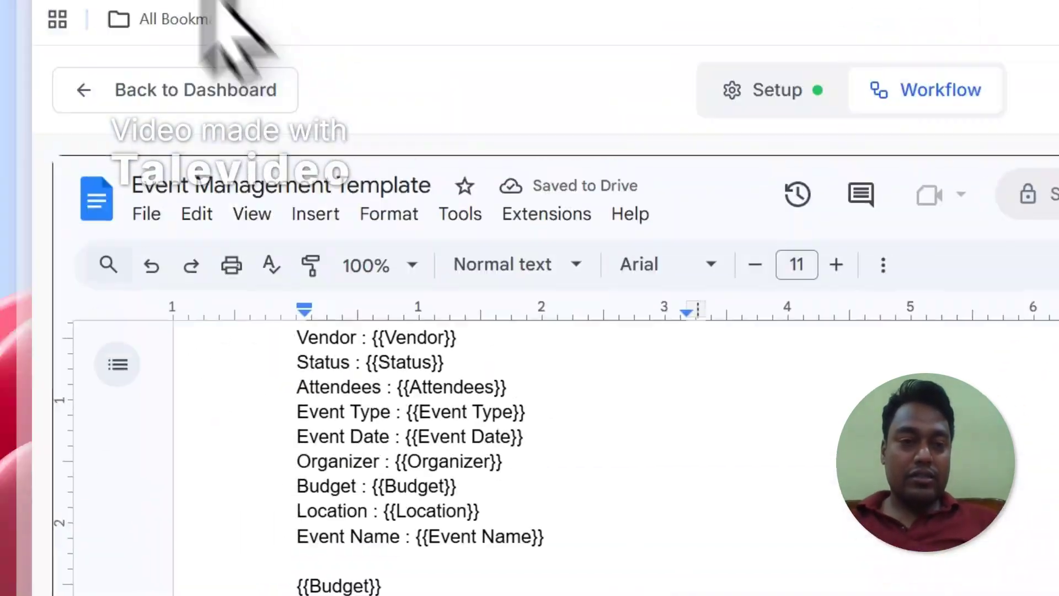
Consult the Notion database and head the new table's columns with Location and Attendee Name.
{"action": "left_click", "coordinate": [204, 120]}
{"action": "left_click", "coordinate": [617, 122]}
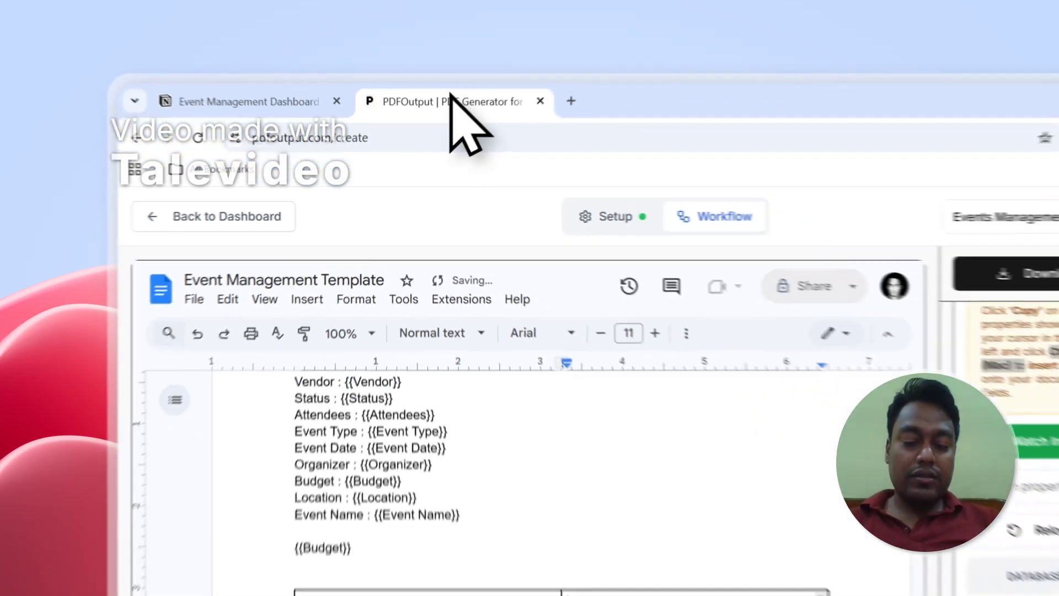
{"action": "type", "text": "Attendee Name"}
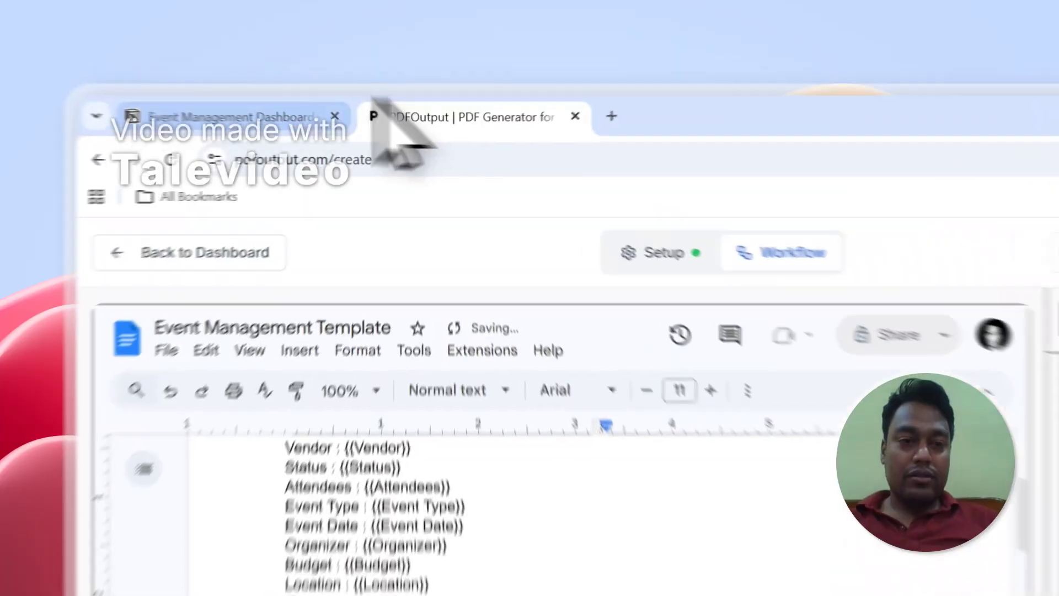
Check the Notion databases again, then replace the table's Location heading in the template with Vendor Number.
{"action": "left_click", "coordinate": [264, 81]}
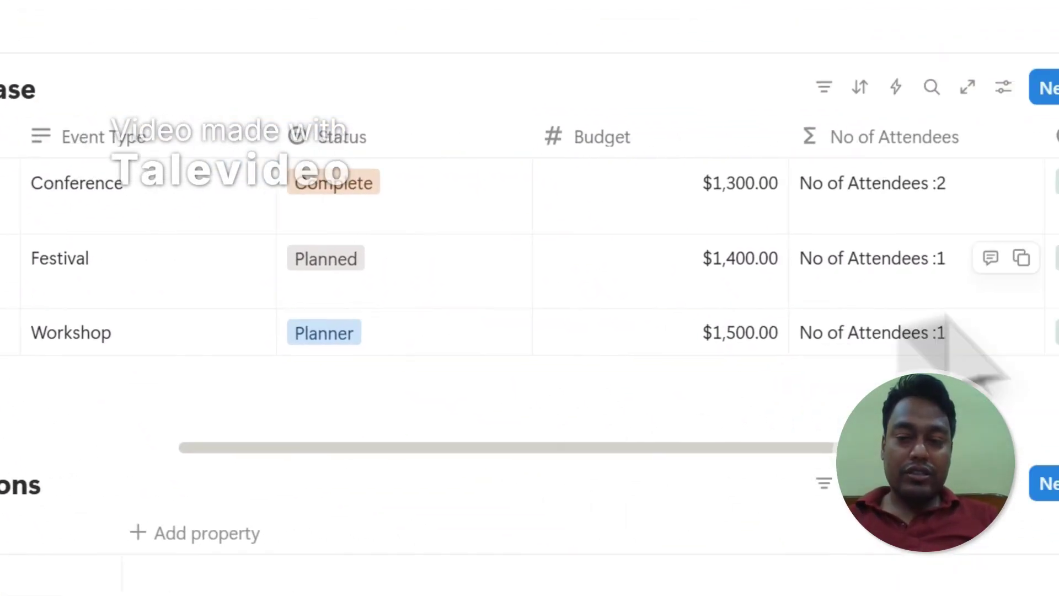
{"action": "scroll", "coordinate": [891, 326], "scroll_direction": "down", "scroll_amount": 2}
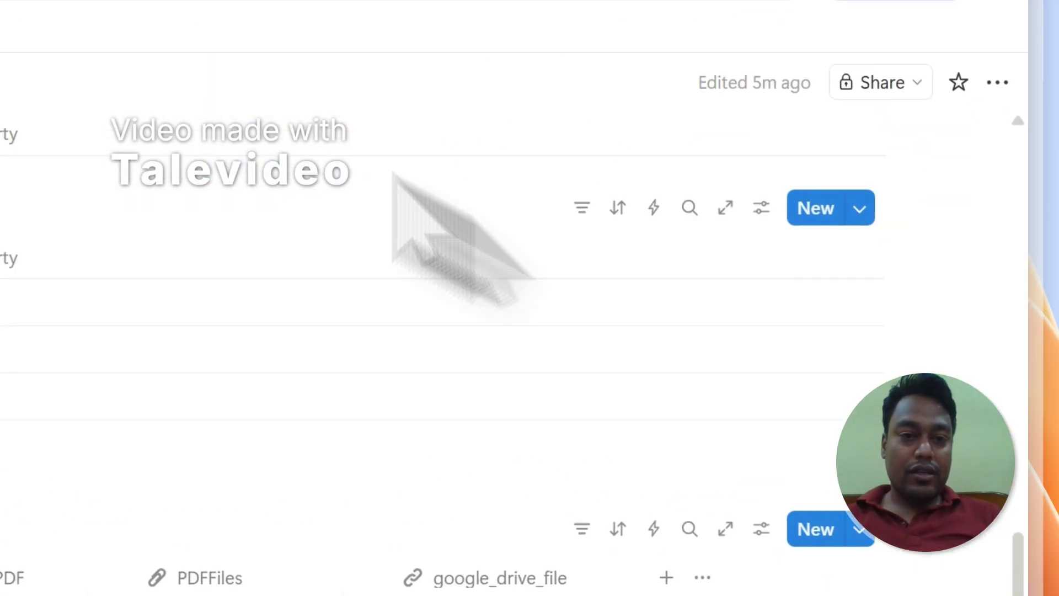
{"action": "left_click", "coordinate": [224, 106]}
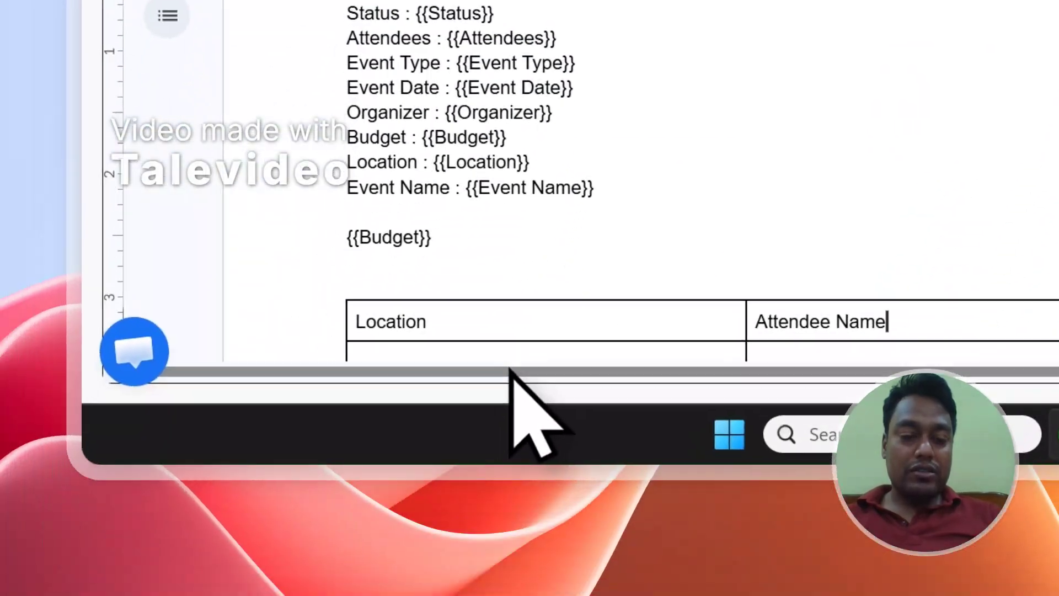
{"action": "left_click", "coordinate": [508, 331]}
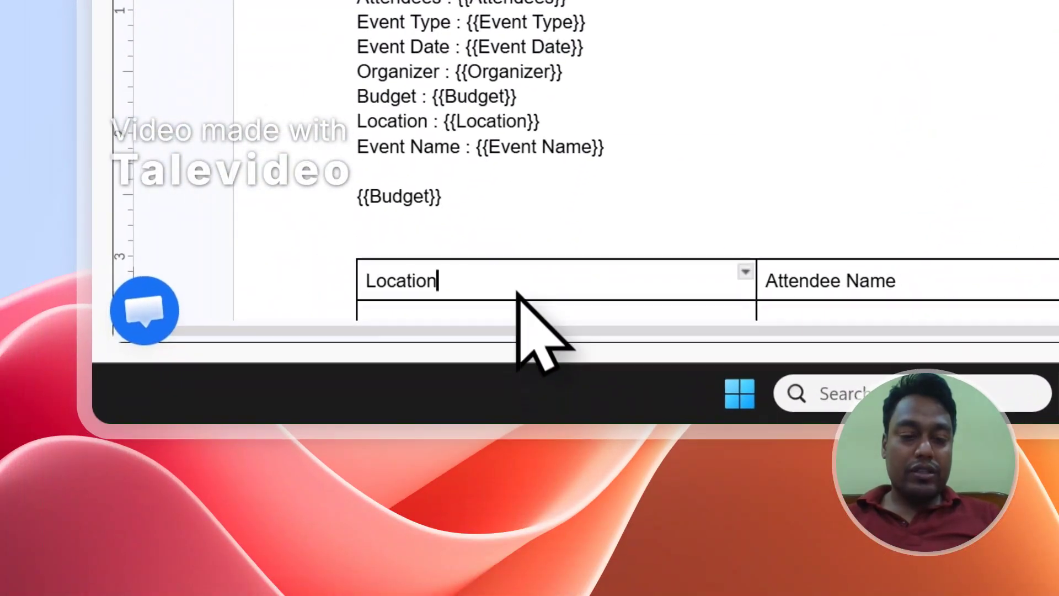
{"action": "type", "text": "Vend"}
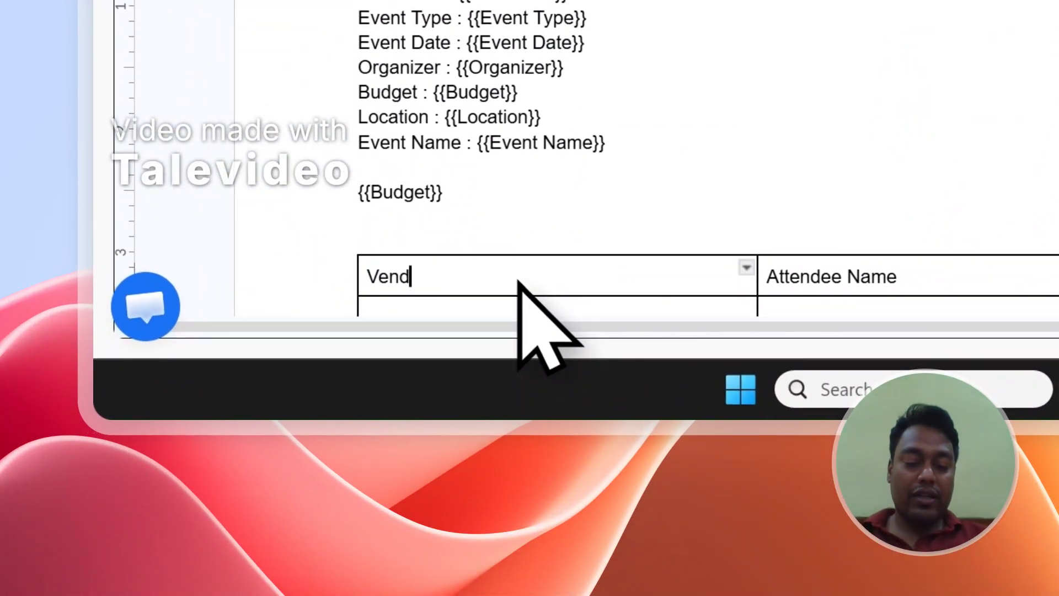
{"action": "type", "text": "or Number"}
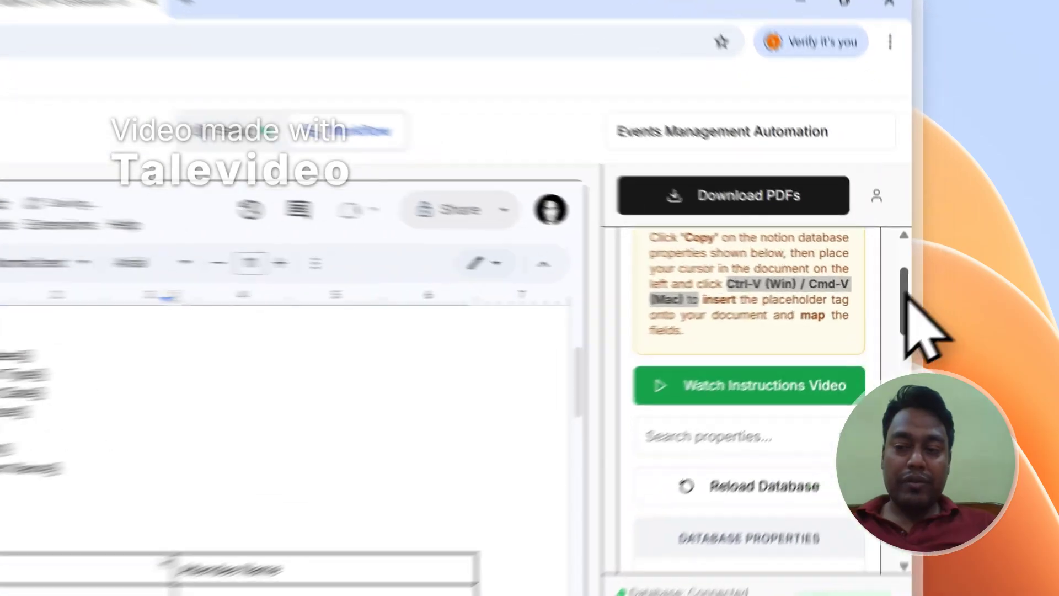
Copy the Vendor and Attendees properties and insert {{Vendor}} under Vendor Number and {{Attendees}} under Attendee Name in the table.
{"action": "left_click_drag", "start_coordinate": [934, 279], "coordinate": [939, 291]}
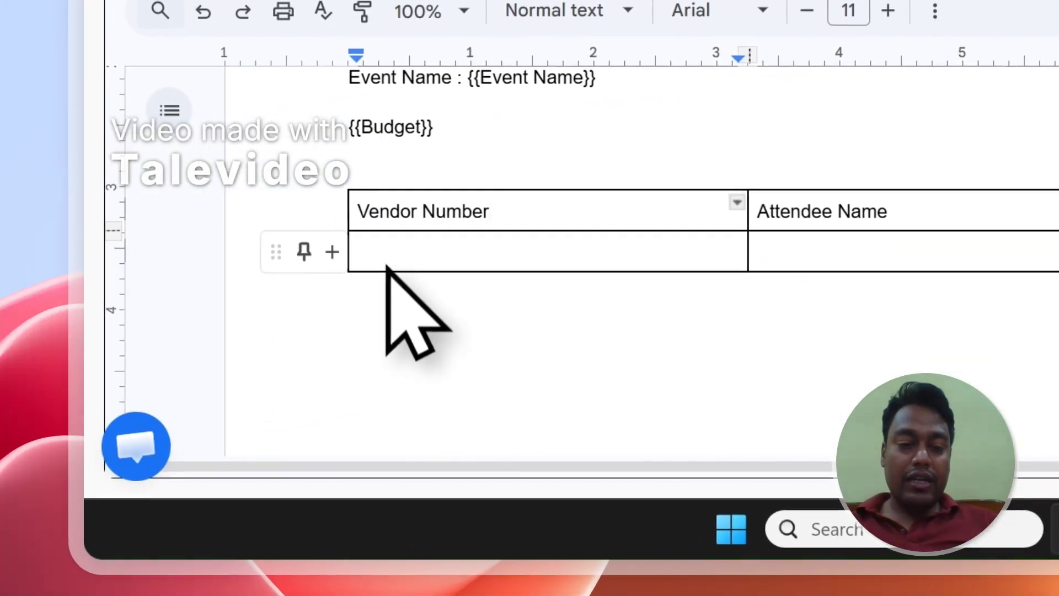
{"action": "left_click", "coordinate": [388, 256]}
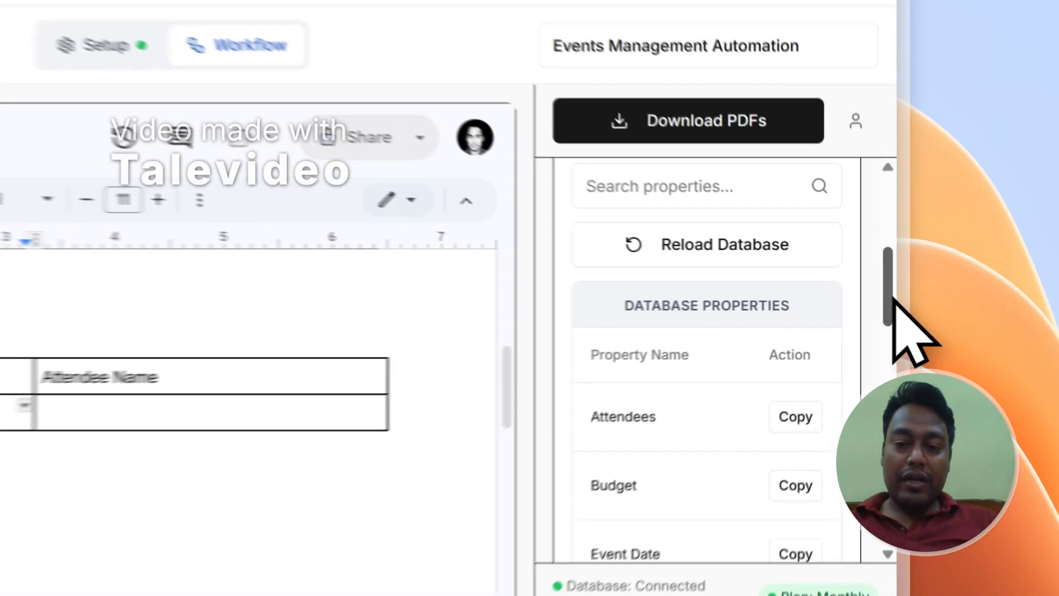
{"action": "left_click_drag", "start_coordinate": [936, 312], "coordinate": [936, 319]}
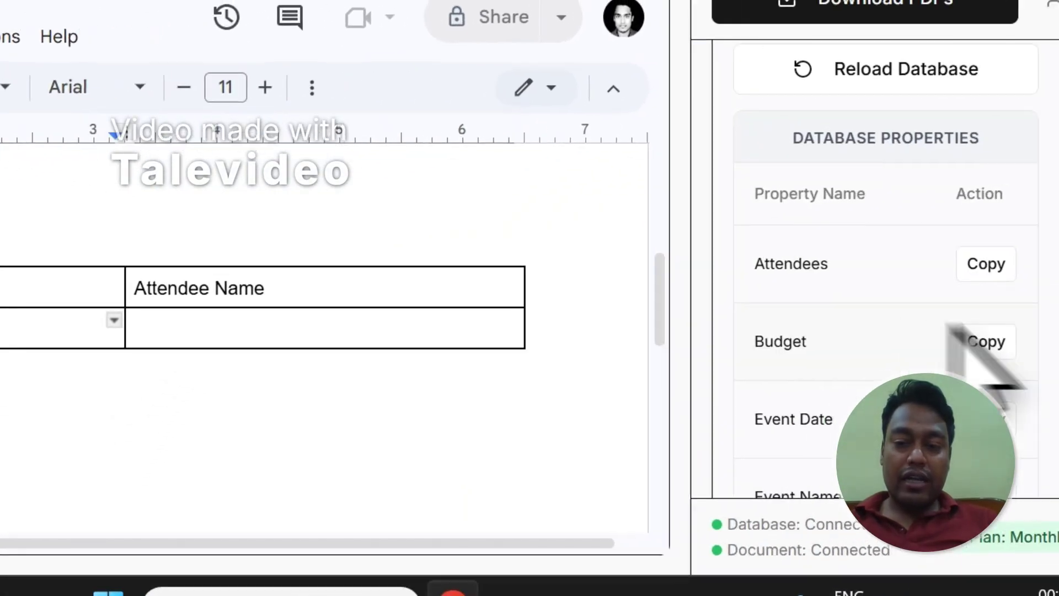
{"action": "left_click_drag", "start_coordinate": [957, 199], "coordinate": [874, 410]}
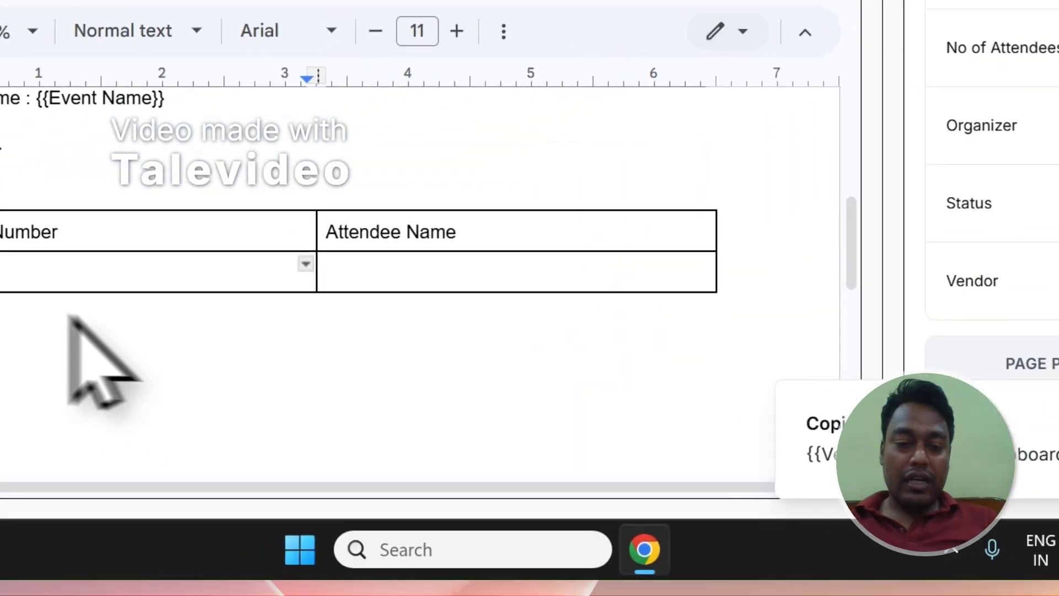
{"action": "left_click", "coordinate": [133, 248]}
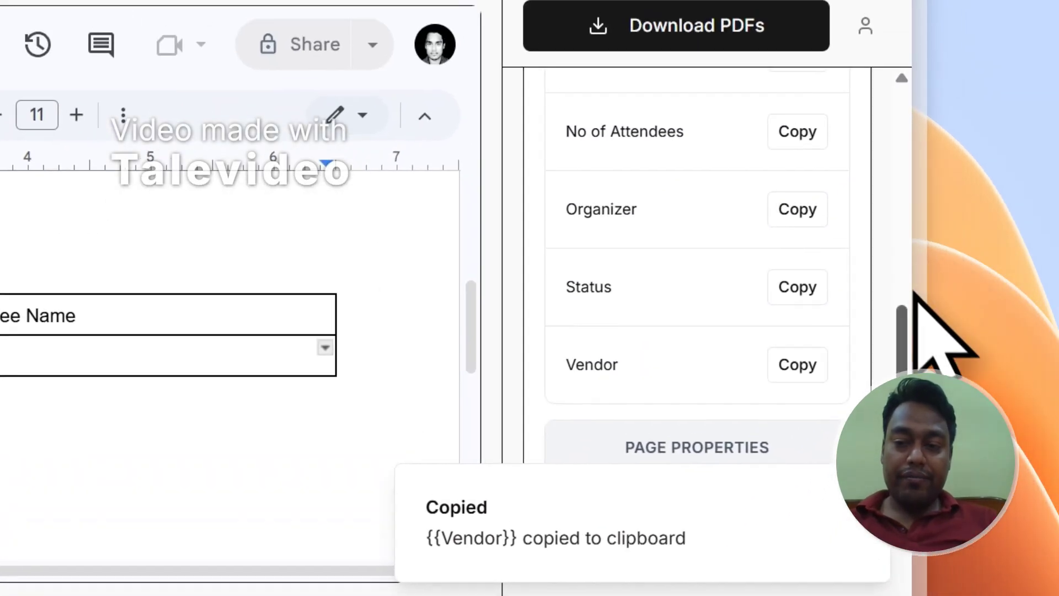
{"action": "left_click_drag", "start_coordinate": [916, 297], "coordinate": [892, 305]}
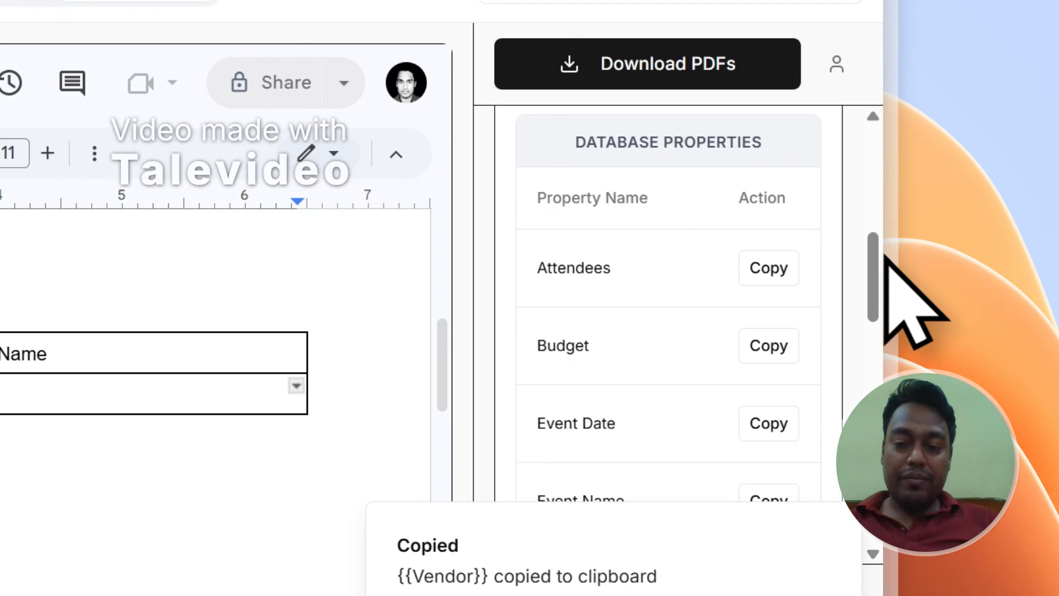
{"action": "left_click", "coordinate": [138, 406]}
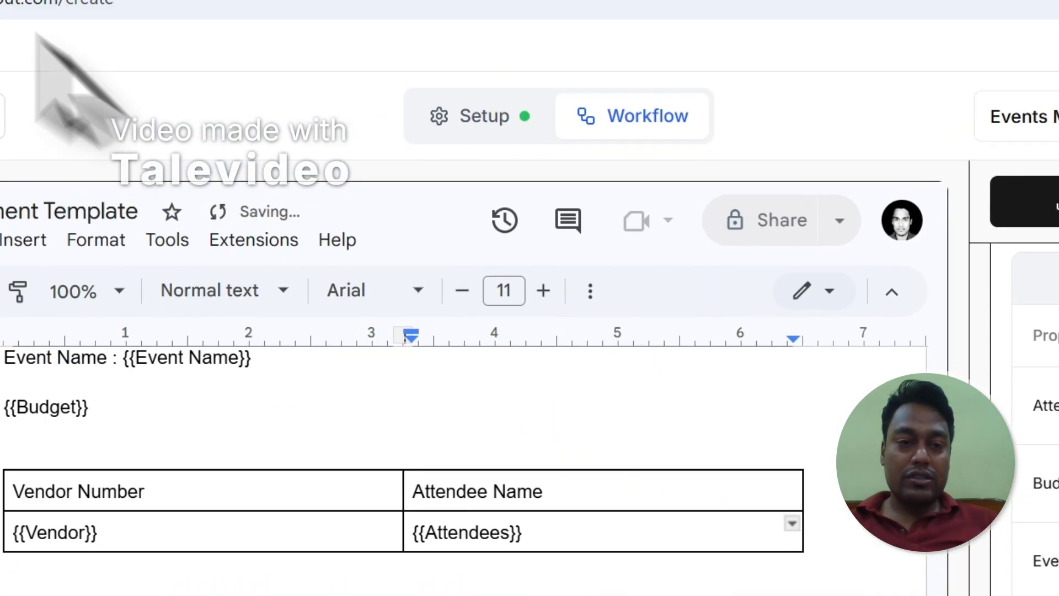
Compare the table's placeholders with the DB_Events_Database columns in Notion and view the vendors linkable to the first event.
{"action": "left_click", "coordinate": [273, 125]}
{"action": "left_click_drag", "start_coordinate": [998, 496], "coordinate": [865, 155]}
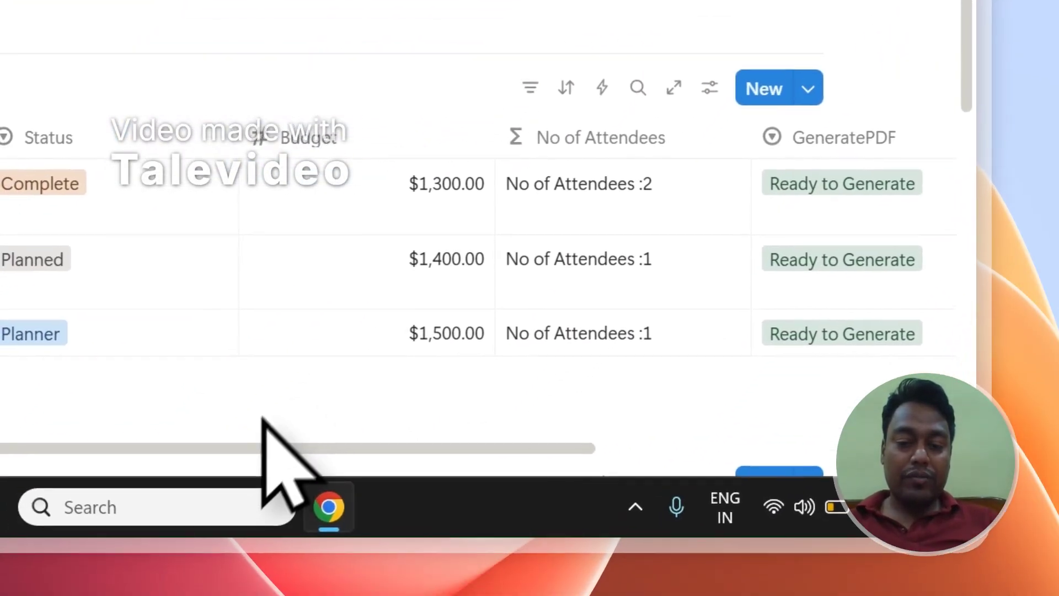
{"action": "left_click_drag", "start_coordinate": [207, 519], "coordinate": [0, 513]}
{"action": "left_click_drag", "start_coordinate": [272, 323], "coordinate": [189, 304]}
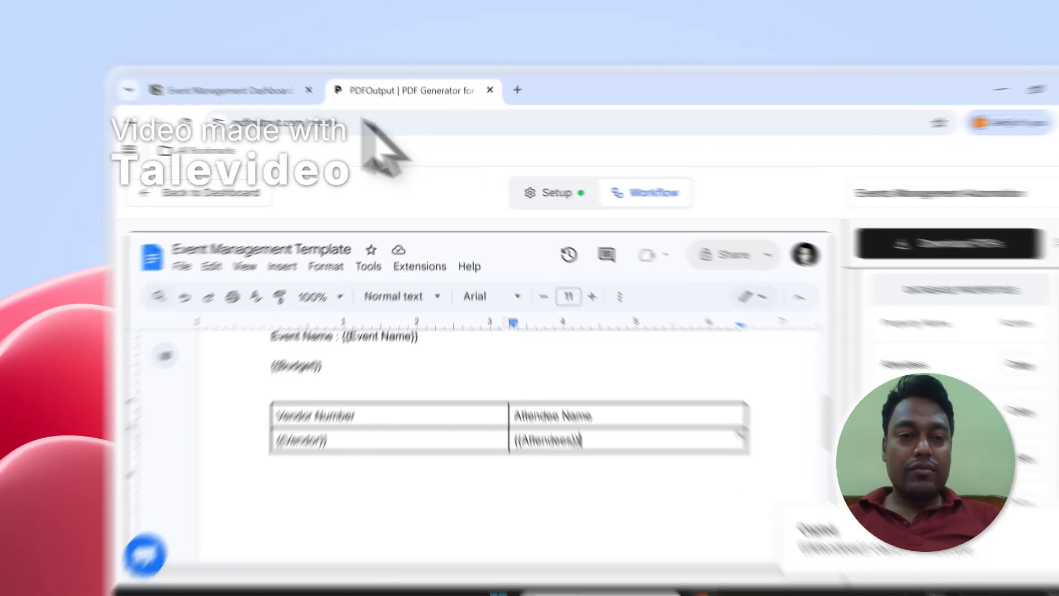
{"action": "left_click", "coordinate": [238, 81]}
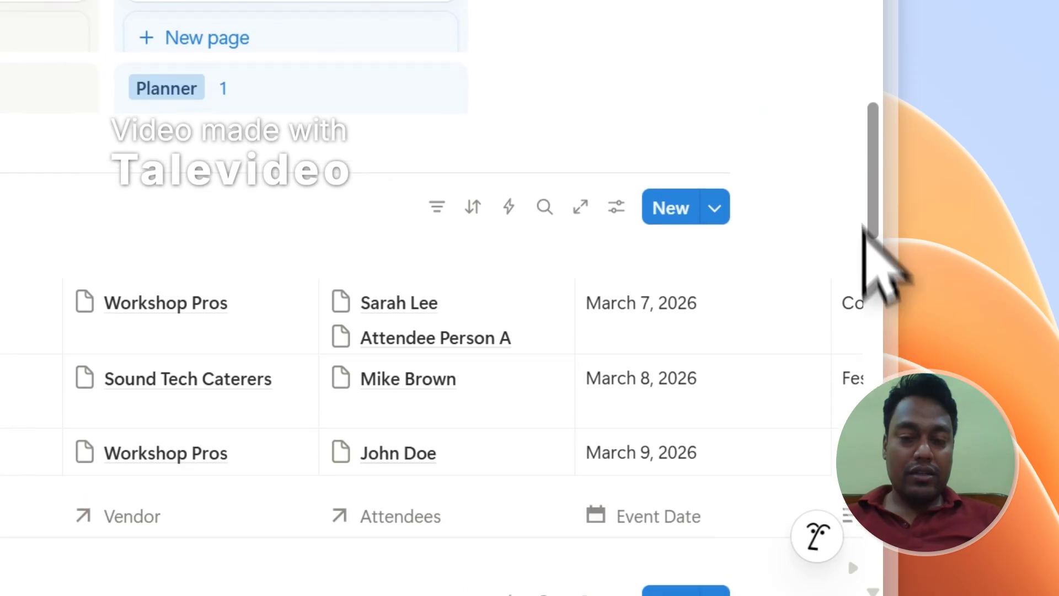
{"action": "left_click", "coordinate": [144, 319]}
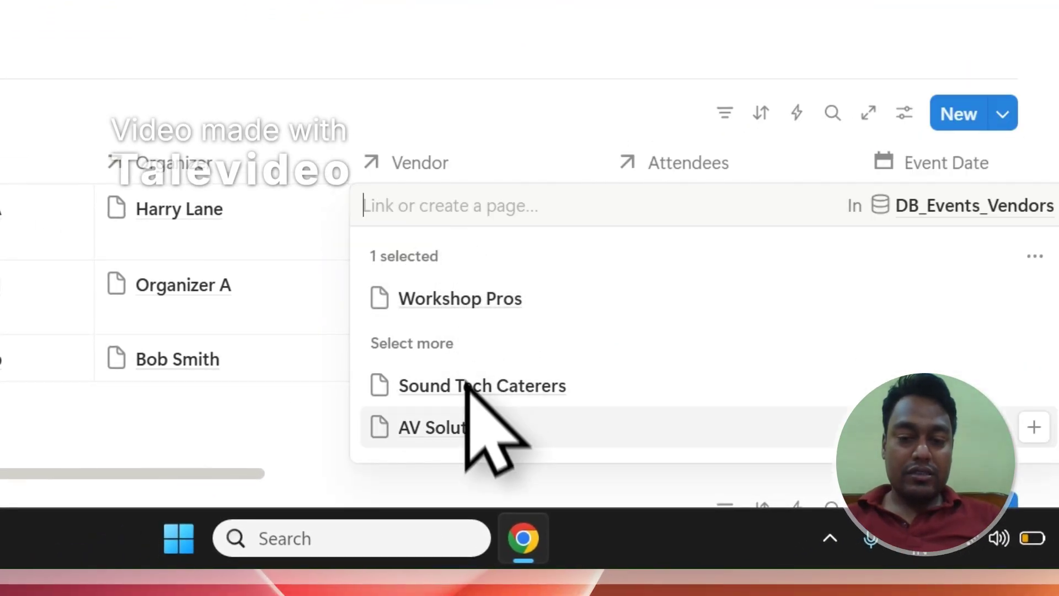
{"action": "left_click", "coordinate": [450, 87]}
Reload the Notion database in PDFOutput's mapping section and dismiss the notification.
{"action": "left_click", "coordinate": [353, 81]}
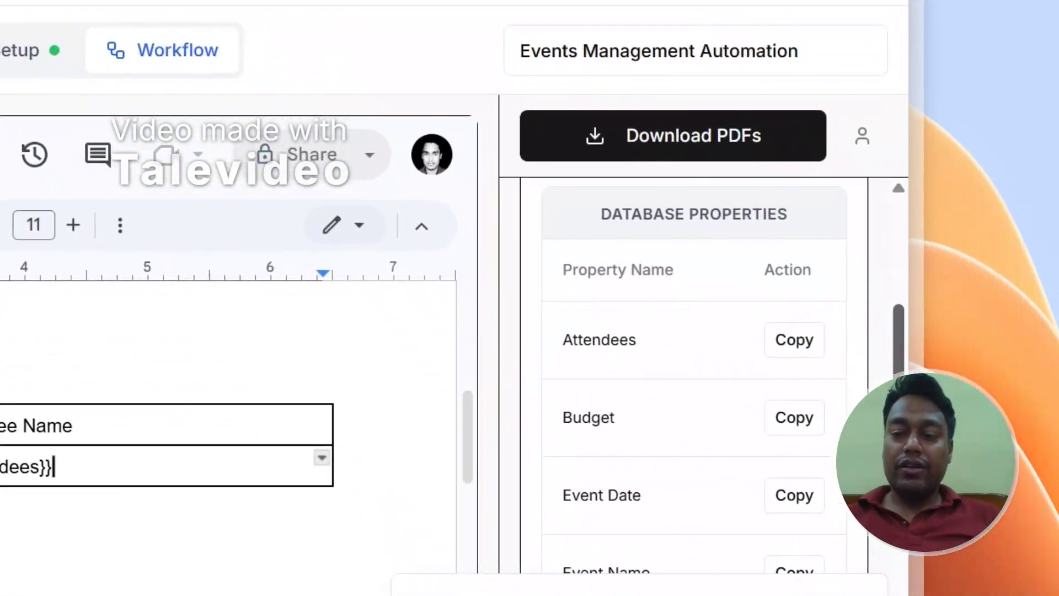
{"action": "left_click_drag", "start_coordinate": [899, 362], "coordinate": [899, 301]}
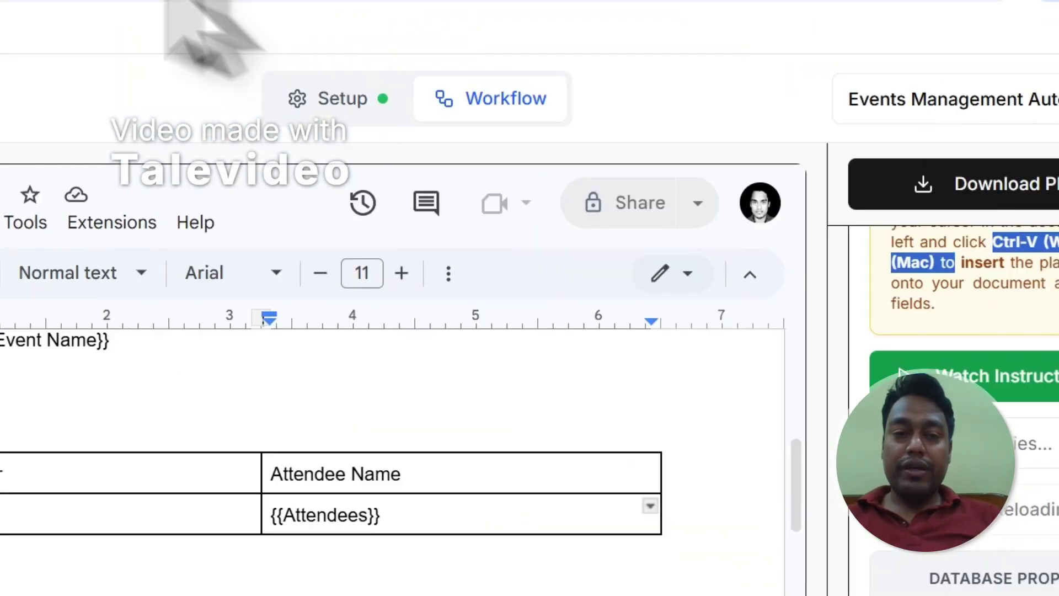
{"action": "left_click", "coordinate": [200, 135]}
{"action": "left_click", "coordinate": [591, 99]}
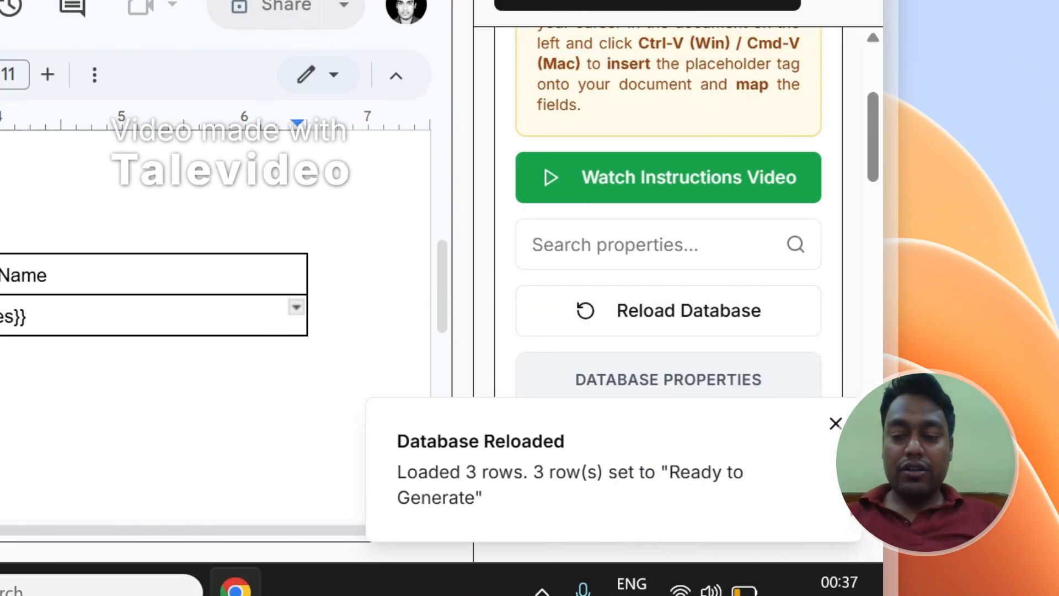
{"action": "left_click", "coordinate": [835, 422]}
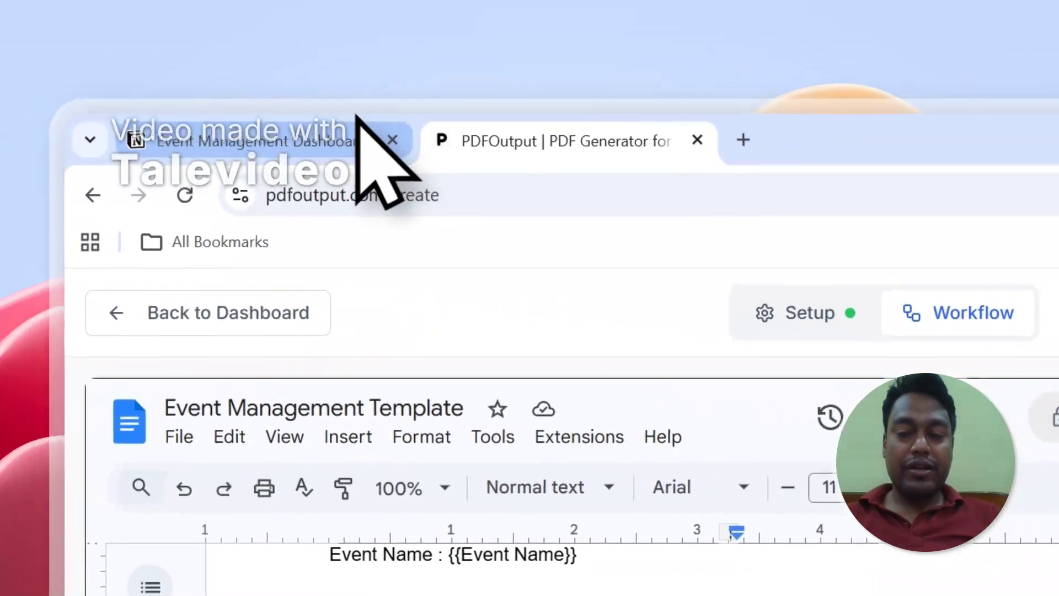
Check the GeneratePDF column of DB_Events_Database in Notion, then start generating and downloading the event PDFs in PDFOutput.
{"action": "left_click", "coordinate": [358, 118]}
{"action": "left_click_drag", "start_coordinate": [538, 428], "coordinate": [780, 330]}
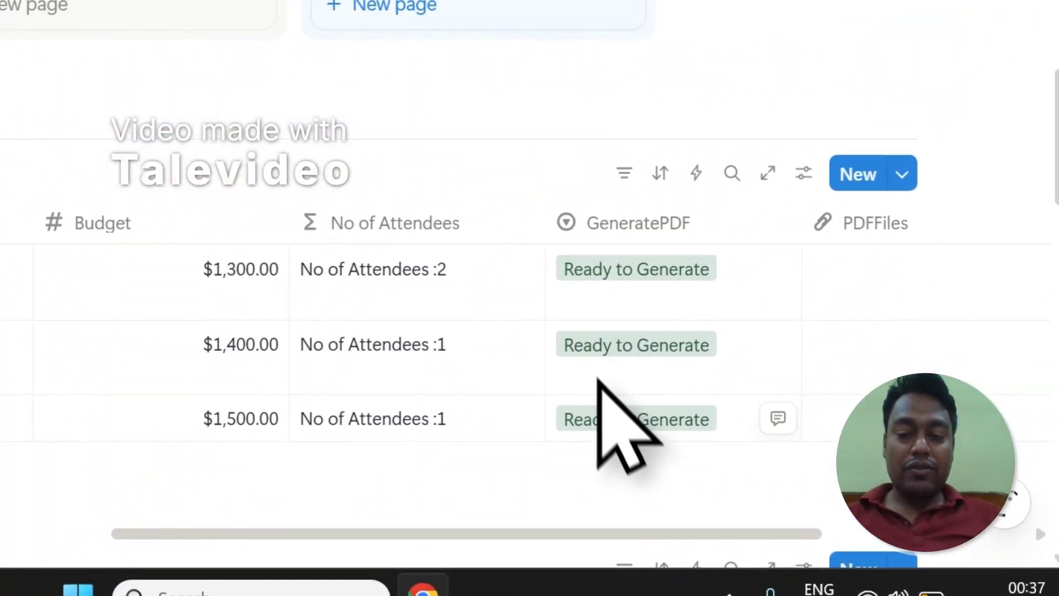
{"action": "left_click", "coordinate": [202, 113]}
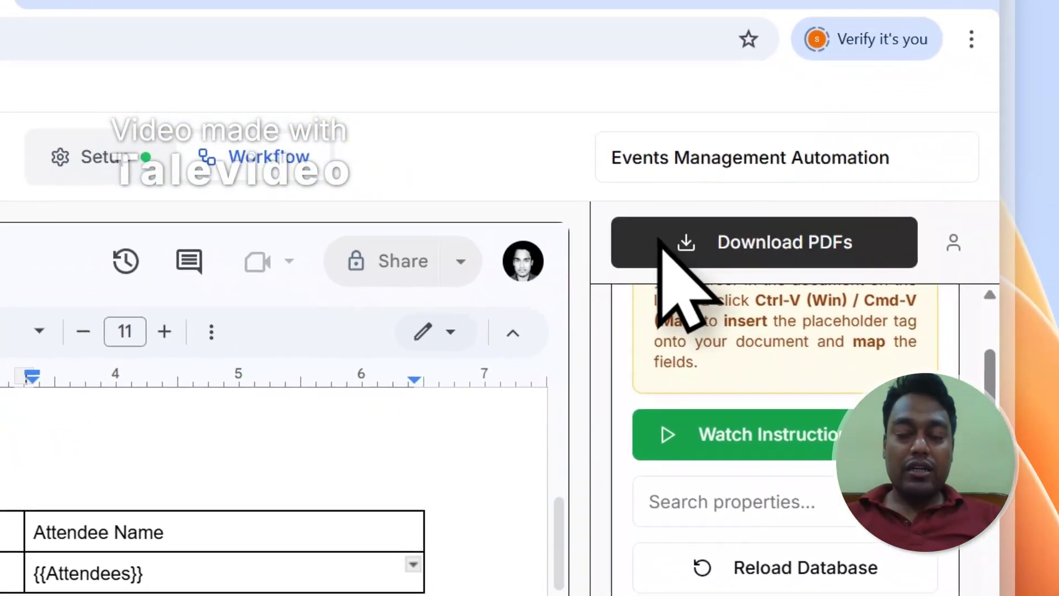
{"action": "left_click", "coordinate": [659, 241]}
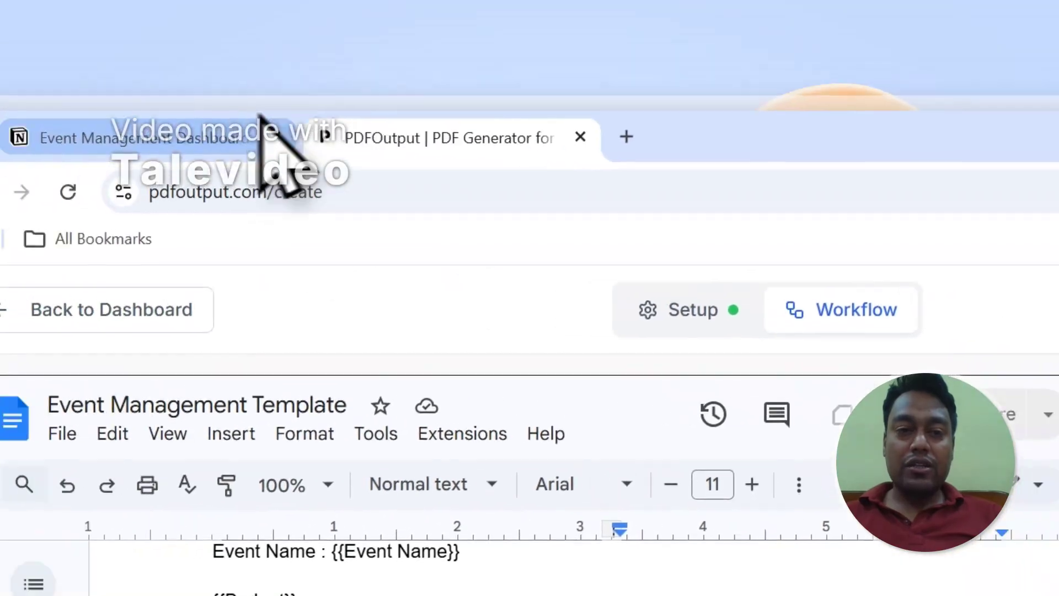
Check the PDFFiles and google_drive_file columns in Notion, then view the generation progress and additional settings in PDFOutput.
{"action": "left_click", "coordinate": [265, 130]}
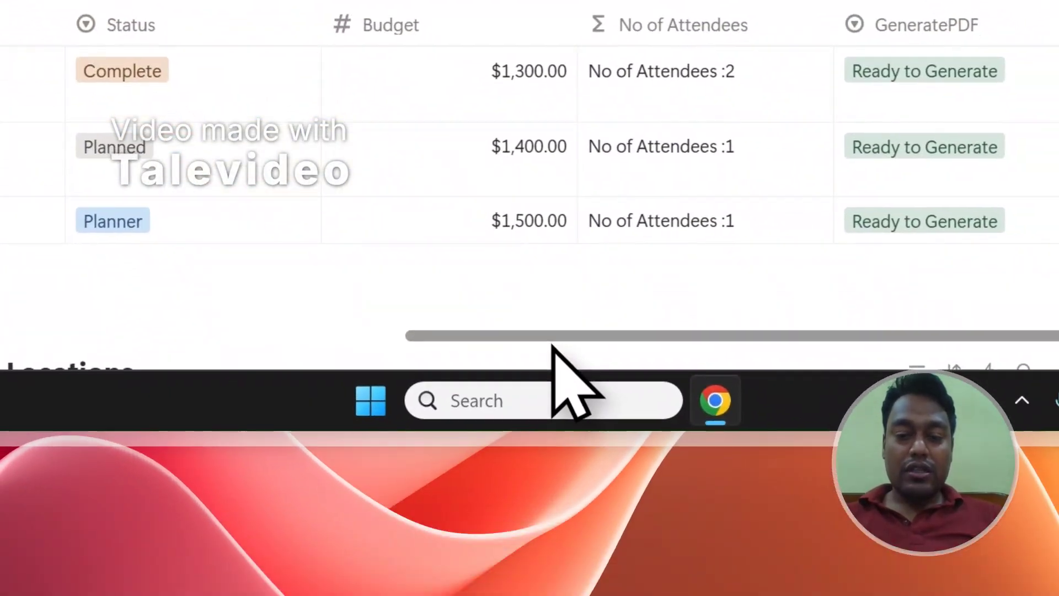
{"action": "left_click_drag", "start_coordinate": [615, 443], "coordinate": [875, 478]}
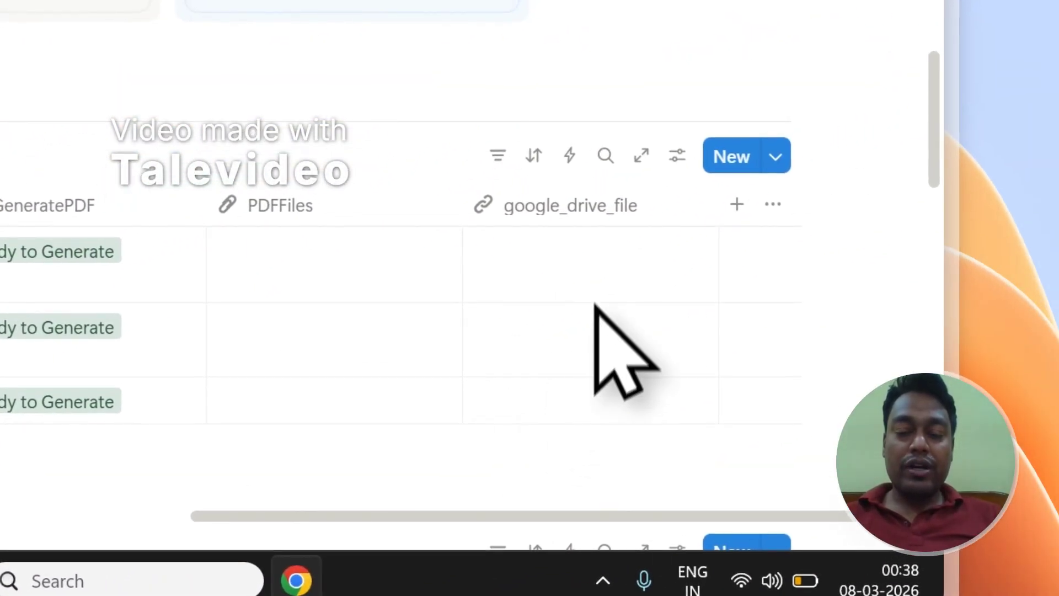
{"action": "left_click", "coordinate": [179, 40]}
{"action": "scroll", "coordinate": [857, 509], "scroll_direction": "down", "scroll_amount": 2}
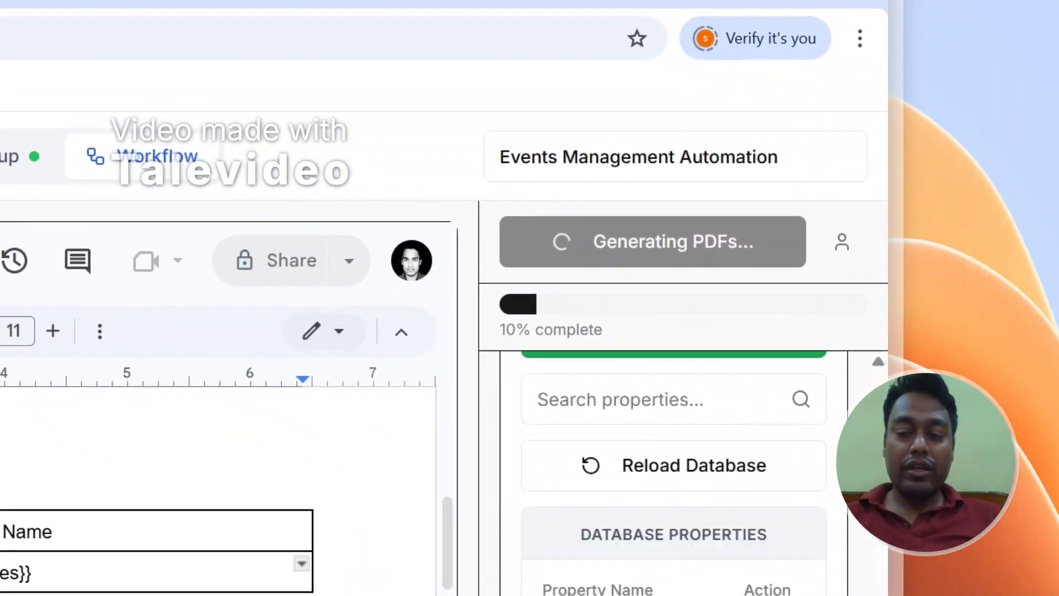
{"action": "scroll", "coordinate": [673, 469], "scroll_direction": "down", "scroll_amount": 10}
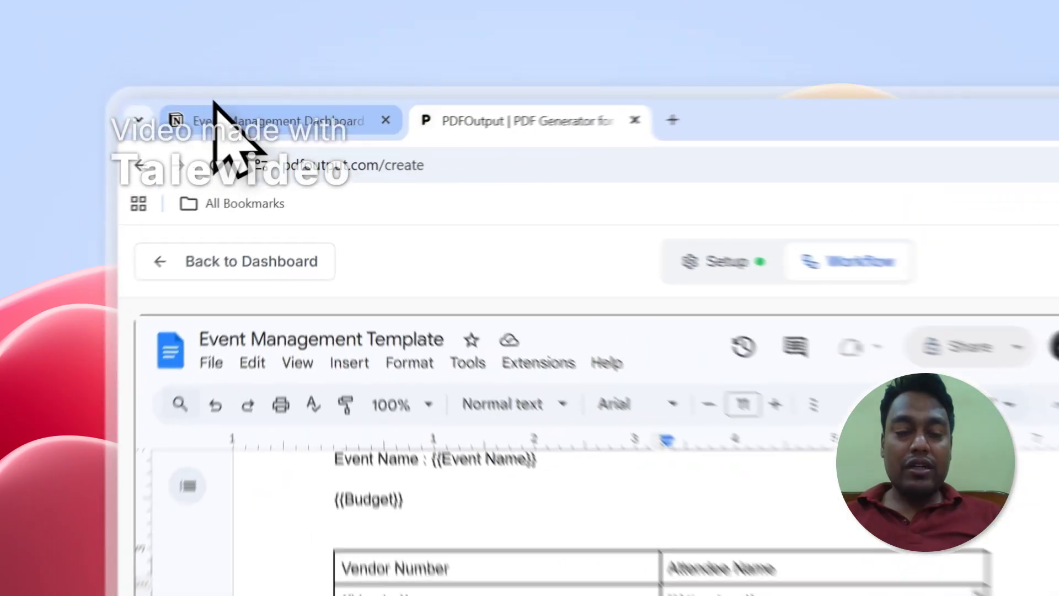
Open the Music-Fest-Summer PDF from the PDFFiles column in Notion and review its vendor value.
{"action": "left_click", "coordinate": [185, 77]}
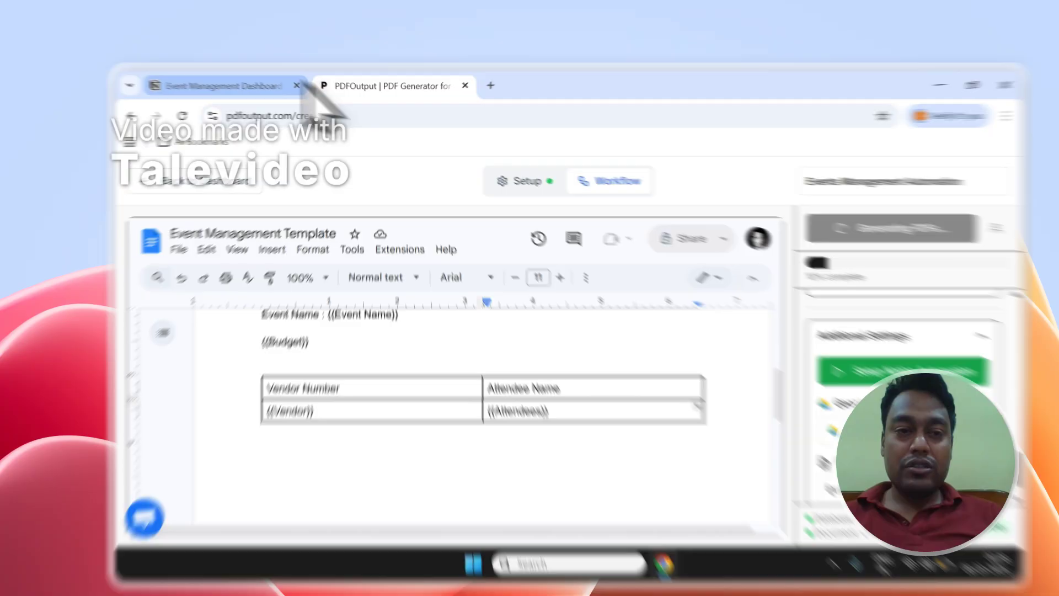
{"action": "left_click", "coordinate": [237, 81]}
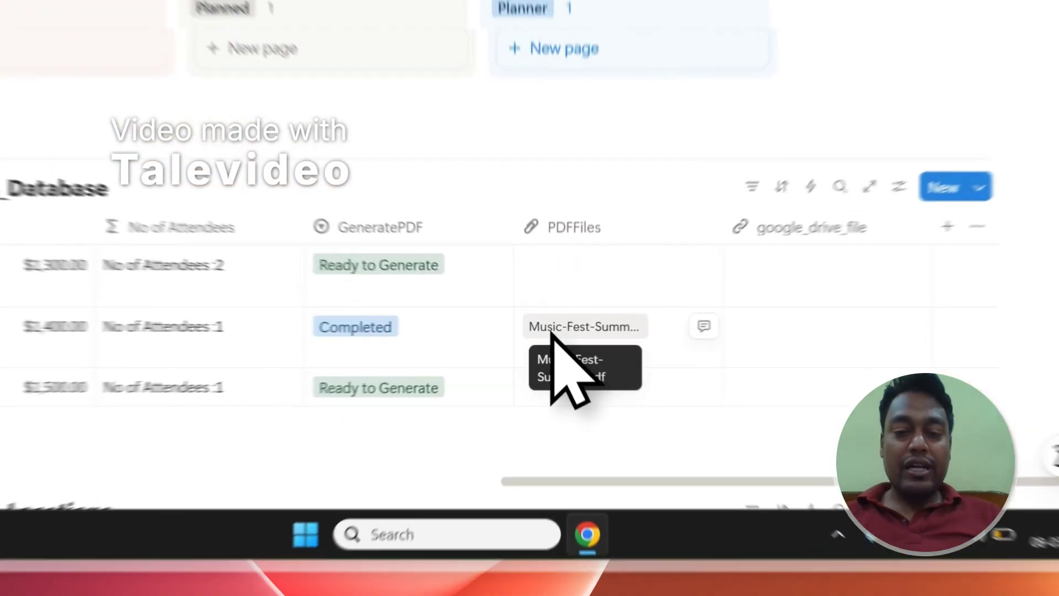
{"action": "left_click", "coordinate": [595, 390]}
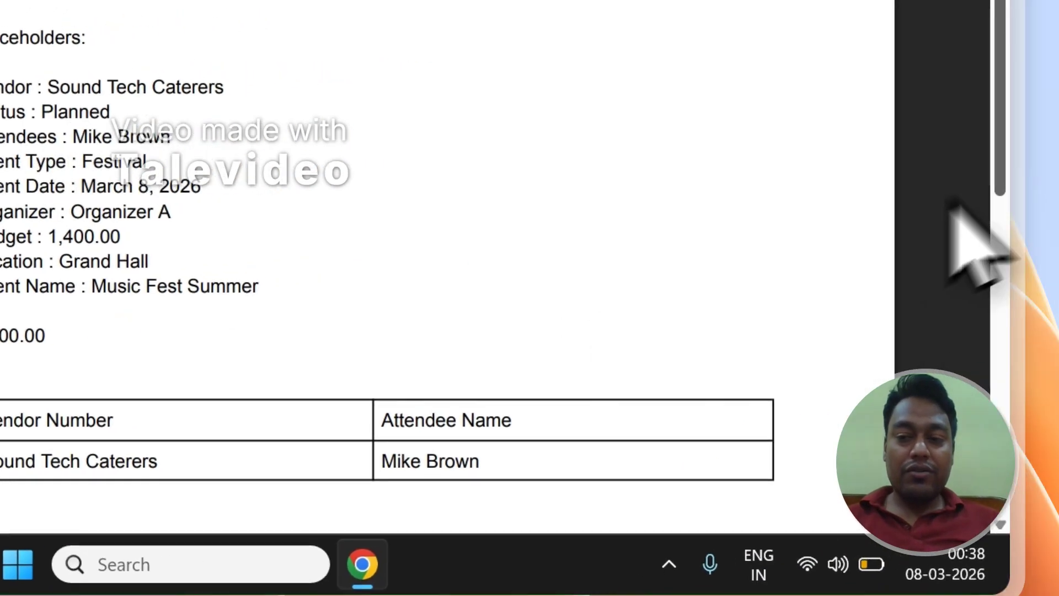
{"action": "left_click_drag", "start_coordinate": [888, 171], "coordinate": [872, 194]}
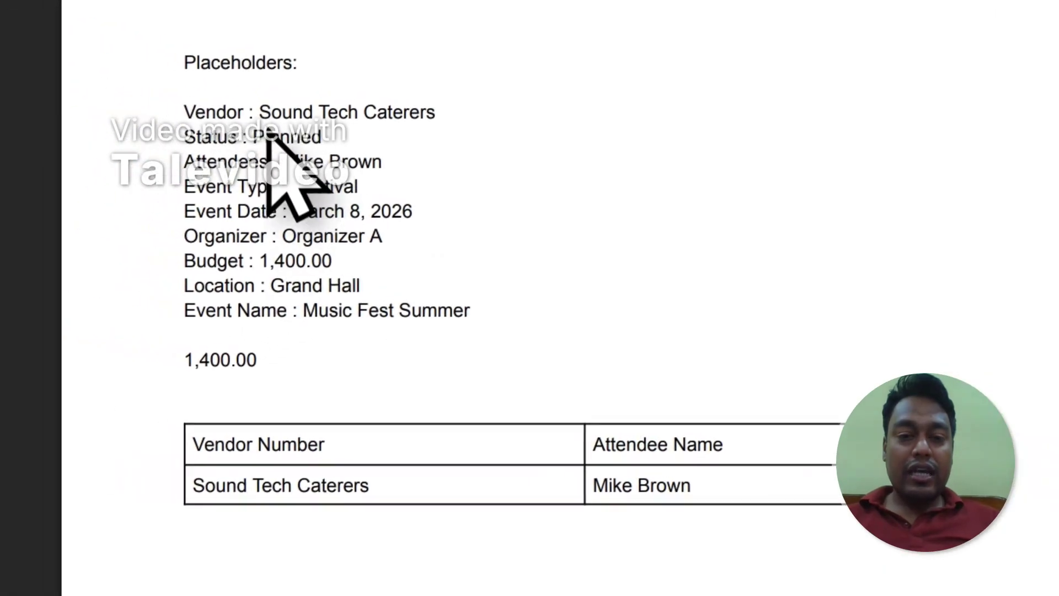
{"action": "left_click_drag", "start_coordinate": [263, 113], "coordinate": [431, 113]}
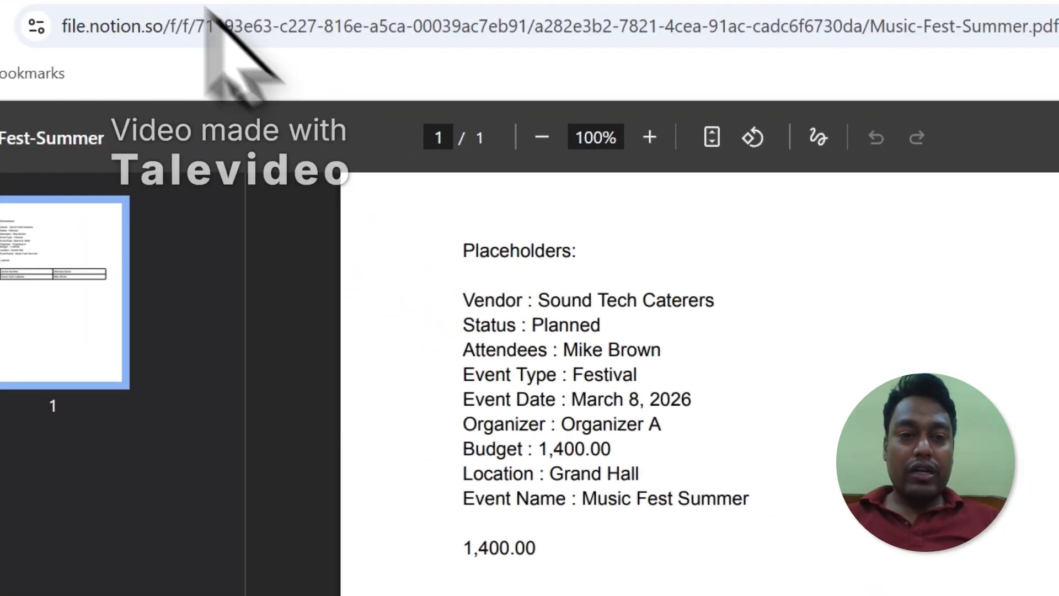
Compare the second event's row in DB_Events_Database with the filled-in placeholders and table of the Music-Fest-Summer PDF.
{"action": "left_click", "coordinate": [237, 31]}
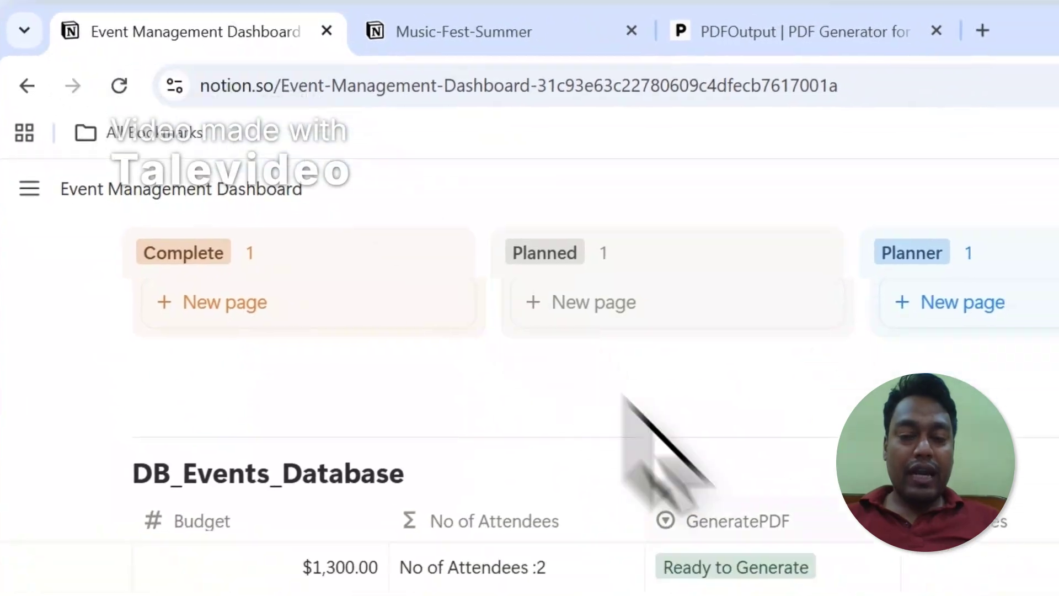
{"action": "left_click", "coordinate": [133, 316]}
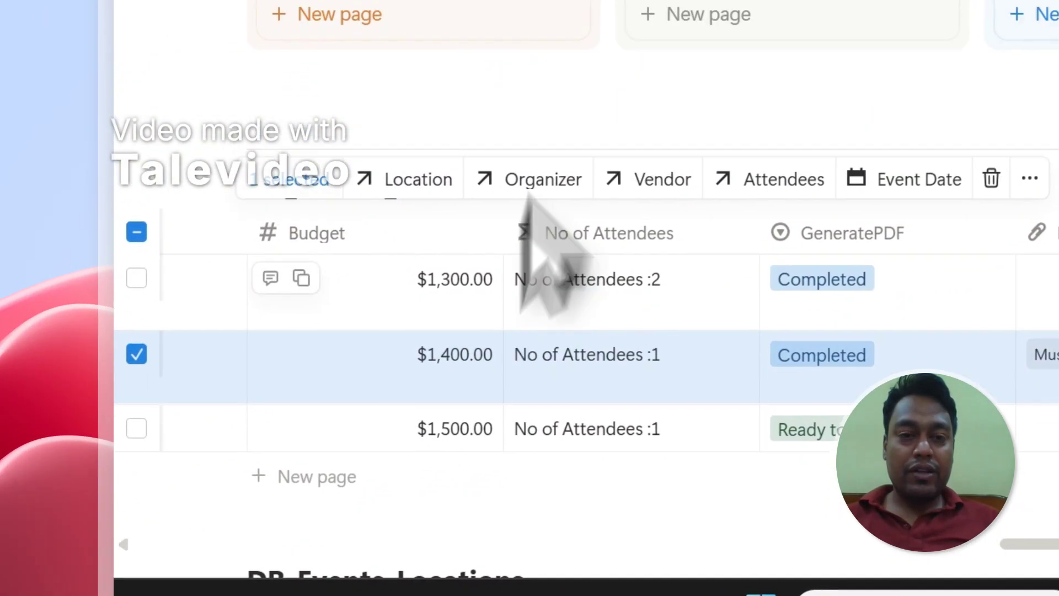
{"action": "left_click", "coordinate": [596, 78]}
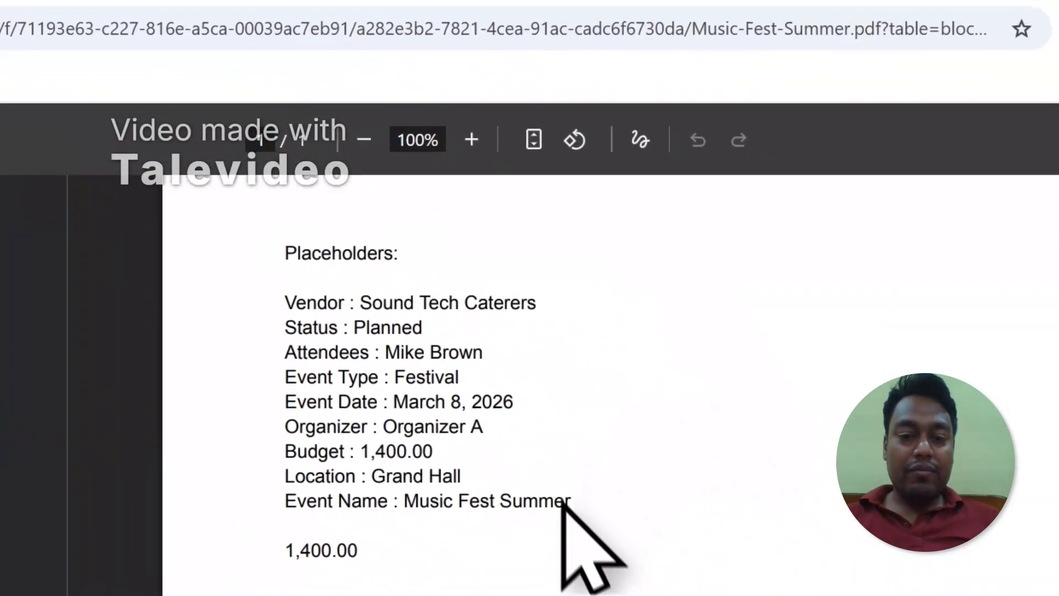
{"action": "left_click_drag", "start_coordinate": [574, 495], "coordinate": [323, 350]}
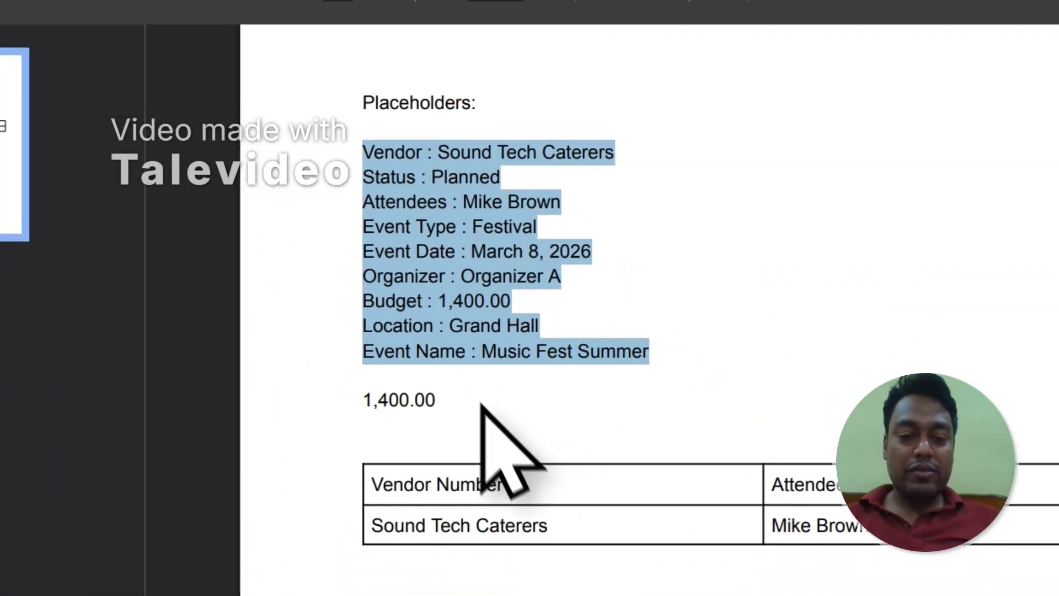
{"action": "left_click_drag", "start_coordinate": [435, 444], "coordinate": [518, 454]}
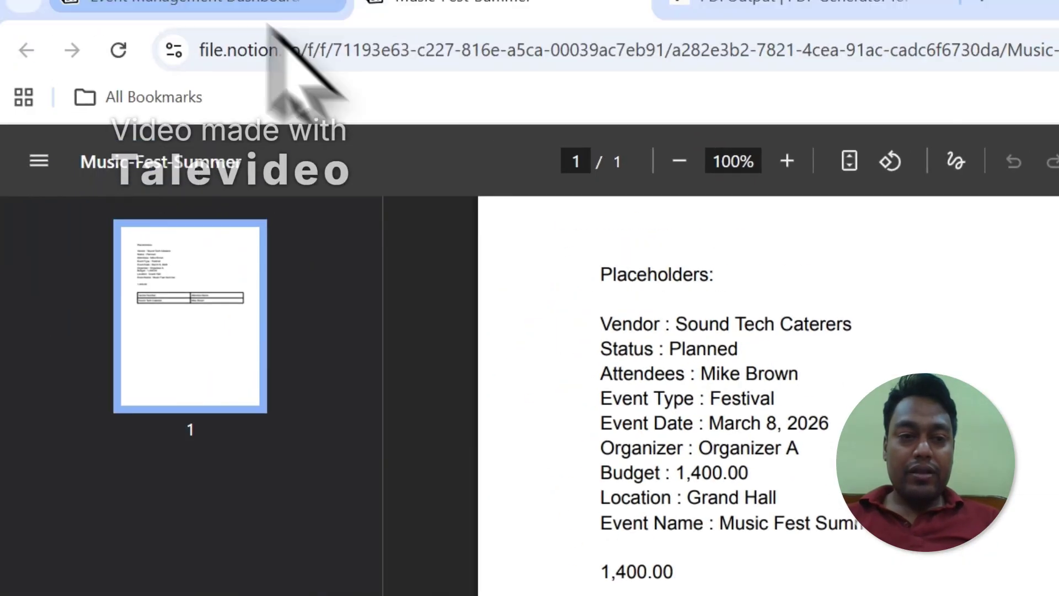
Deselect the second event's row and compare the Tech-Conference-2026 PDF with that event's vendors and attendees in Notion.
{"action": "left_click", "coordinate": [272, 30]}
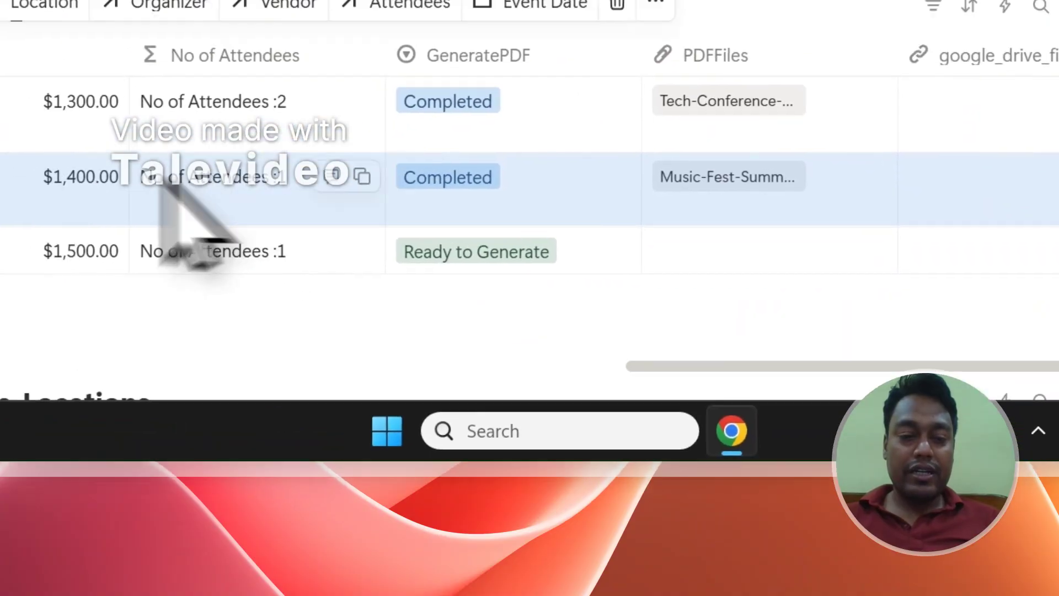
{"action": "left_click", "coordinate": [137, 359]}
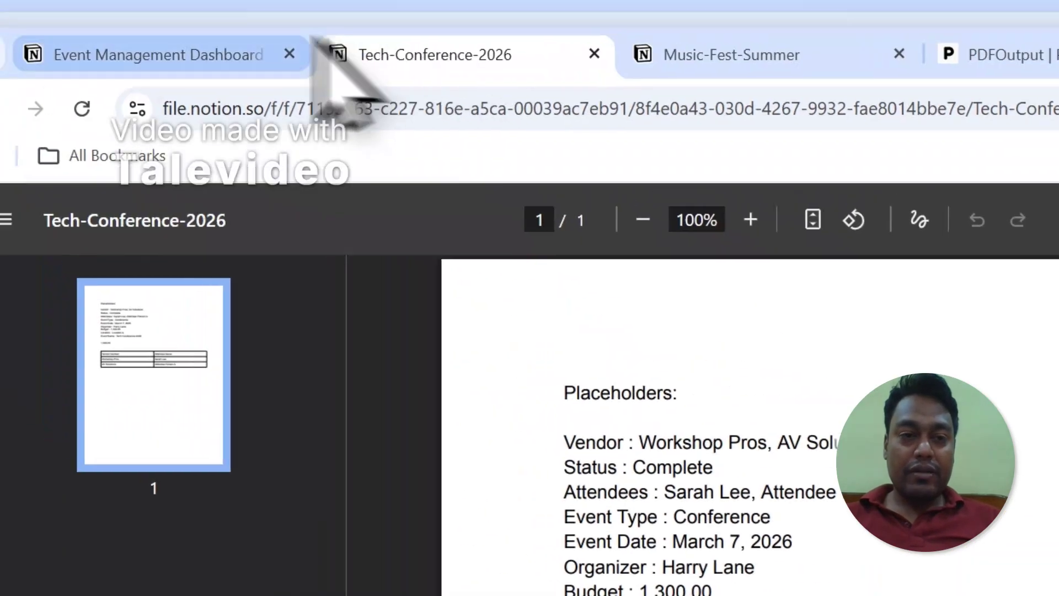
{"action": "left_click", "coordinate": [260, 52]}
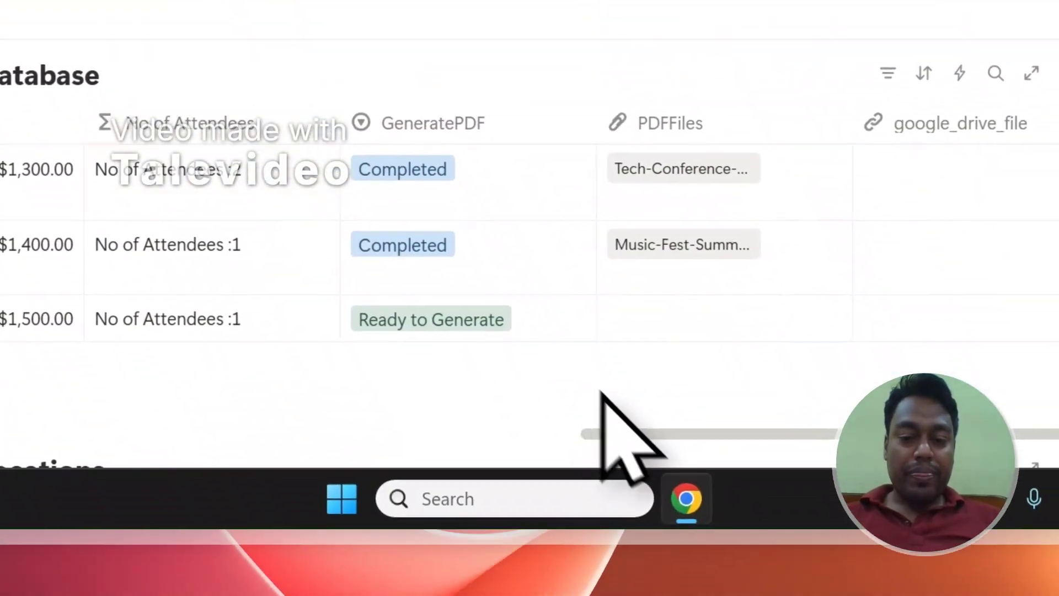
{"action": "left_click_drag", "start_coordinate": [615, 434], "coordinate": [57, 370]}
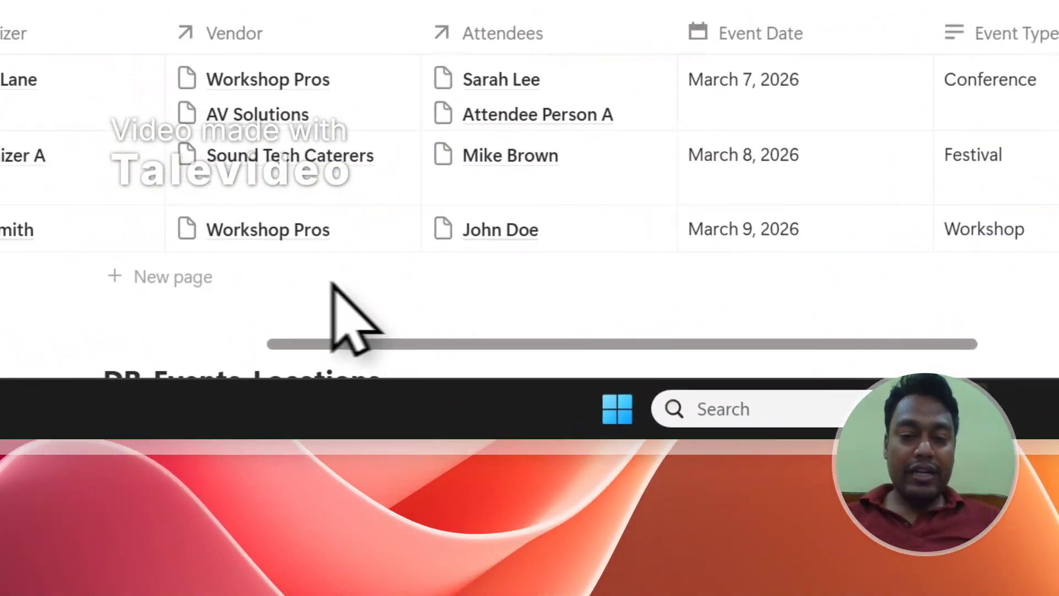
{"action": "scroll", "coordinate": [331, 284], "scroll_direction": "left", "scroll_amount": 2}
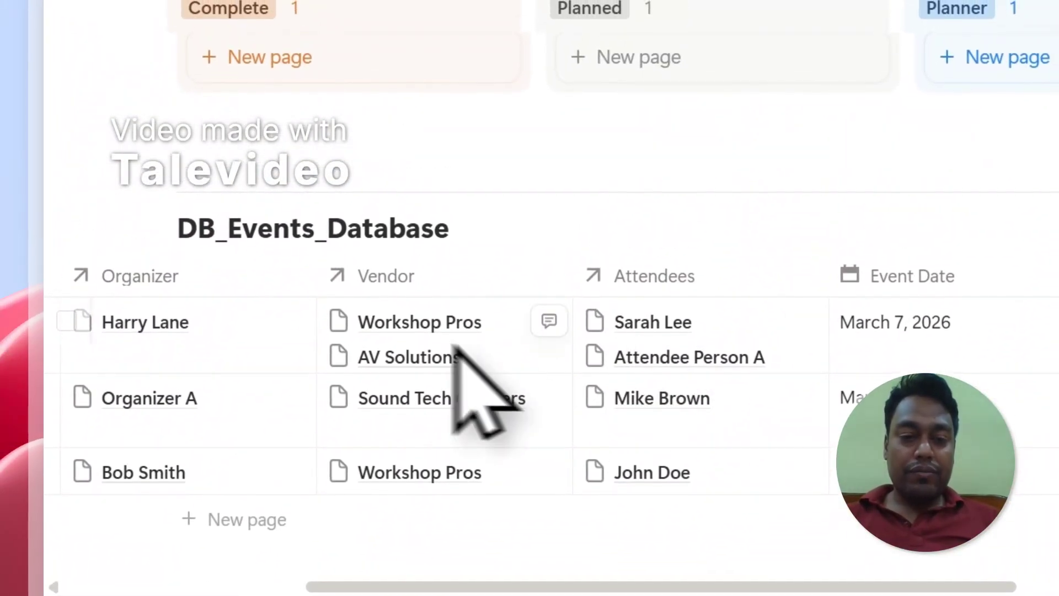
{"action": "left_click", "coordinate": [579, 108]}
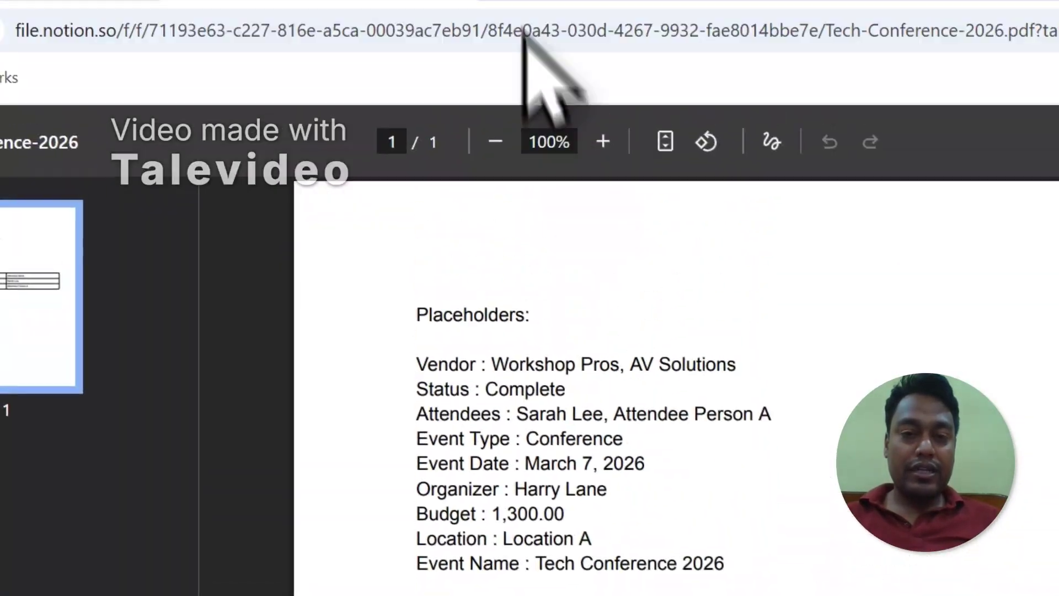
Check the PDF status columns in Notion and view the Notion automation, Drive folder and file name settings in PDFOutput.
{"action": "left_click", "coordinate": [66, 124]}
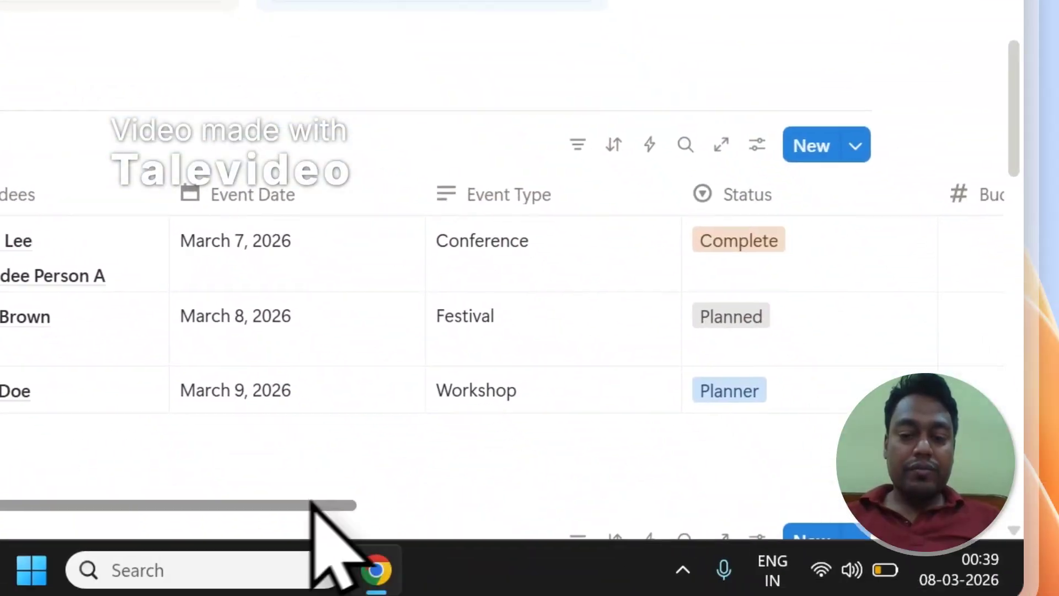
{"action": "left_click_drag", "start_coordinate": [312, 504], "coordinate": [670, 527]}
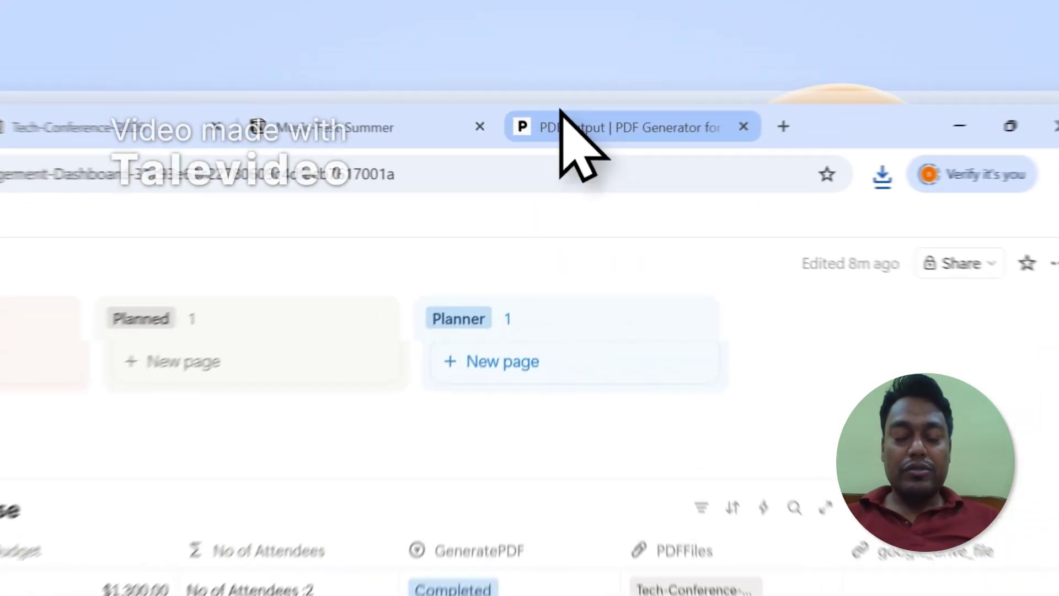
{"action": "left_click", "coordinate": [635, 81]}
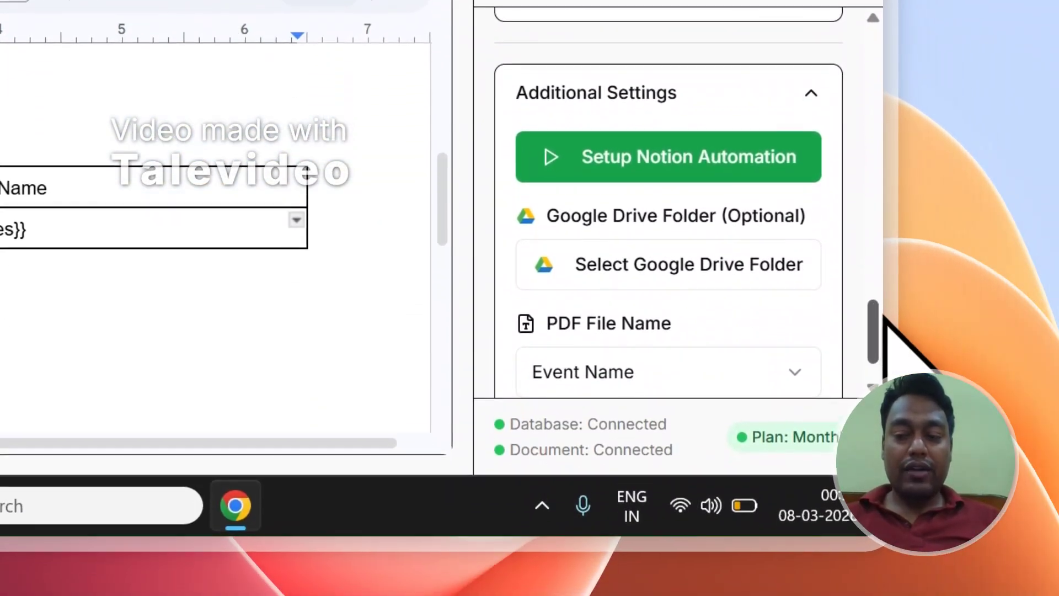
{"action": "left_click_drag", "start_coordinate": [876, 546], "coordinate": [874, 254]}
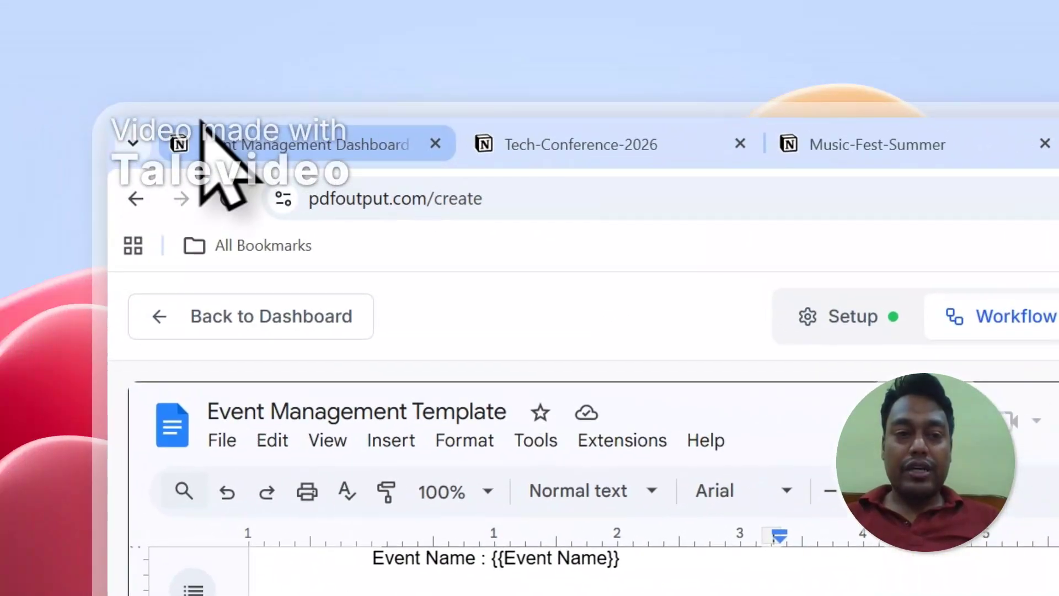
{"action": "left_click", "coordinate": [208, 141]}
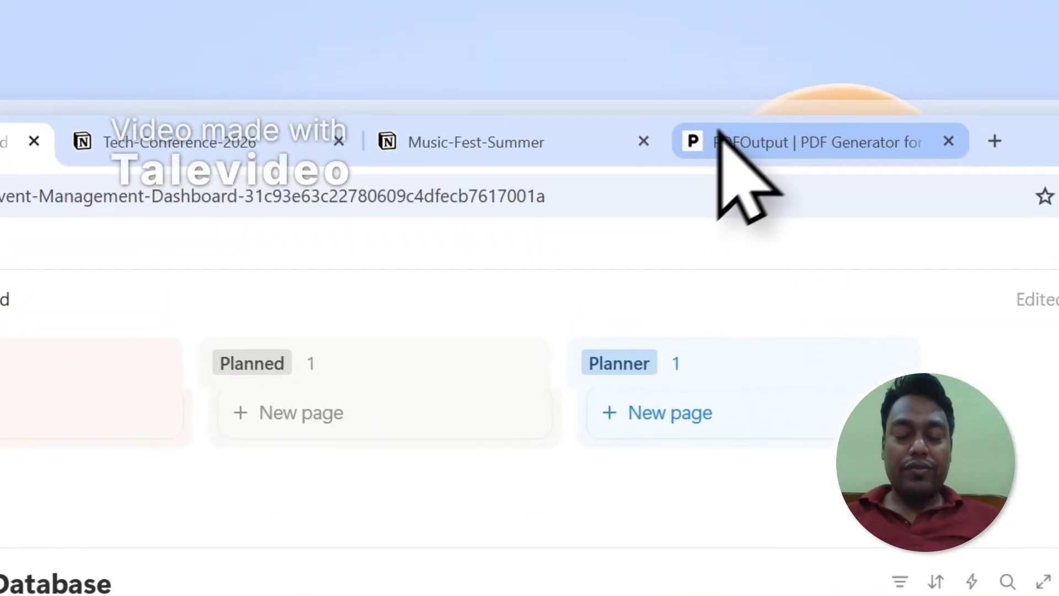
{"action": "left_click", "coordinate": [719, 152]}
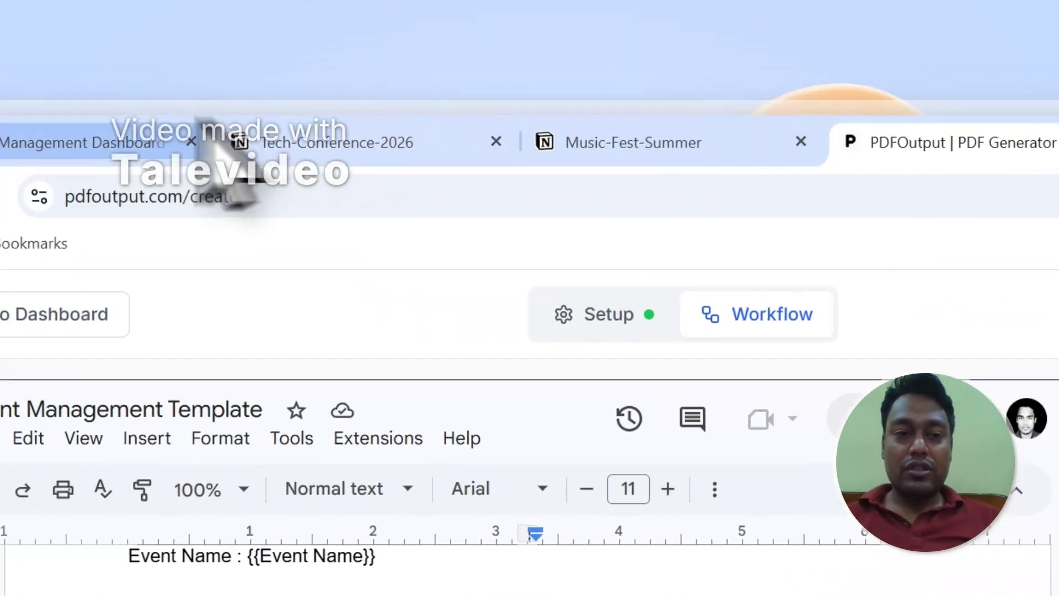
Add an event named "New Event" to DB_Events_Database in Notion and link Grand Hall as its location.
{"action": "left_click", "coordinate": [296, 138]}
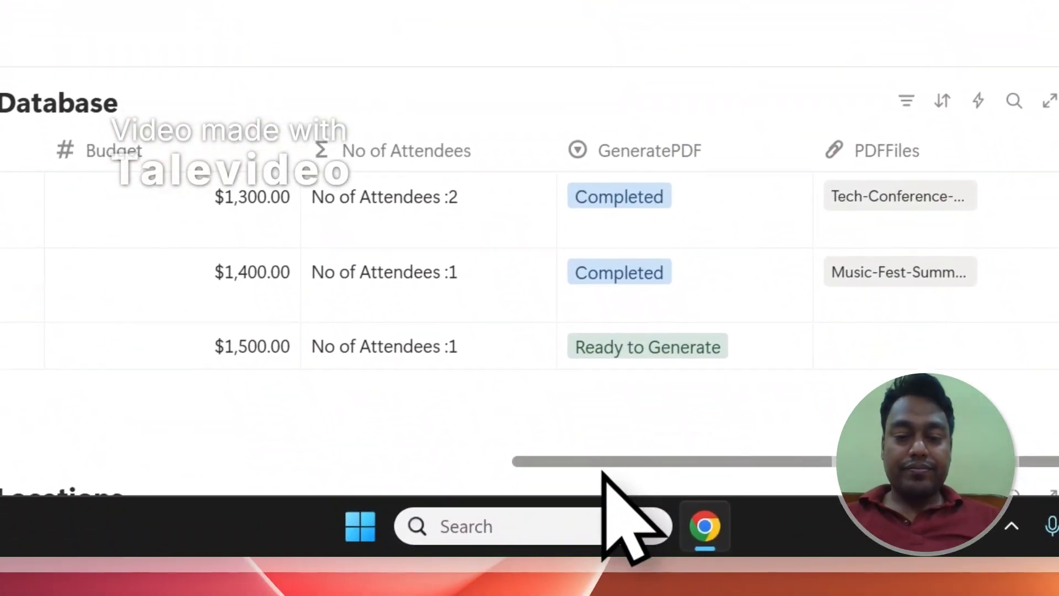
{"action": "left_click_drag", "start_coordinate": [175, 451], "coordinate": [728, 322]}
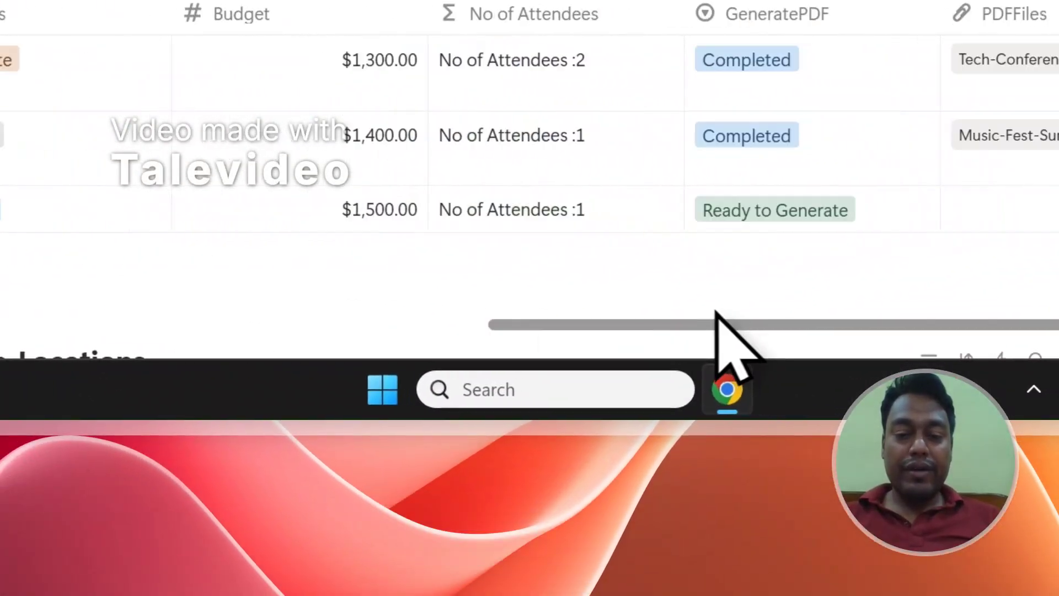
{"action": "left_click", "coordinate": [348, 259]}
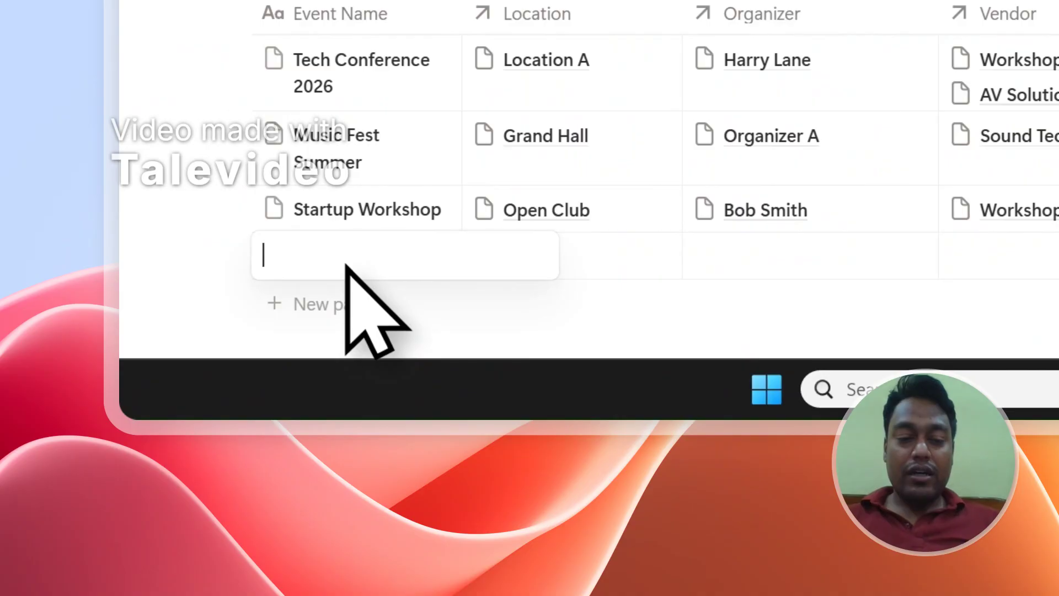
{"action": "type", "text": "Ne"}
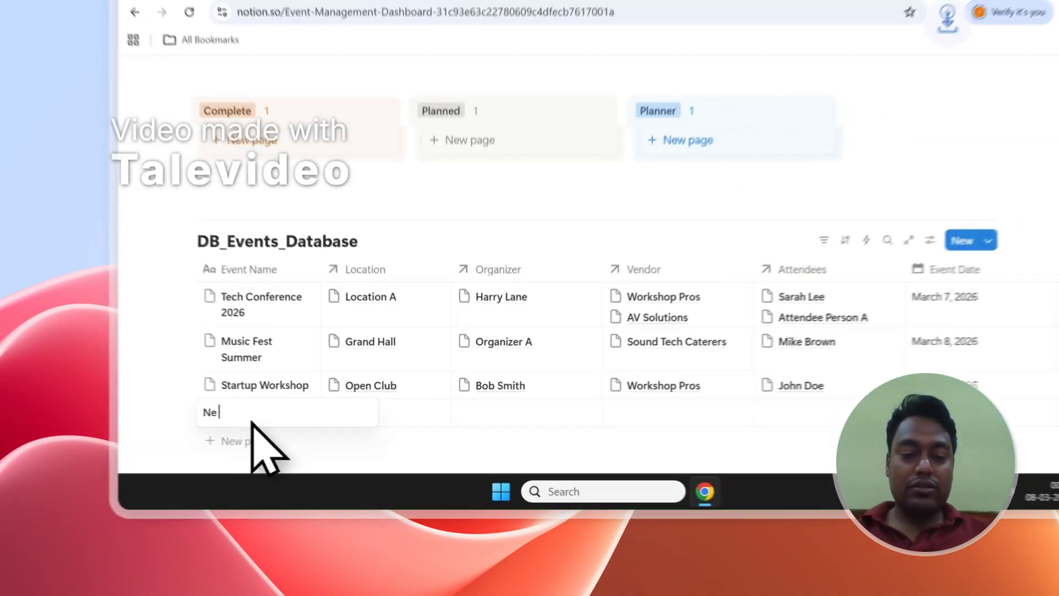
{"action": "type", "text": "w Event"}
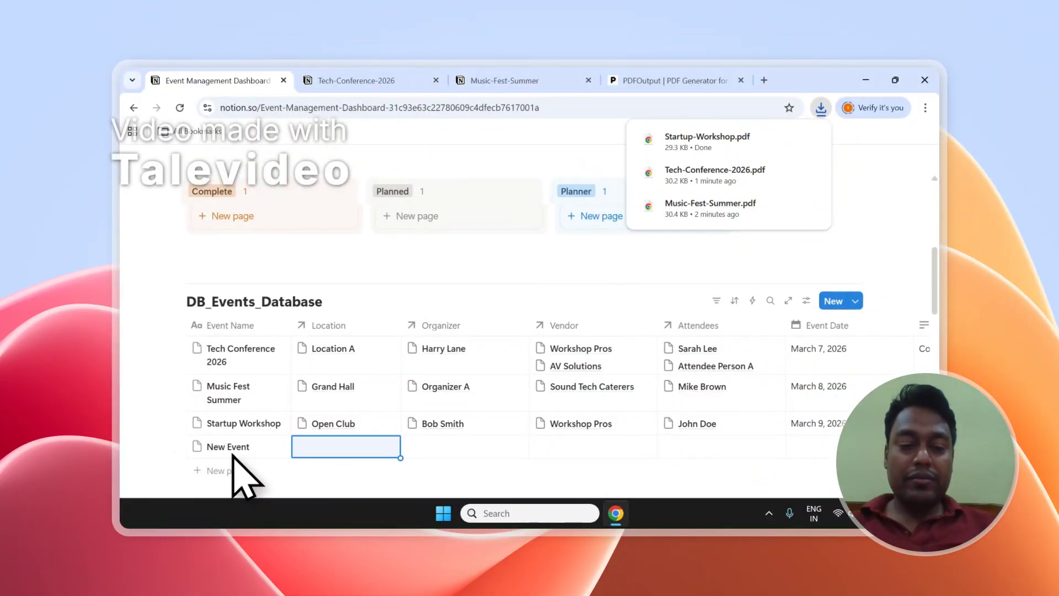
{"action": "key", "text": "Return"}
{"action": "key", "text": "Return"}
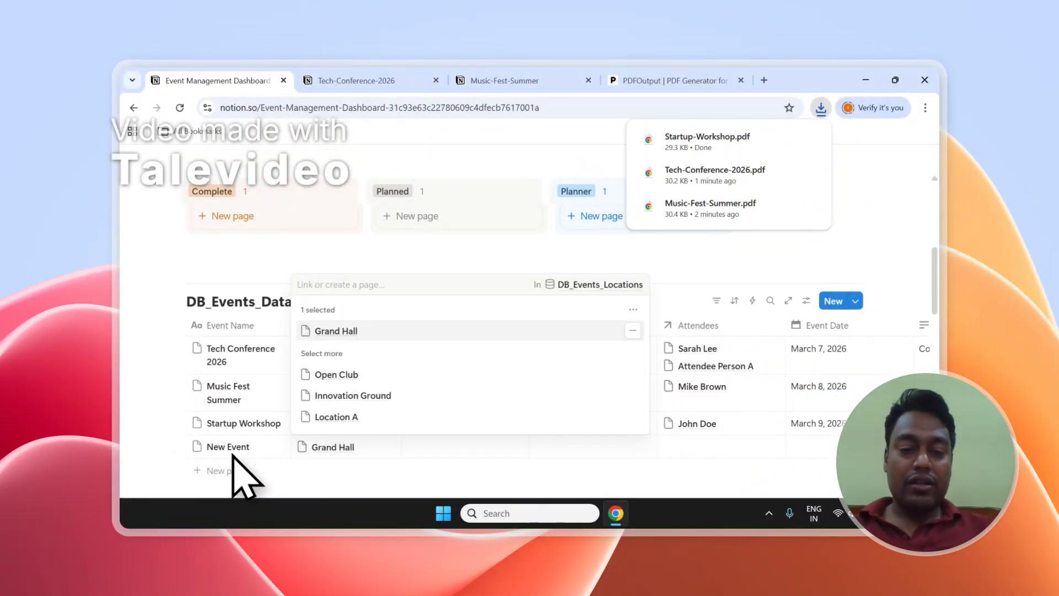
{"action": "key", "text": "Escape"}
Link every organizer except Organizer A to the new event's Organizer field.
{"action": "key", "text": "Return"}
{"action": "key", "text": "Down"}
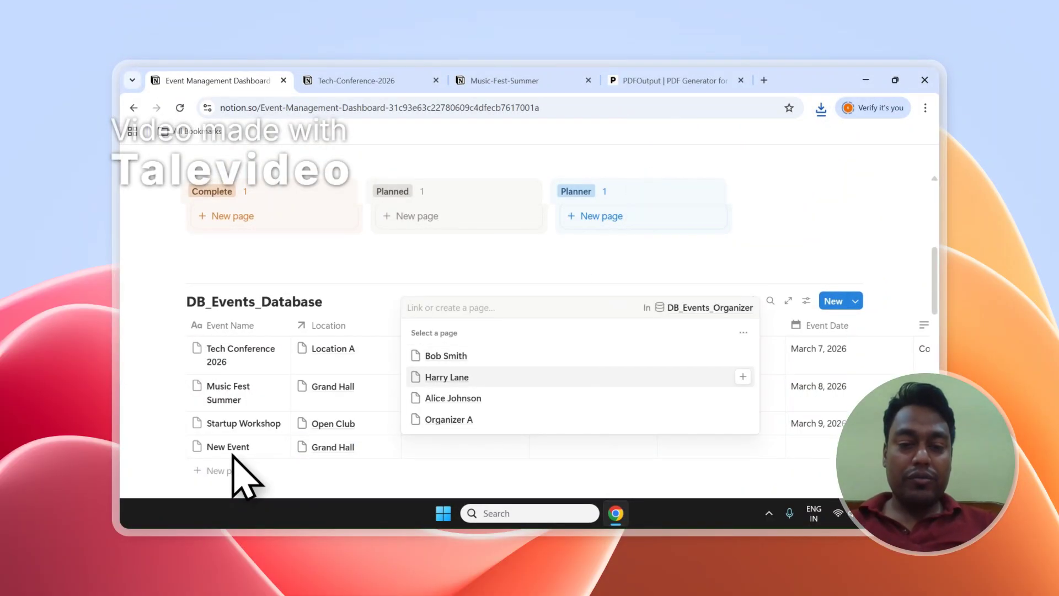
{"action": "key", "text": "Up"}
{"action": "key", "text": "Return"}
{"action": "key", "text": "Down"}
{"action": "key", "text": "Return"}
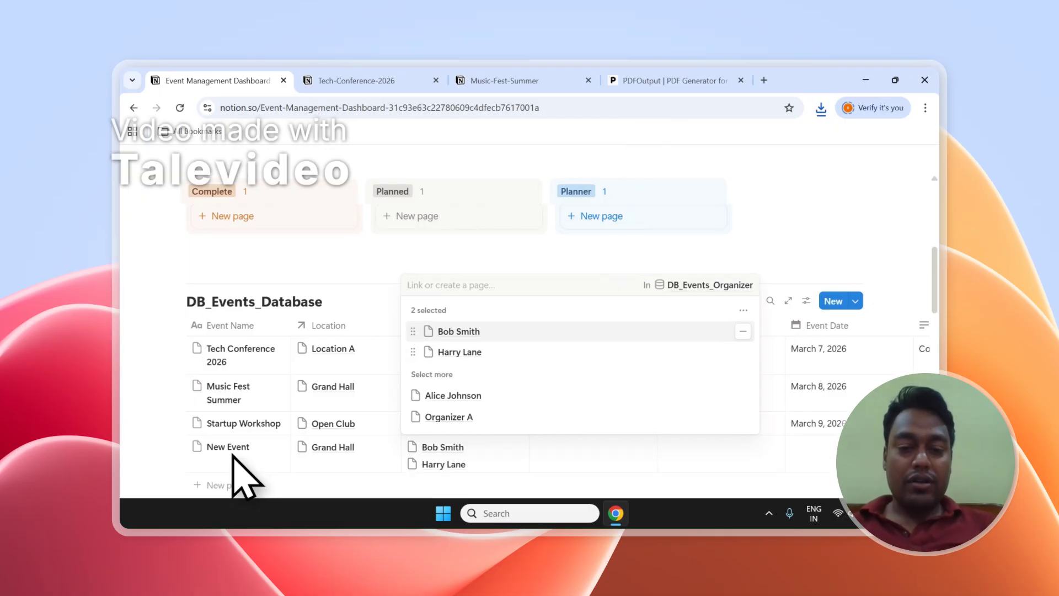
{"action": "key", "text": "Return"}
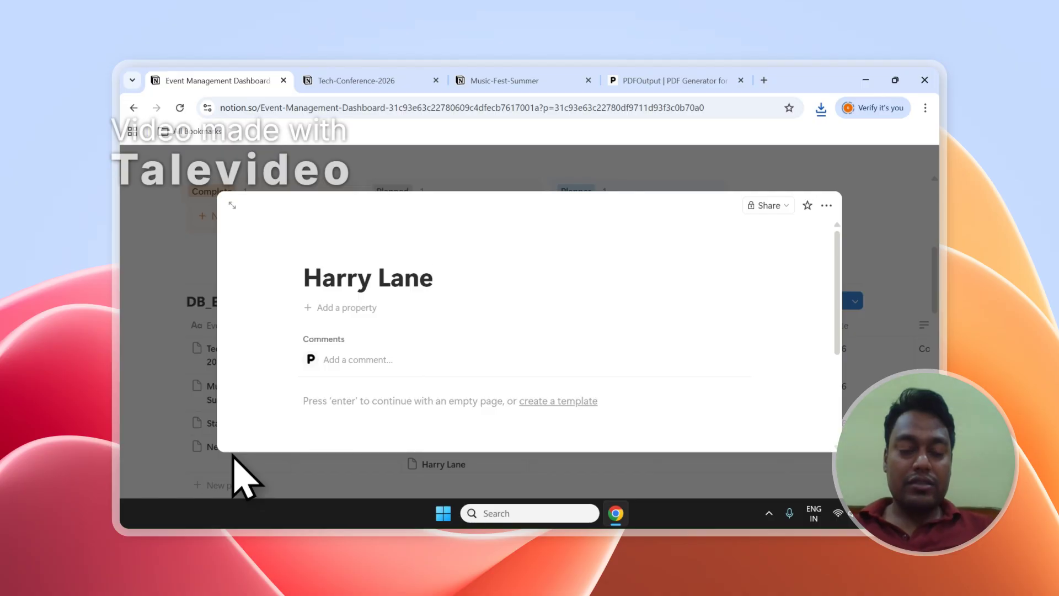
{"action": "key", "text": "Escape"}
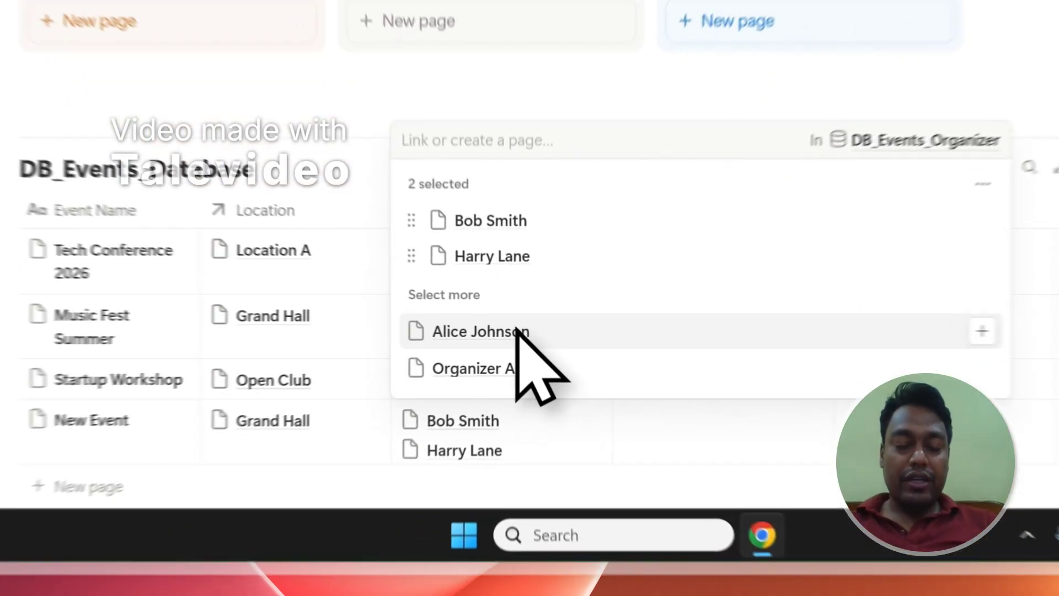
{"action": "left_click", "coordinate": [474, 395]}
{"action": "key", "text": "Escape"}
Link AV Solutions, Workshop Pros and Sound Tech Caterers as the new event's vendors.
{"action": "key", "text": "Right"}
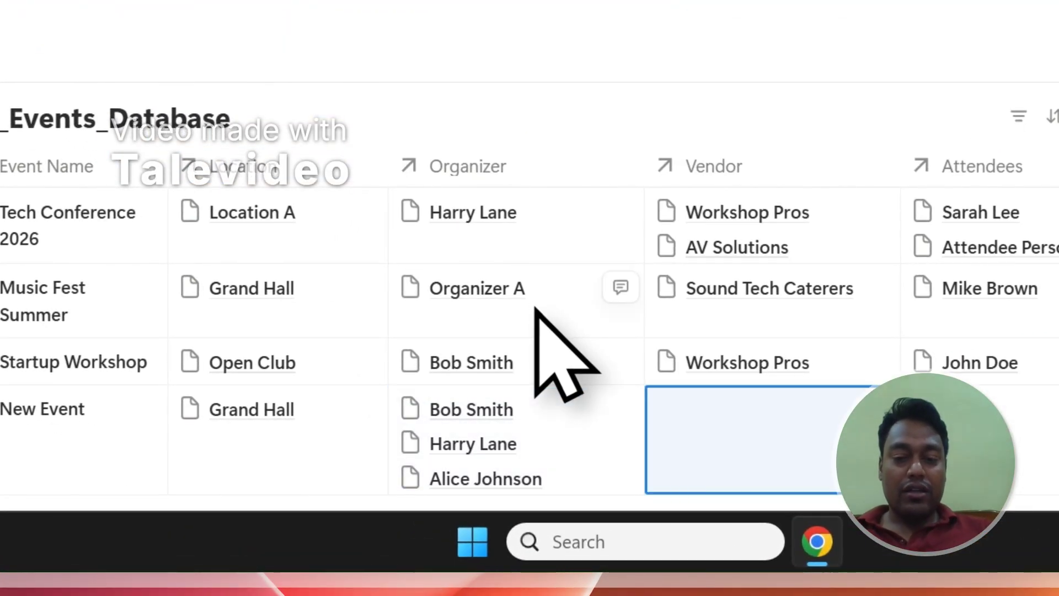
{"action": "key", "text": "Return"}
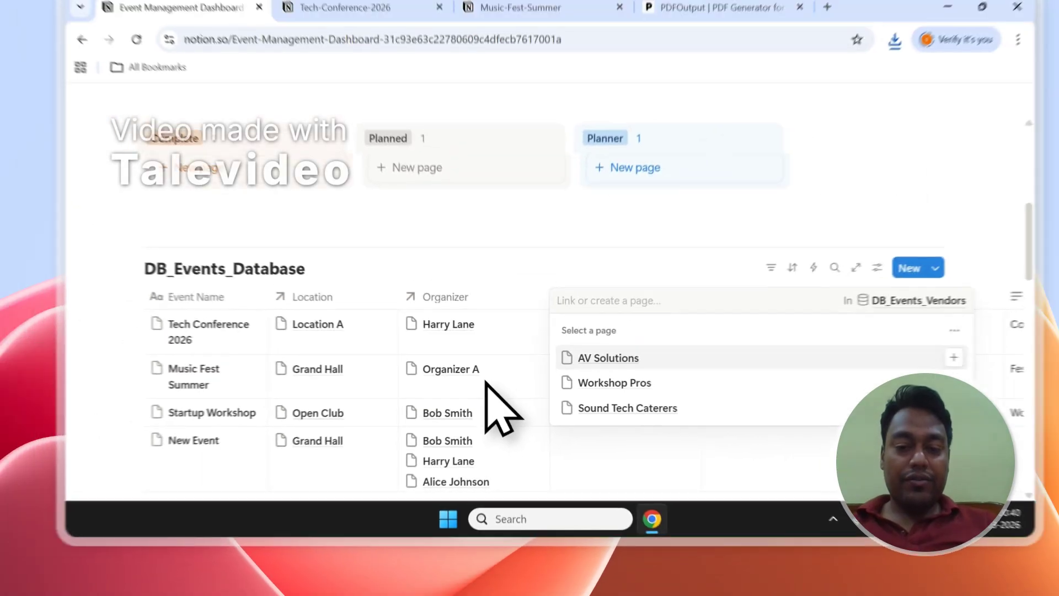
{"action": "key", "text": "Down"}
{"action": "key", "text": "Up"}
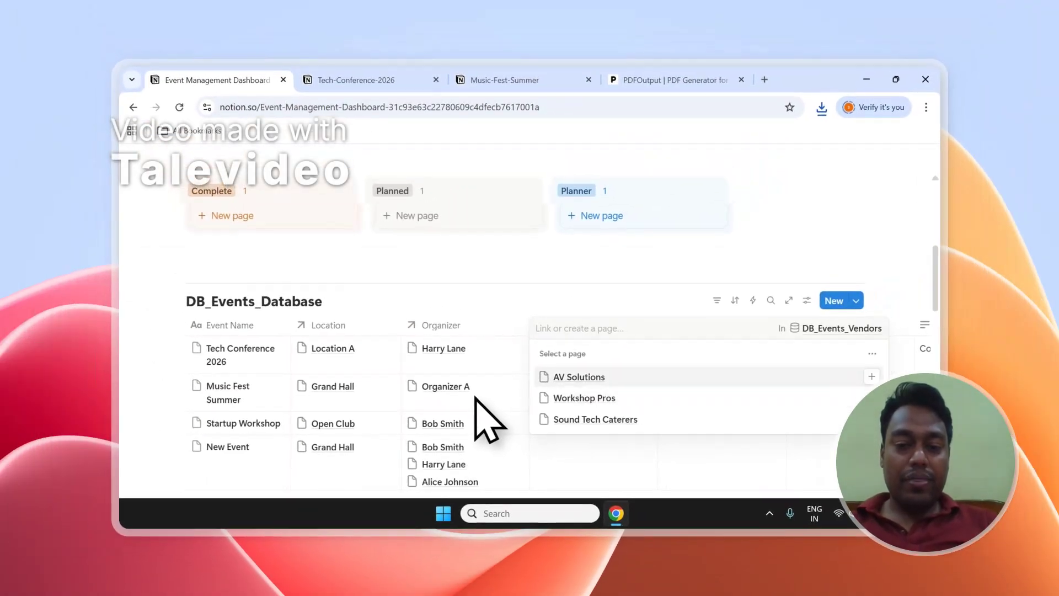
{"action": "key", "text": "Return"}
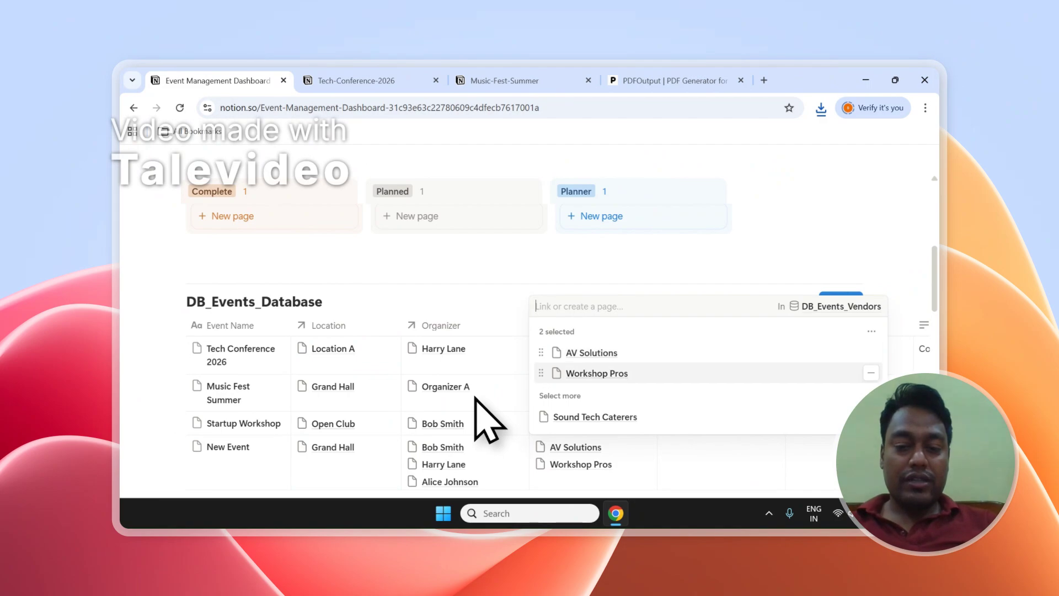
{"action": "key", "text": "Return"}
{"action": "key", "text": "Escape"}
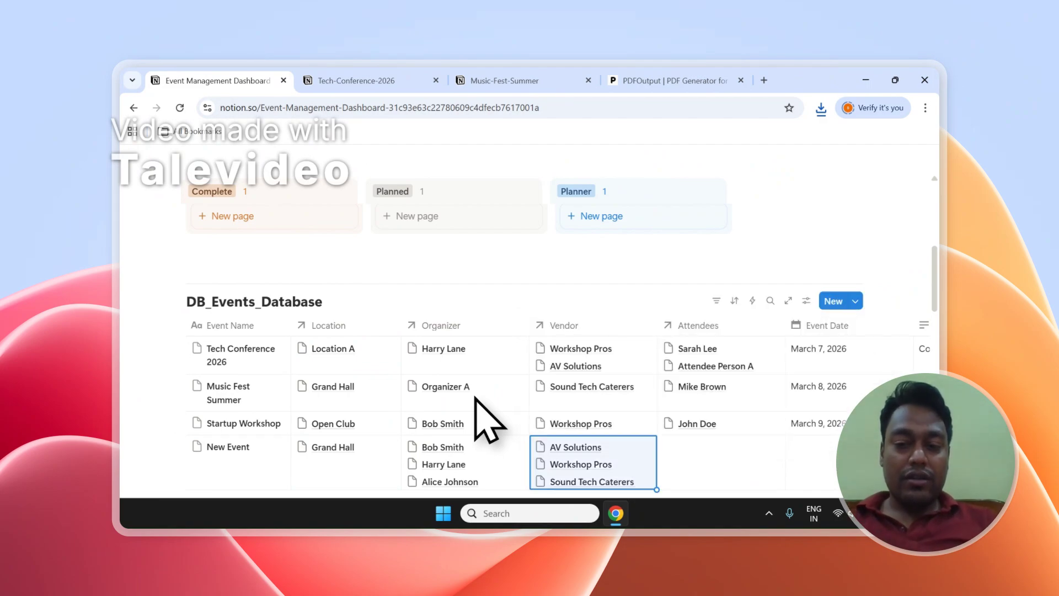
Link the second and third listed people from DB_Events_Attendees as the new event's attendees.
{"action": "key", "text": "Return"}
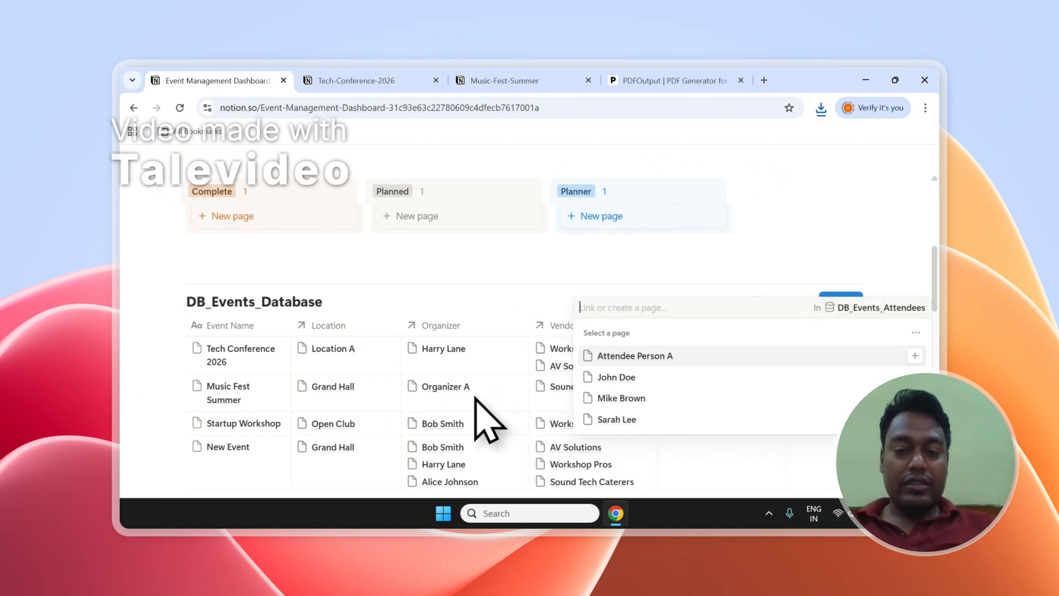
{"action": "key", "text": "Return"}
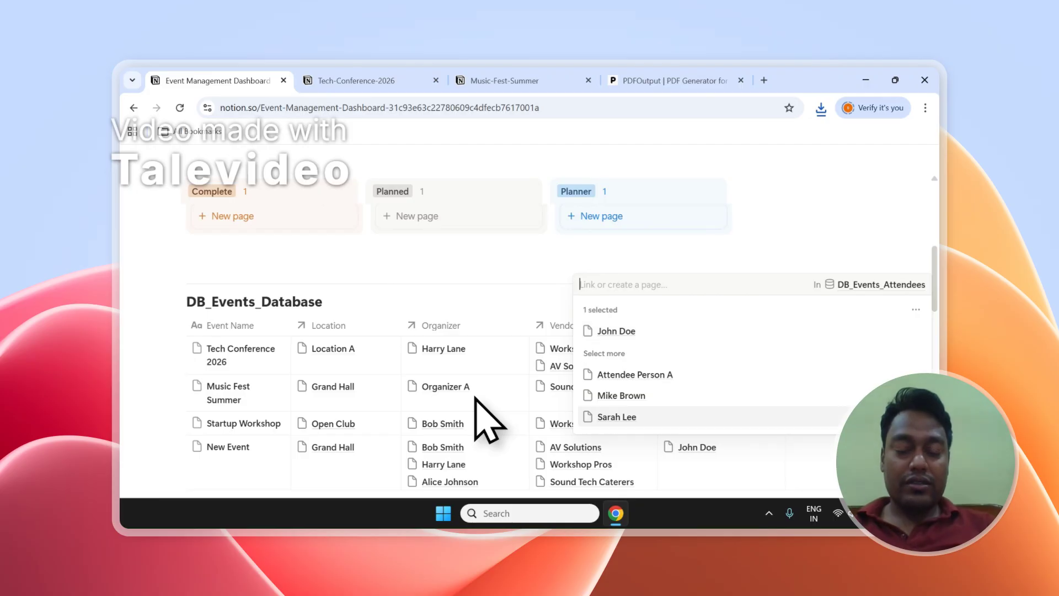
{"action": "key", "text": "Escape"}
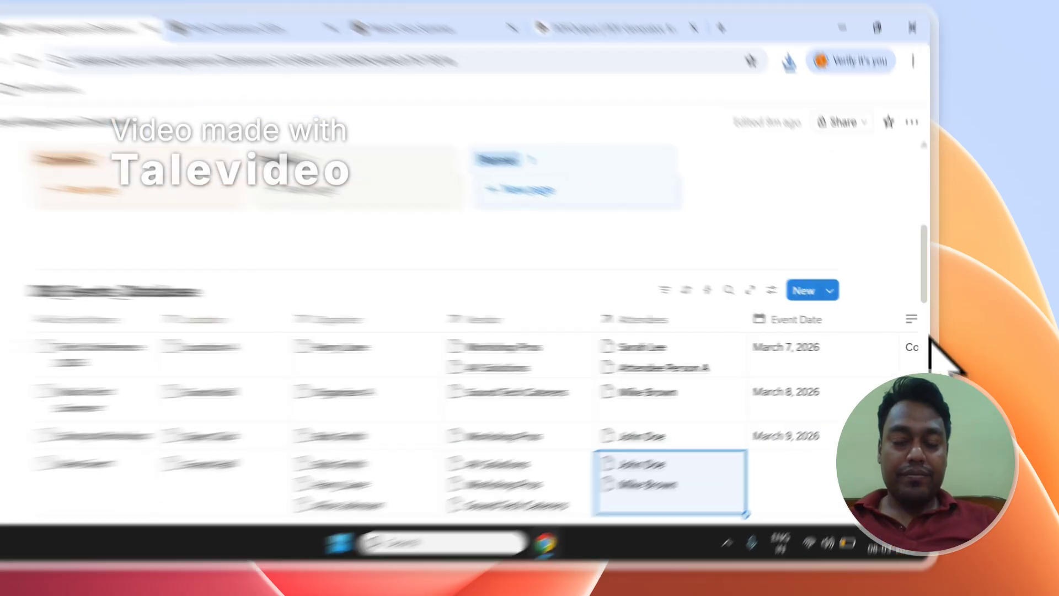
Set the new event's date to March 10, 2026.
{"action": "left_click_drag", "start_coordinate": [934, 285], "coordinate": [934, 304]}
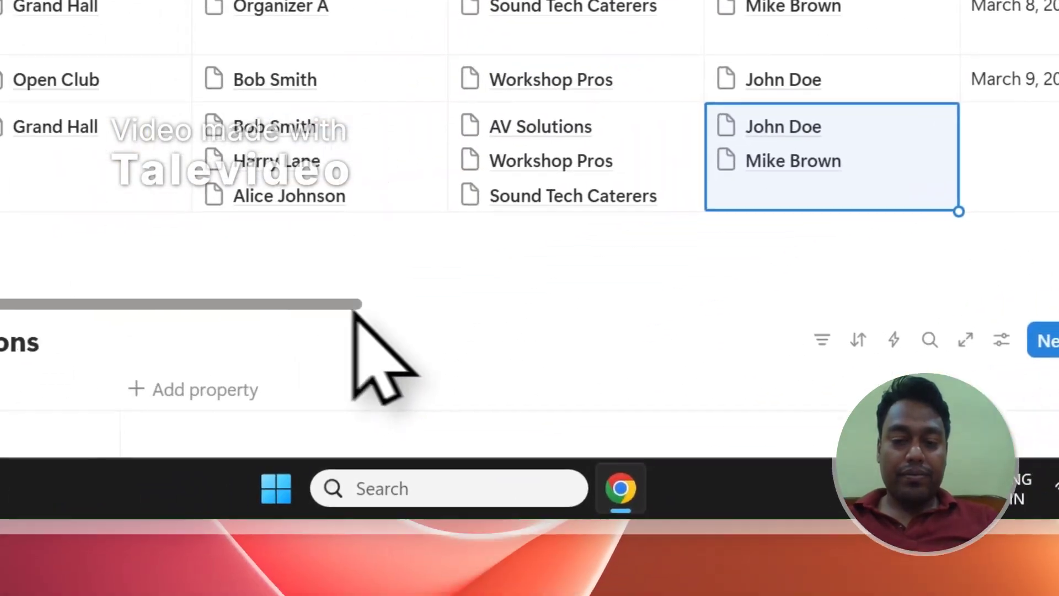
{"action": "scroll", "coordinate": [386, 306], "scroll_direction": "right", "scroll_amount": 10}
{"action": "left_click", "coordinate": [533, 129]}
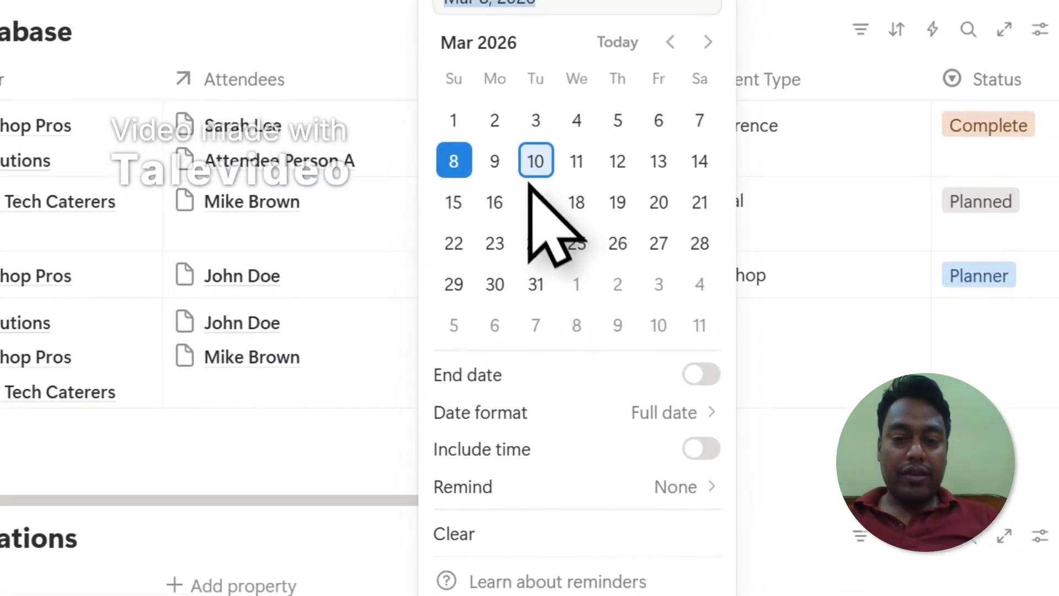
{"action": "left_click", "coordinate": [531, 184]}
{"action": "key", "text": "Escape"}
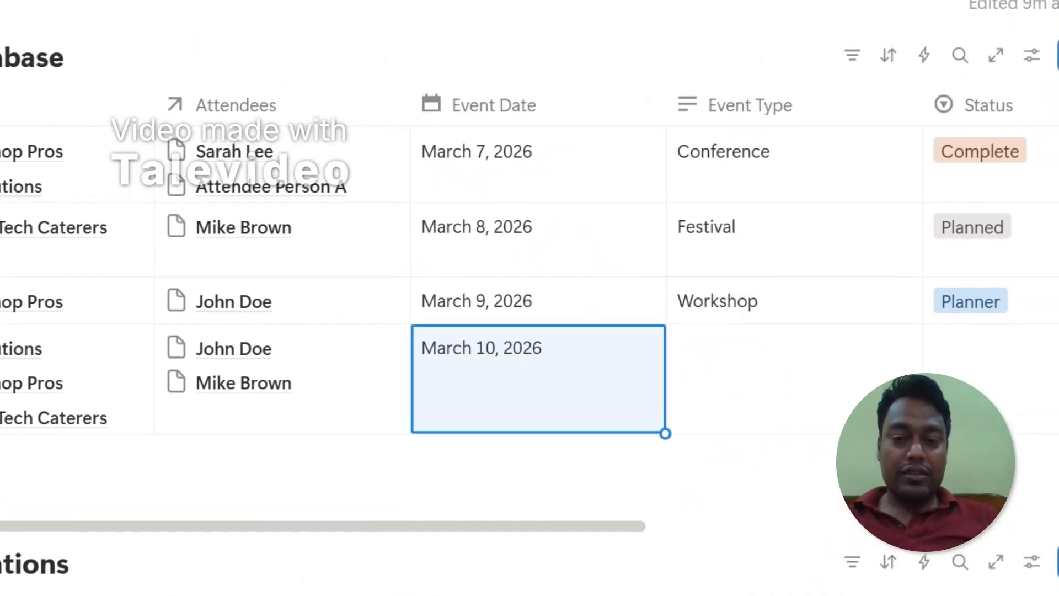
Set the new event's type to Workshop and its status to Planned.
{"action": "left_click", "coordinate": [762, 407]}
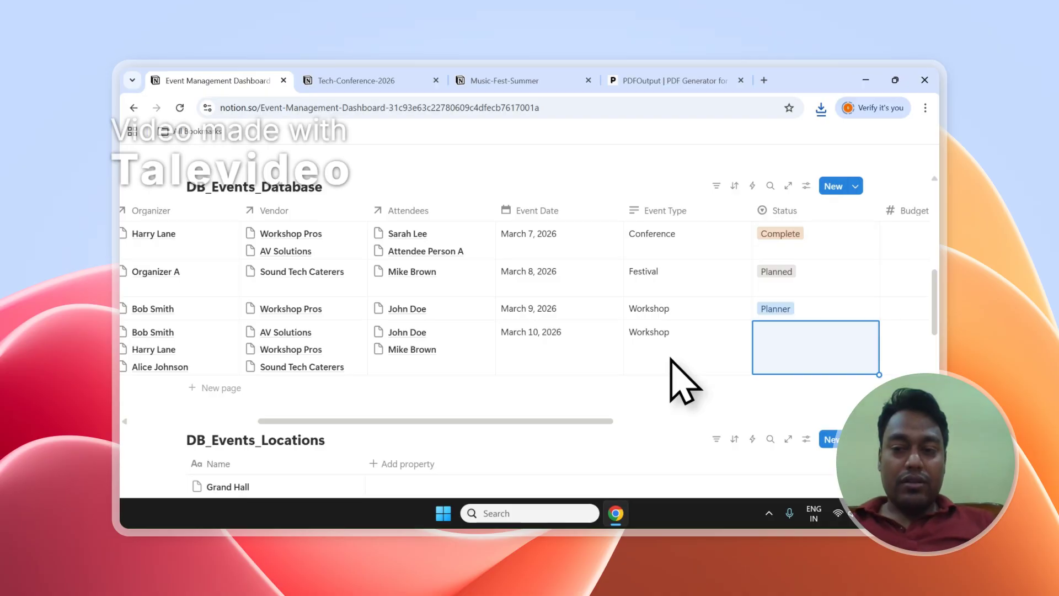
{"action": "key", "text": "Return"}
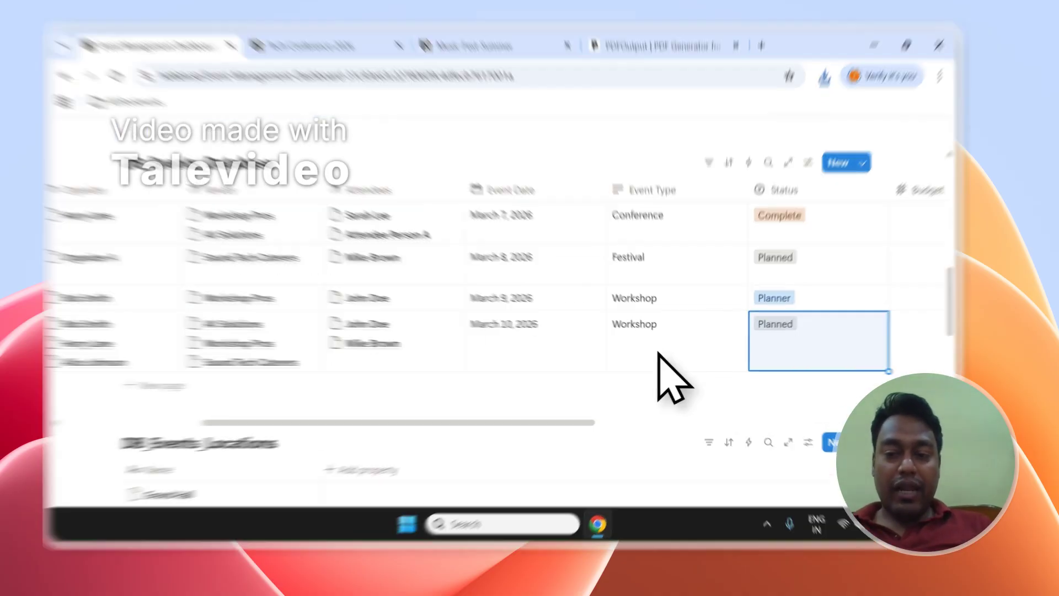
{"action": "left_click", "coordinate": [669, 359]}
Enter a budget amount for the new event in DB_Events_Database.
{"action": "left_click", "coordinate": [610, 422]}
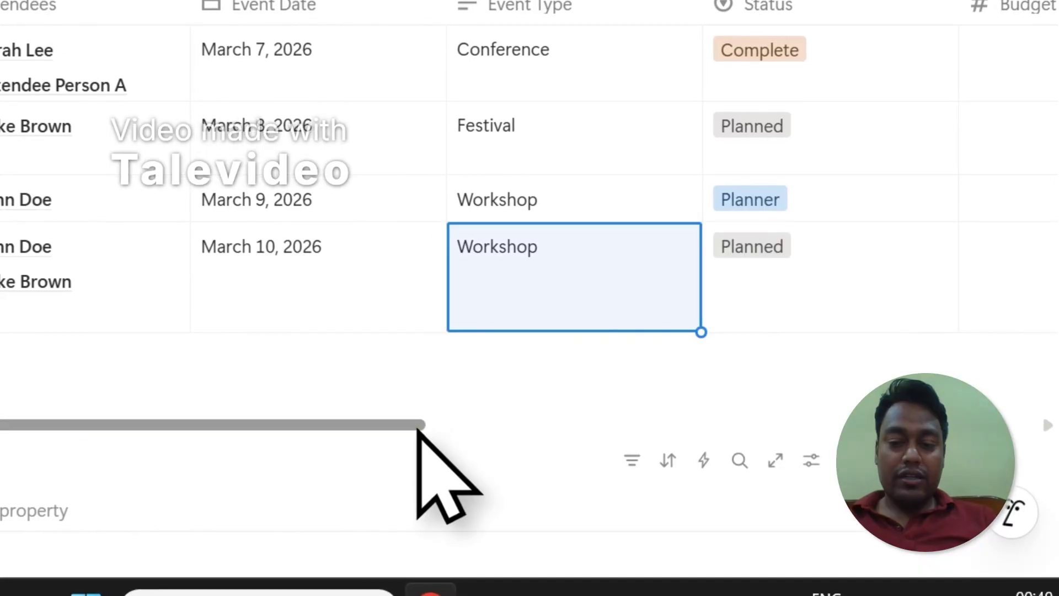
{"action": "left_click_drag", "start_coordinate": [418, 428], "coordinate": [718, 435]}
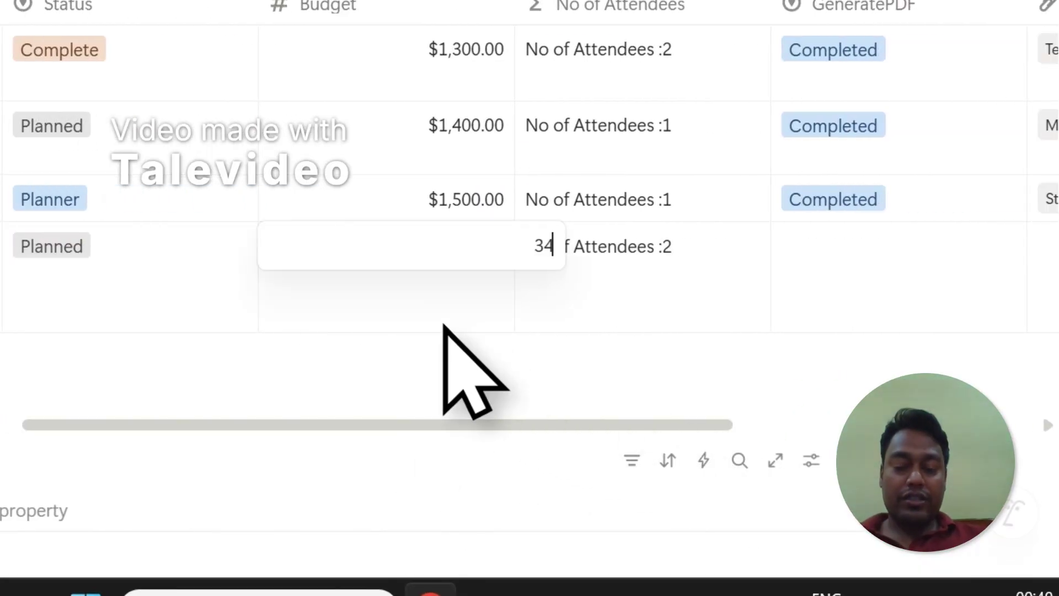
{"action": "key", "text": "Return"}
{"action": "key", "text": "Right"}
{"action": "key", "text": "Right"}
{"action": "key", "text": "Right"}
{"action": "key", "text": "Left"}
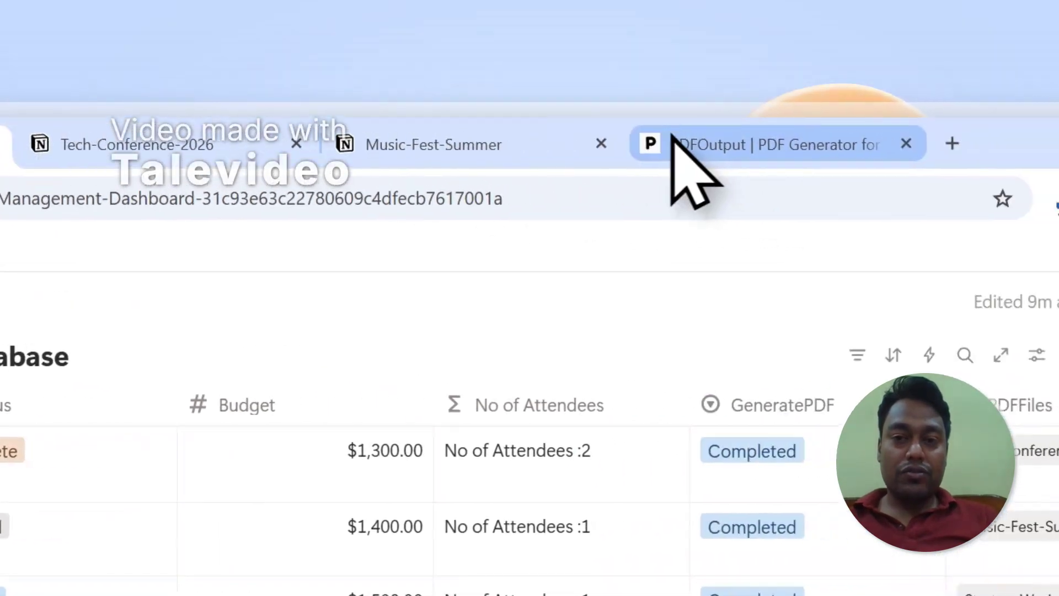
Switch to PDFOutput and run Setup Notion Automation from the additional settings.
{"action": "left_click", "coordinate": [674, 138]}
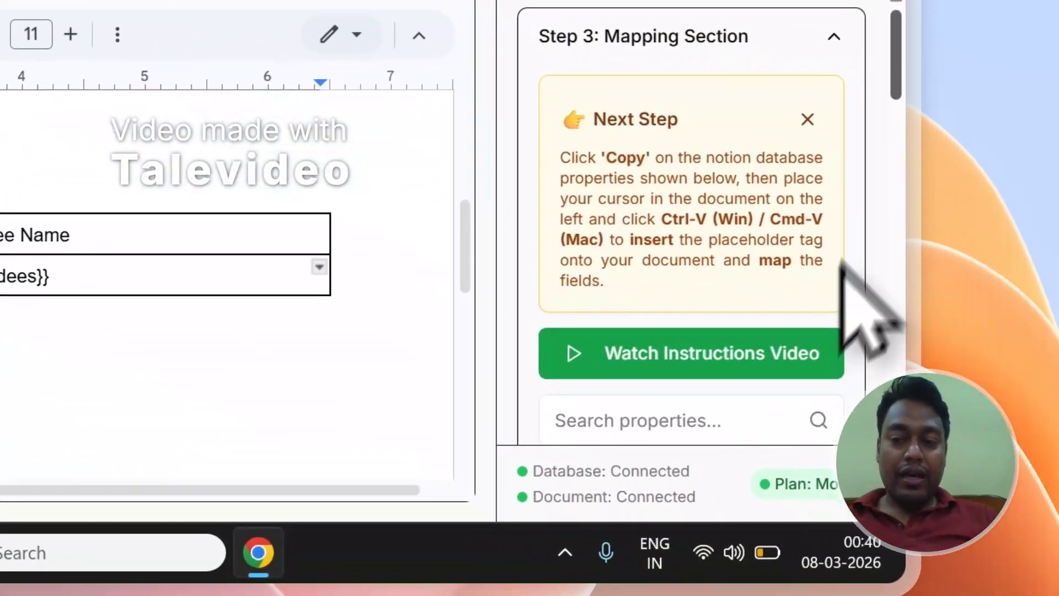
{"action": "left_click_drag", "start_coordinate": [878, 210], "coordinate": [880, 538]}
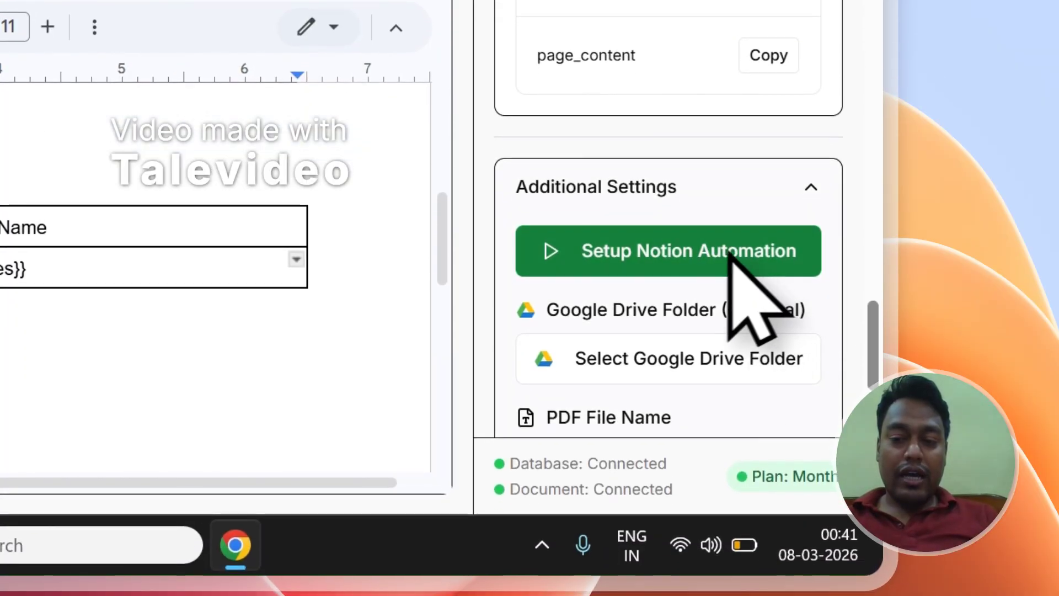
{"action": "left_click", "coordinate": [741, 255]}
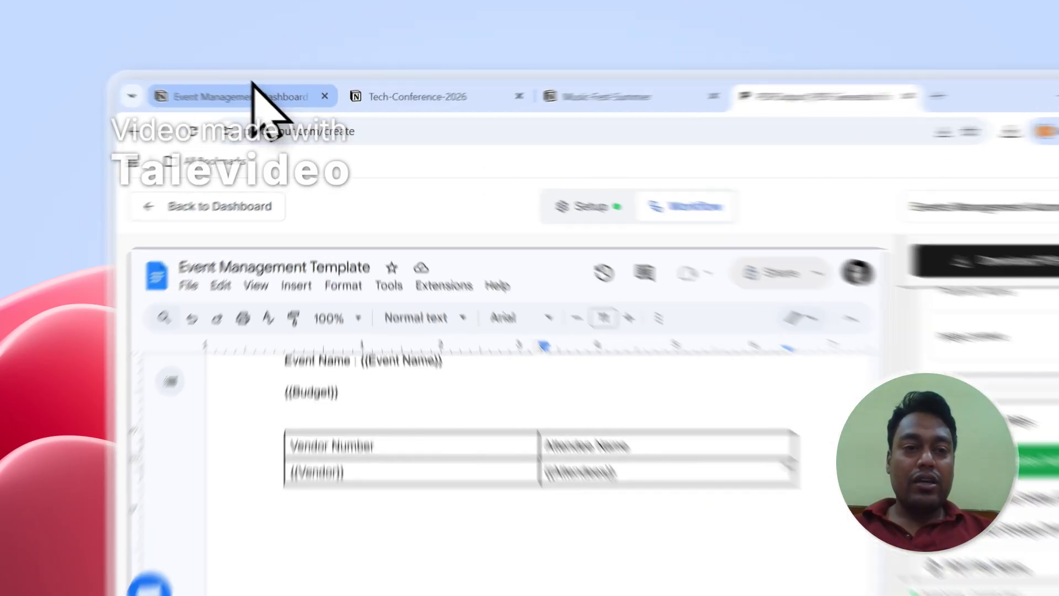
In Notion, set the new event's GeneratePDF to Ready to Generate and move the GeneratePDF column before Choose Document.
{"action": "left_click", "coordinate": [235, 81]}
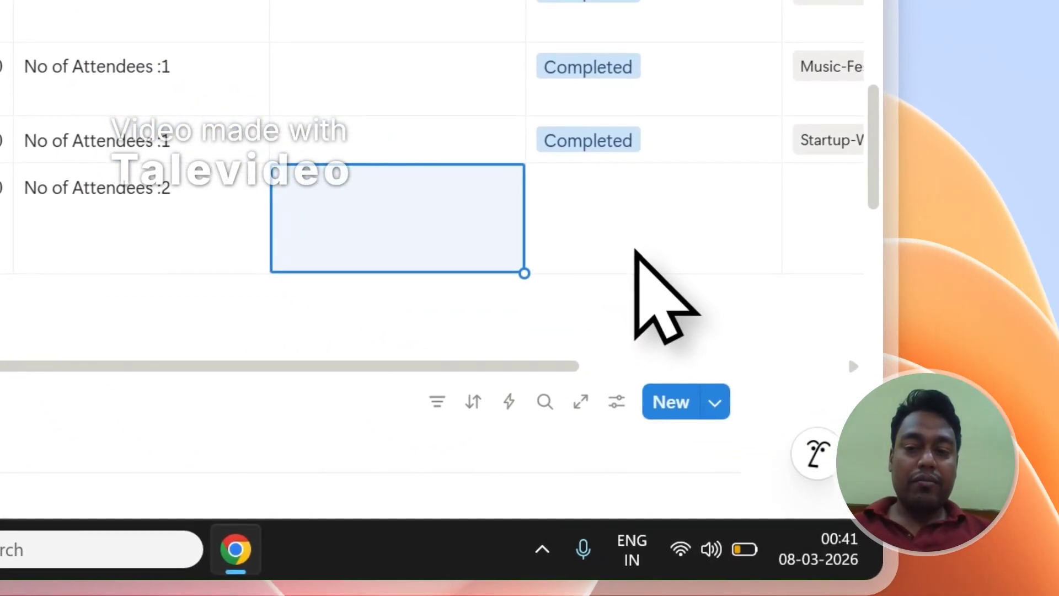
{"action": "left_click", "coordinate": [895, 392]}
{"action": "left_click", "coordinate": [633, 315]}
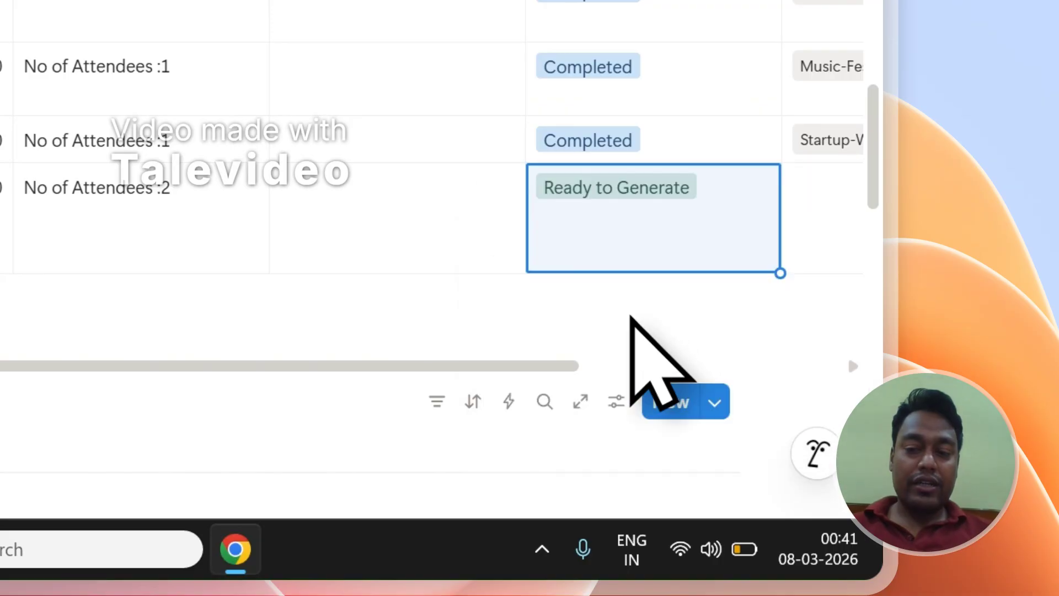
{"action": "left_click_drag", "start_coordinate": [579, 40], "coordinate": [378, 36]}
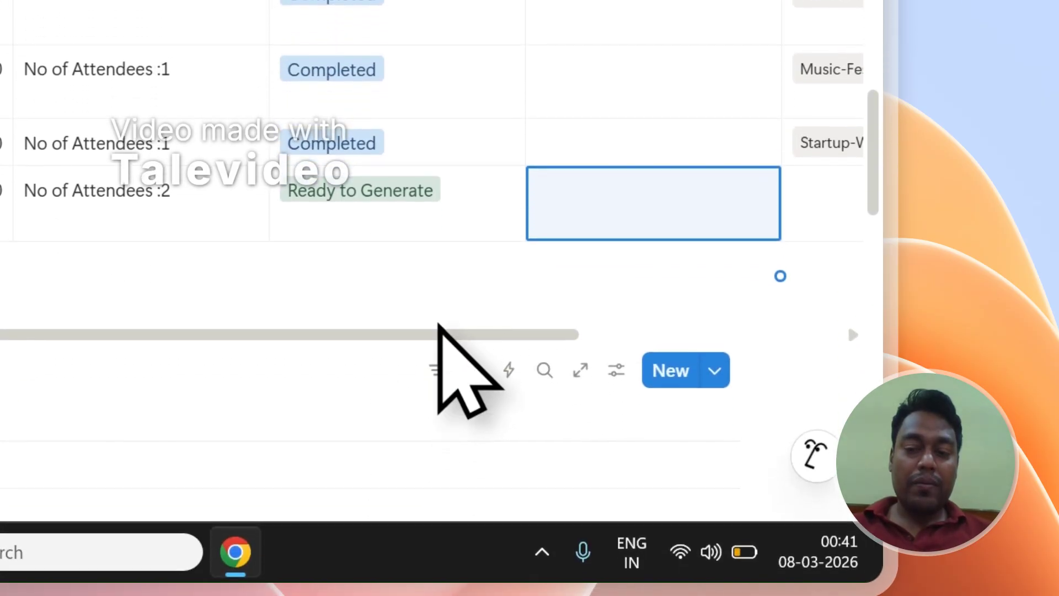
Check the PDFFiles and google_drive_file columns for the new event, and return to the template in PDFOutput.
{"action": "left_click_drag", "start_coordinate": [436, 326], "coordinate": [666, 309]}
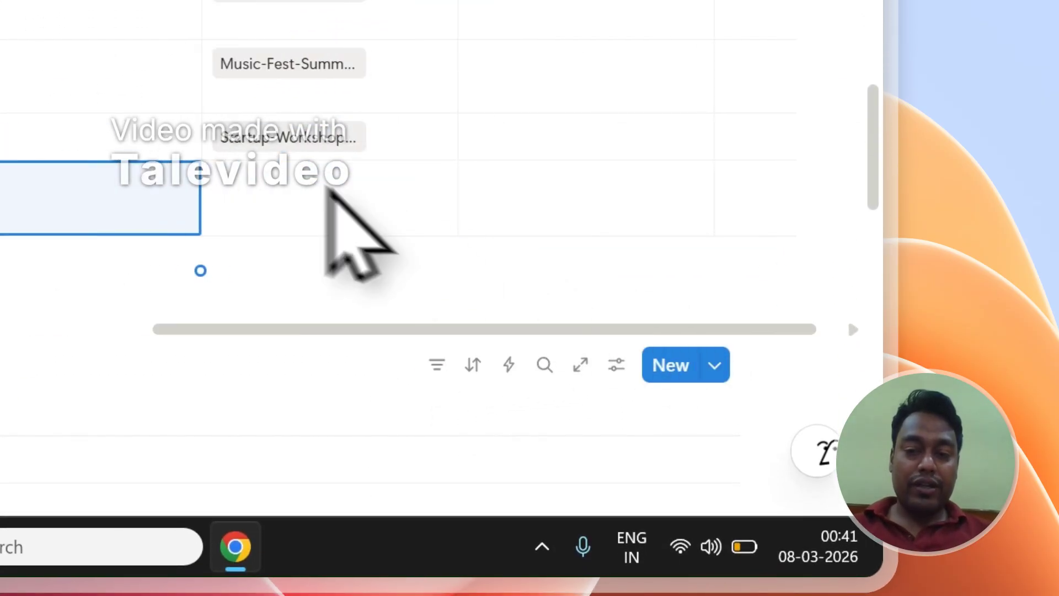
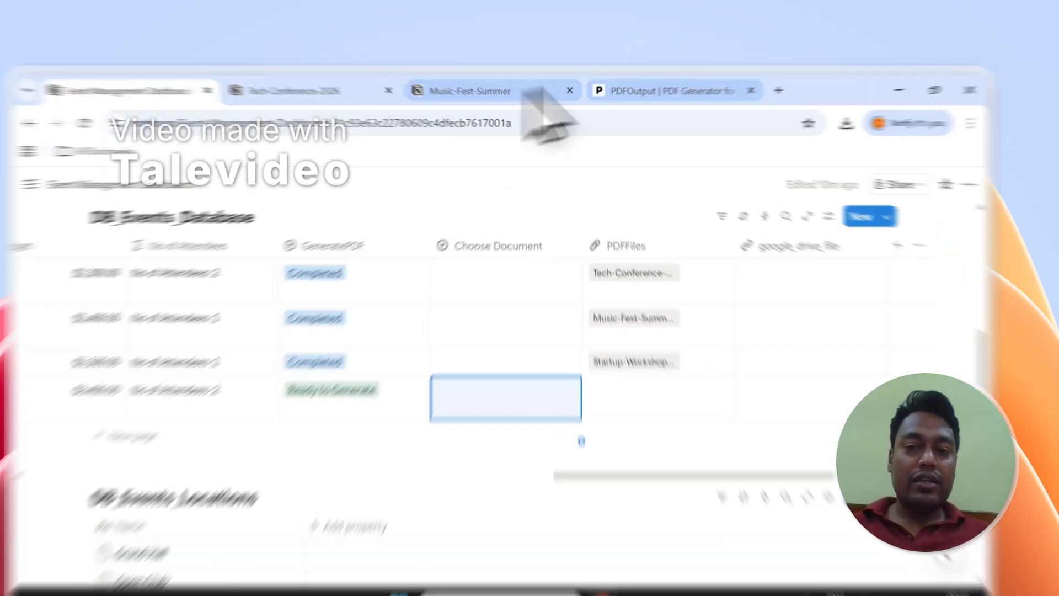
{"action": "left_click", "coordinate": [640, 78]}
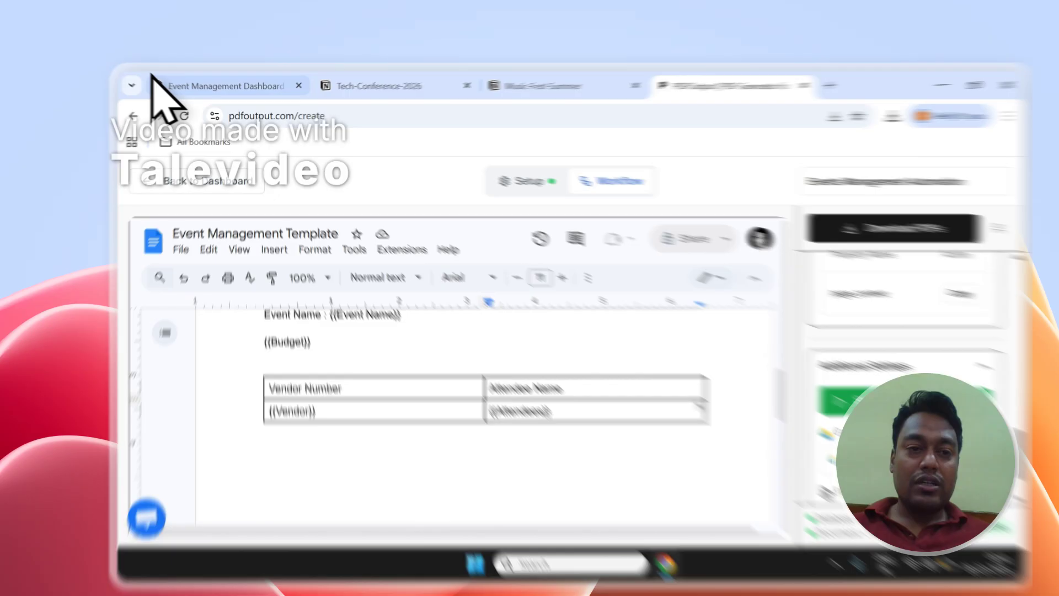
Switch to the Event Management Dashboard in Notion and examine the Choose Document options for the first event in DB_Events_Database.
{"action": "left_click", "coordinate": [160, 80]}
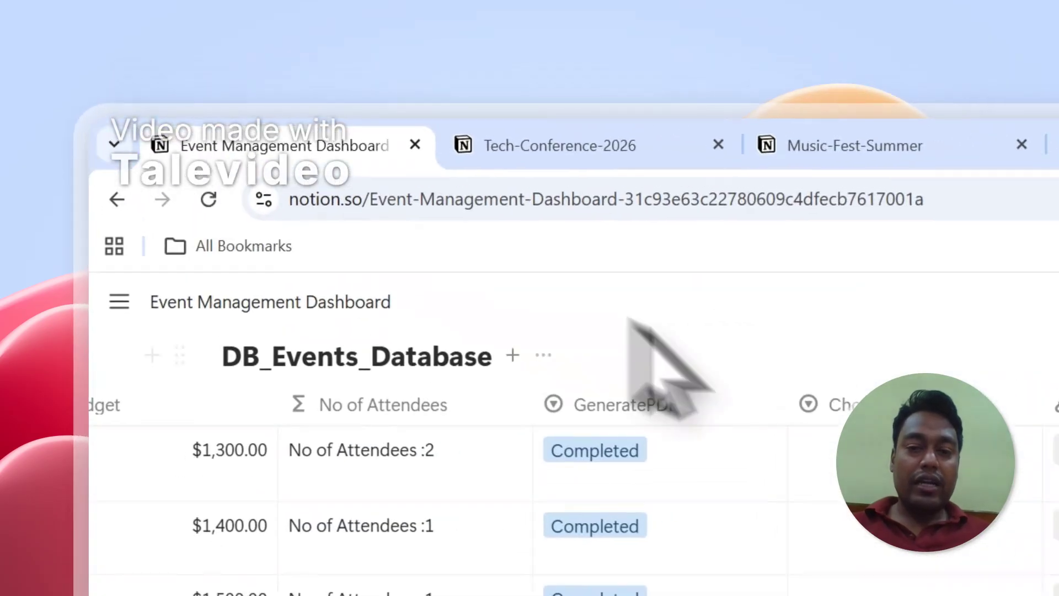
{"action": "left_click", "coordinate": [807, 473]}
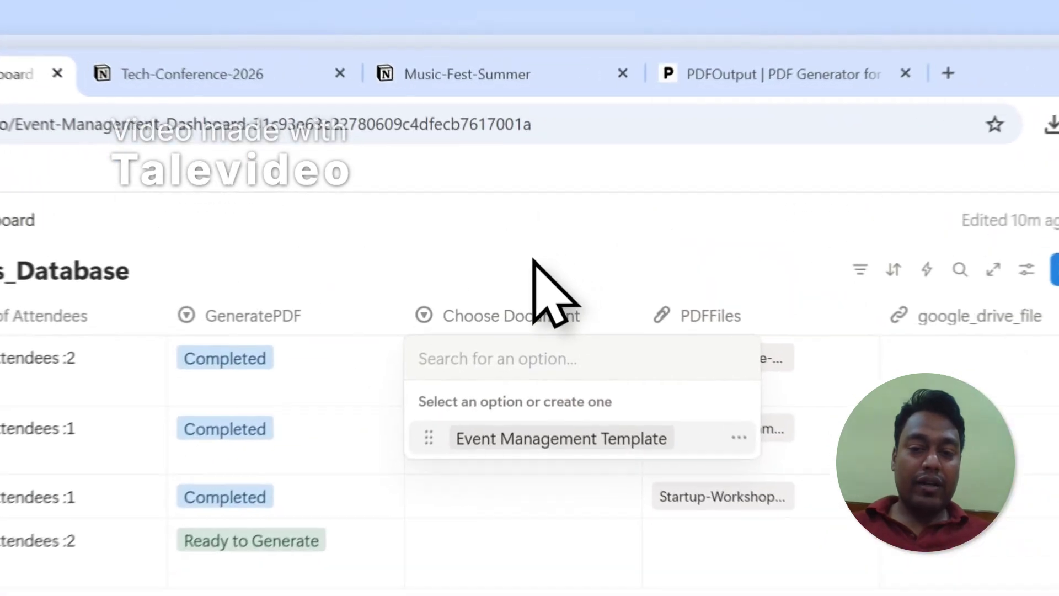
{"action": "key", "text": "Escape"}
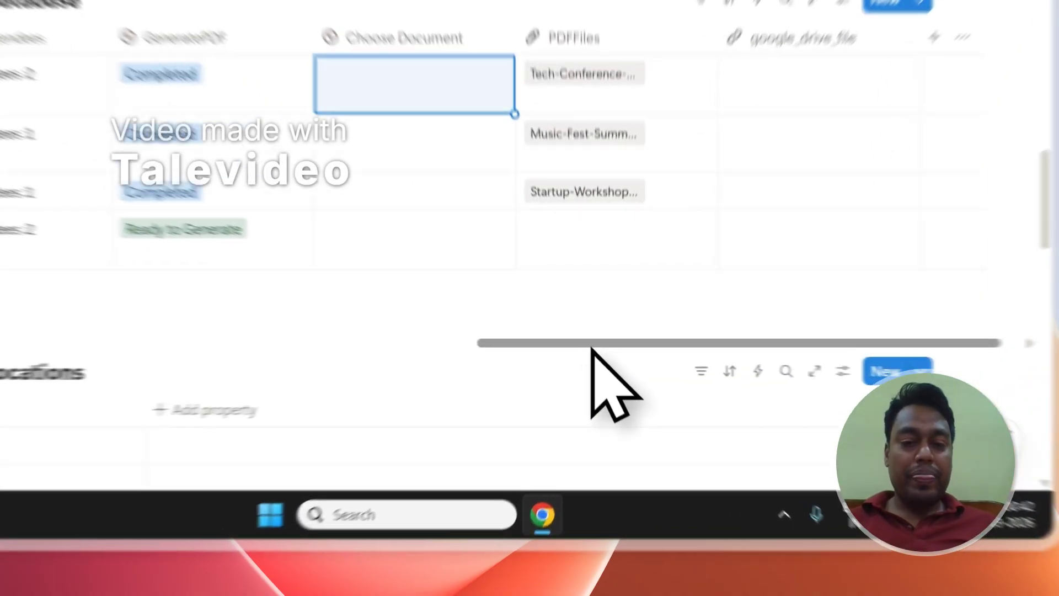
{"action": "left_click_drag", "start_coordinate": [645, 407], "coordinate": [544, 405]}
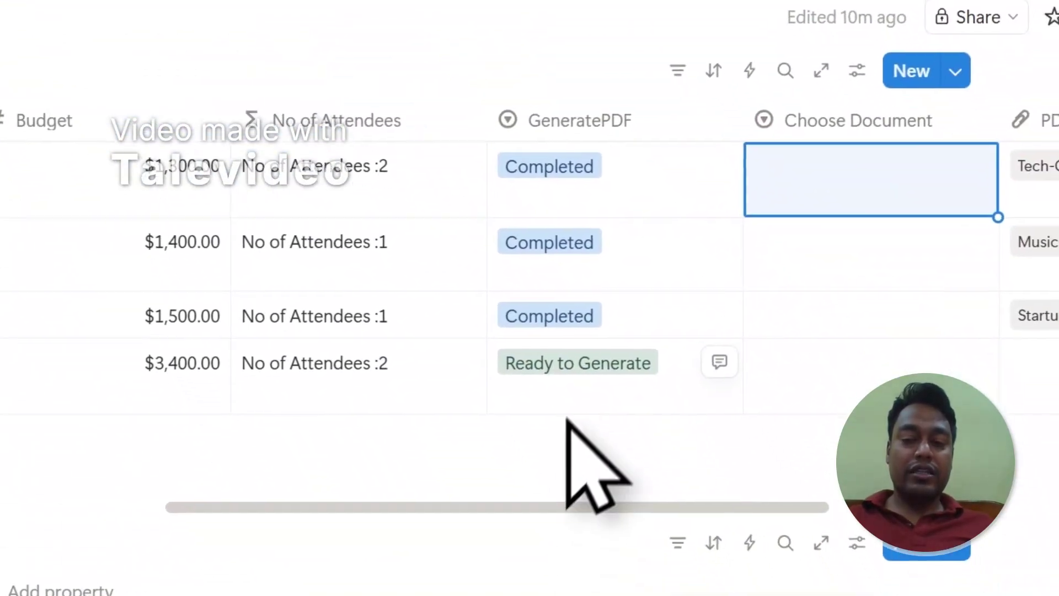
Switch to PDFOutput to look over the Step 3 mapping section, and return to the Event Management Dashboard in Notion.
{"action": "left_click", "coordinate": [655, 67]}
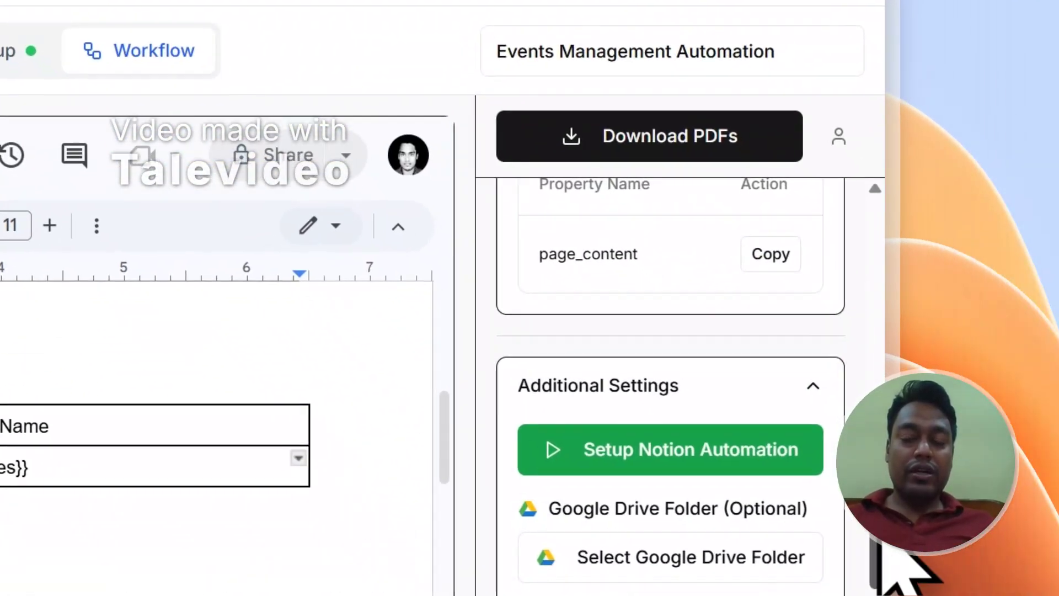
{"action": "left_click_drag", "start_coordinate": [880, 551], "coordinate": [874, 209]}
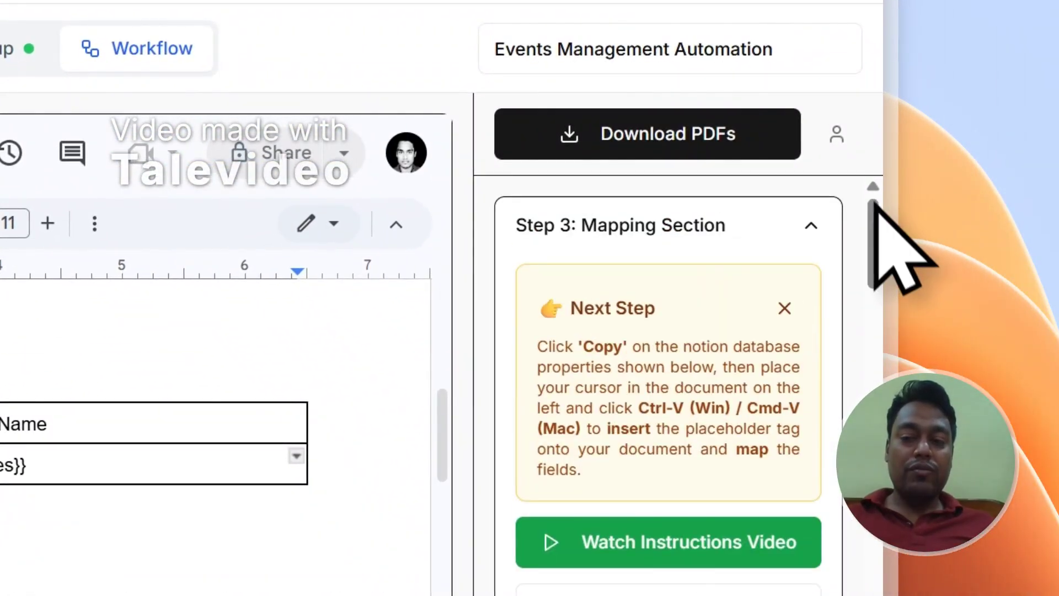
{"action": "left_click", "coordinate": [168, 118]}
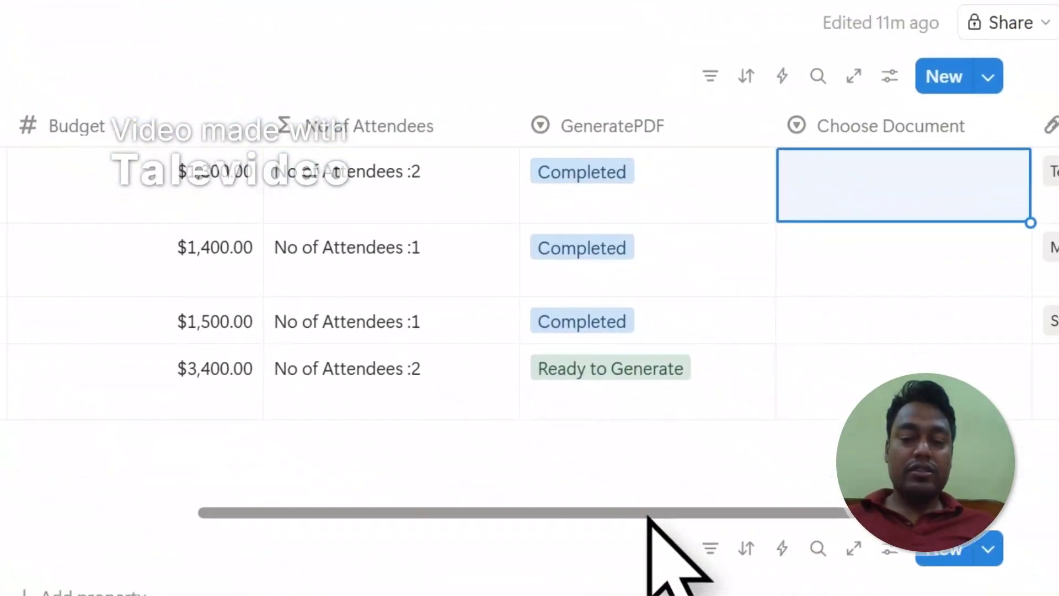
Open New-Event.pdf from the new event's PDFFiles column, read through the document, and return to the Event Management Dashboard.
{"action": "scroll", "coordinate": [650, 518], "scroll_direction": "right", "scroll_amount": 5}
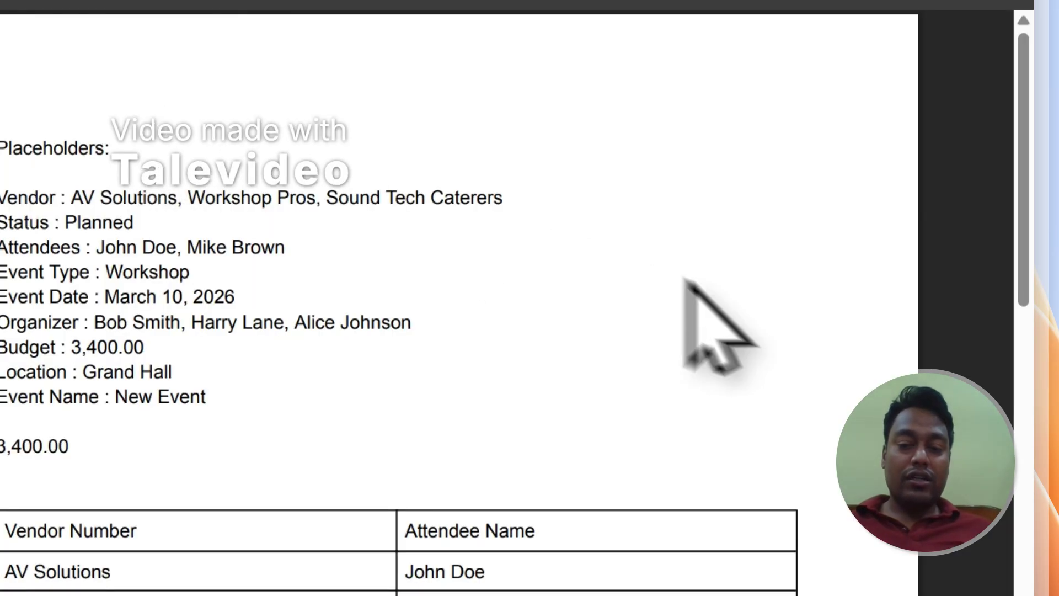
{"action": "scroll", "coordinate": [1023, 215], "scroll_direction": "down", "scroll_amount": 5}
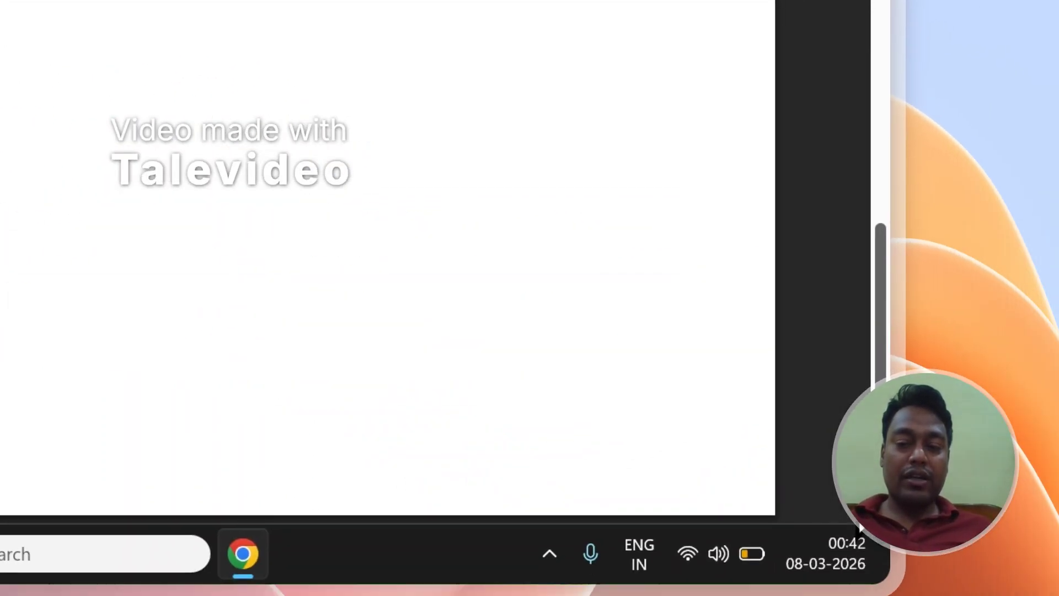
{"action": "scroll", "coordinate": [929, 242], "scroll_direction": "up", "scroll_amount": 5}
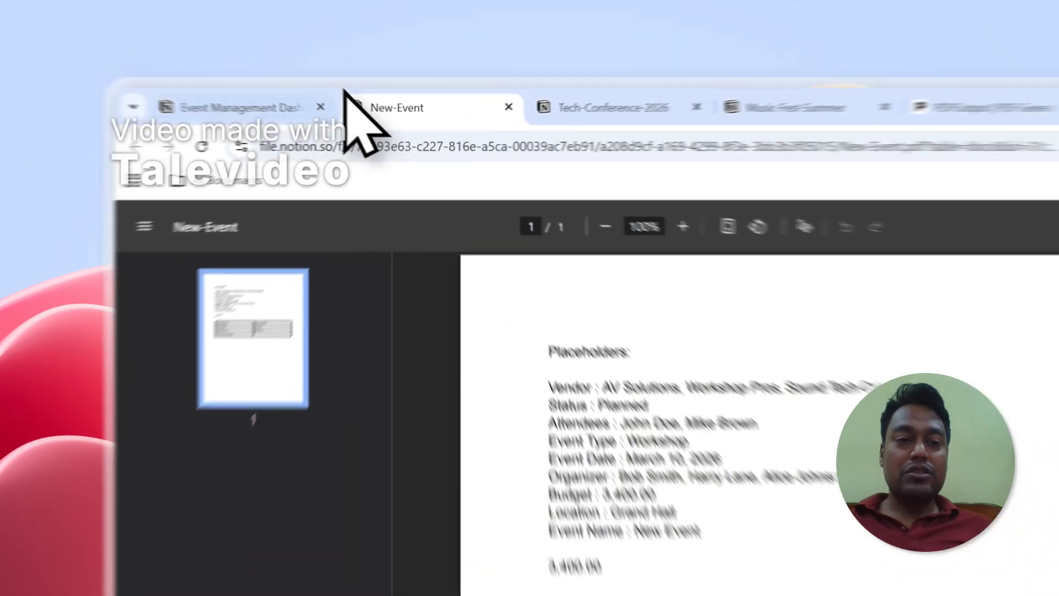
{"action": "left_click", "coordinate": [248, 80]}
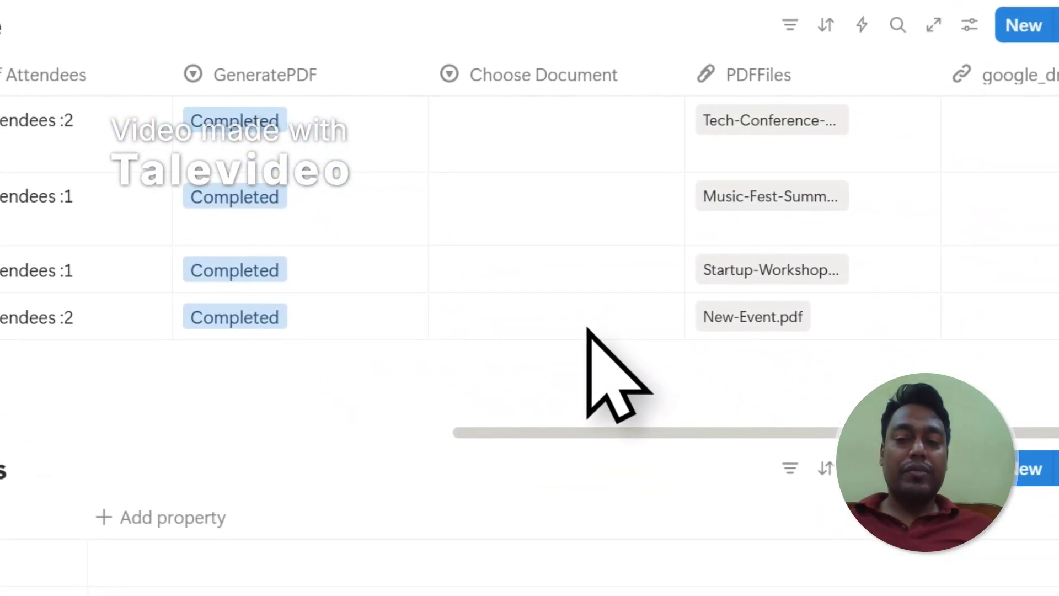
Review the new event's organizer, vendor, attendee, date and event type fields, and look over the databases below DB_Events_Database.
{"action": "left_click_drag", "start_coordinate": [528, 432], "coordinate": [118, 354]}
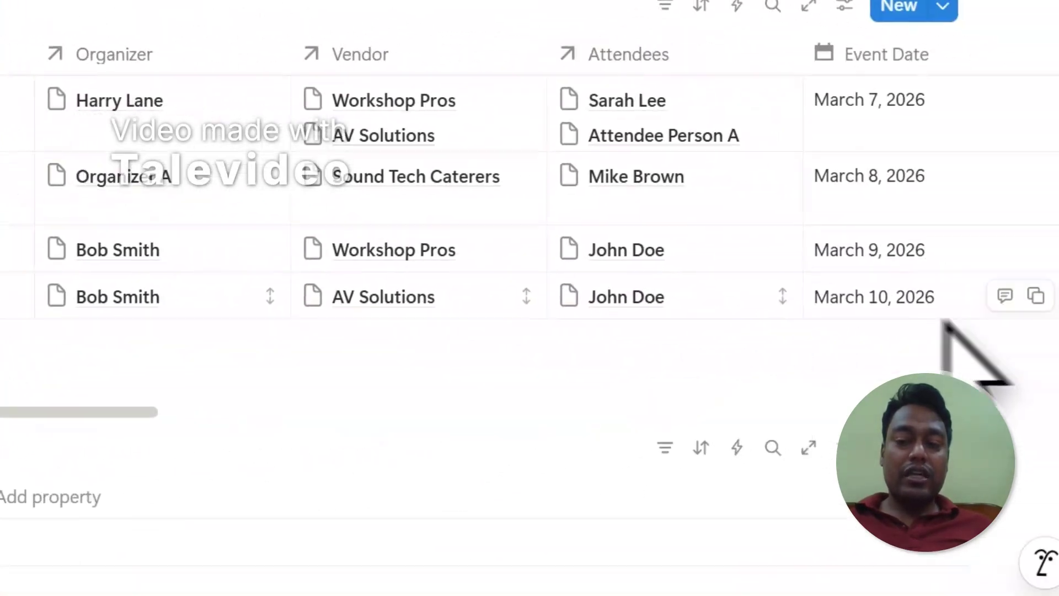
{"action": "left_click", "coordinate": [881, 259]}
{"action": "key", "text": "Escape"}
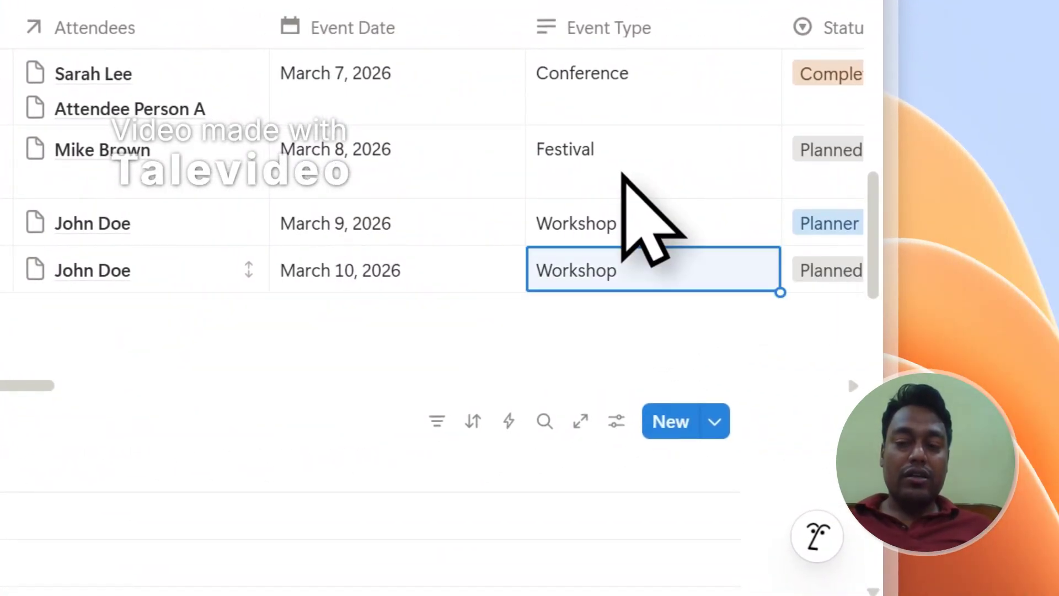
{"action": "scroll", "coordinate": [870, 216], "scroll_direction": "down", "scroll_amount": 1}
{"action": "scroll", "coordinate": [869, 218], "scroll_direction": "down", "scroll_amount": 10}
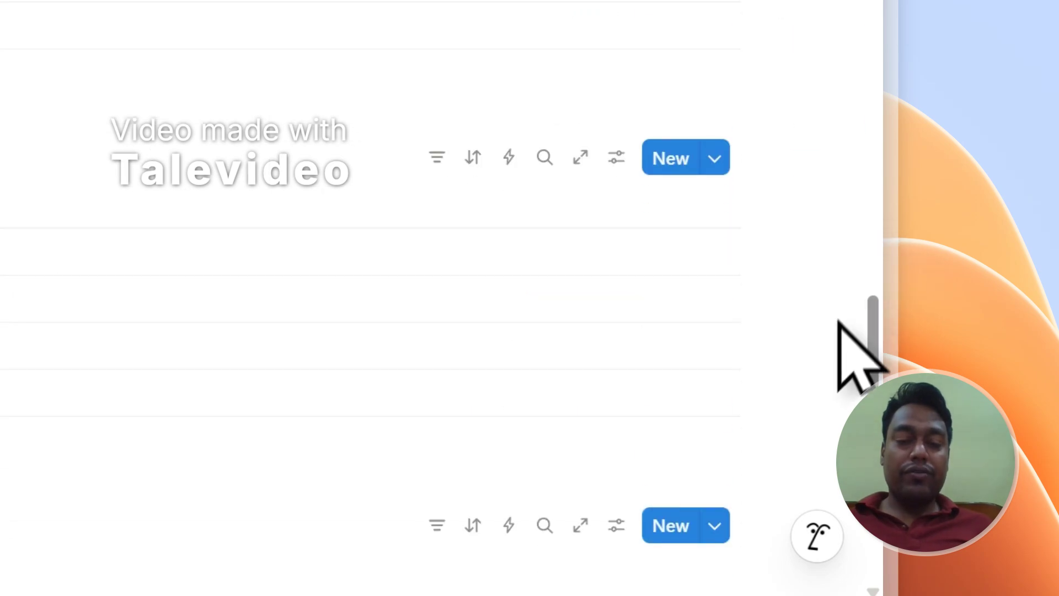
{"action": "scroll", "coordinate": [811, 232], "scroll_direction": "up", "scroll_amount": 8}
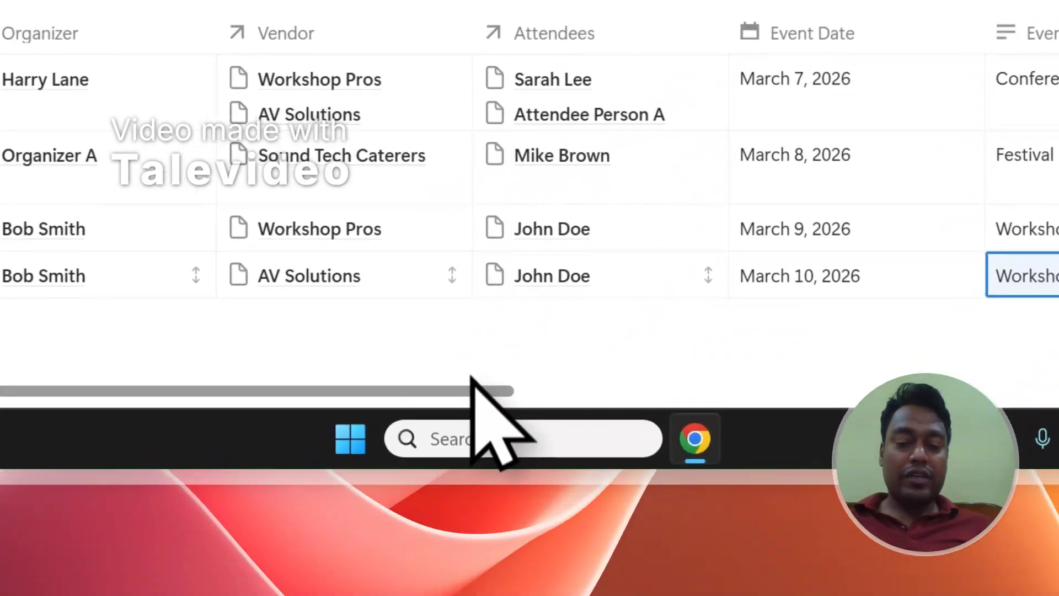
Examine the GeneratePDF status options for the new event in DB_Events_Database and close the list without choosing one.
{"action": "left_click_drag", "start_coordinate": [256, 579], "coordinate": [608, 541]}
{"action": "left_click_drag", "start_coordinate": [873, 303], "coordinate": [1058, 270]}
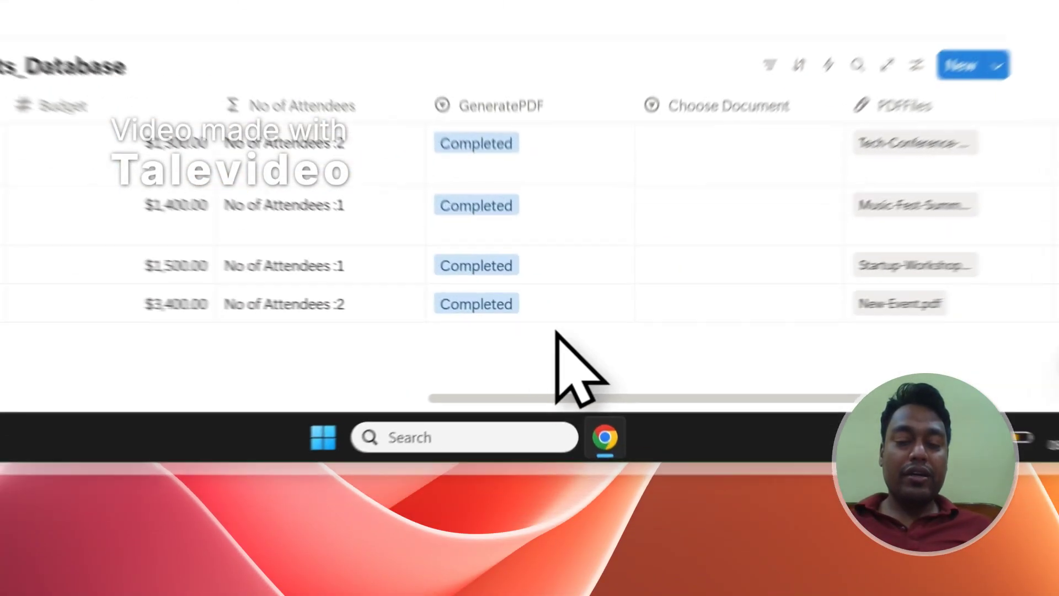
{"action": "left_click", "coordinate": [583, 440]}
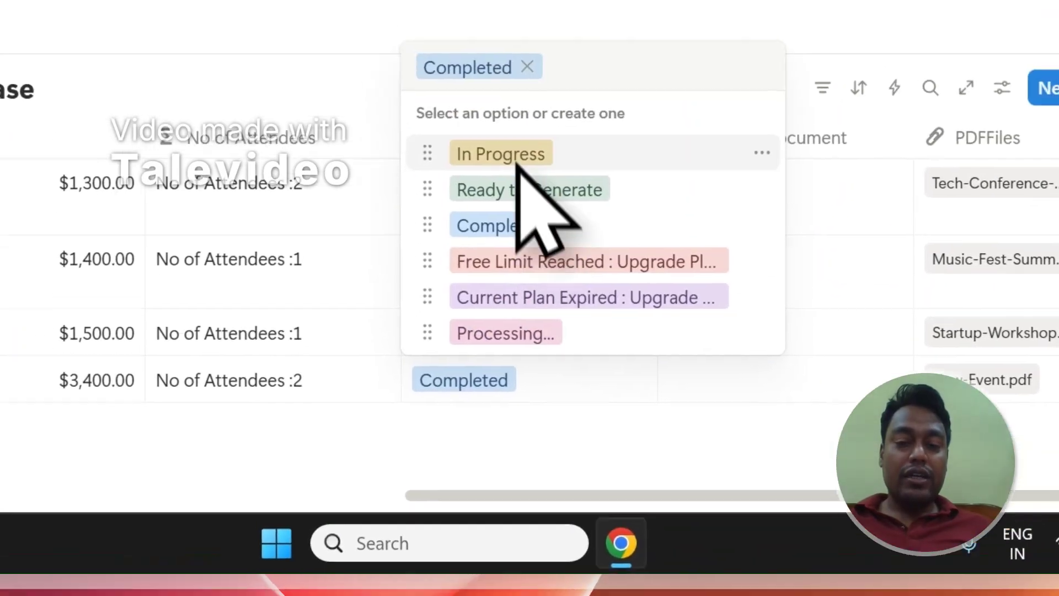
{"action": "key", "text": "Escape"}
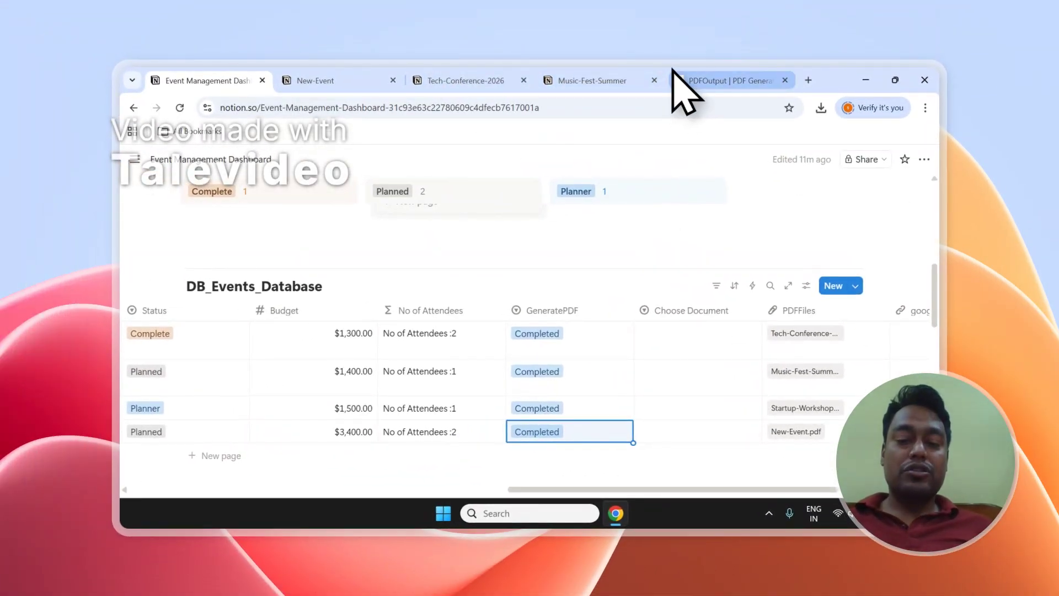
Find Talevideo through the Windows search and launch it.
{"action": "key", "text": "super"}
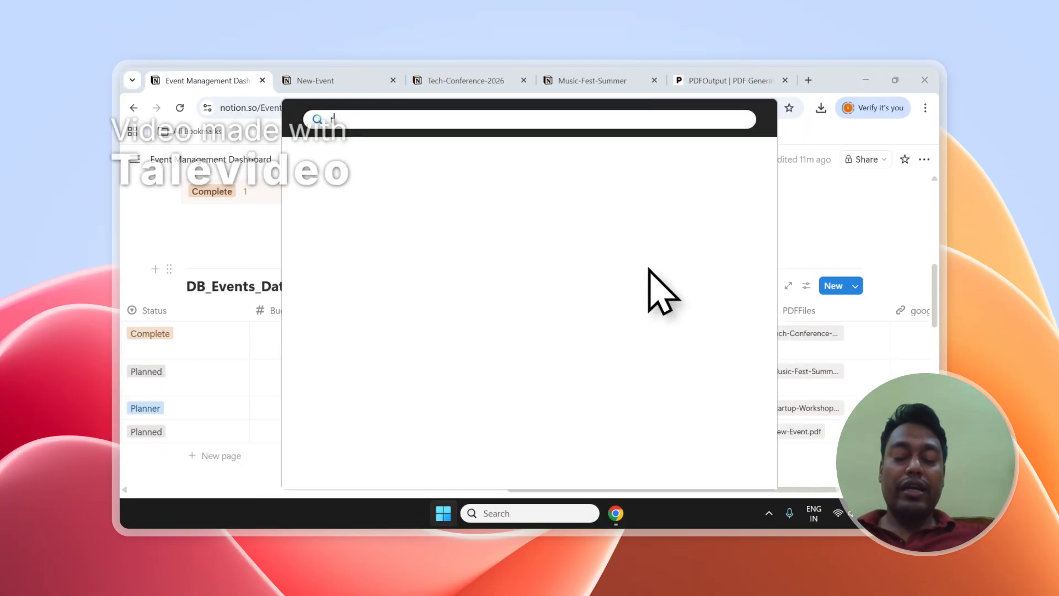
{"action": "type", "text": "tal"}
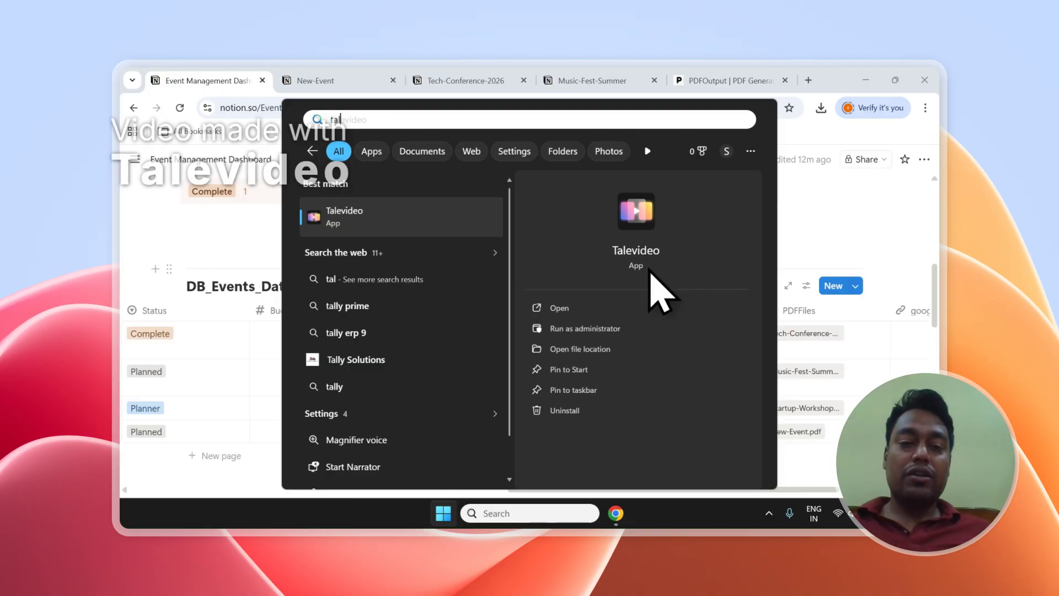
{"action": "key", "text": "Return"}
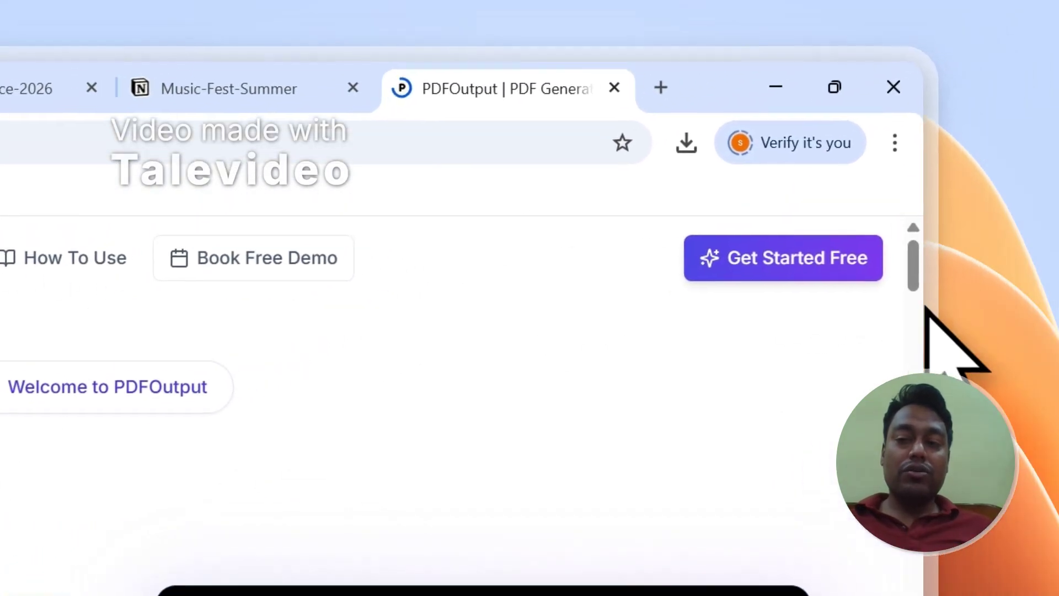
Open the Contact page on the PDFOutput website, look over the contact form and the support chat, and close the chat.
{"action": "left_click_drag", "start_coordinate": [878, 292], "coordinate": [833, 592]}
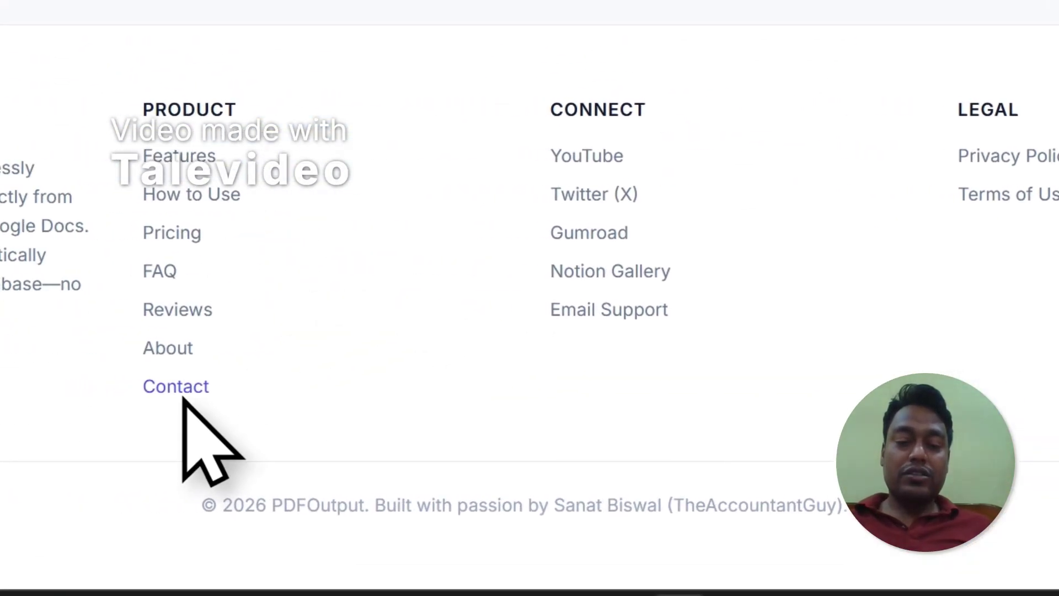
{"action": "left_click", "coordinate": [186, 396]}
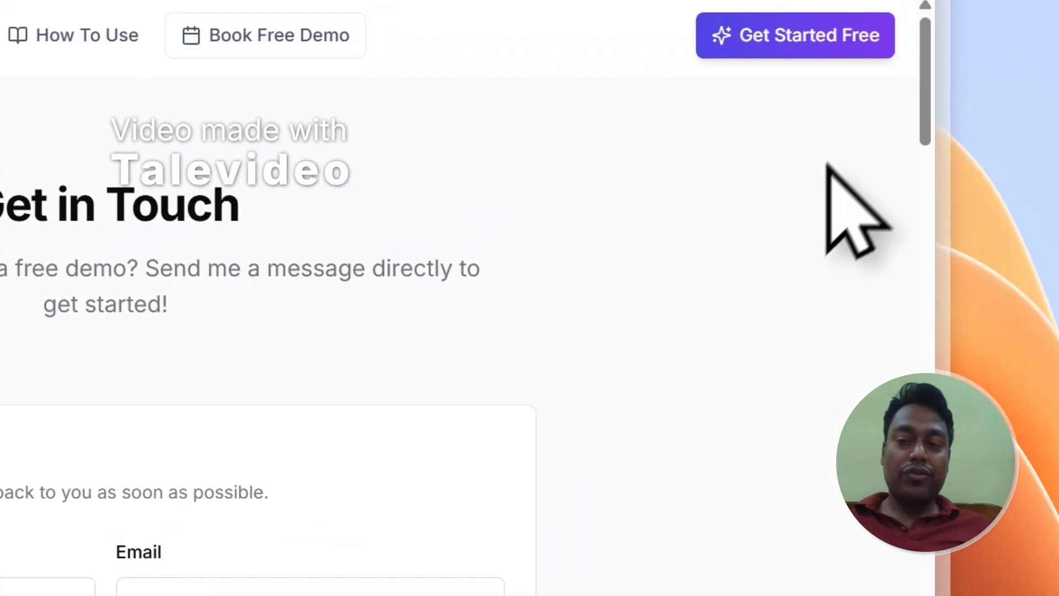
{"action": "left_click_drag", "start_coordinate": [886, 204], "coordinate": [864, 327]}
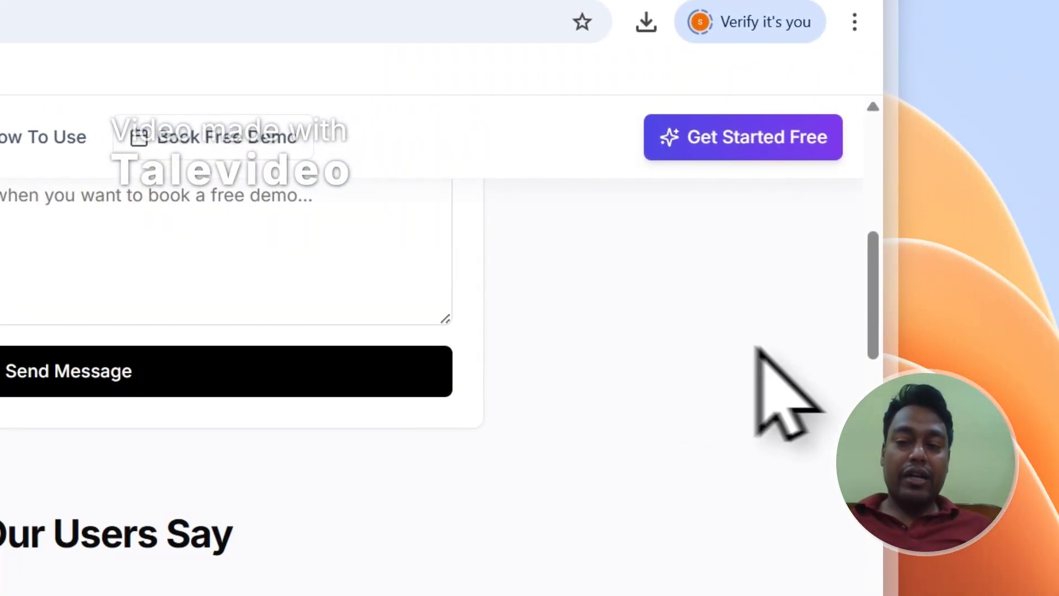
{"action": "left_click_drag", "start_coordinate": [874, 286], "coordinate": [881, 277]}
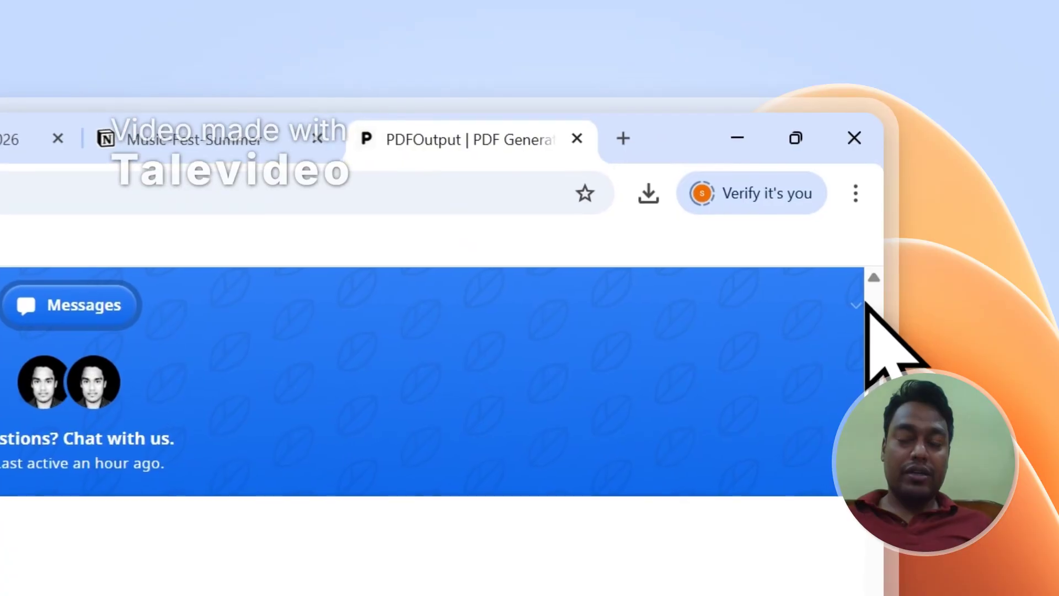
{"action": "left_click", "coordinate": [847, 321]}
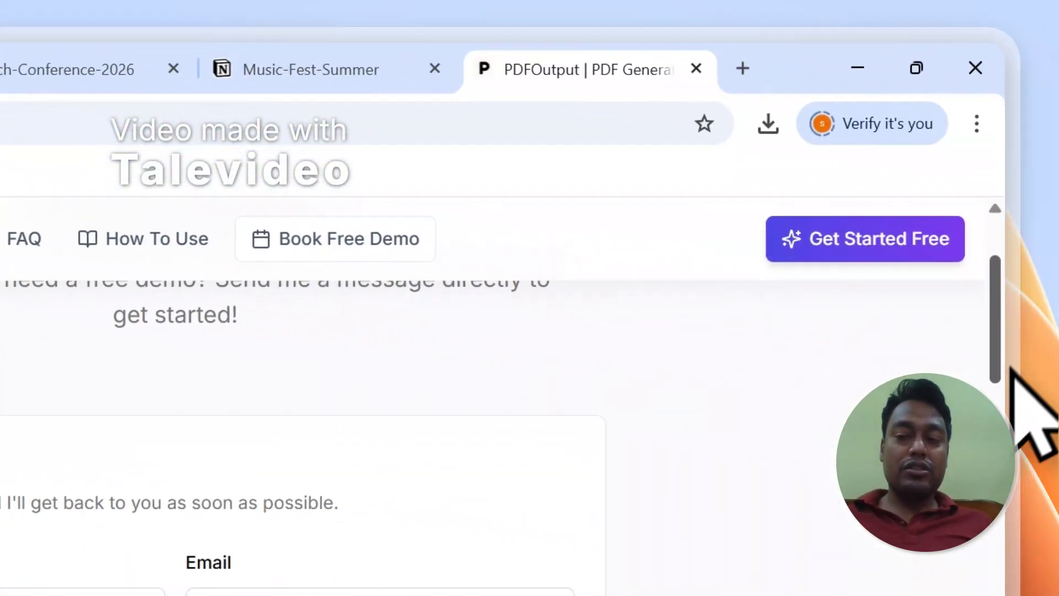
{"action": "left_click_drag", "start_coordinate": [1013, 367], "coordinate": [993, 301]}
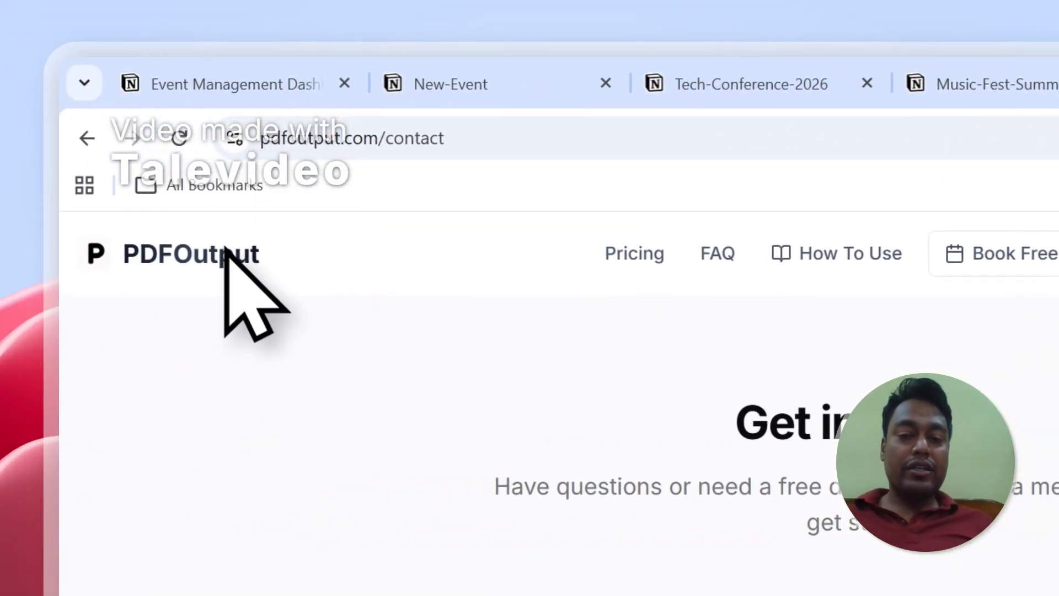
Return to the Event Management Dashboard in Notion and switch to the Talevideo window.
{"action": "left_click", "coordinate": [259, 84]}
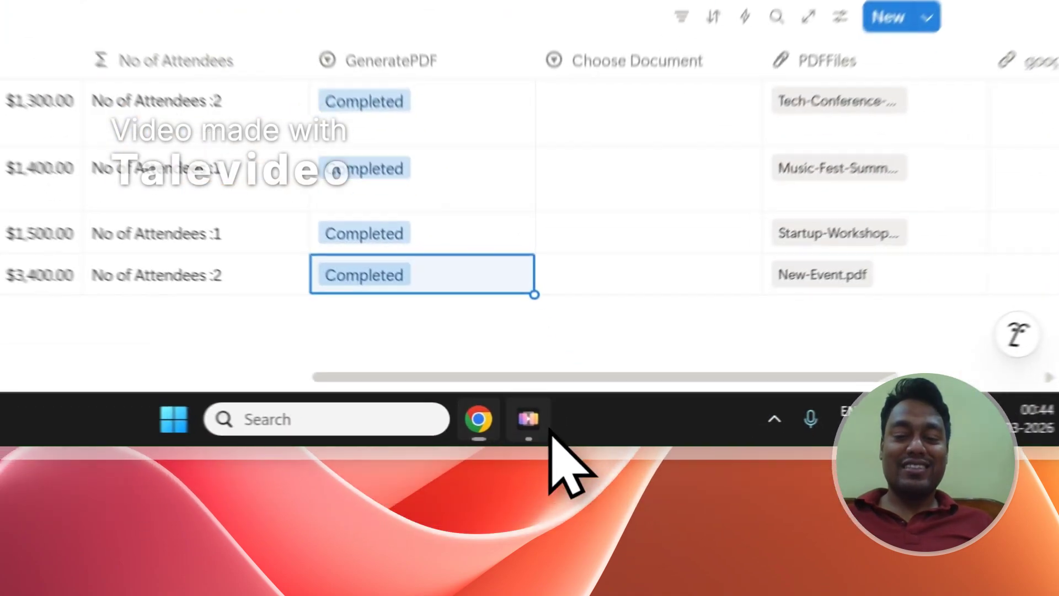
{"action": "left_click", "coordinate": [631, 513]}
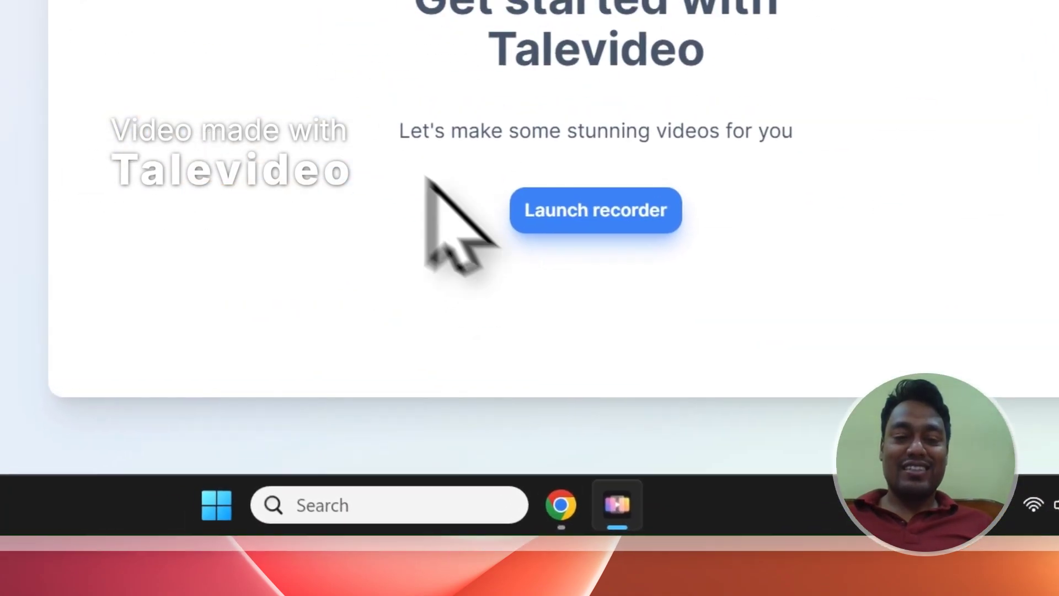